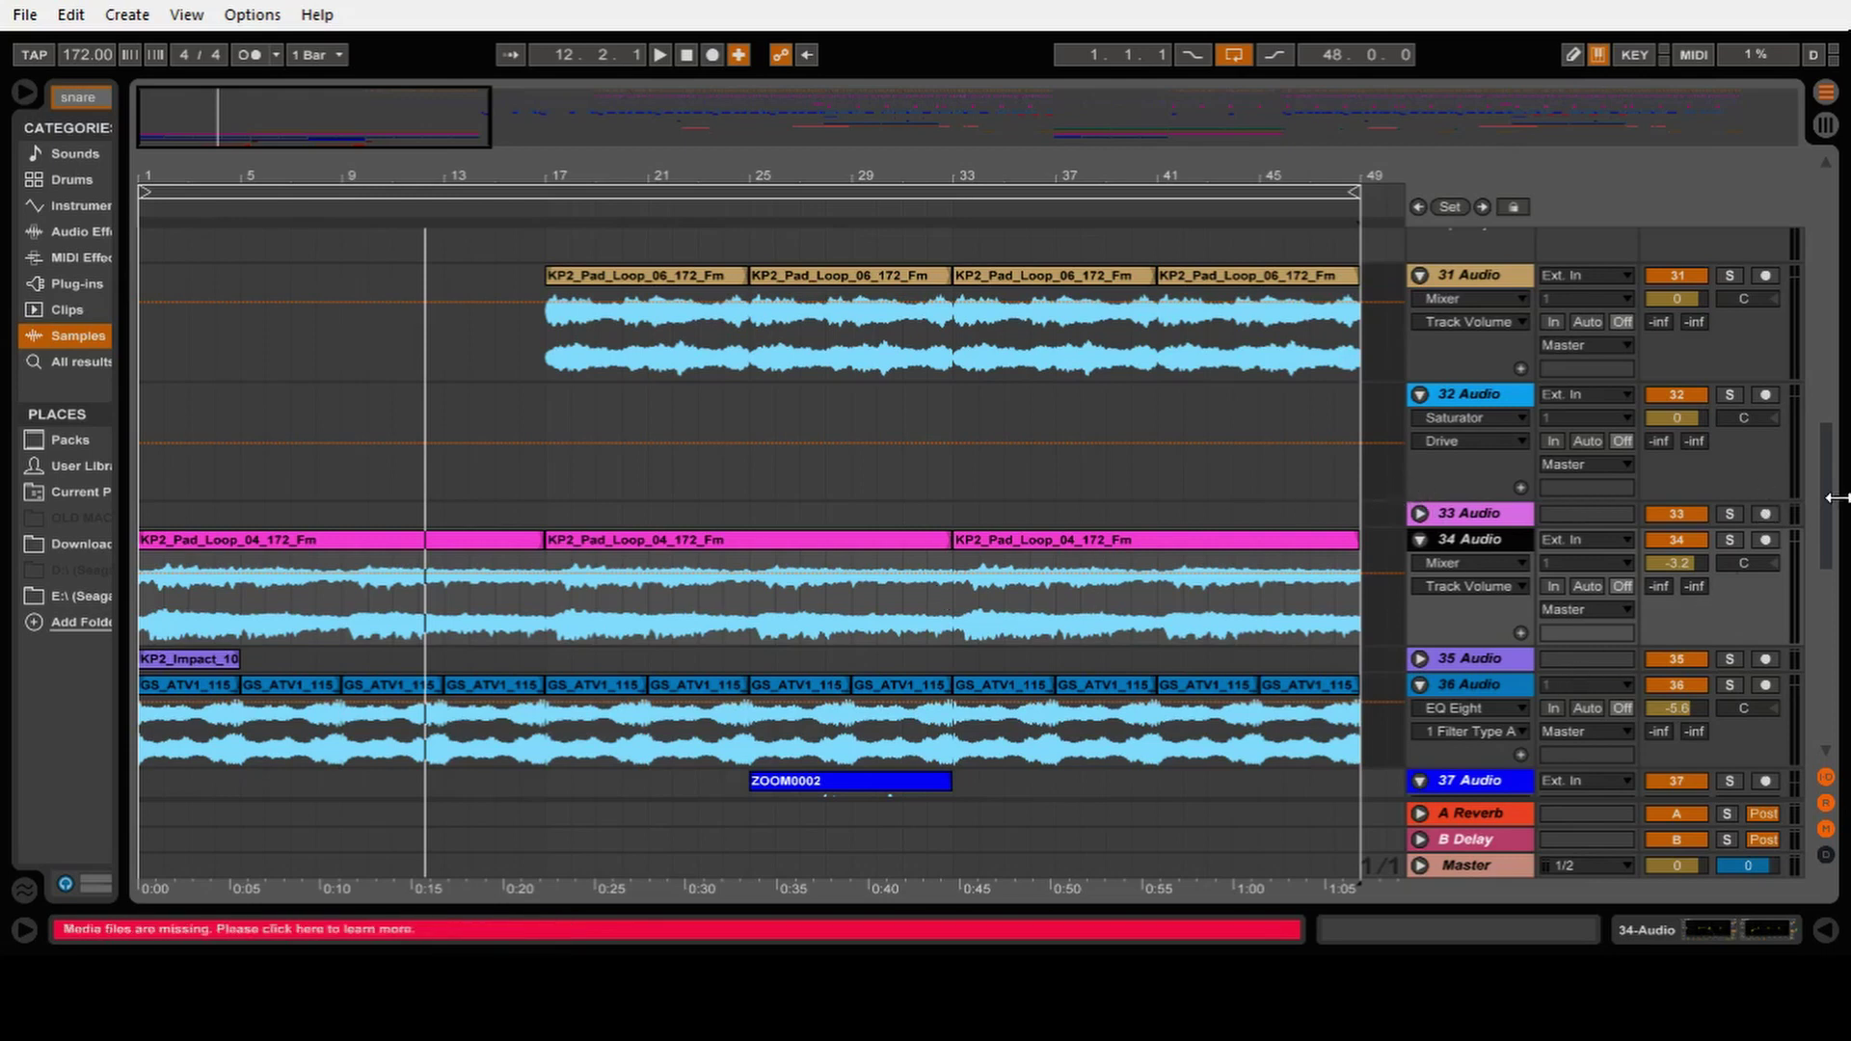
Step: Play the arrangement from bar 1, then stop playback
click(687, 58)
key(space)
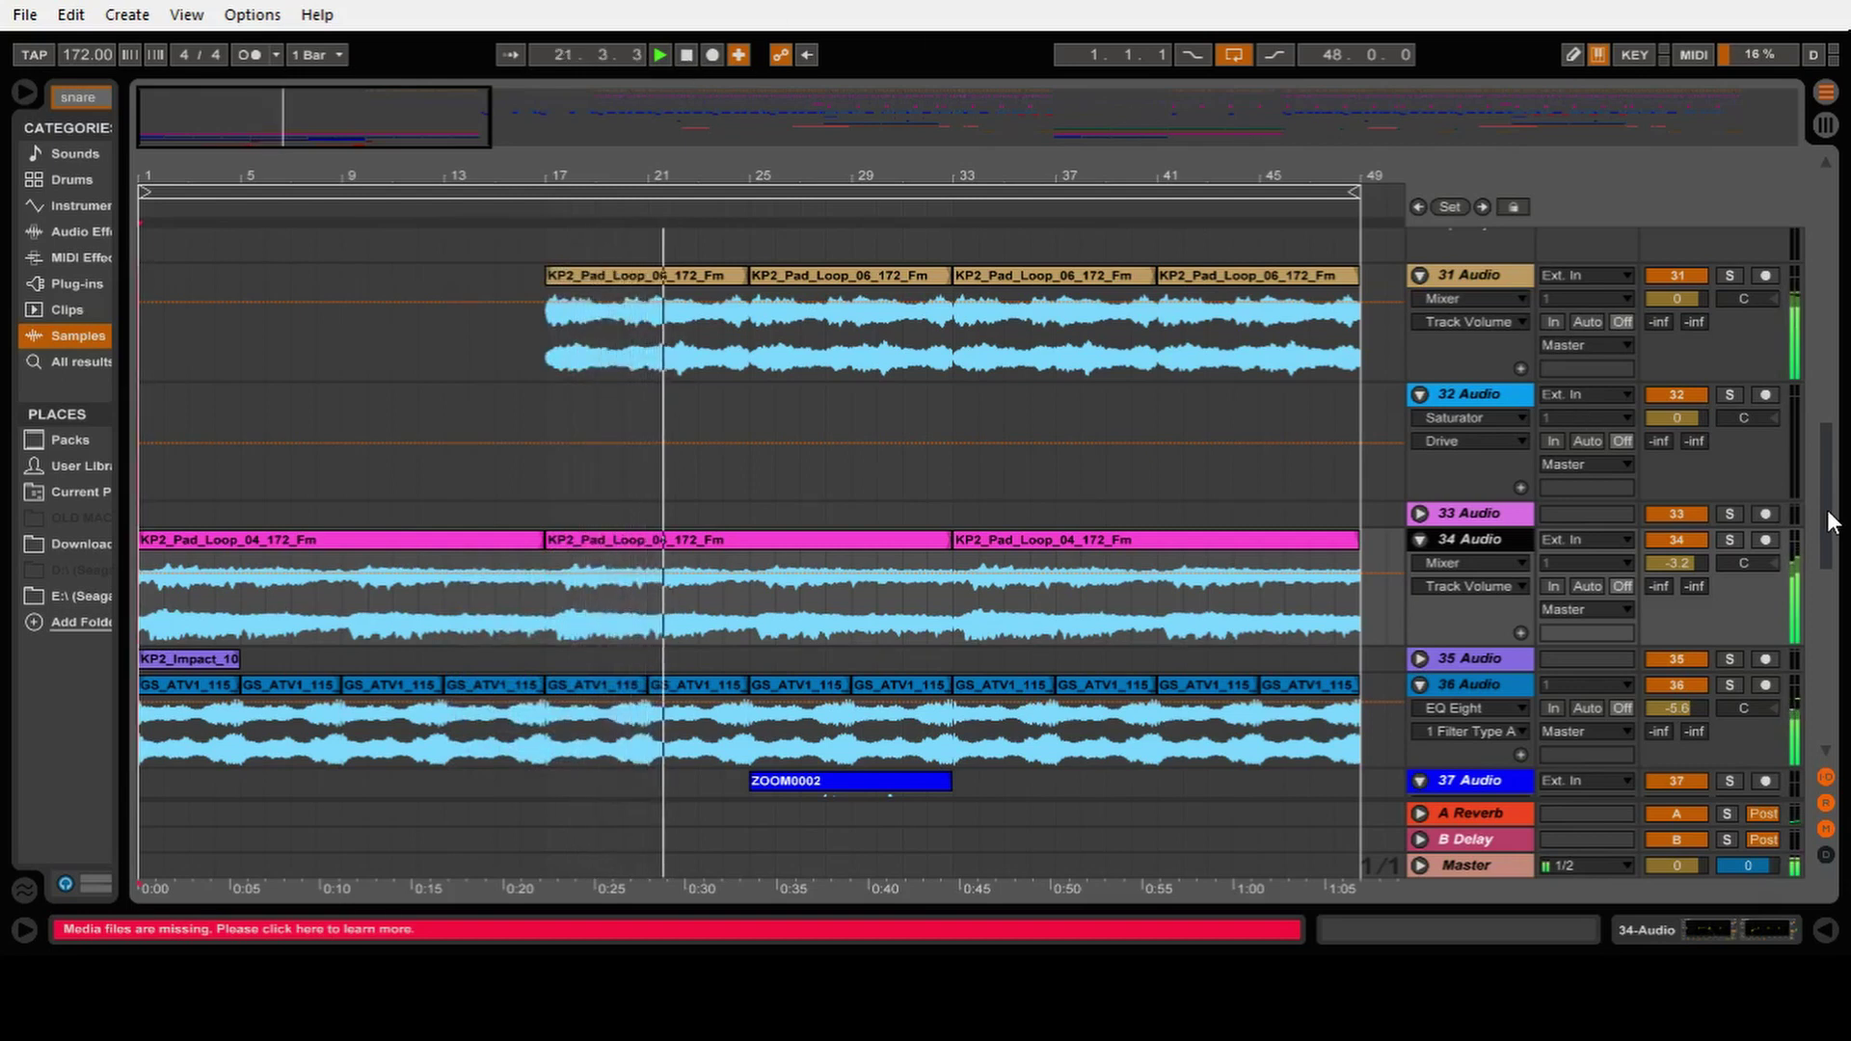
mouse_move(1832, 519)
mouse_down()
mouse_move(1832, 693)
mouse_move(1823, 301)
mouse_move(1817, 544)
mouse_up()
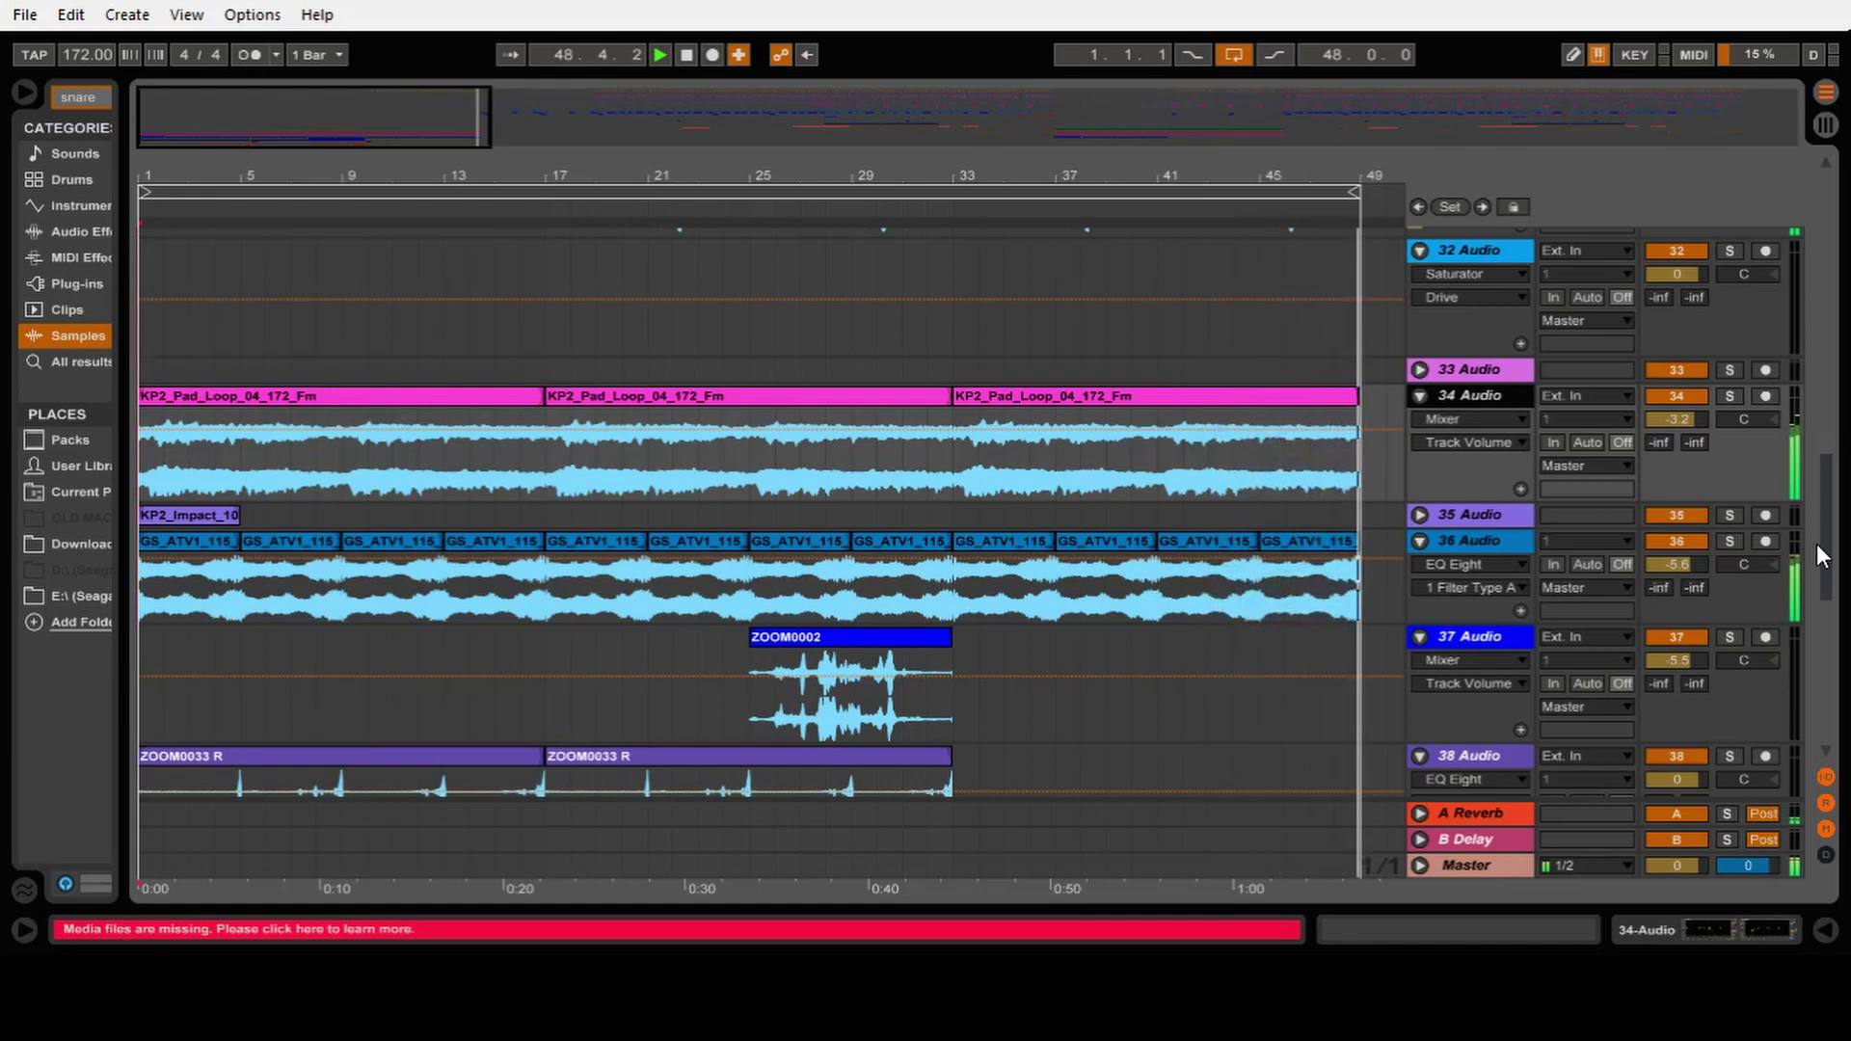
key(space)
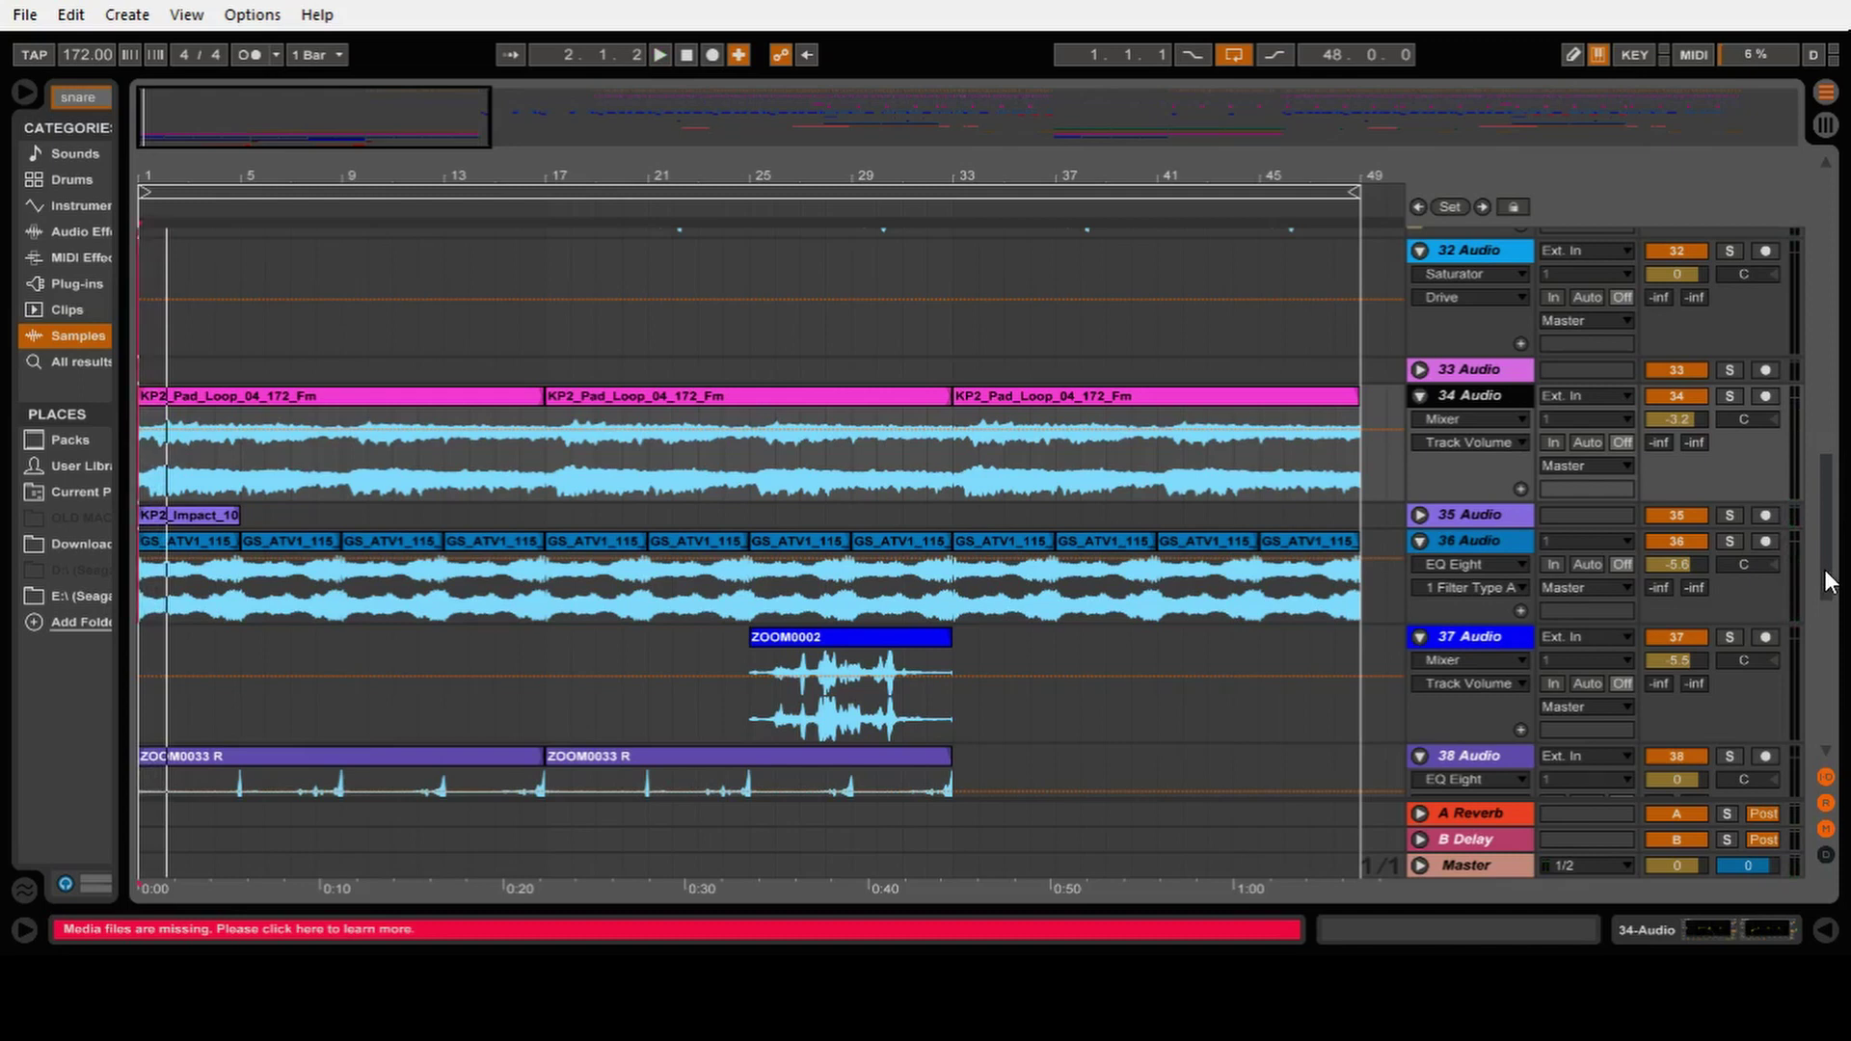
Step: Solo and unfold the 35 Audio track, then play its KP2_Impact_10 clip
drag(1829, 580, 1820, 285)
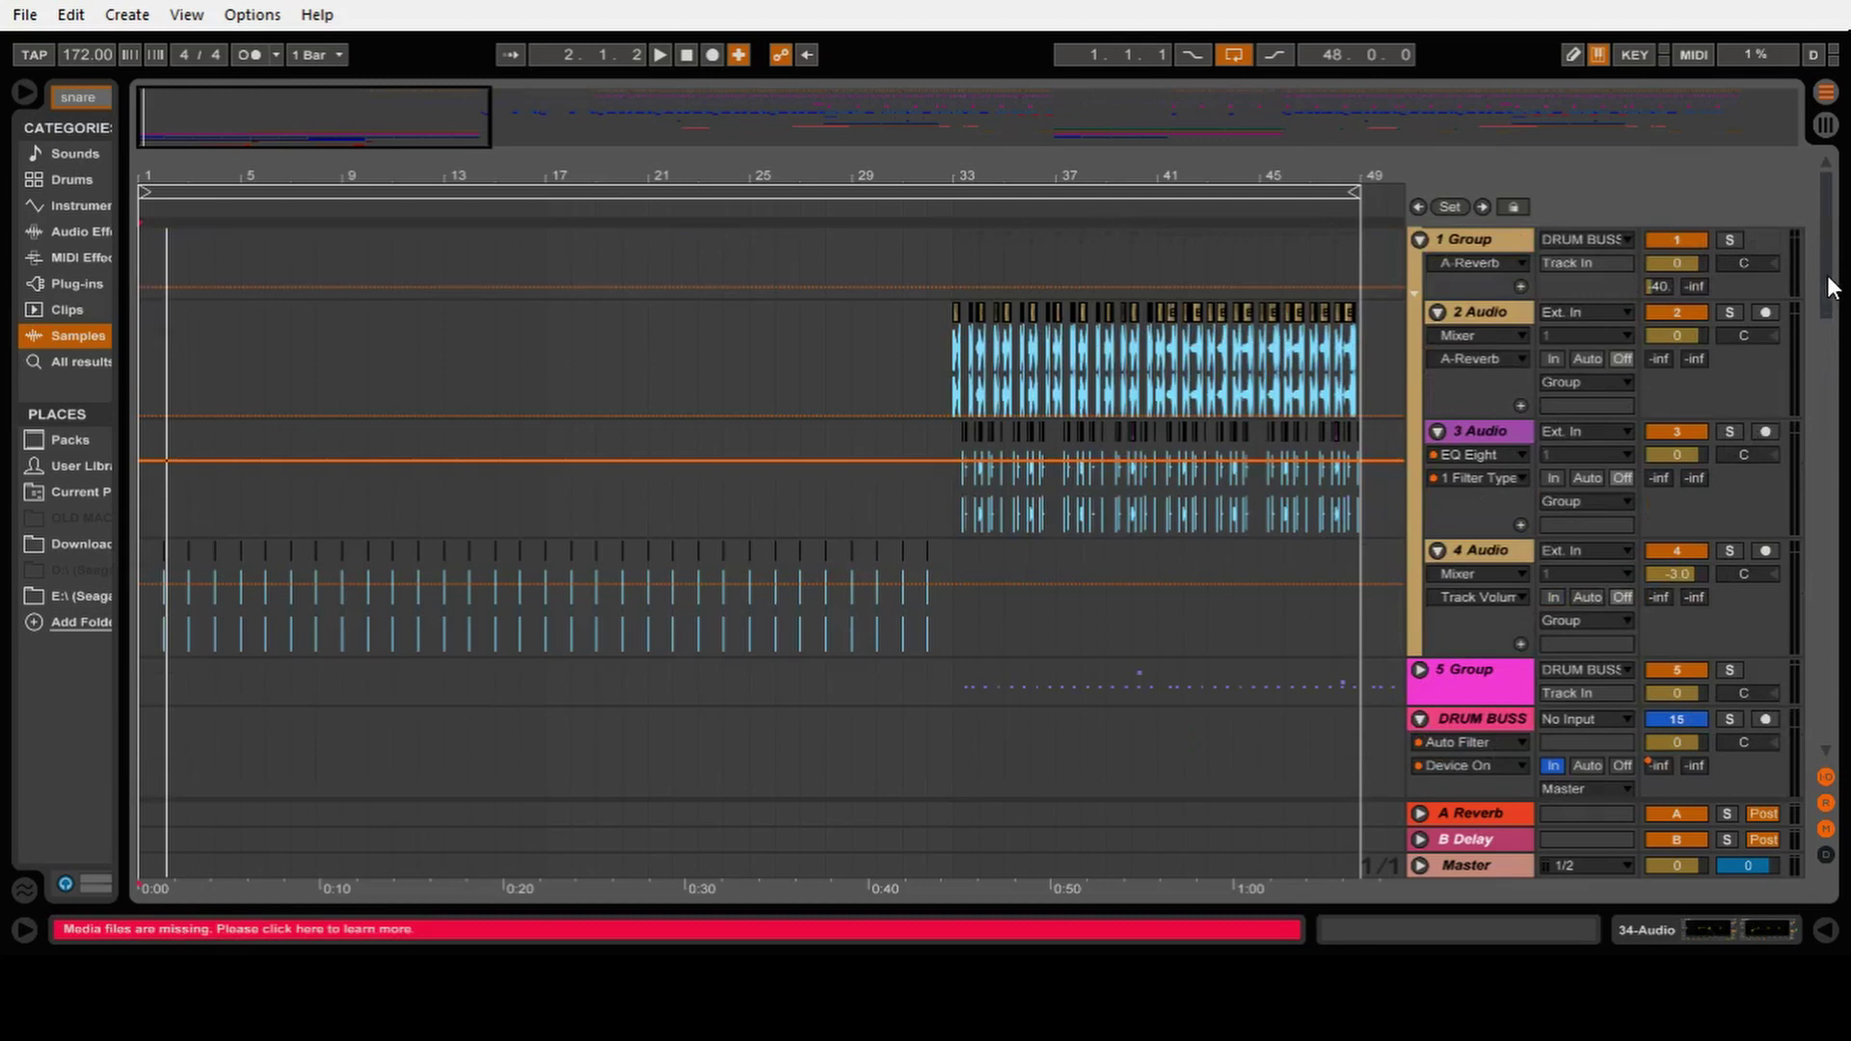
drag(1829, 287, 1825, 430)
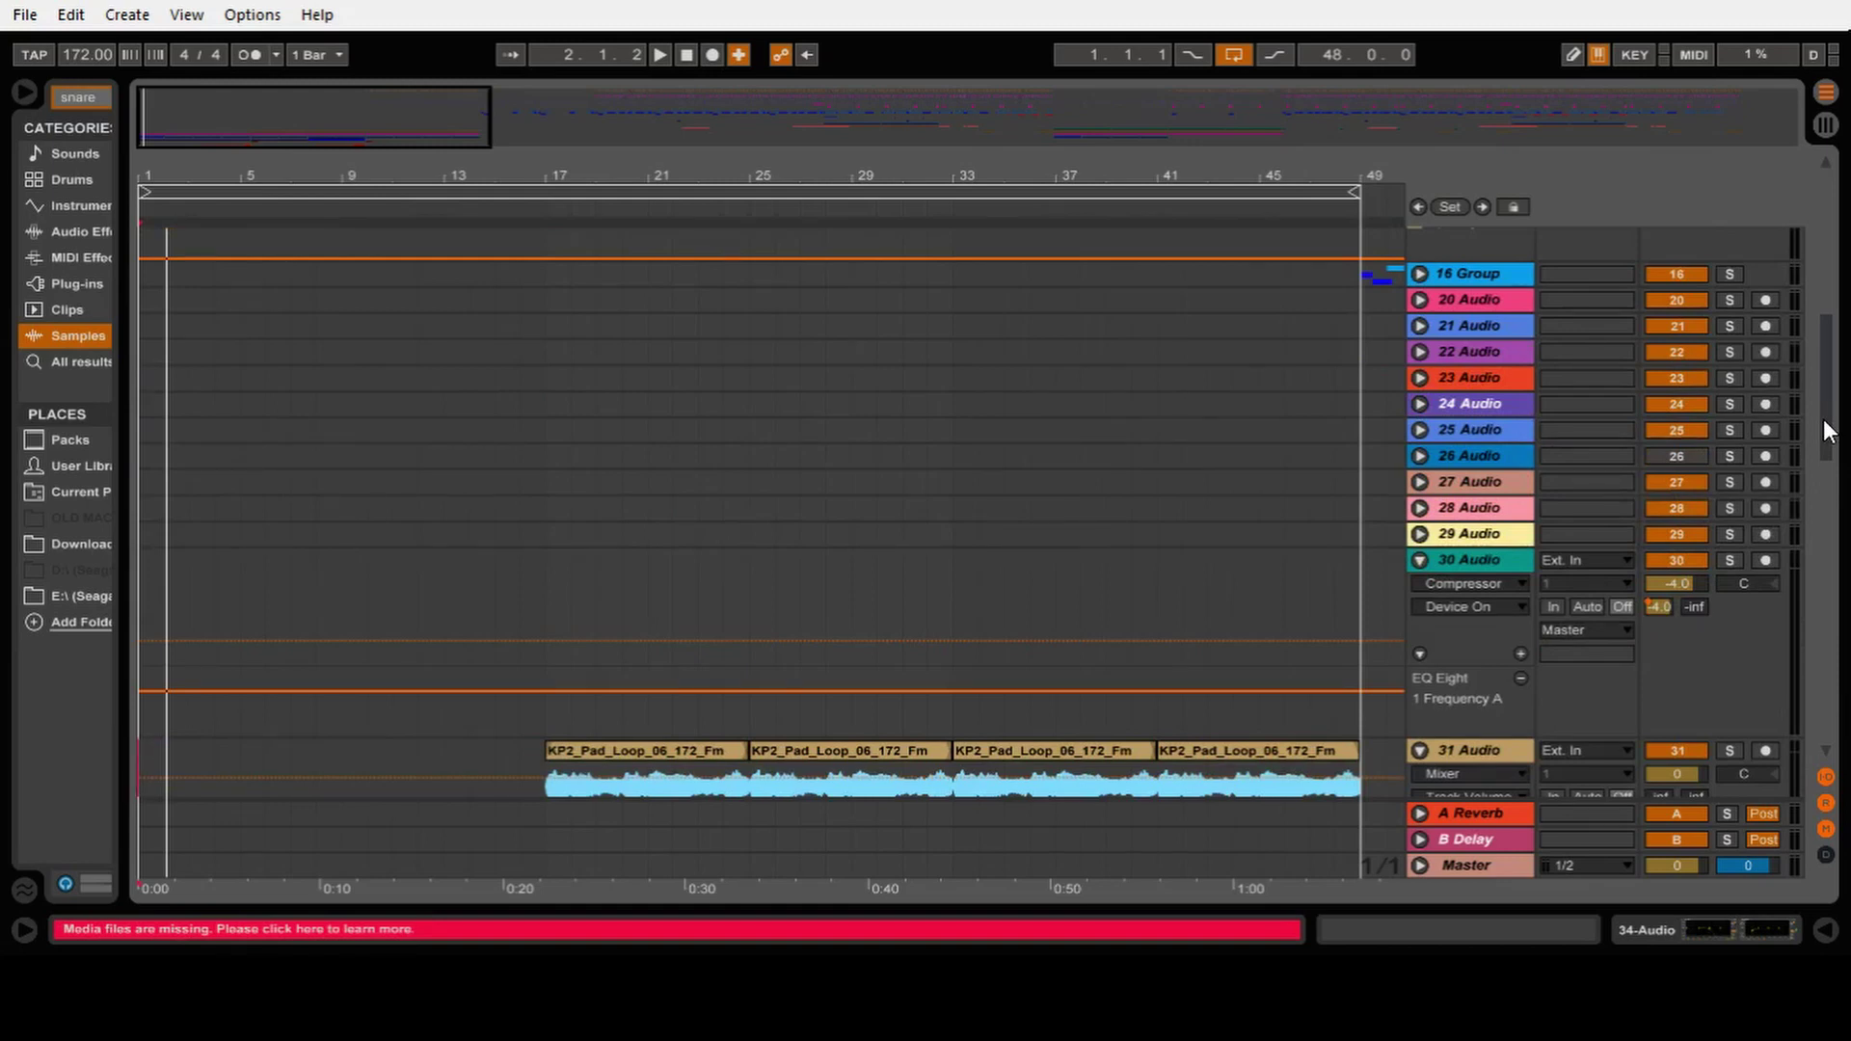
drag(1824, 418, 1818, 638)
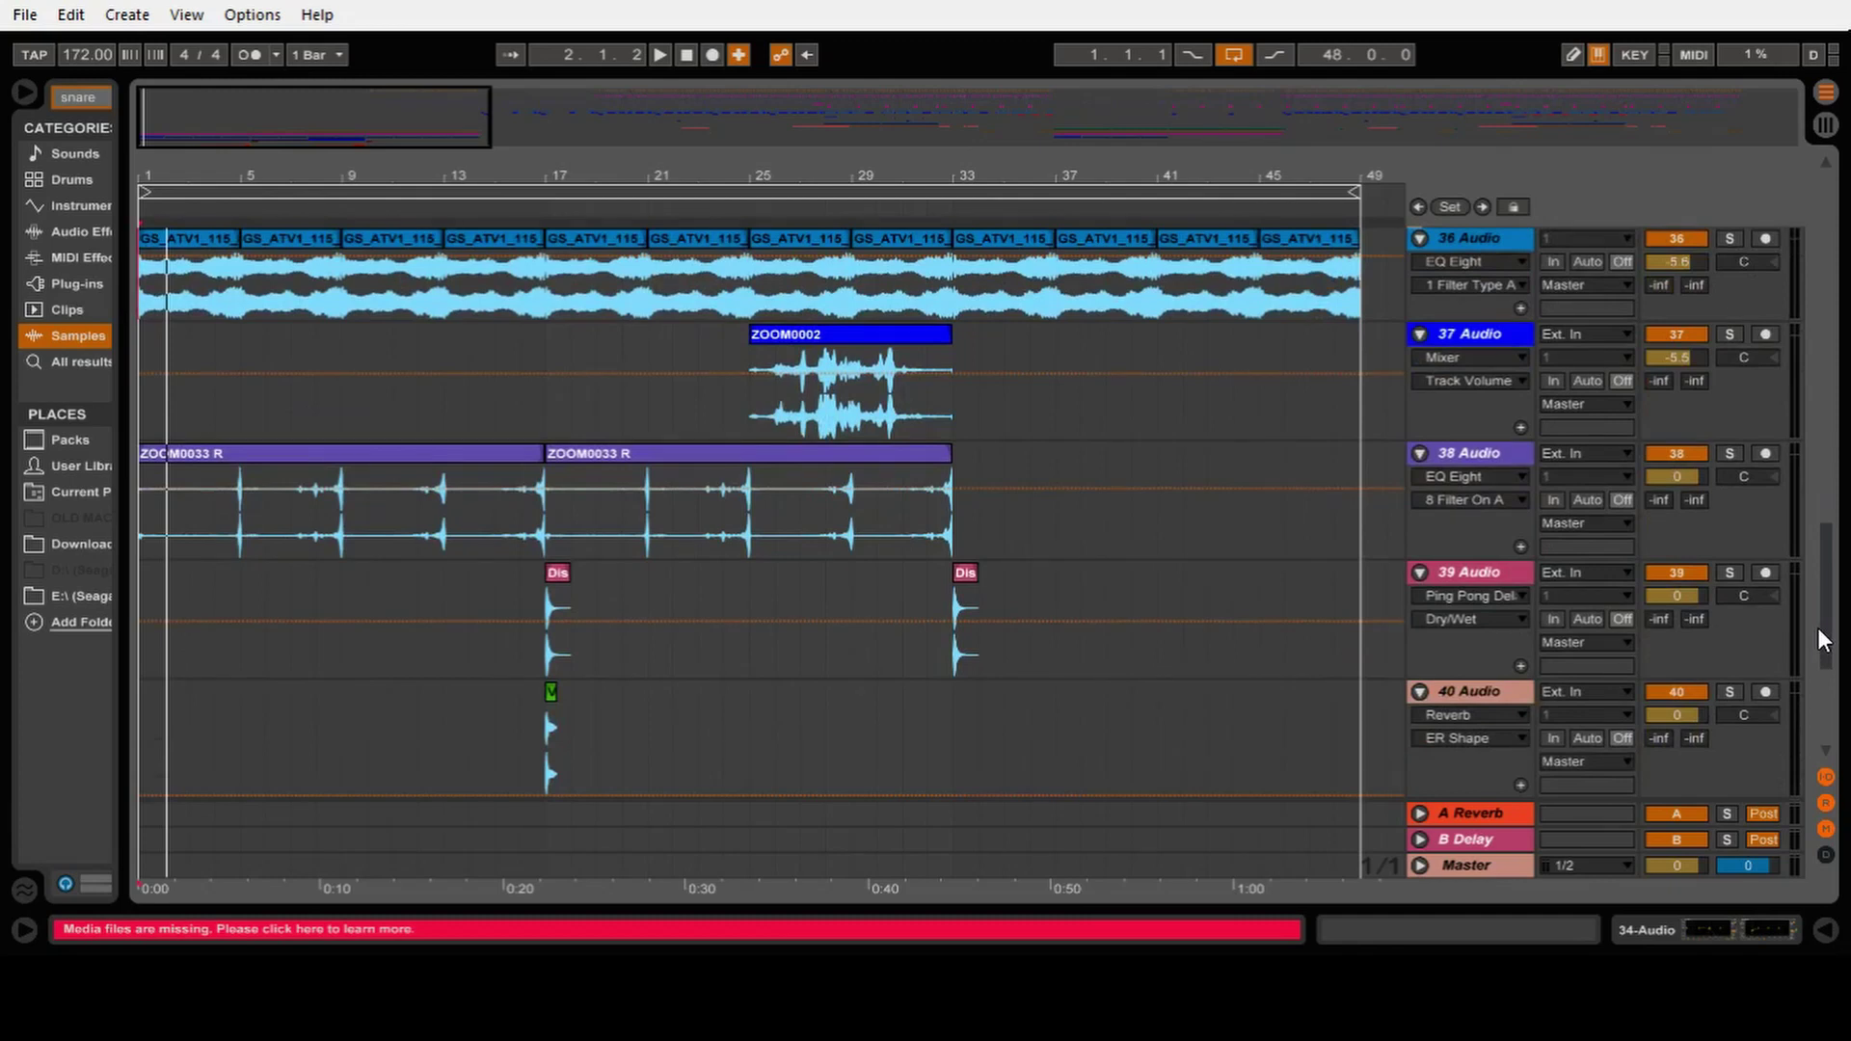
drag(1824, 628, 1825, 733)
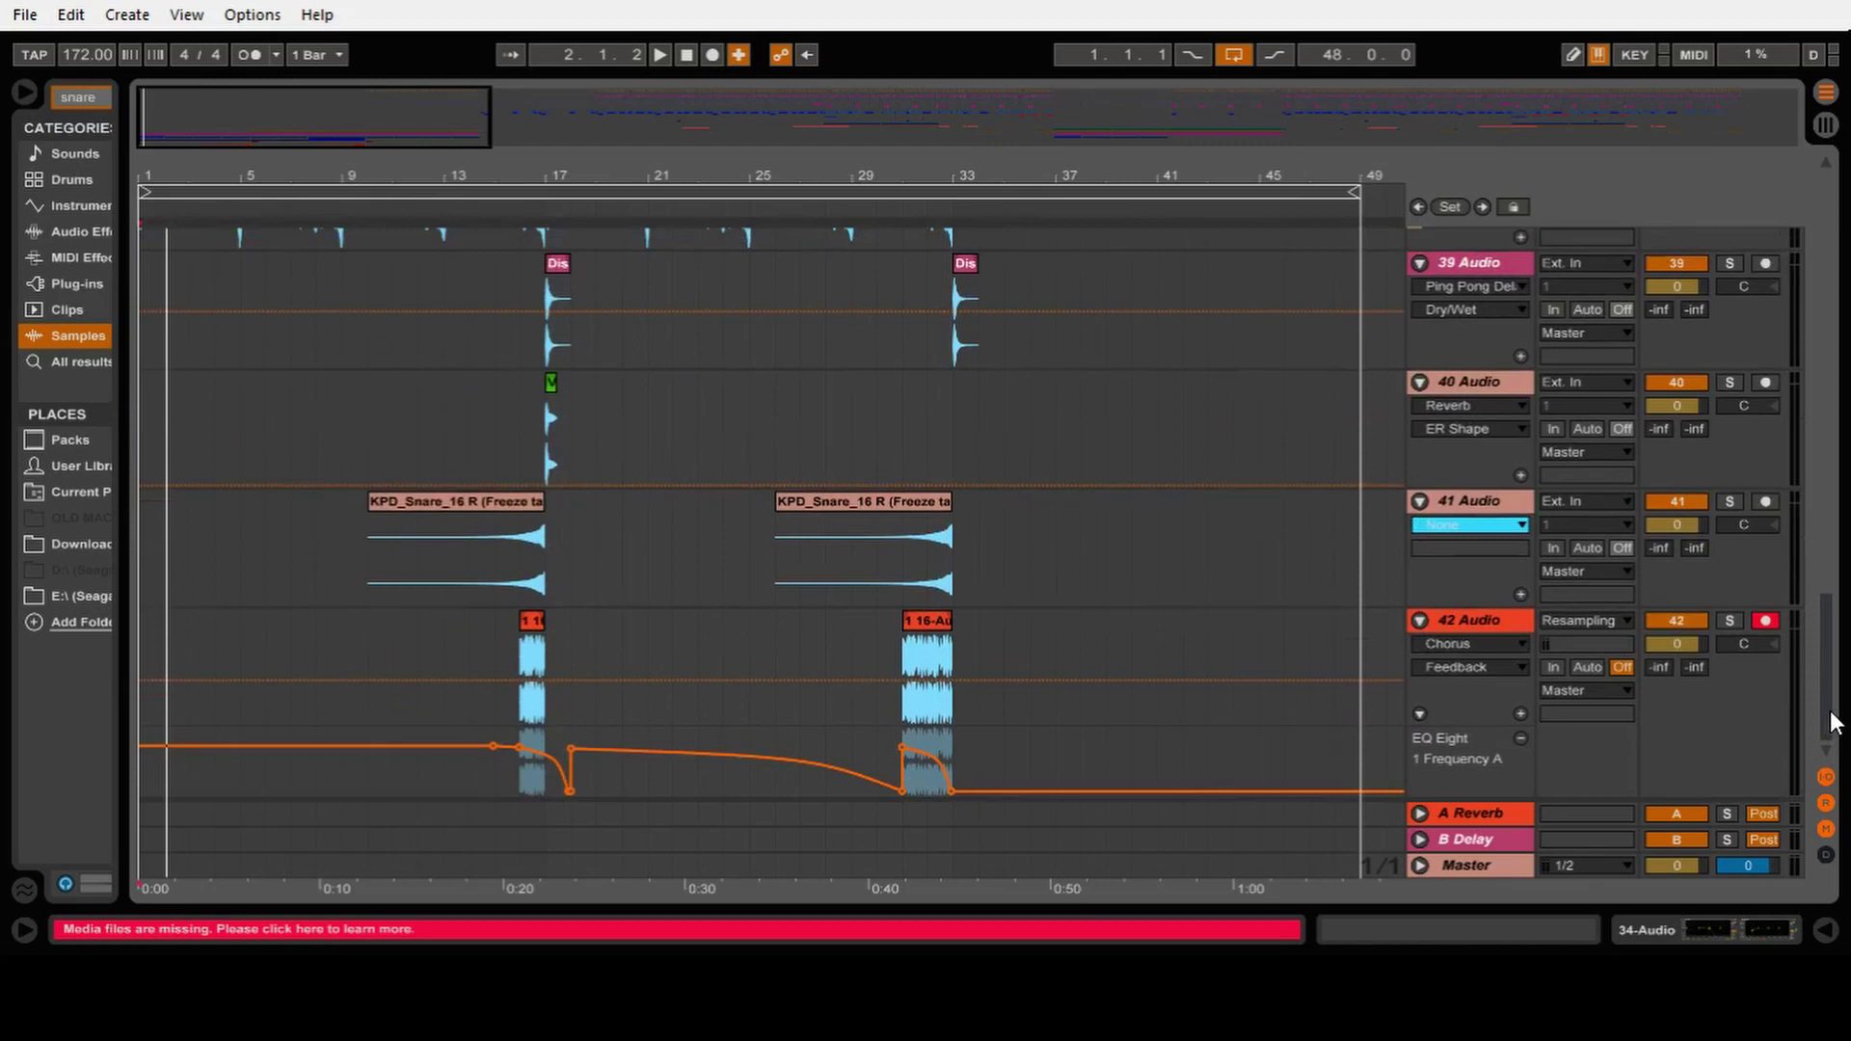
drag(1833, 722, 1812, 551)
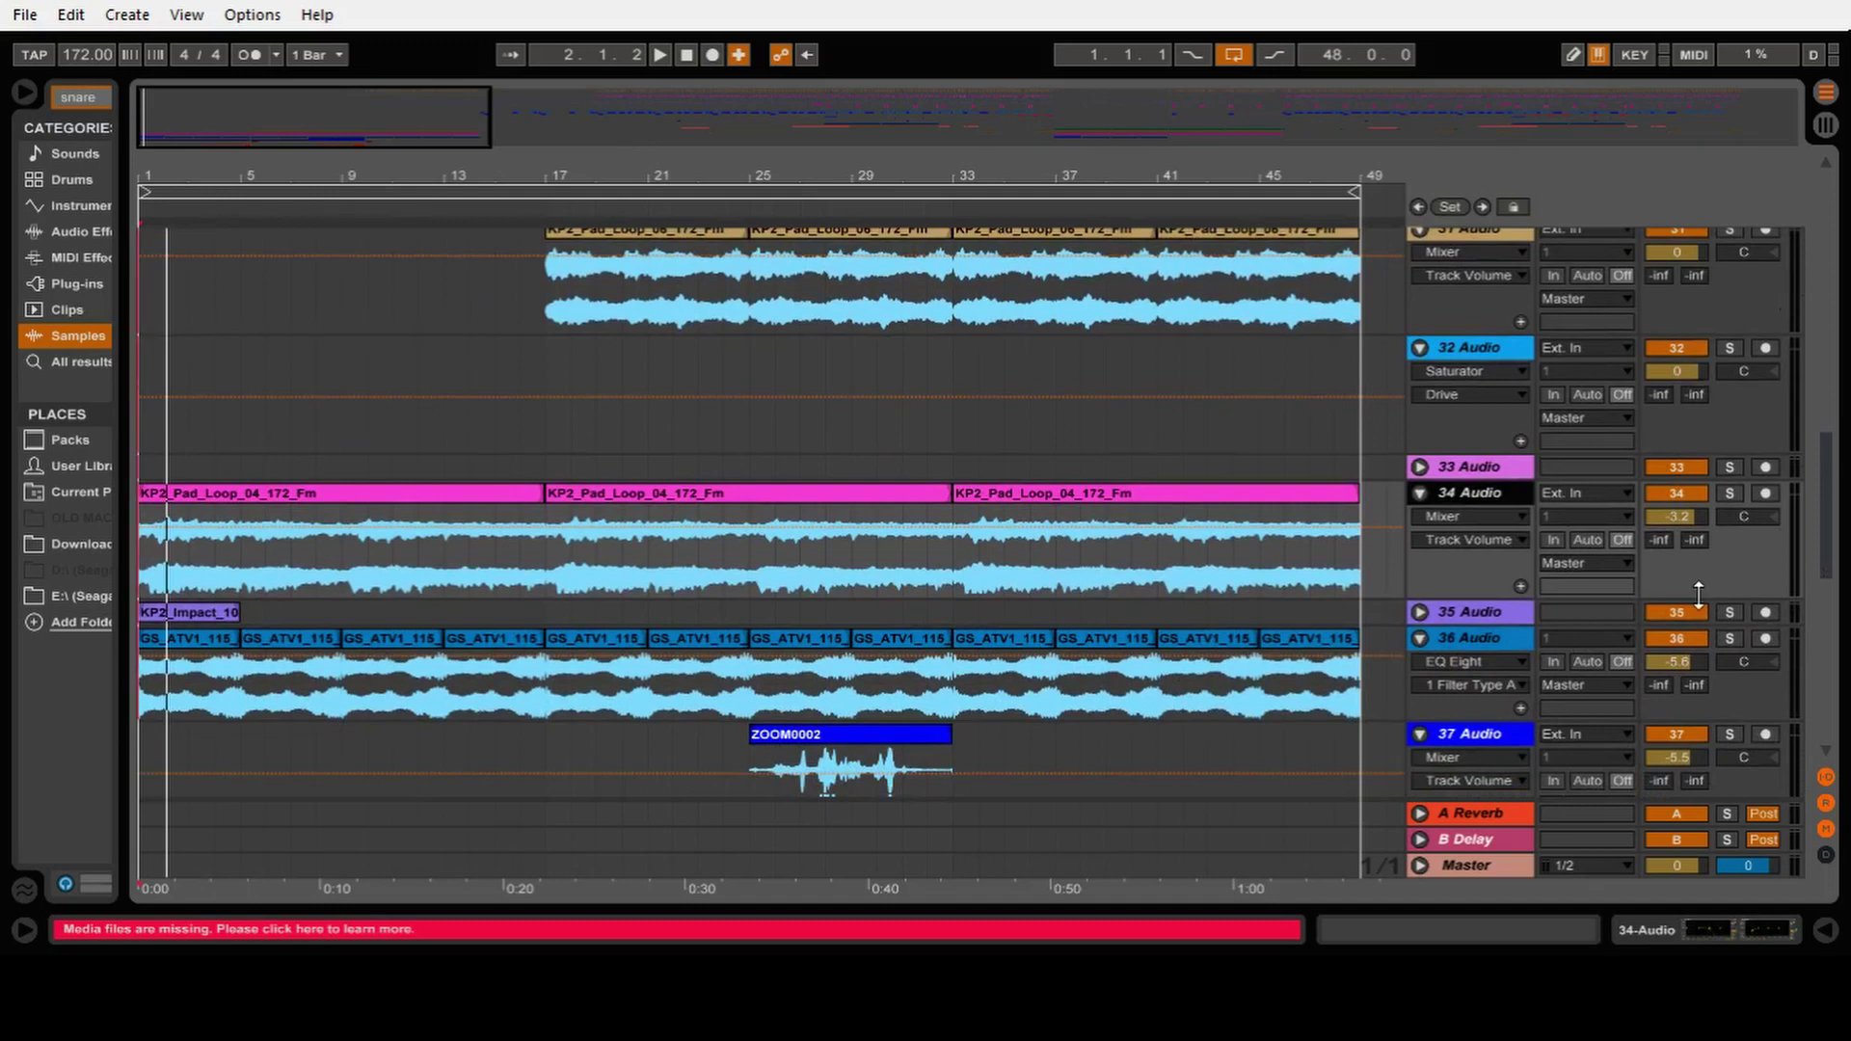
click(1729, 613)
click(1420, 612)
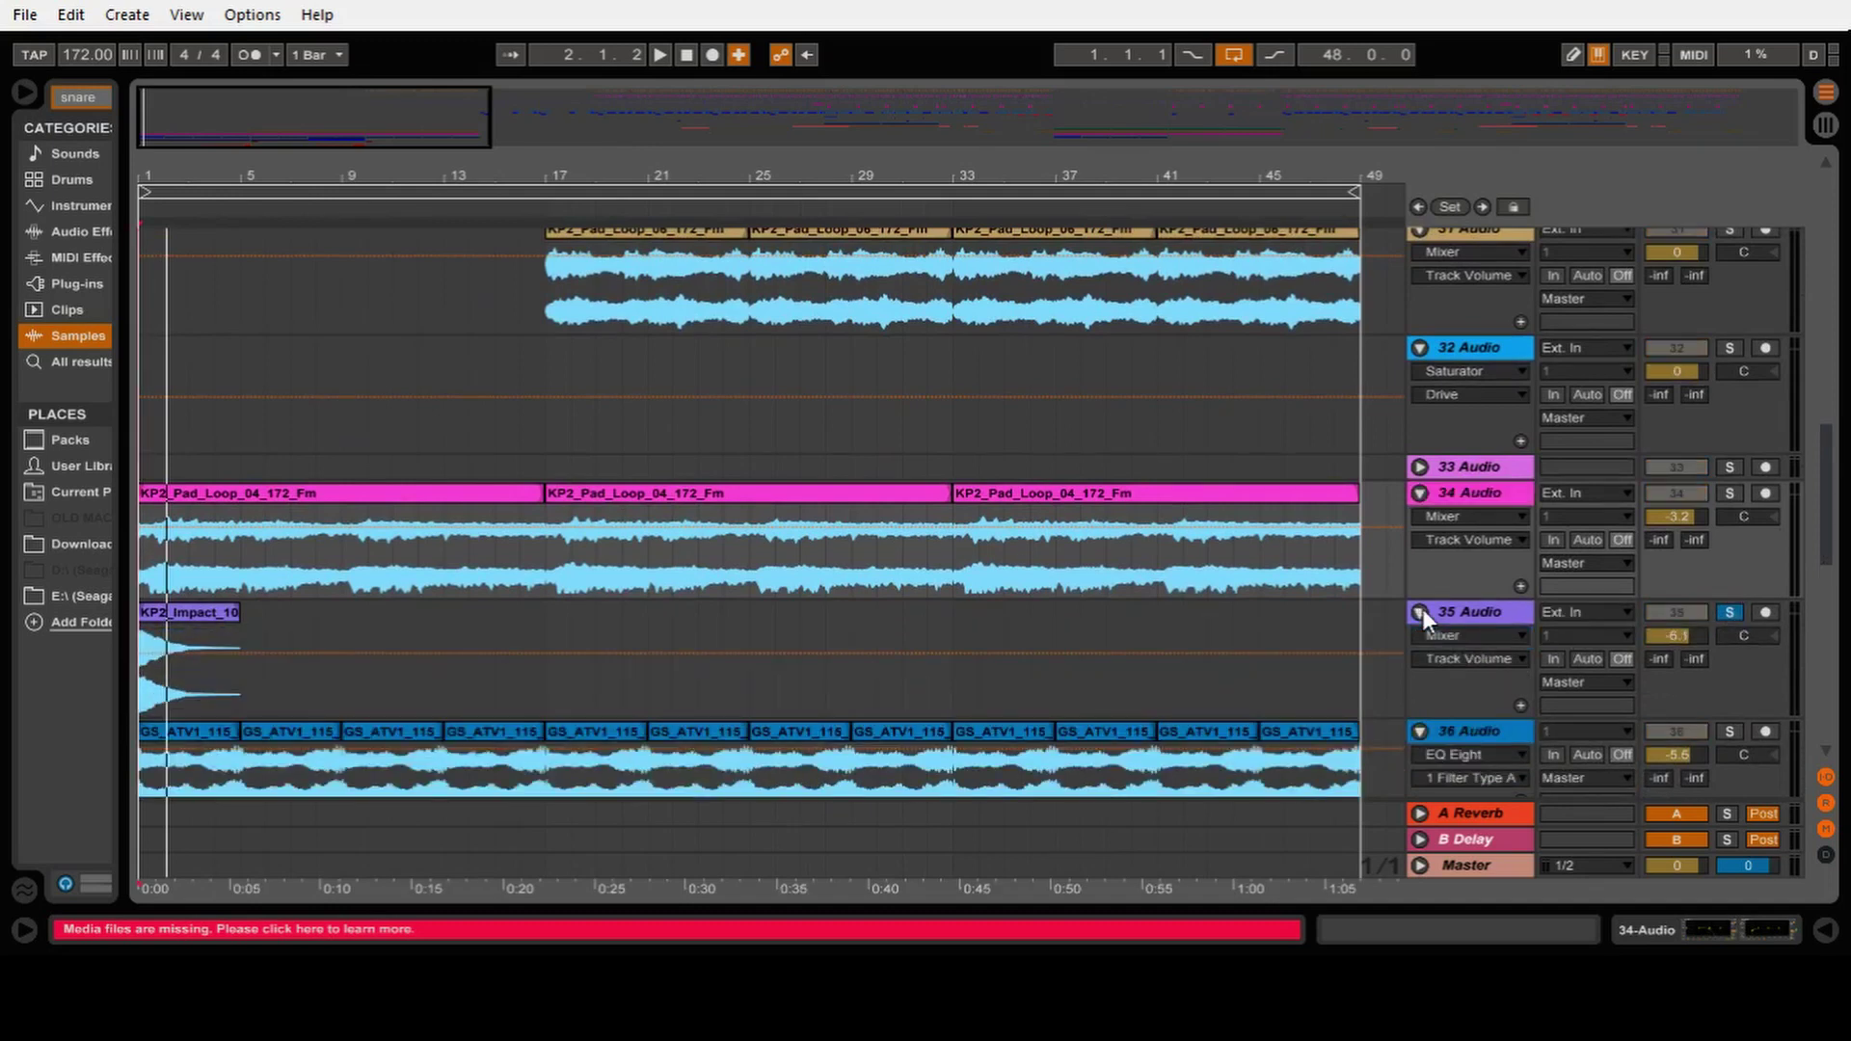
click(207, 608)
key(space)
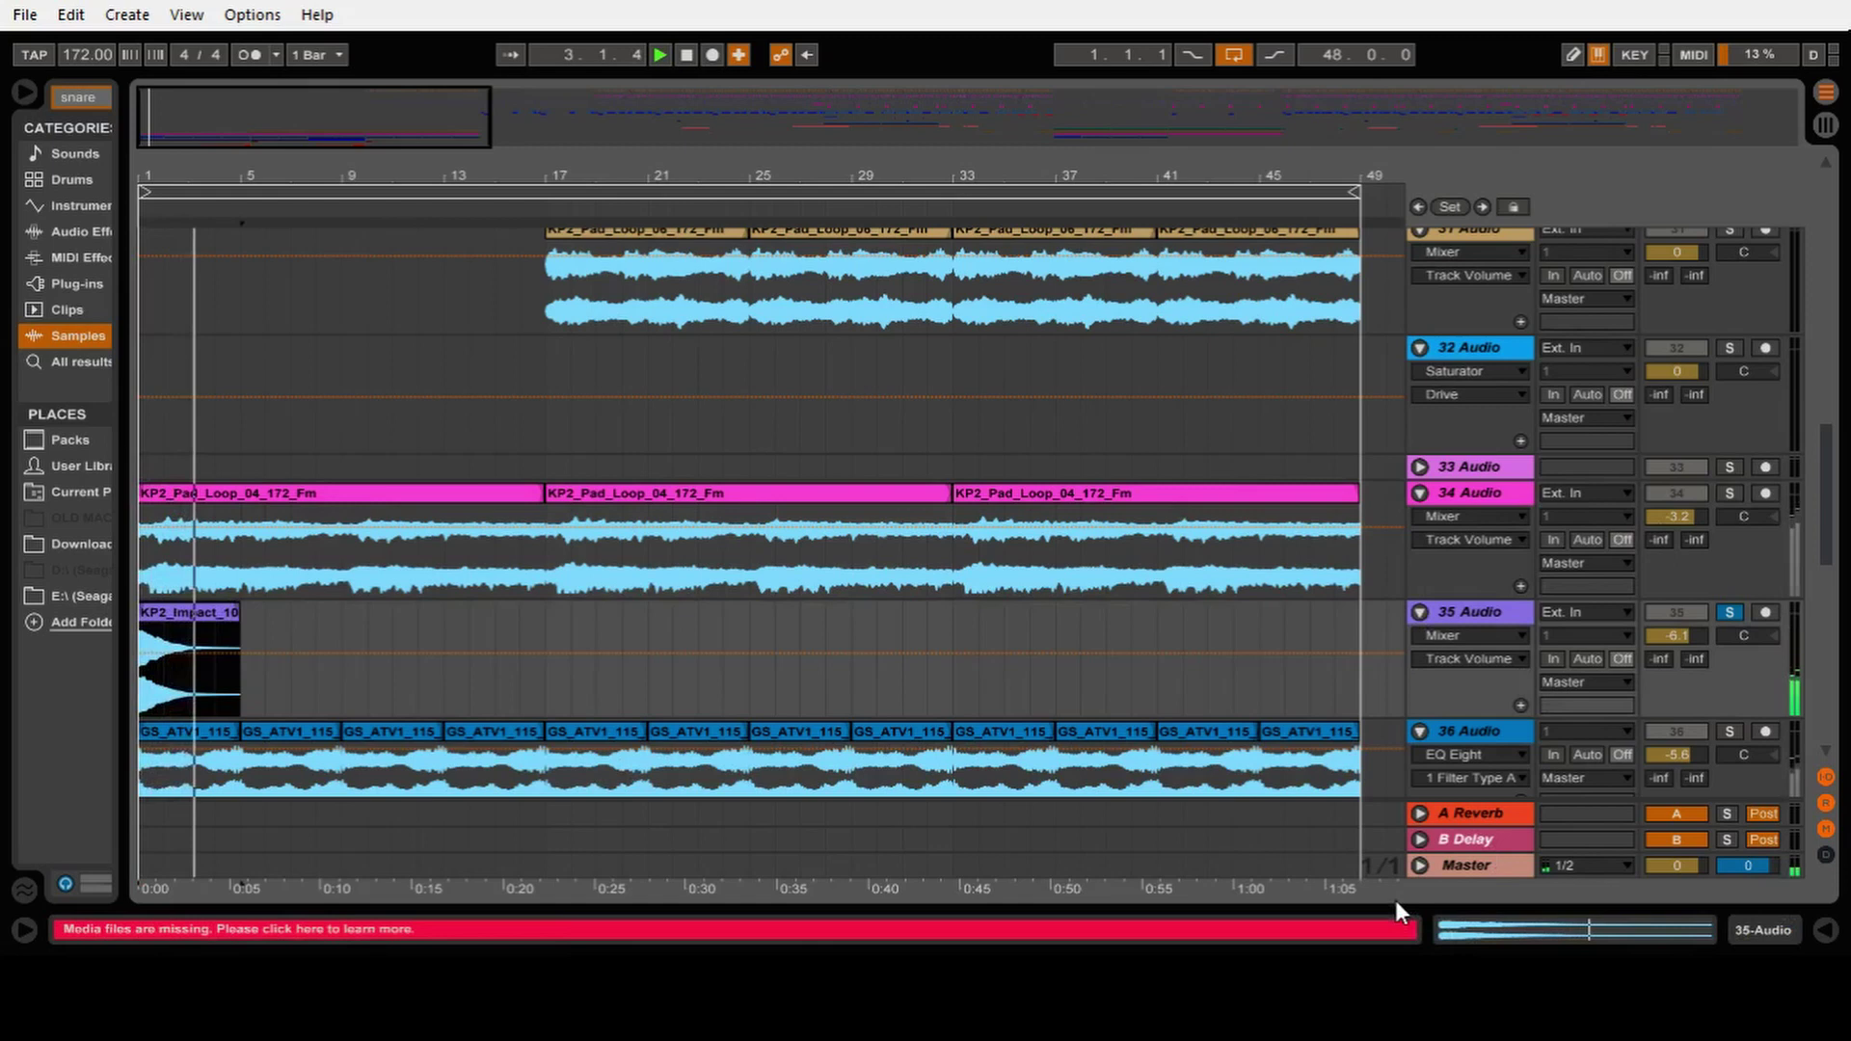
click(1476, 614)
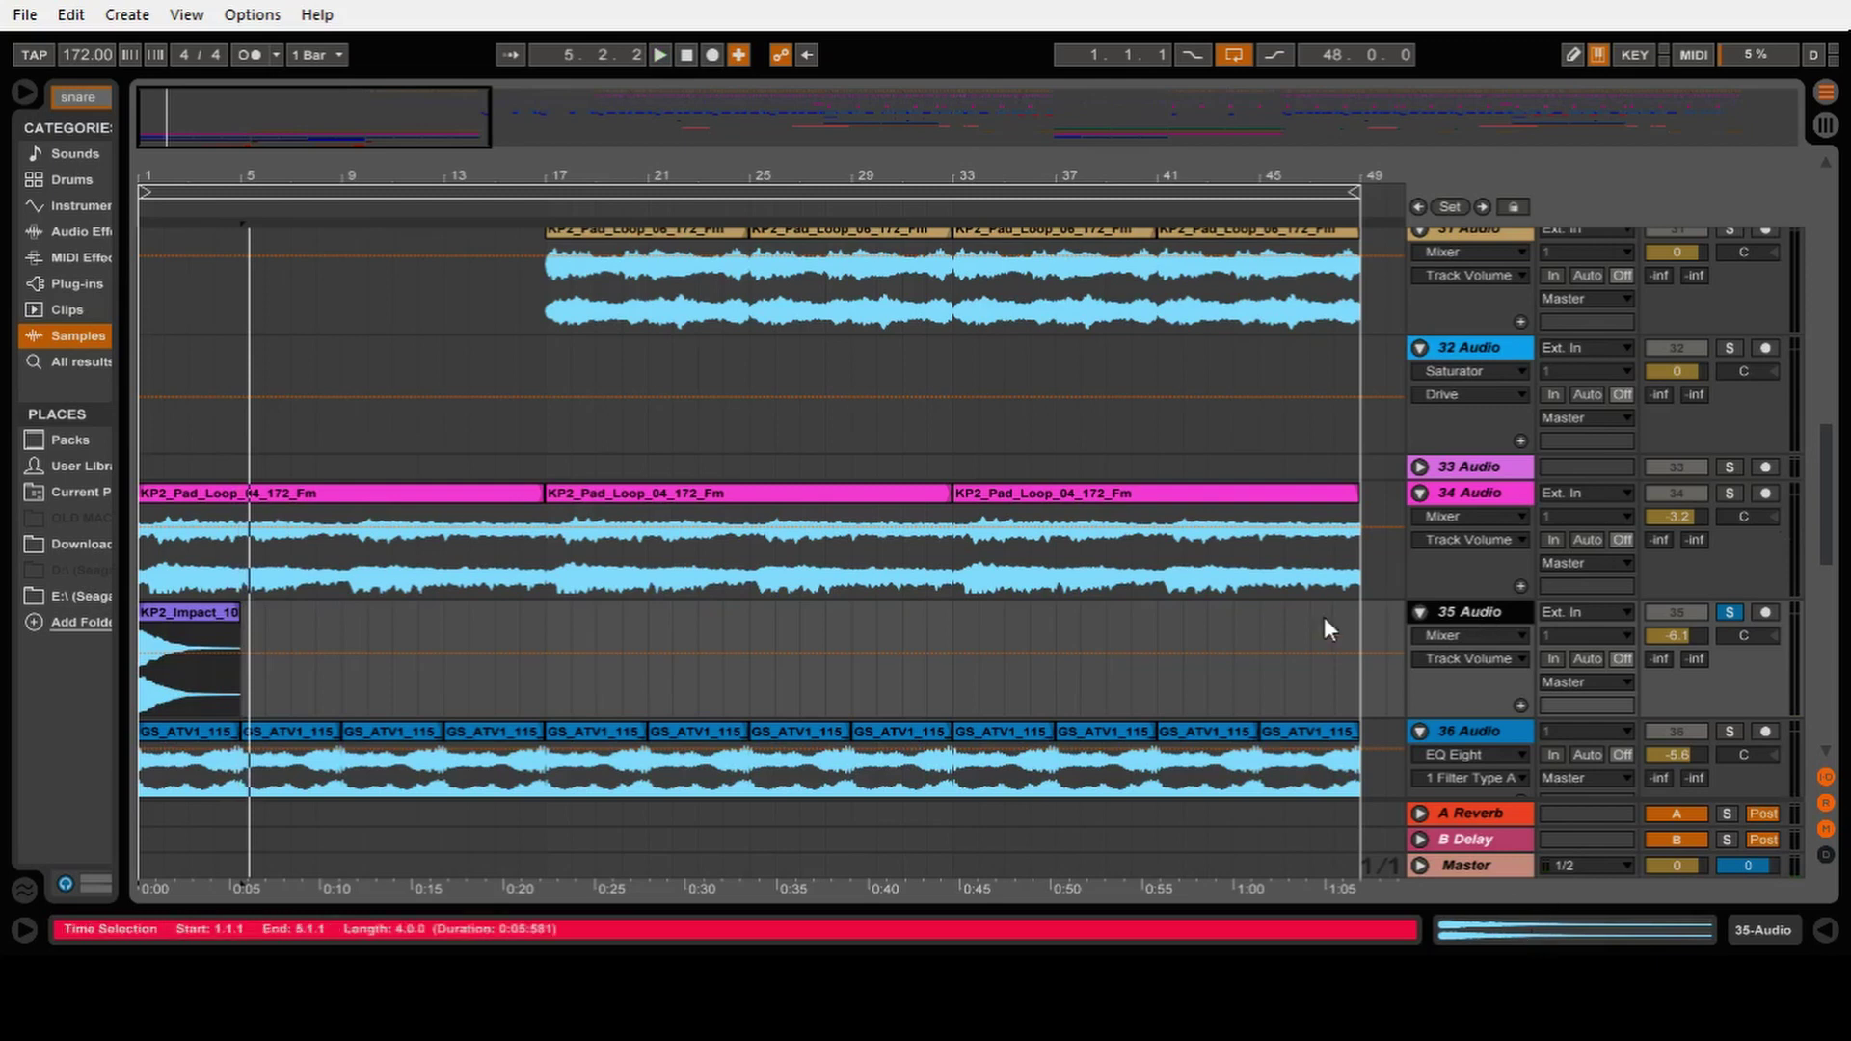
Step: Open the KP2_Impact_10 clip's sample details on the 35 Audio track
click(1826, 931)
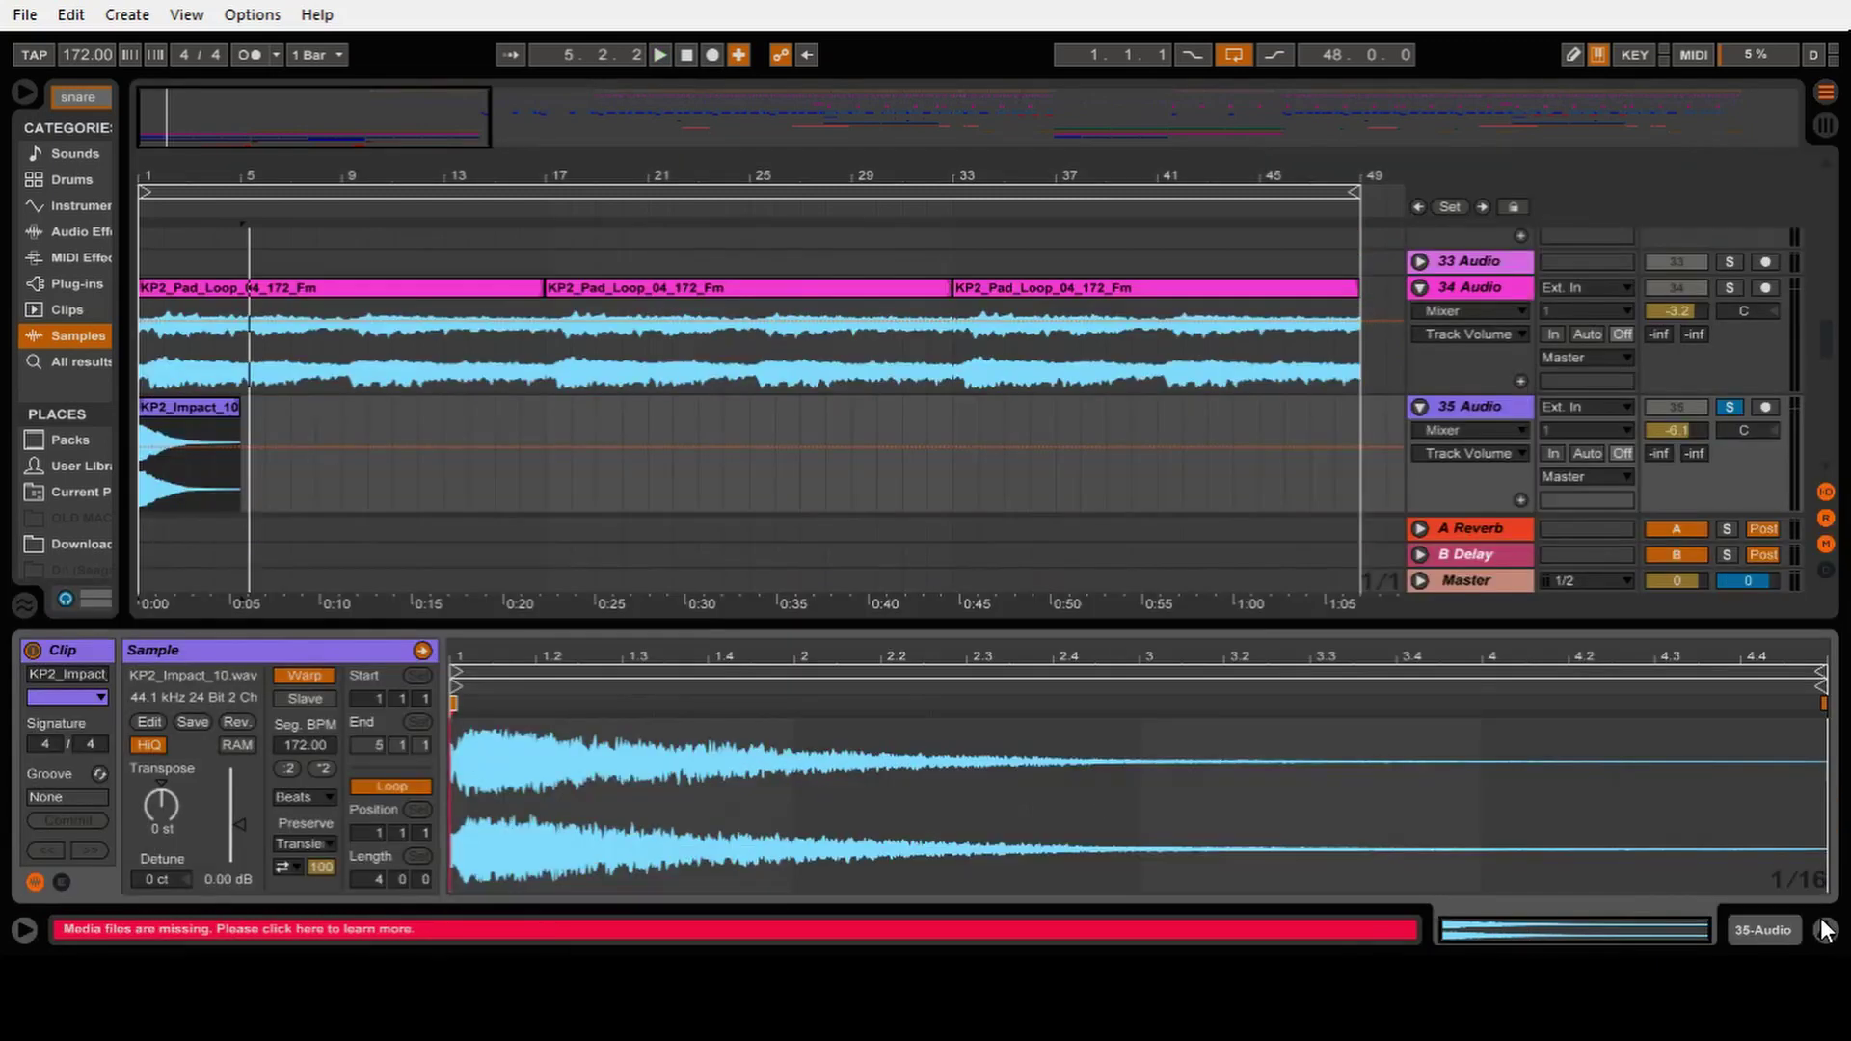
click(1454, 406)
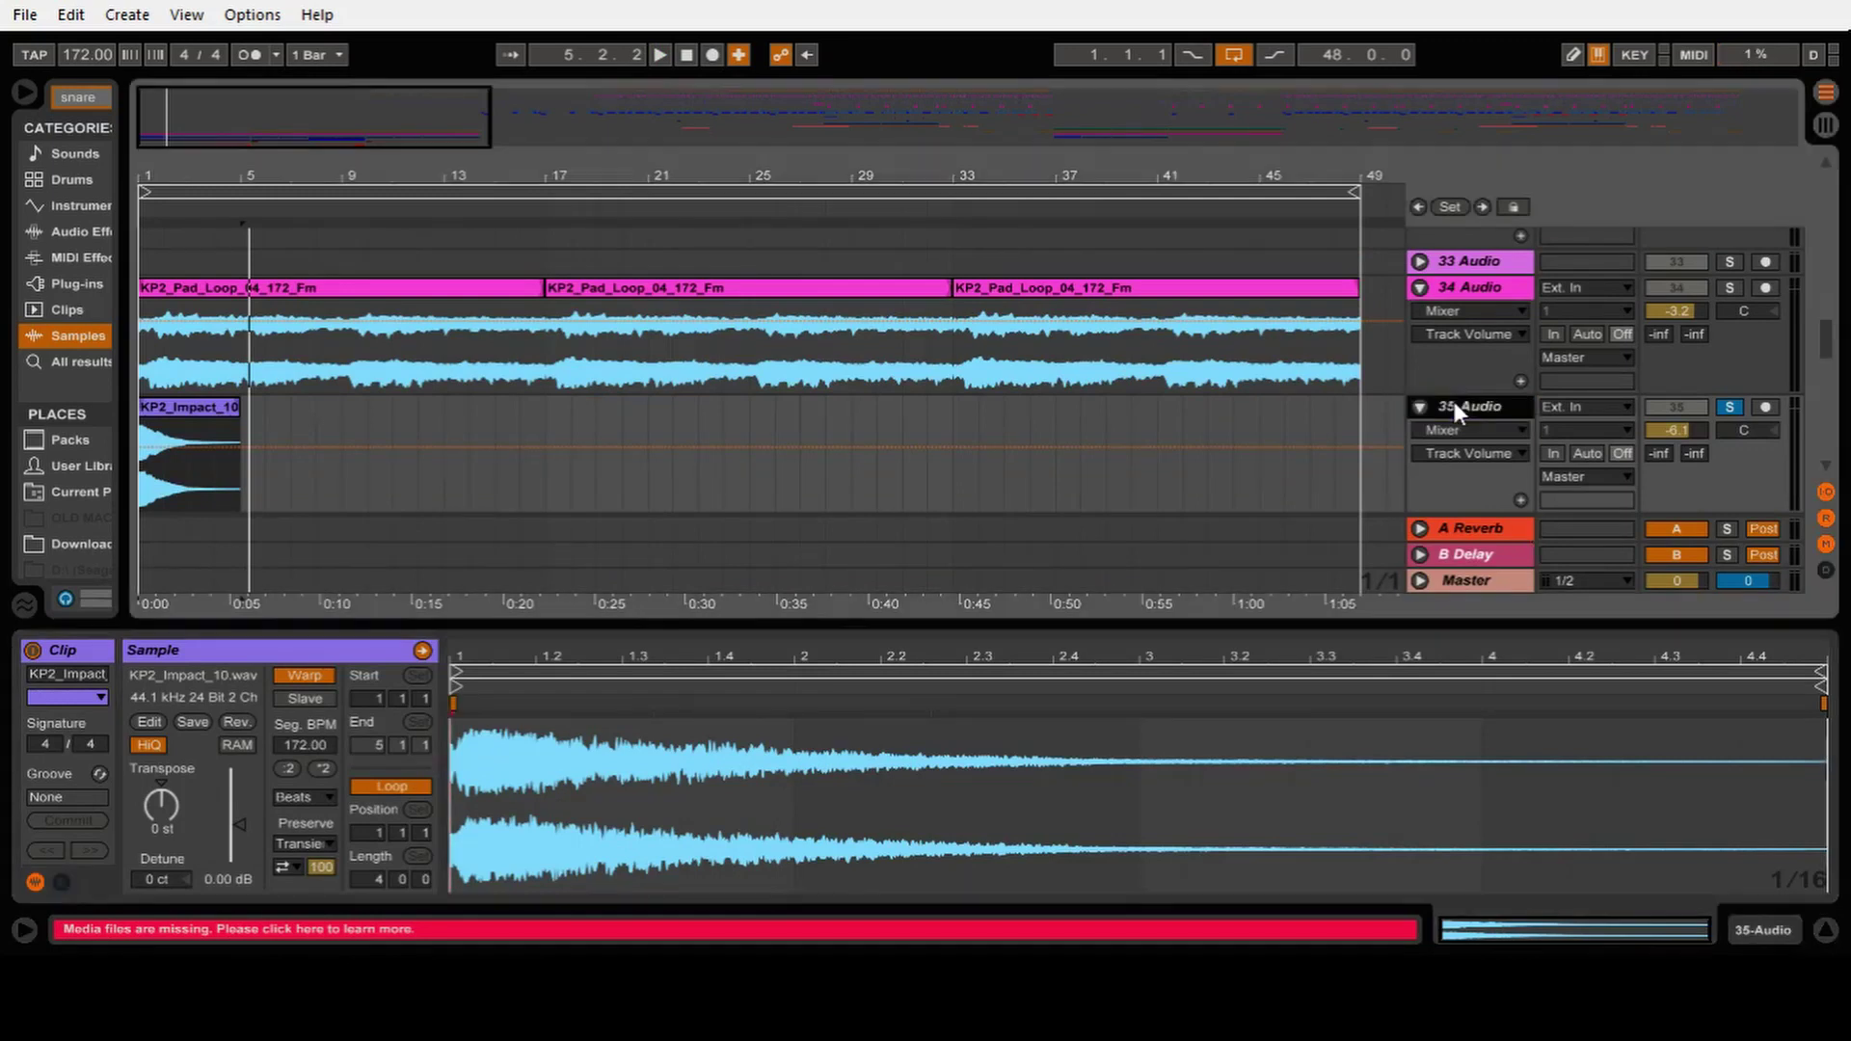
click(221, 409)
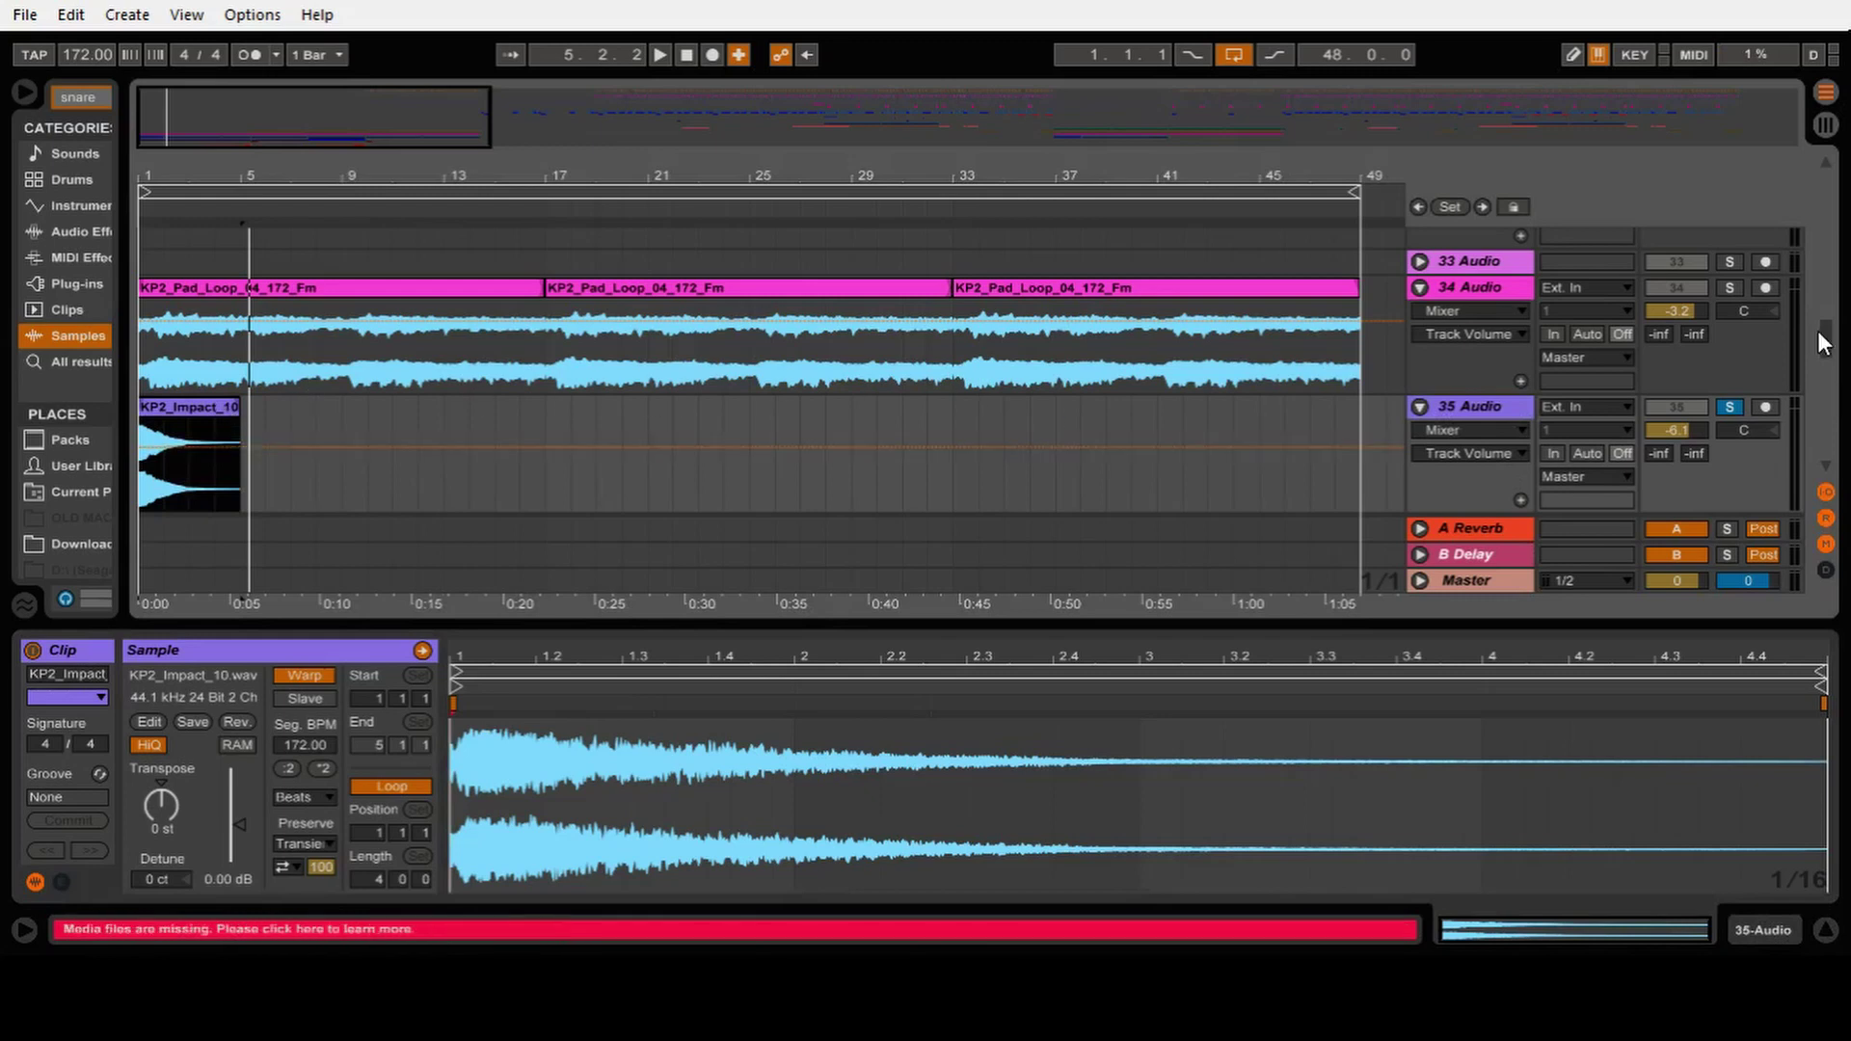
Step: Solo the 36 Audio drum loop alongside the impact and play both from the start
drag(1829, 352, 1832, 372)
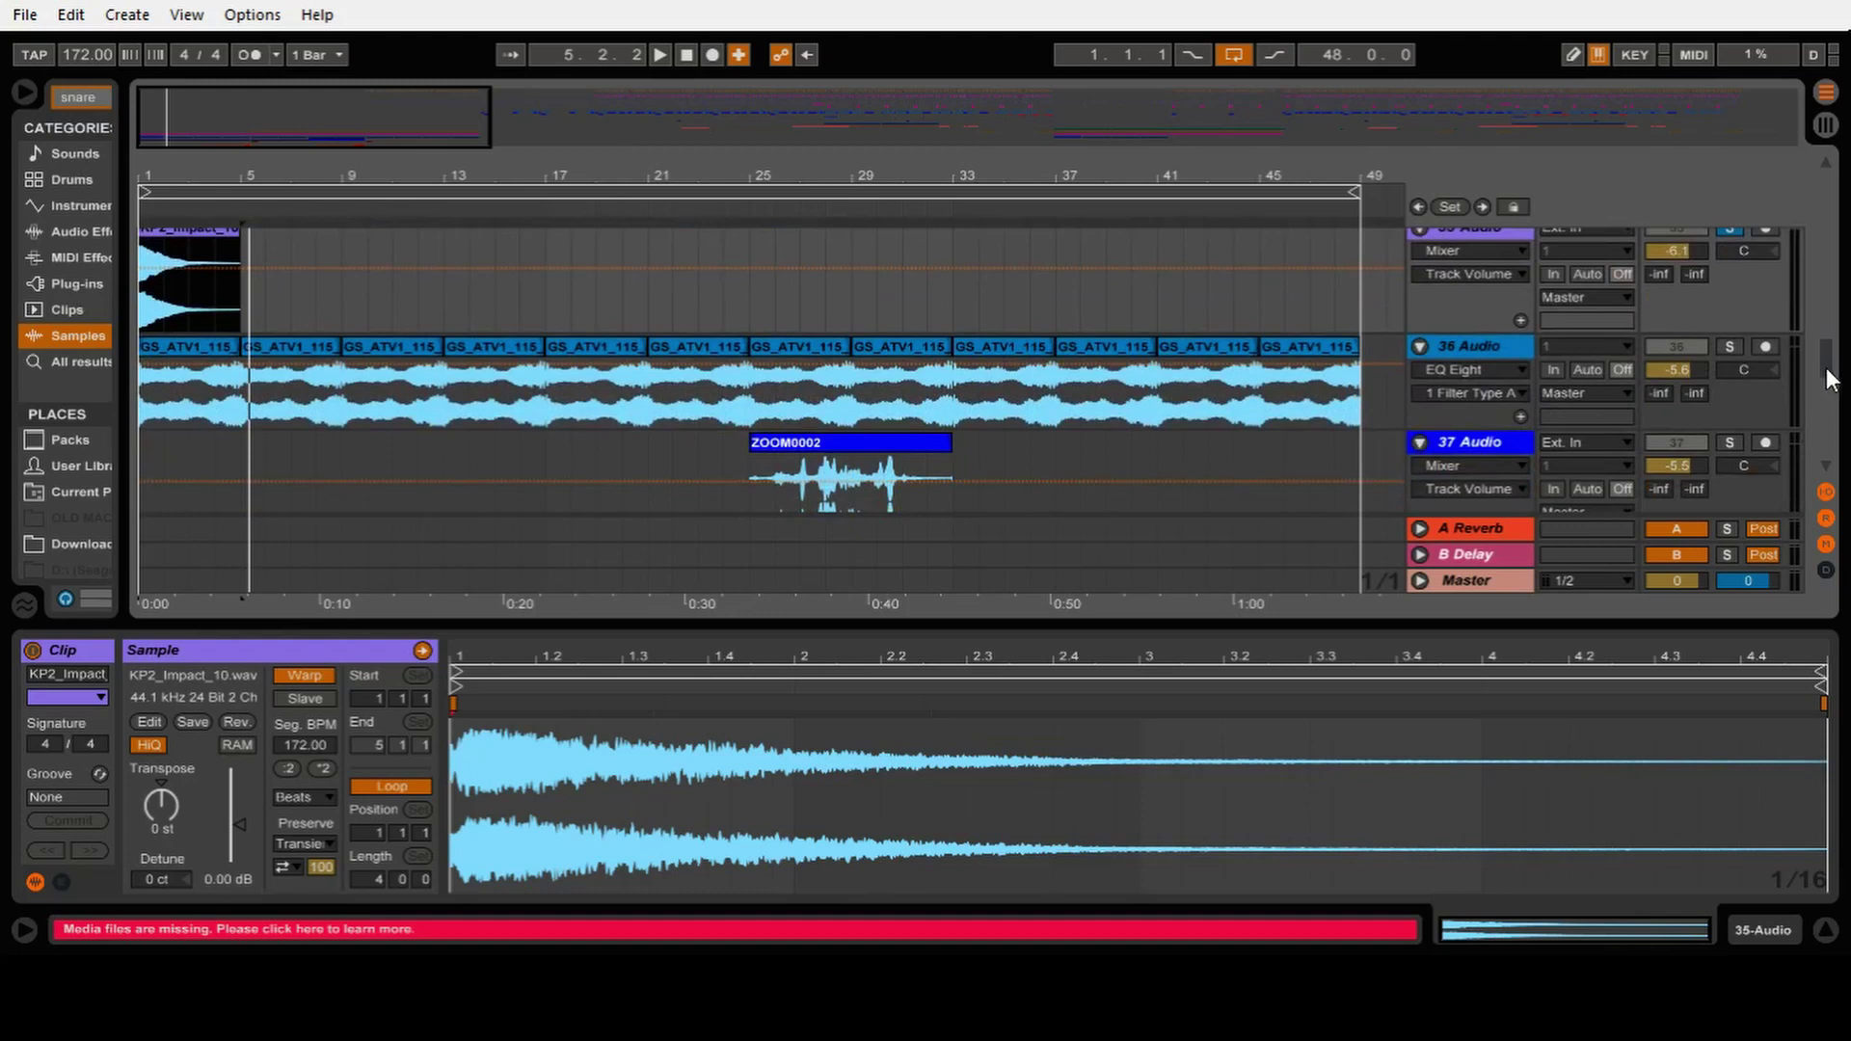
mouse_move(1826, 367)
mouse_down()
mouse_move(1825, 349)
mouse_move(1825, 366)
mouse_up()
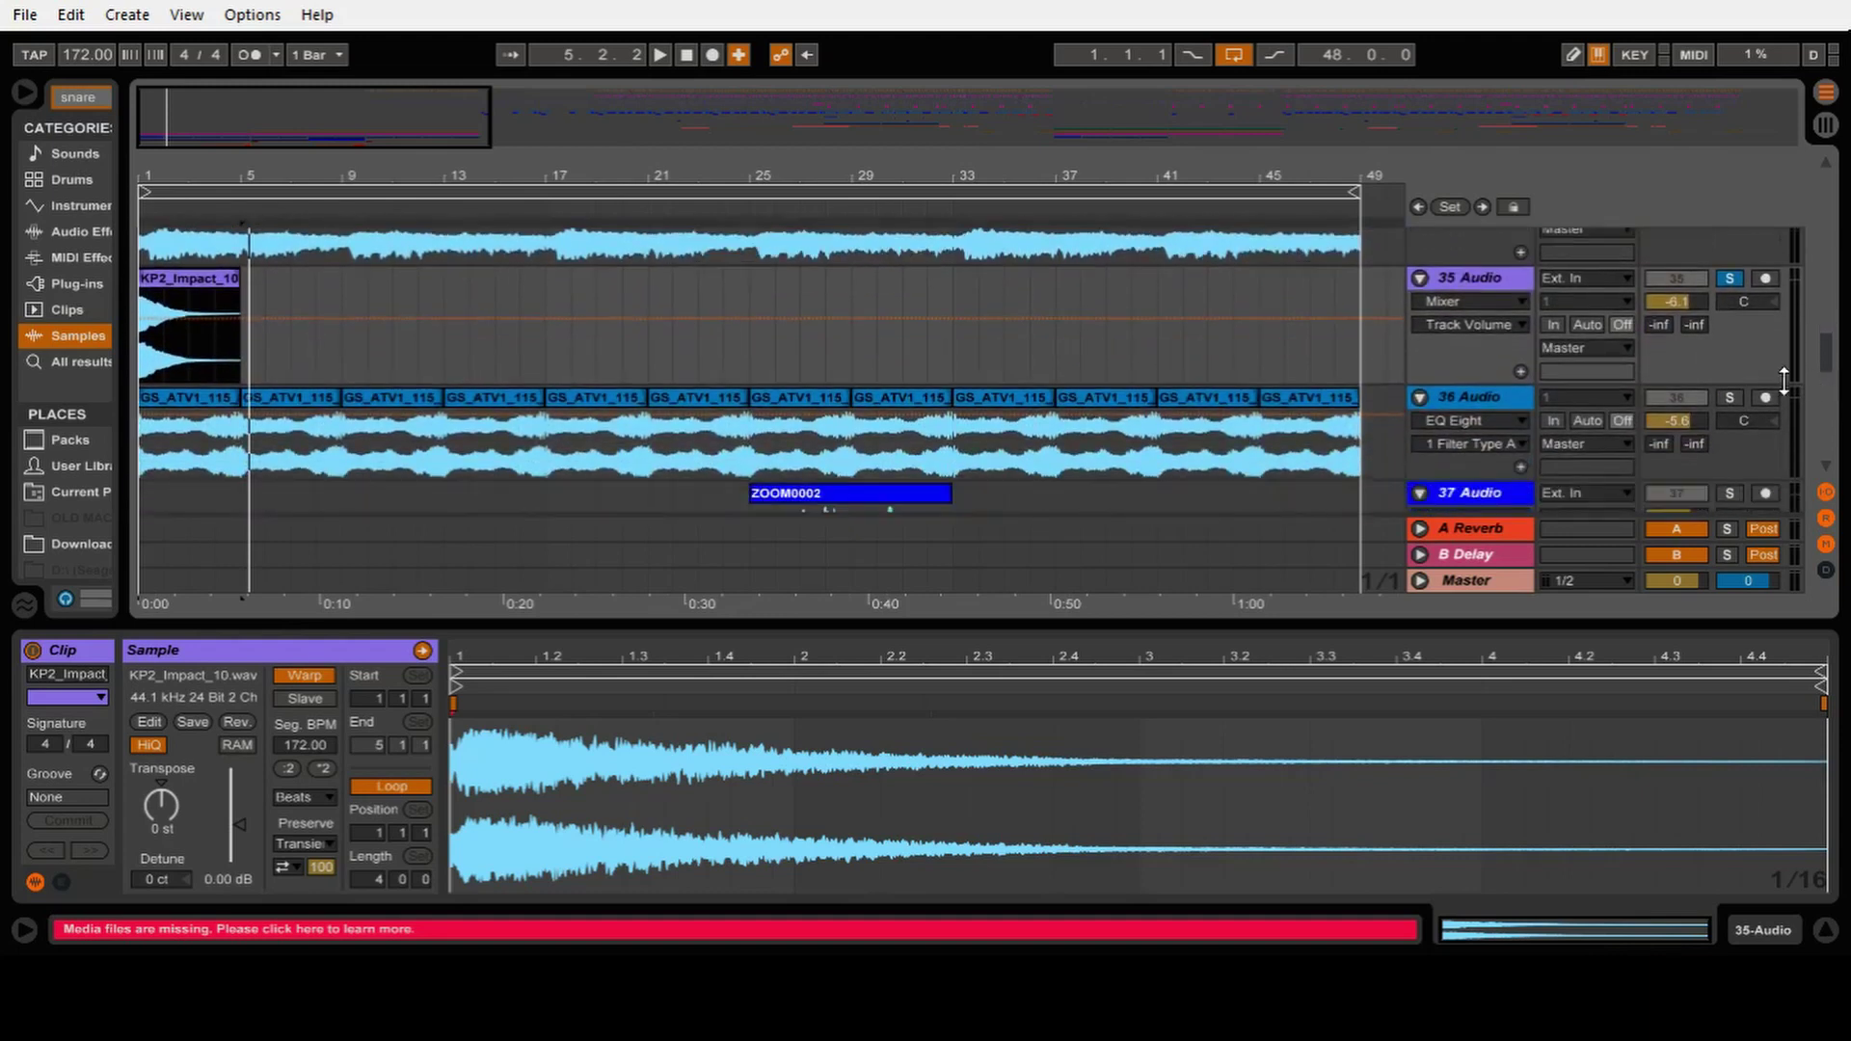
click(1729, 397)
key(space)
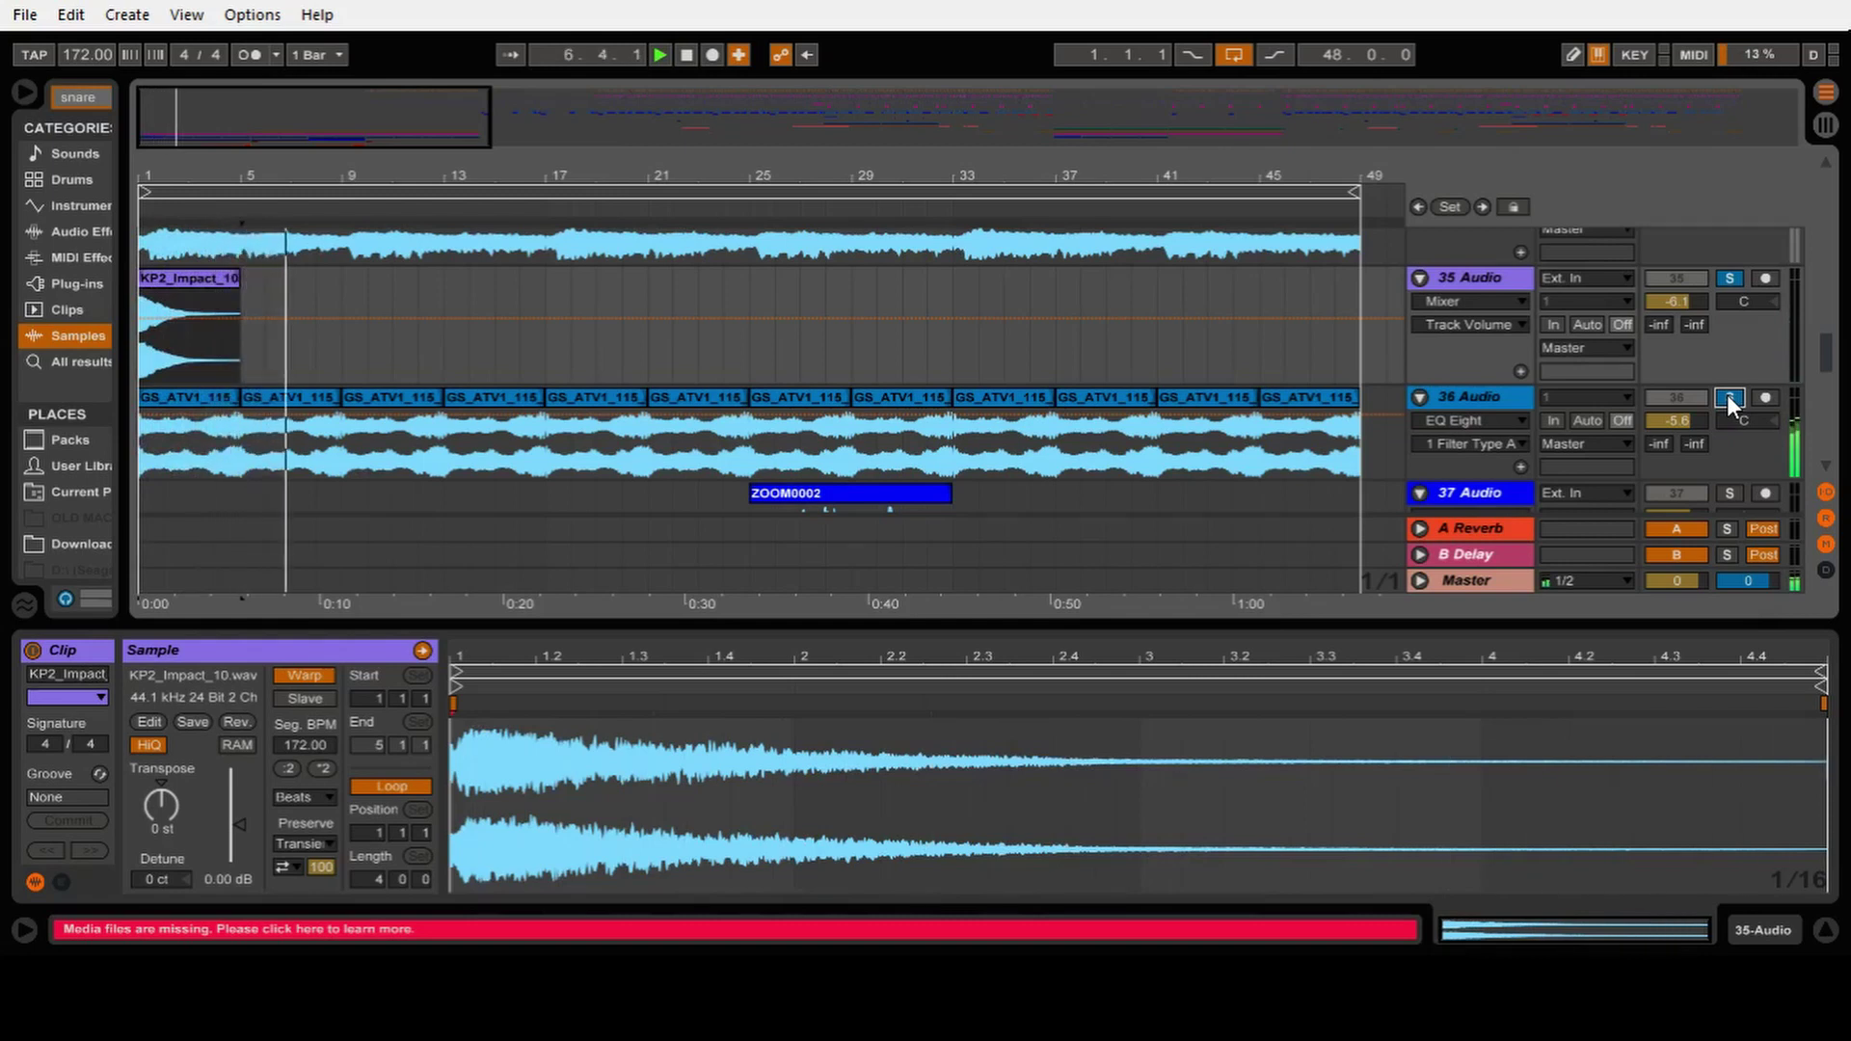
Step: Compare the 36 Audio drum loop with its EQ Eight bypassed, then switched back on
click(1481, 397)
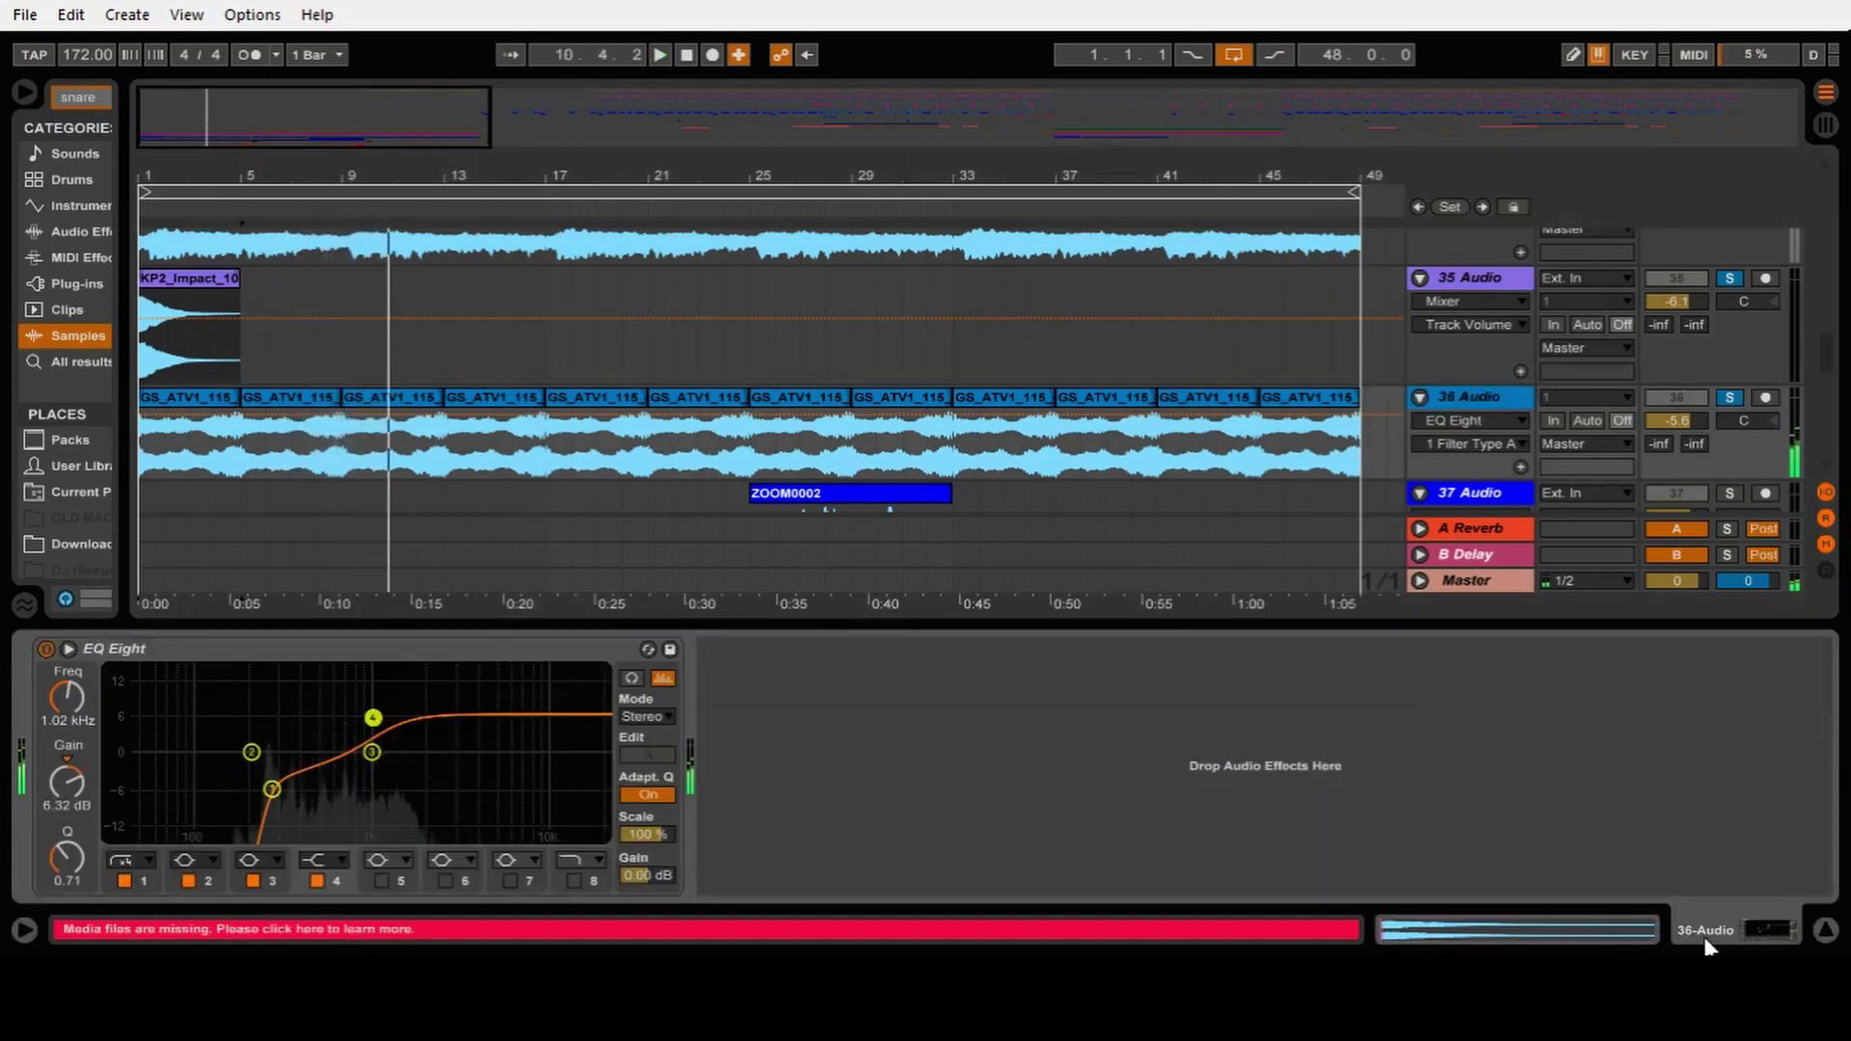
key(space)
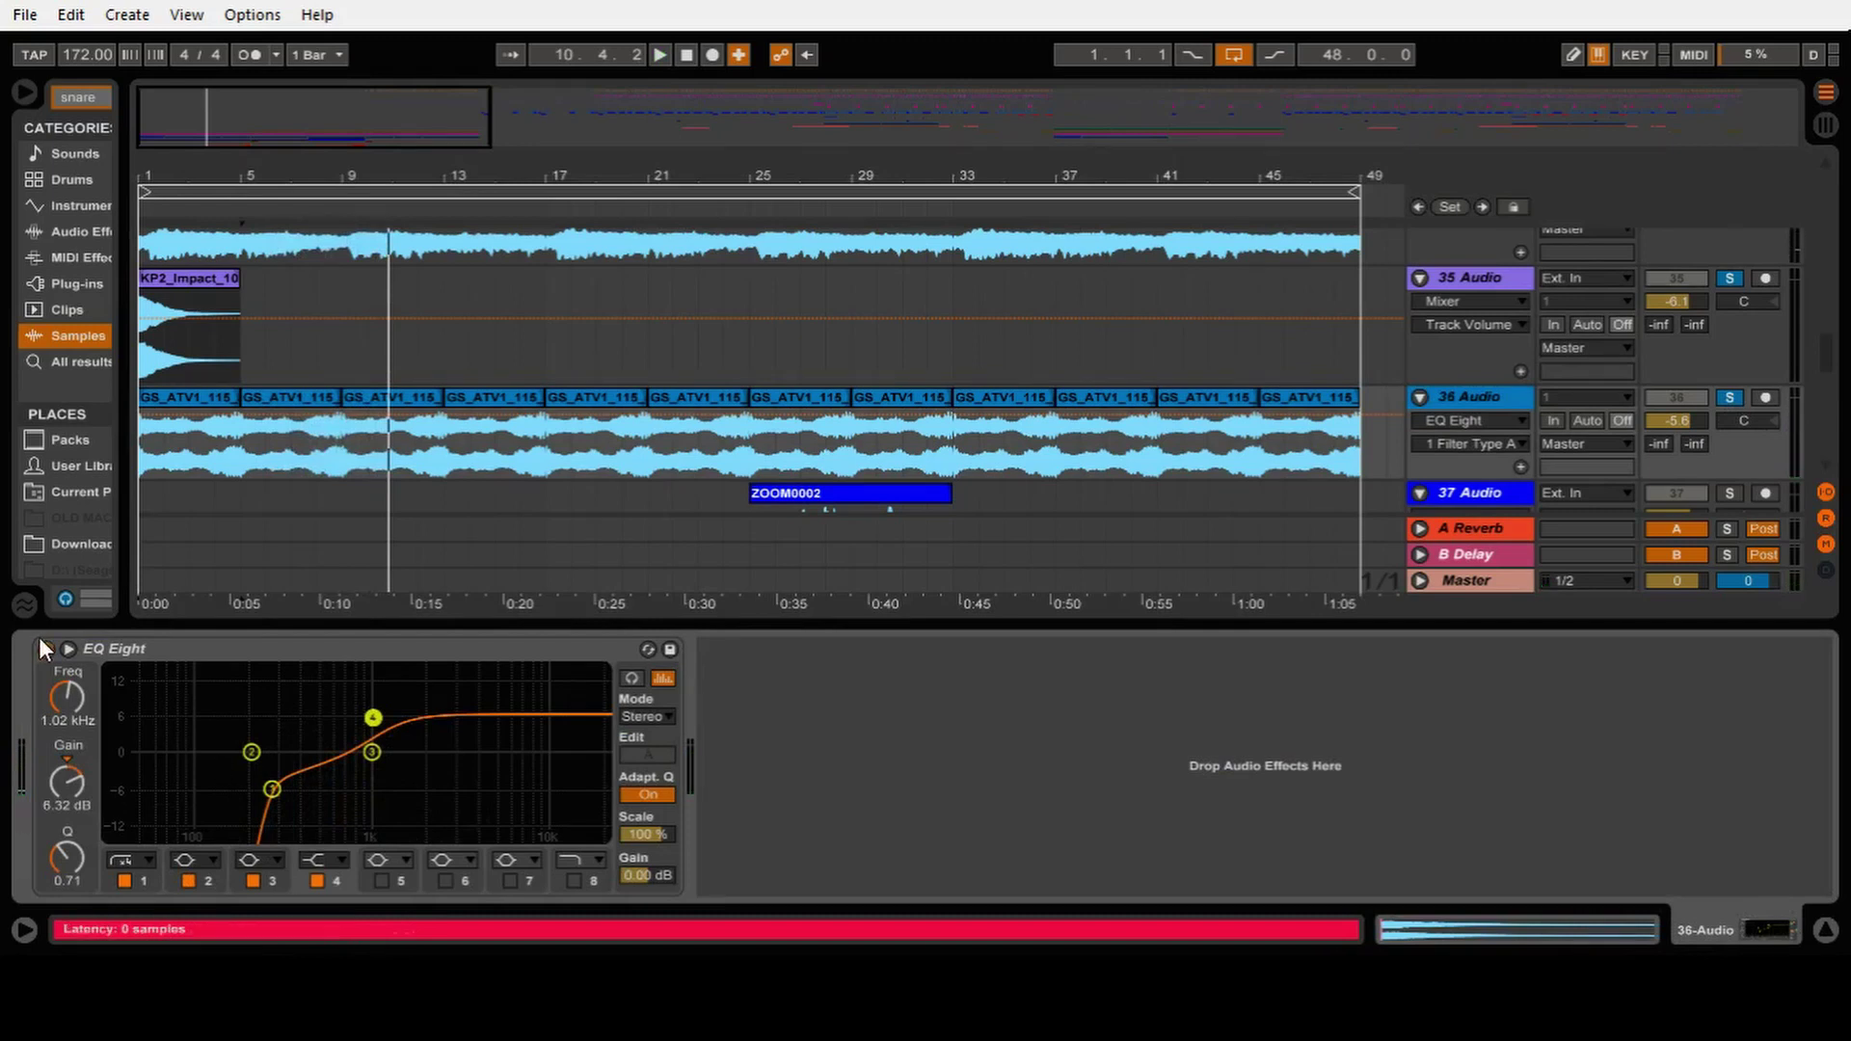
click(47, 649)
key(space)
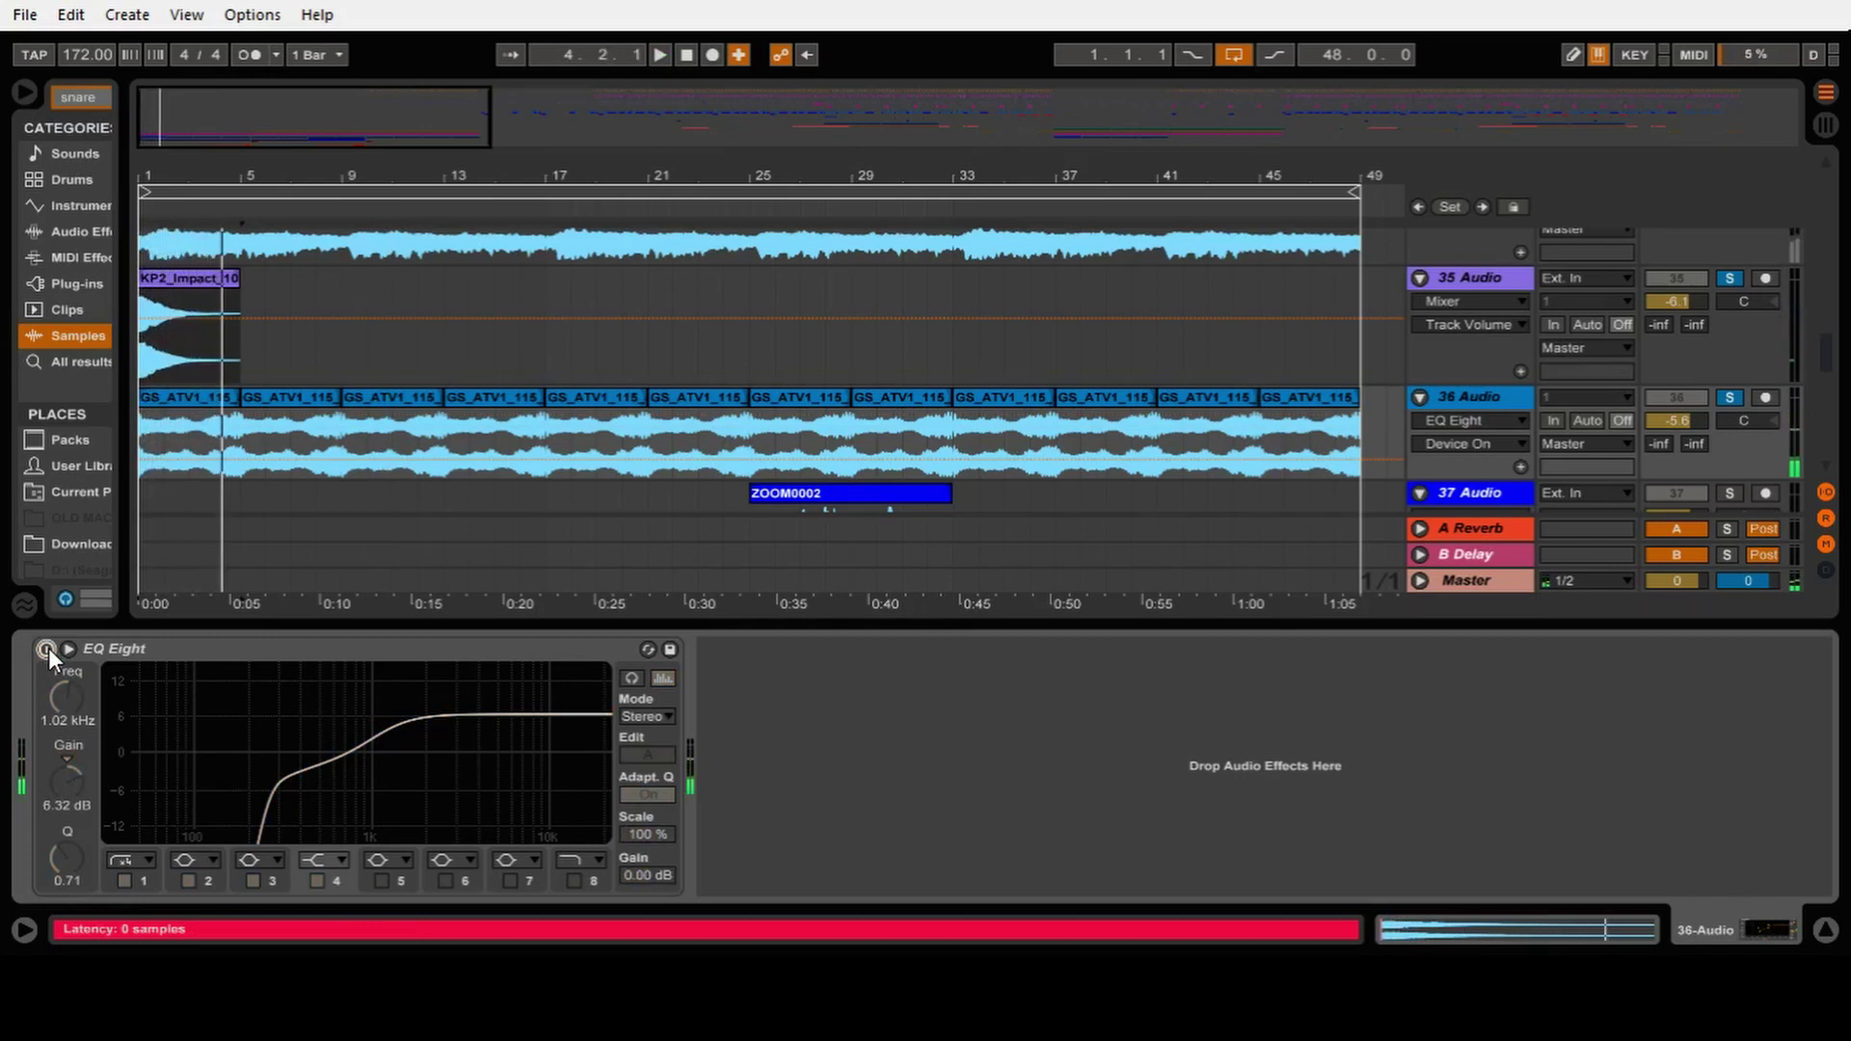
click(46, 649)
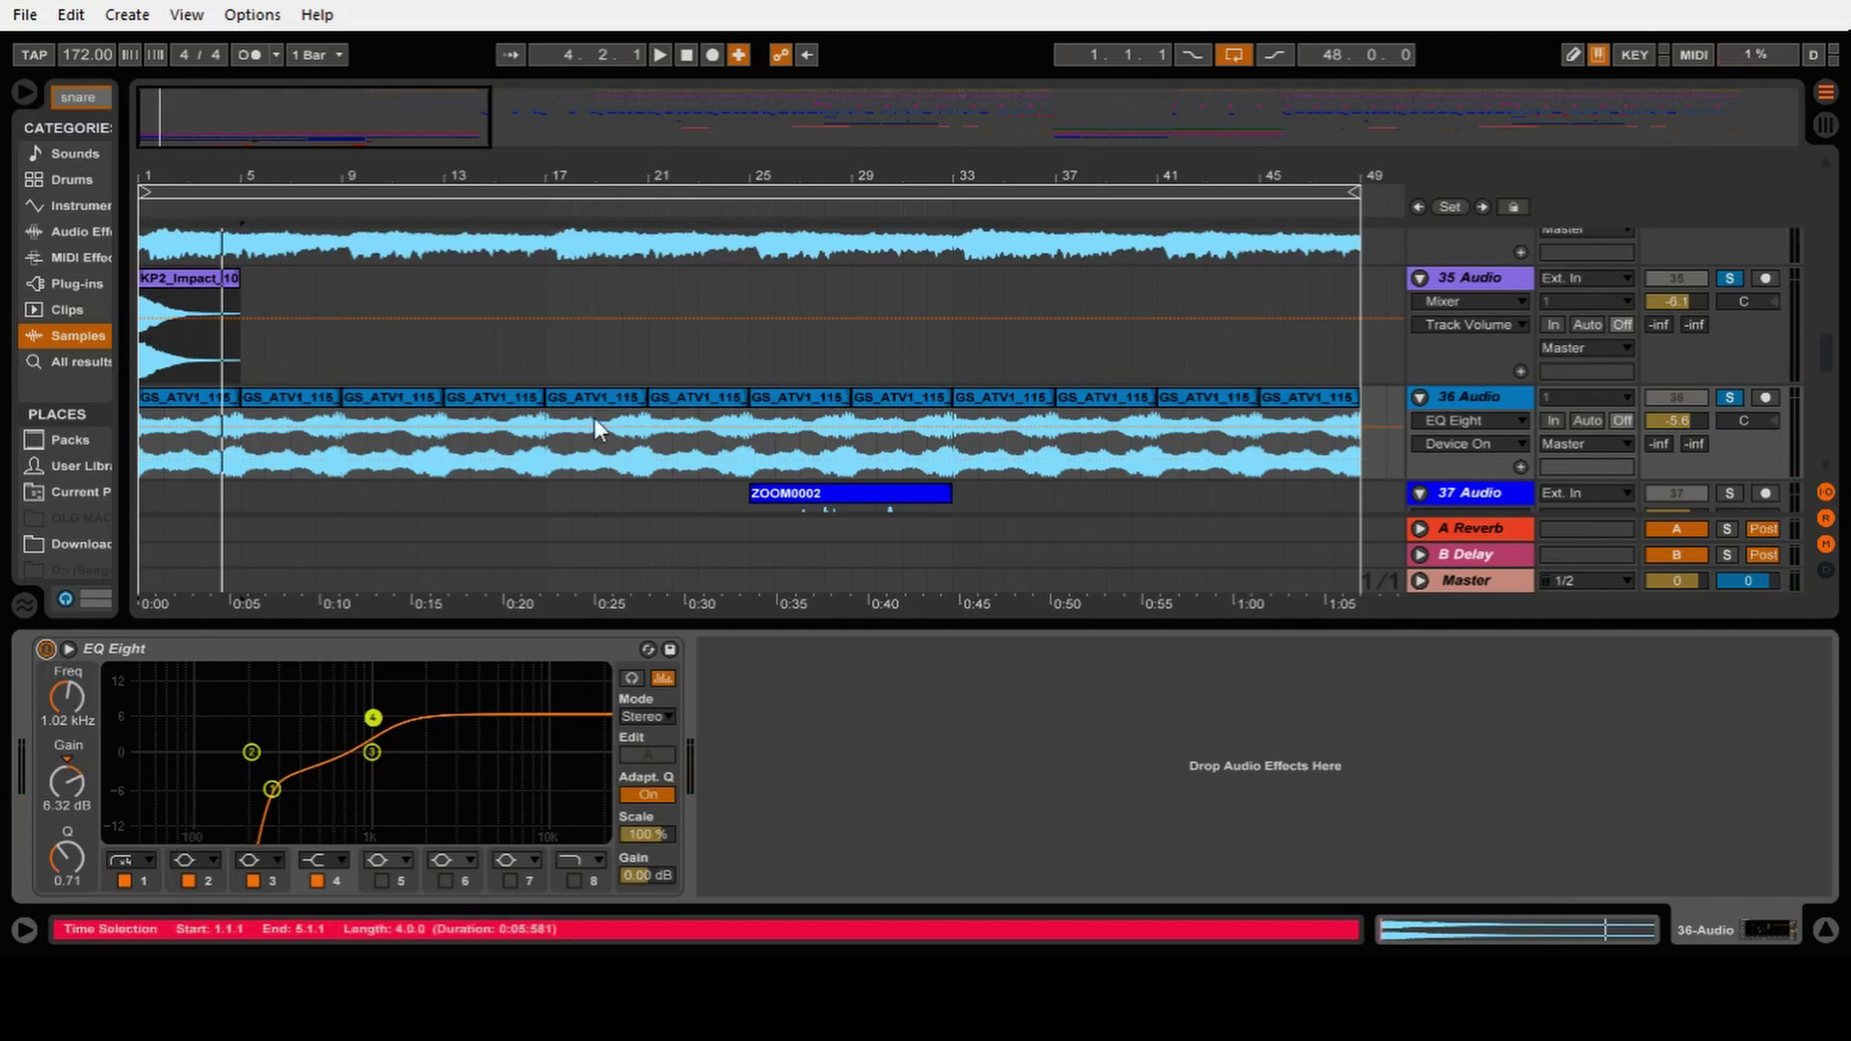
drag(1827, 361, 1827, 349)
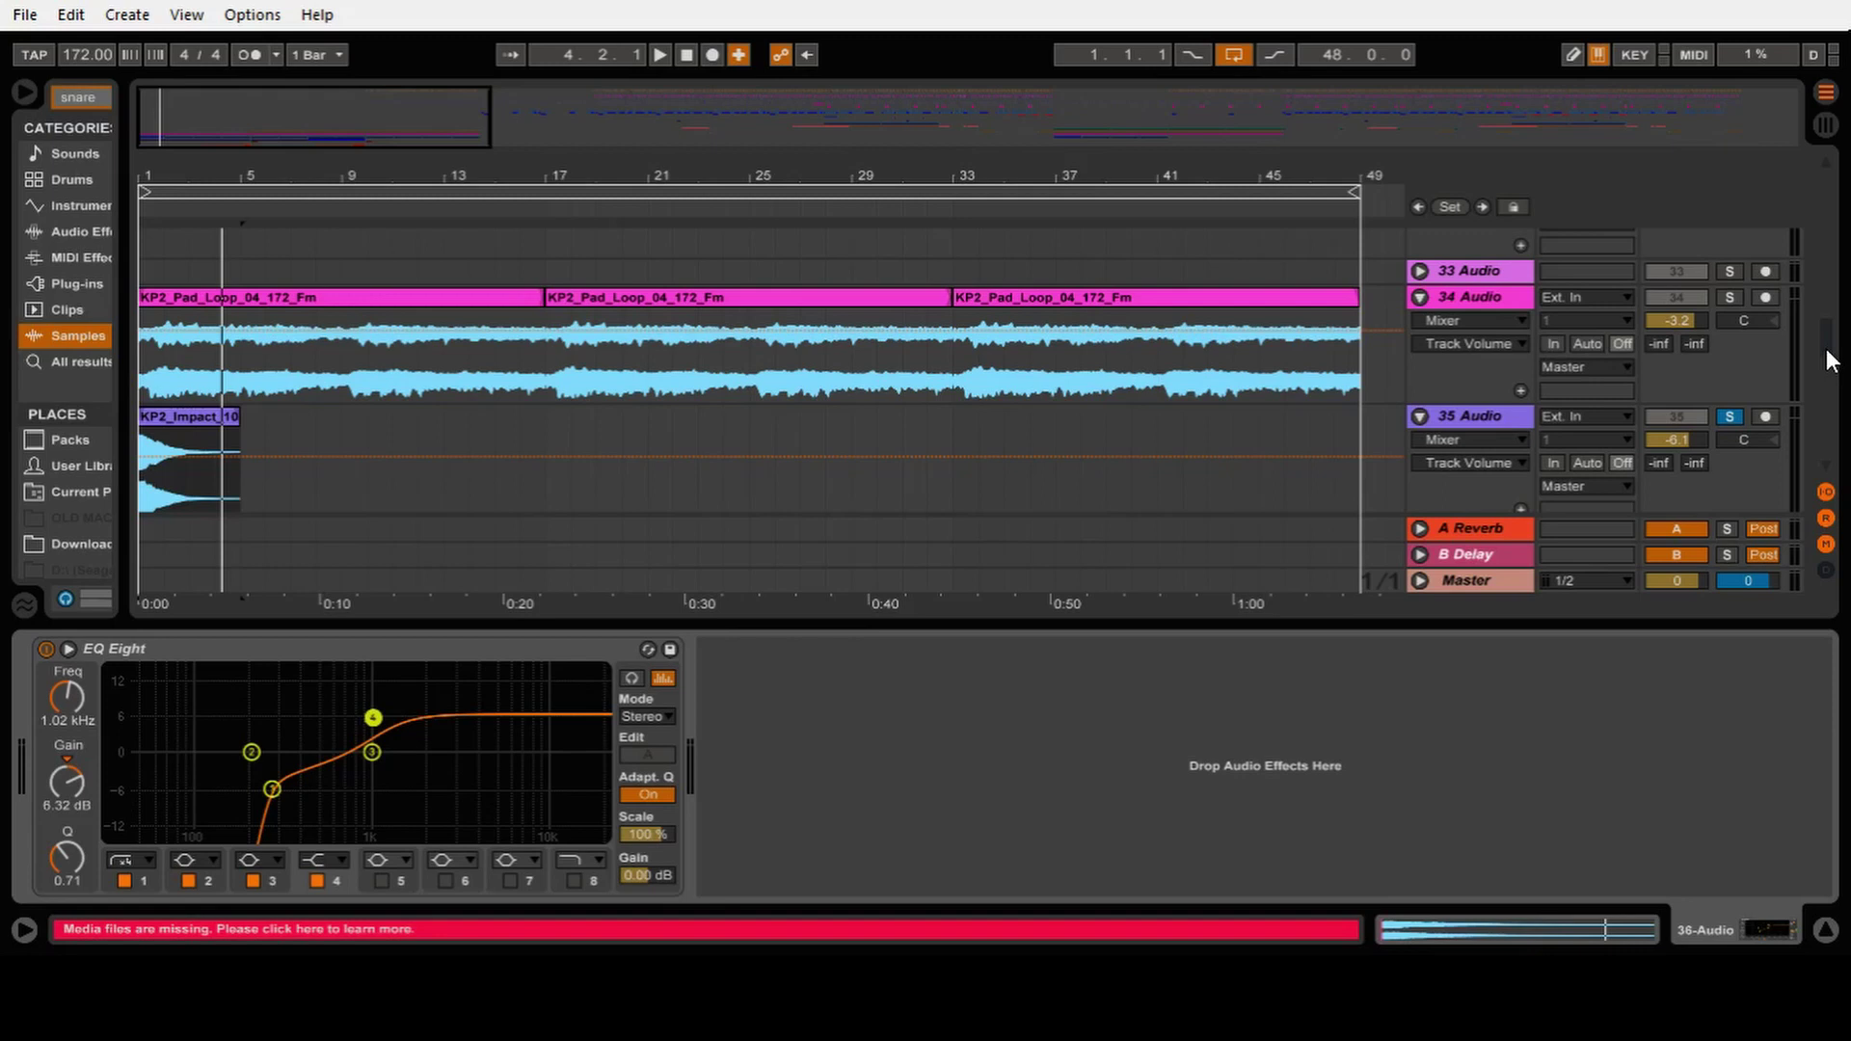
Step: Solo the 34 Audio pad, play it from bar 1, and show its EQ Eight chain
click(1733, 297)
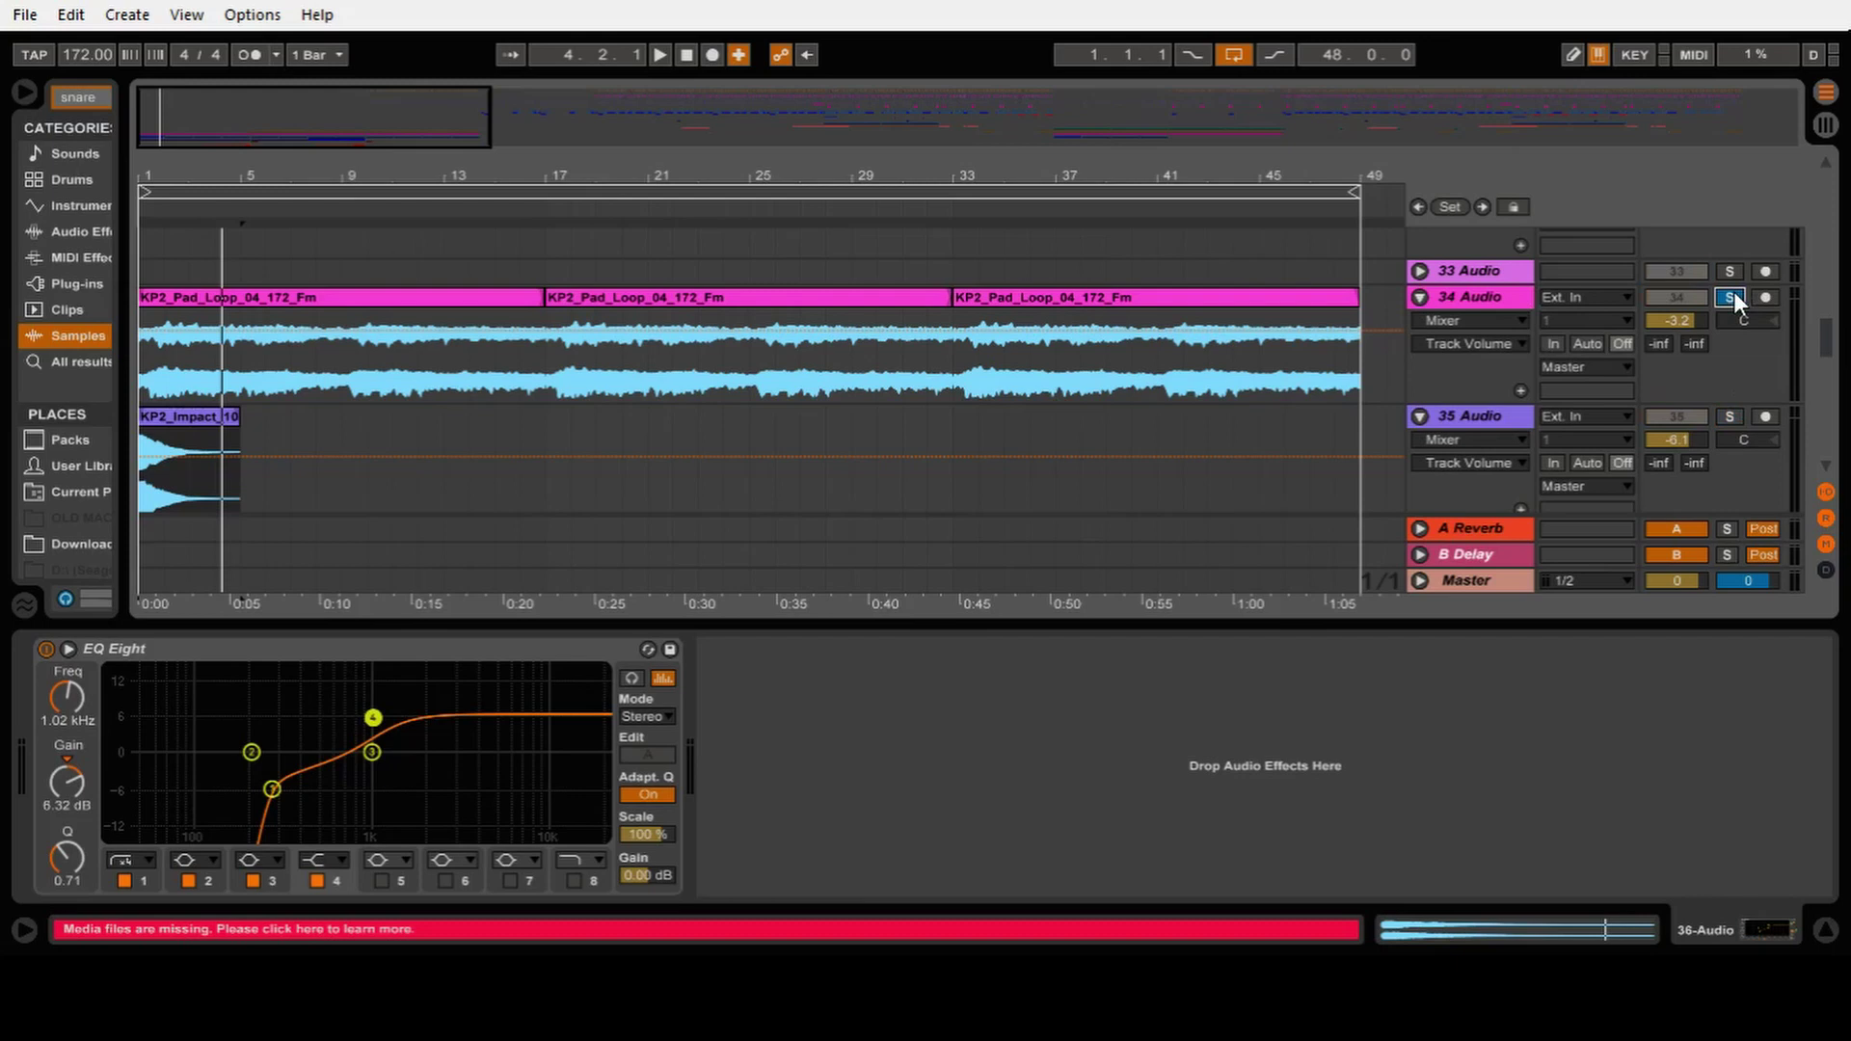
key(space)
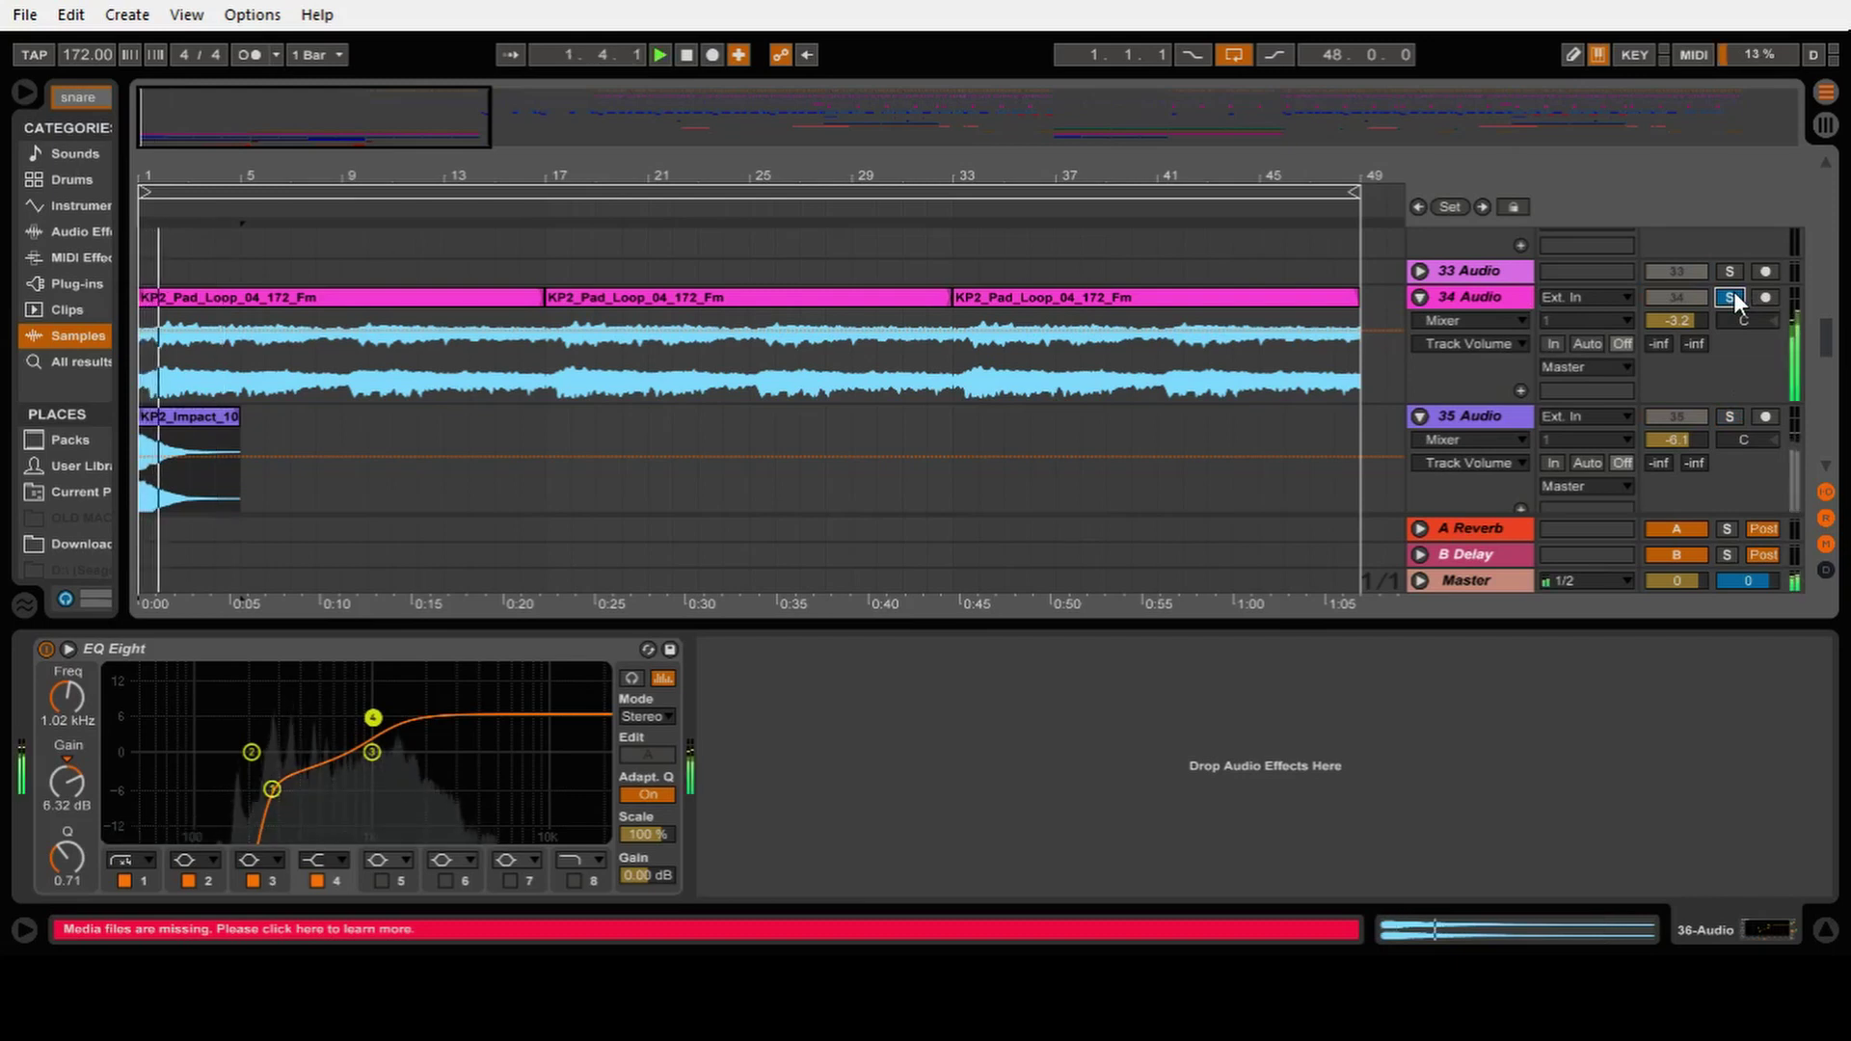
click(1503, 293)
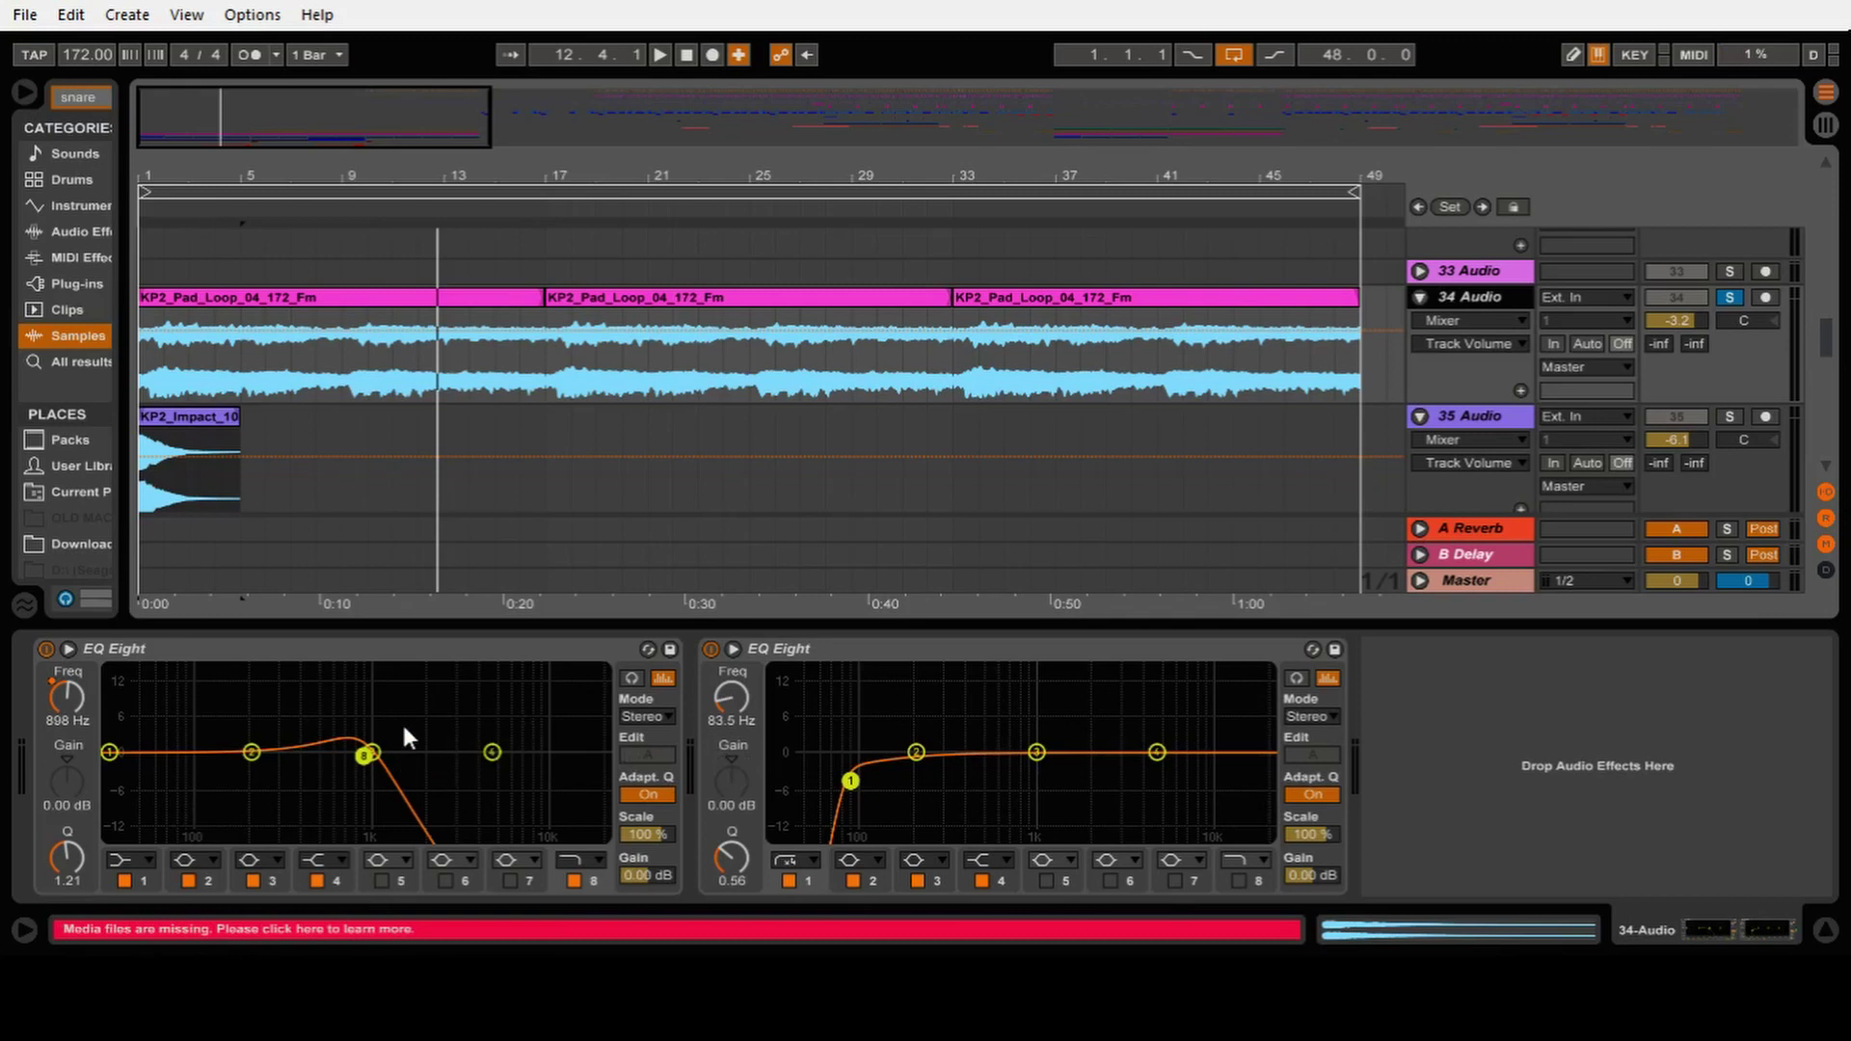
Step: Compare the pad with its first EQ Eight bypassed, soloed and in the mix, then restore it
click(43, 648)
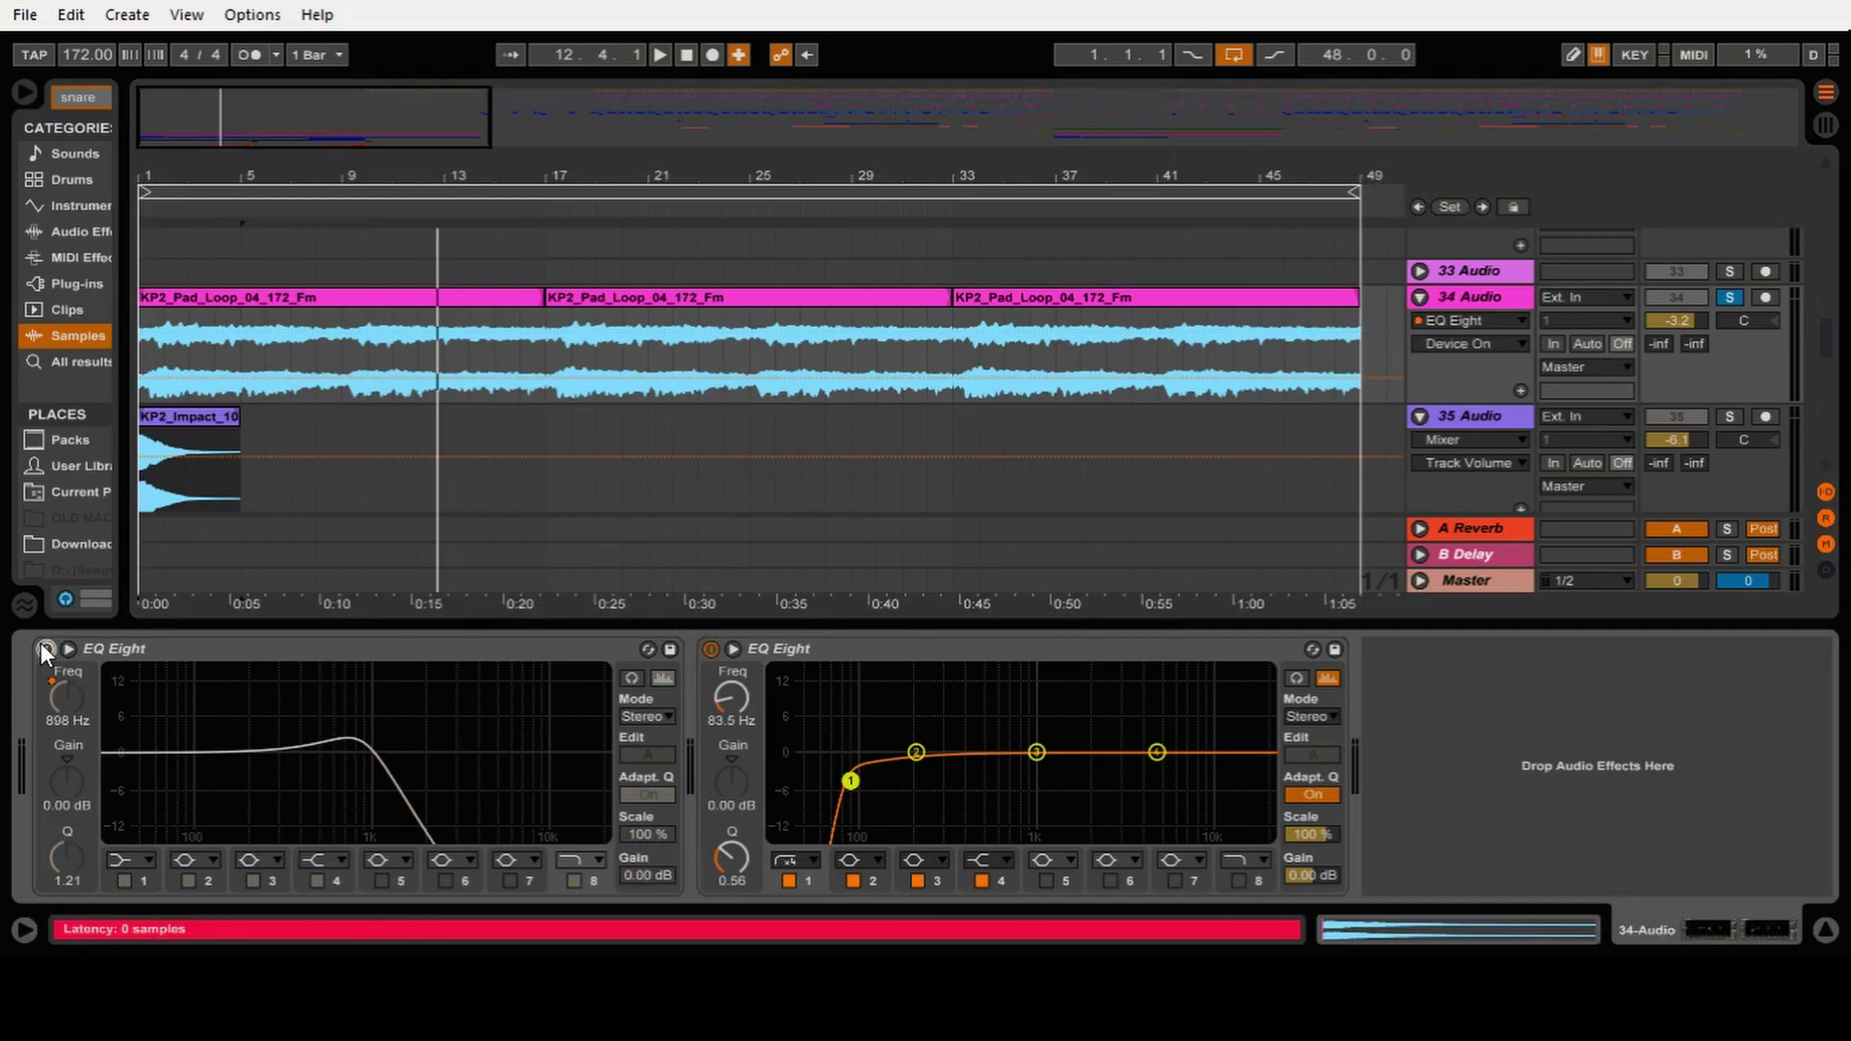
click(1731, 297)
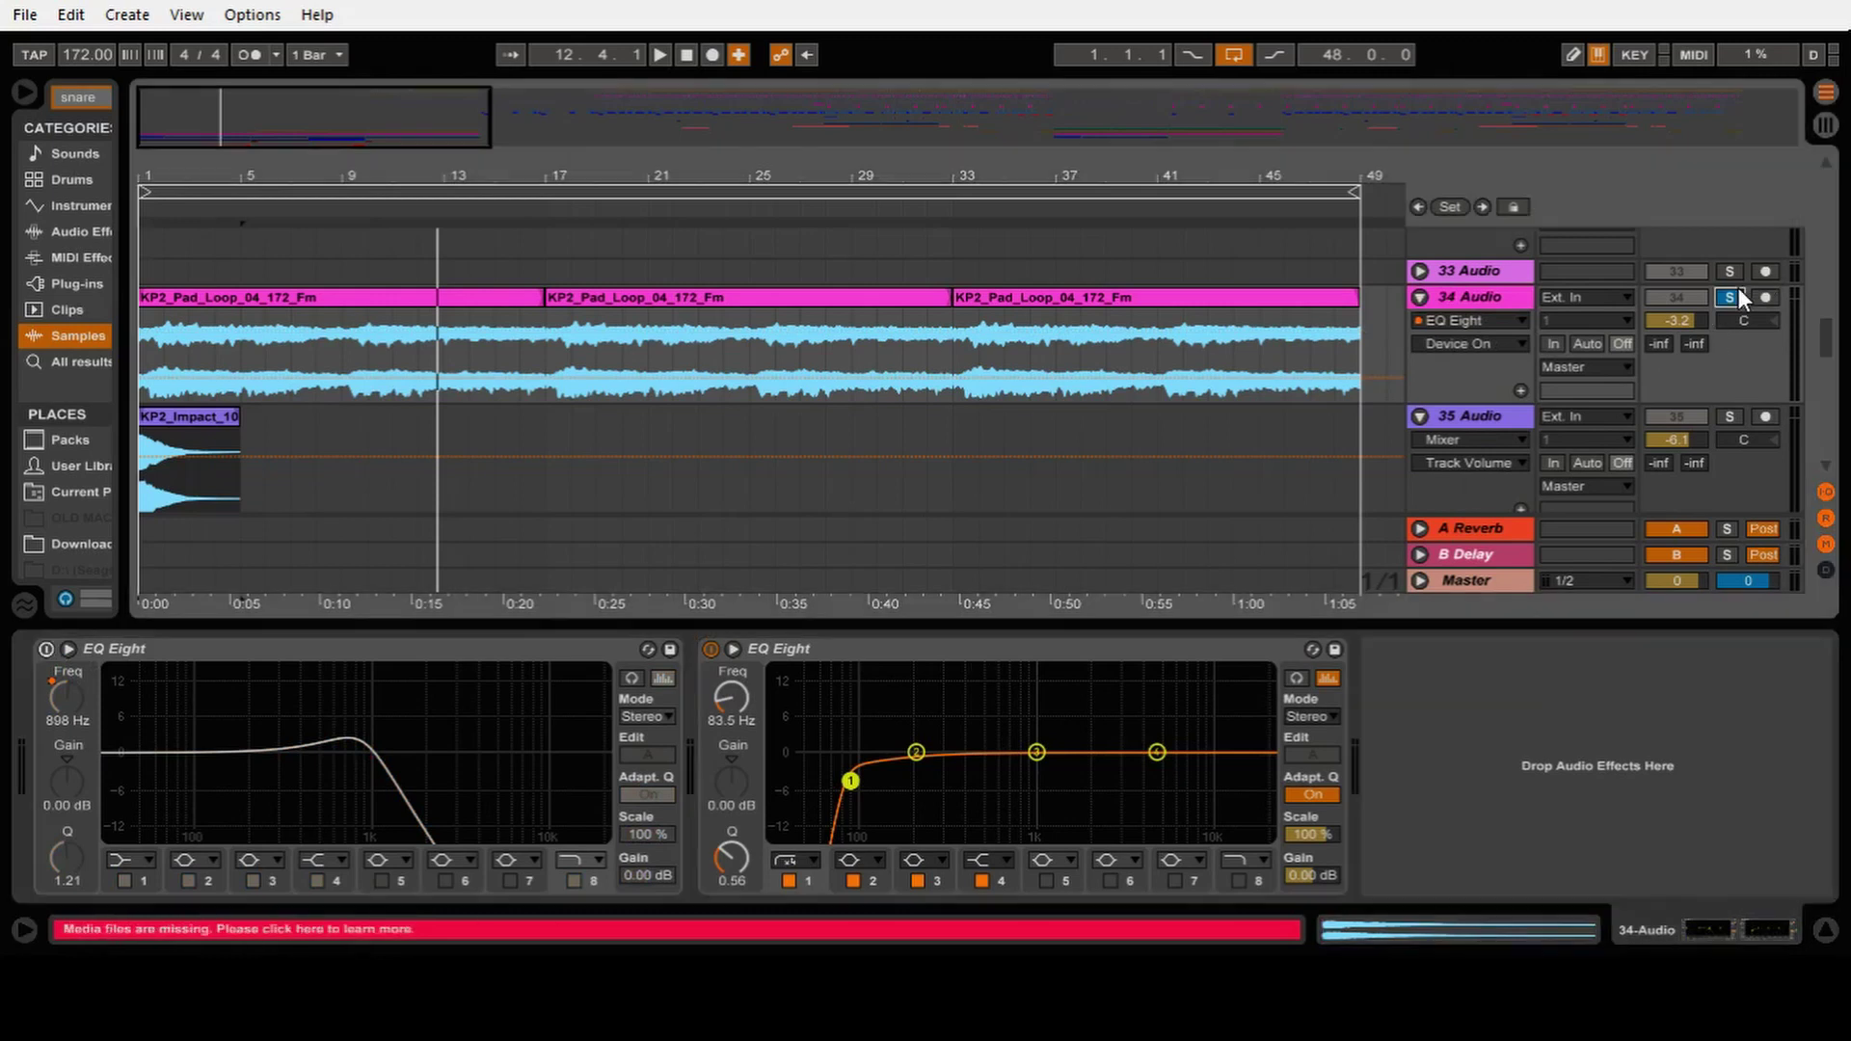
key(space)
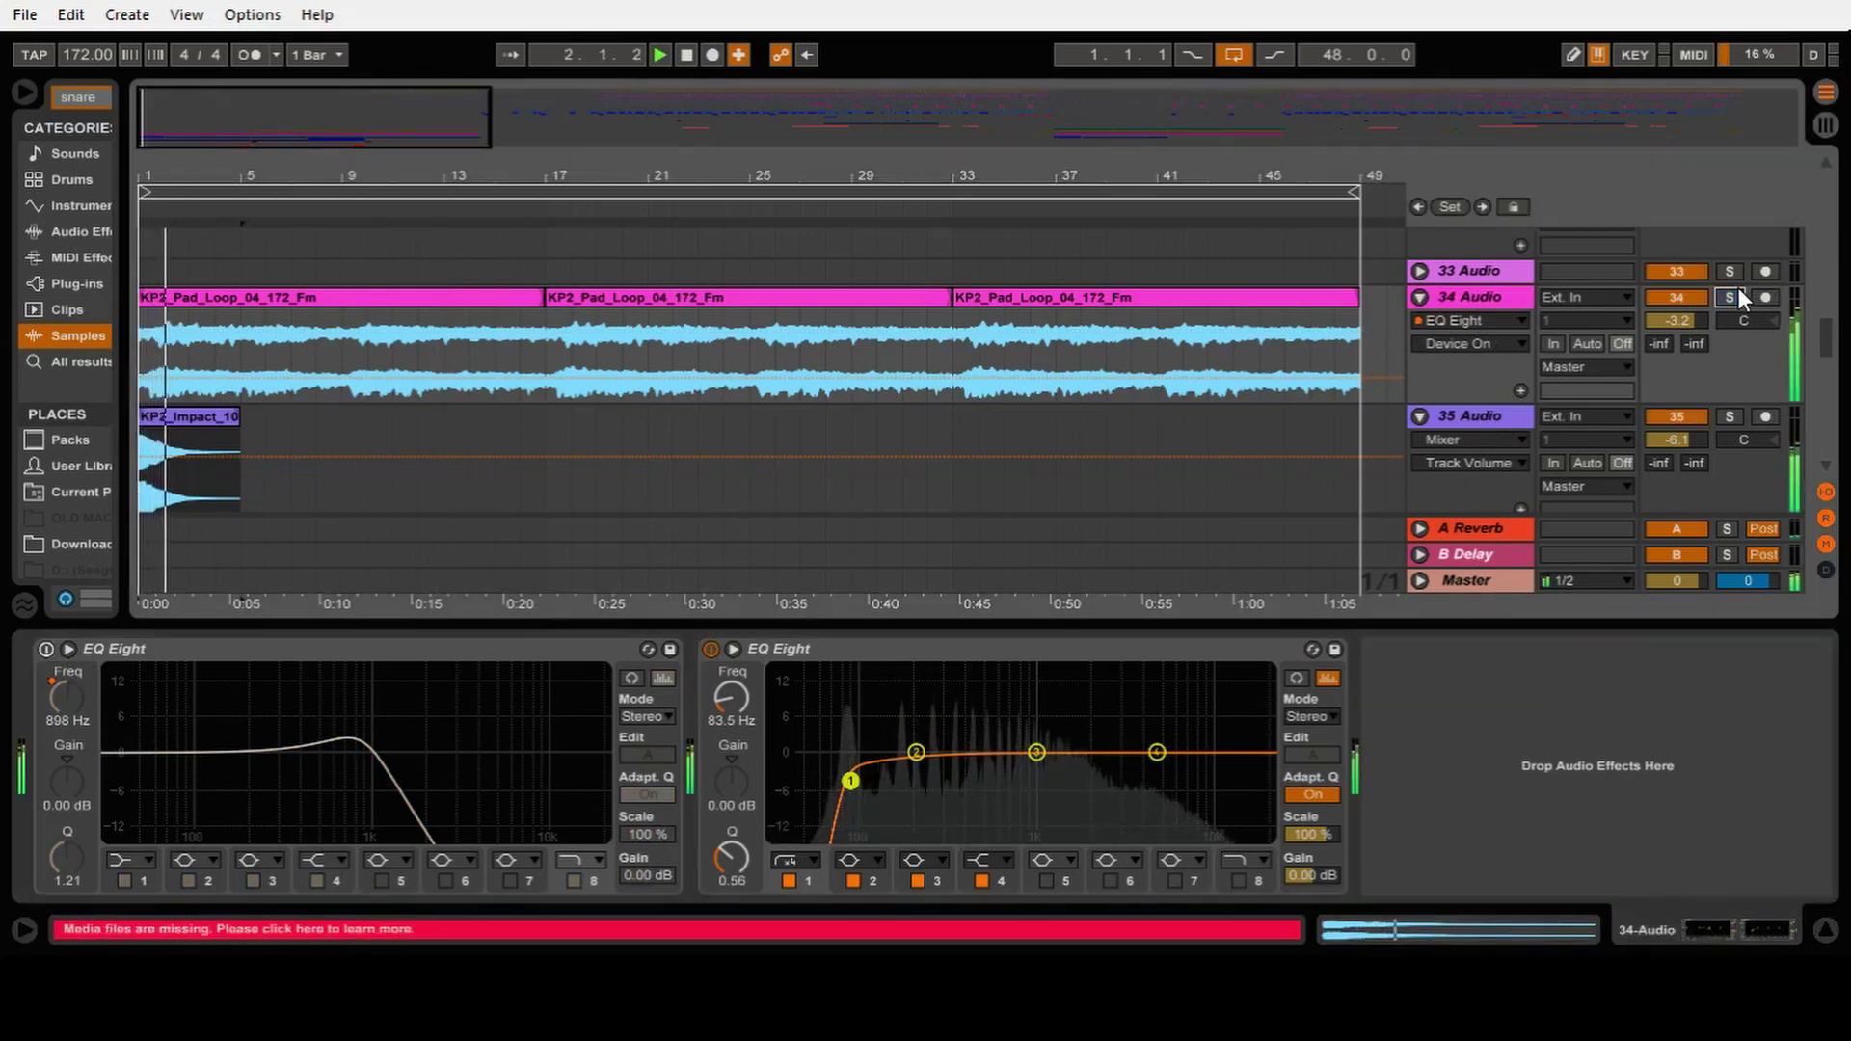
click(1730, 297)
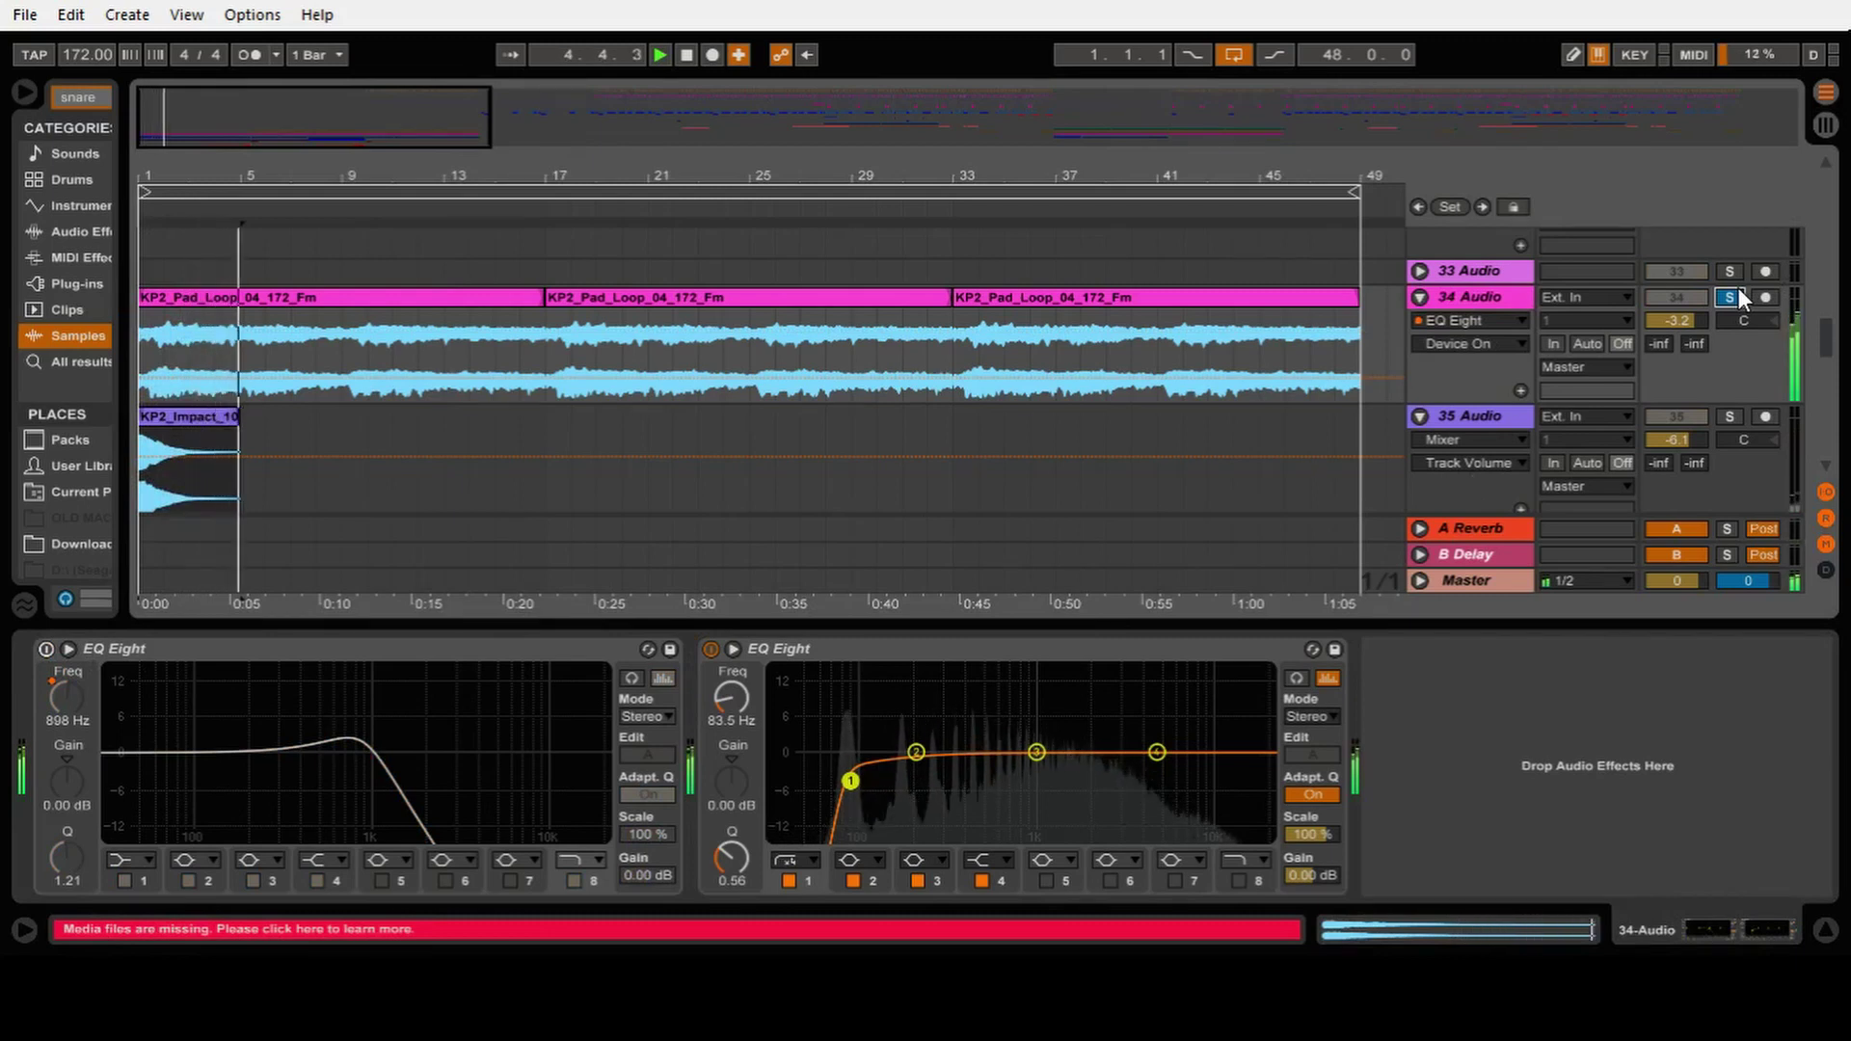
click(1731, 297)
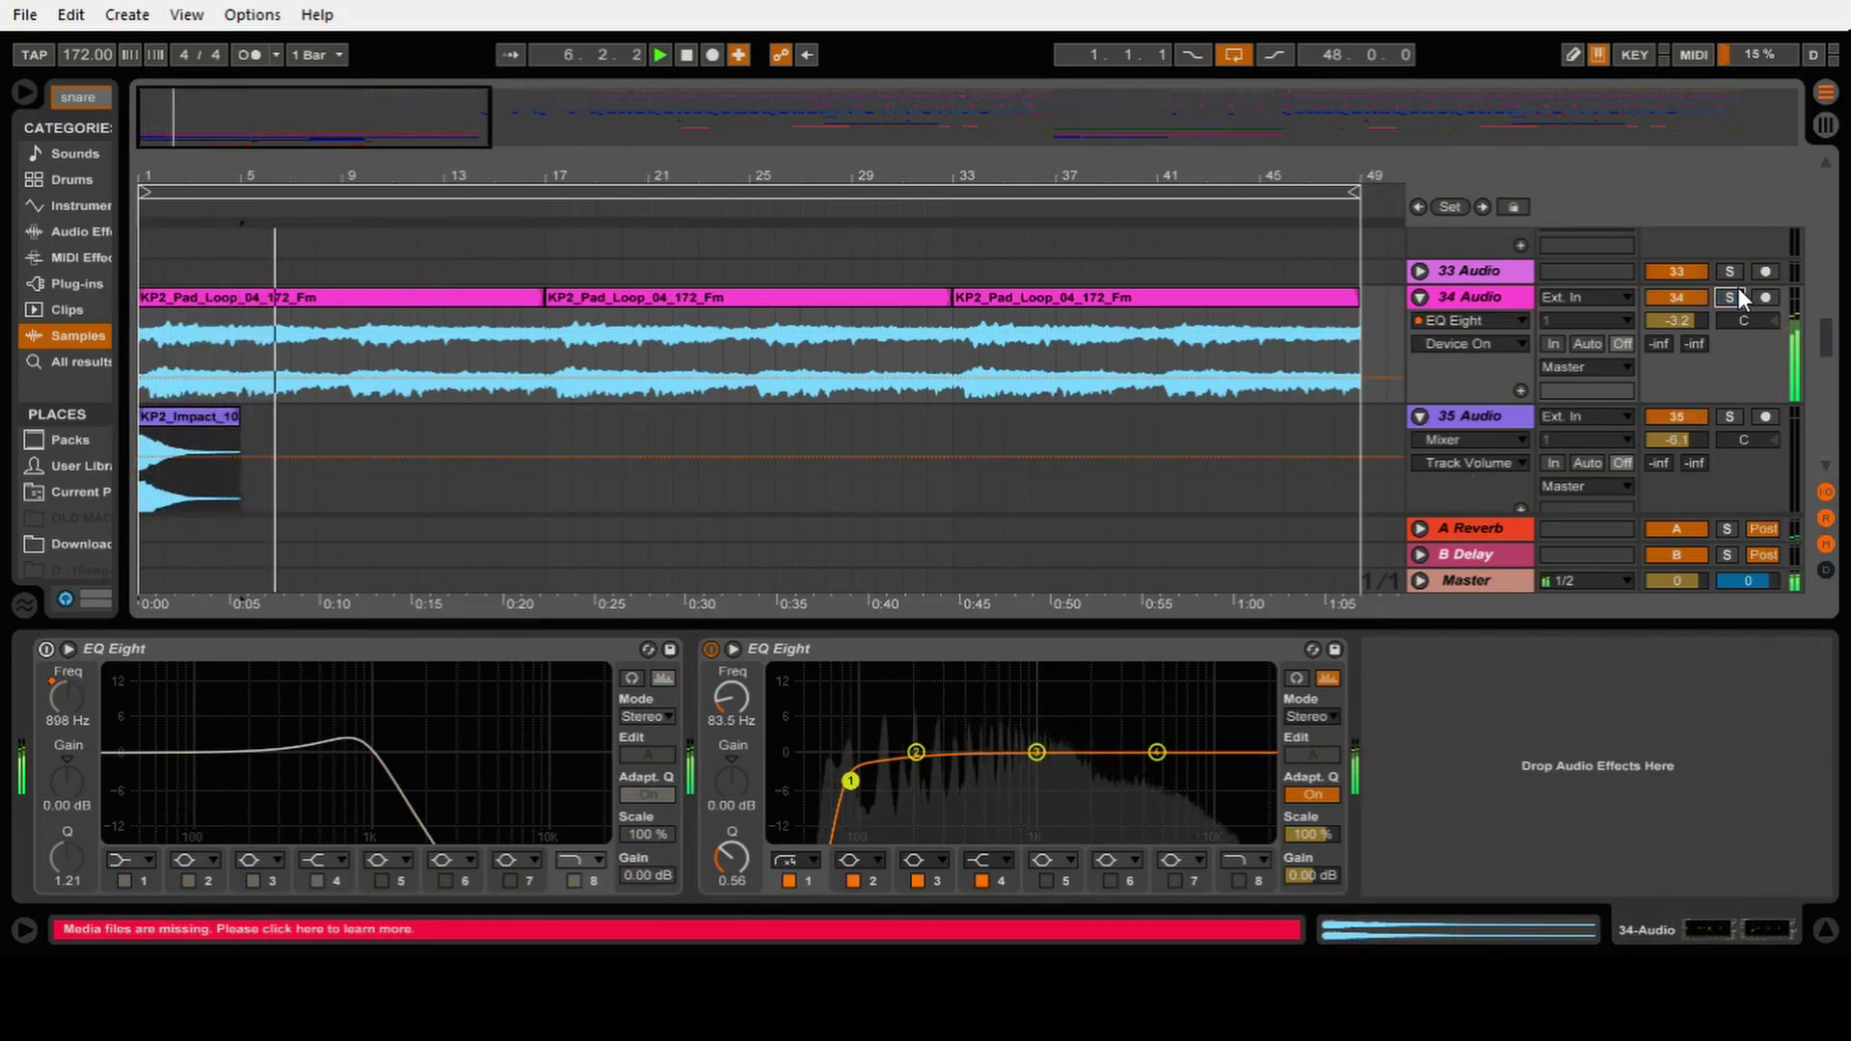
click(45, 646)
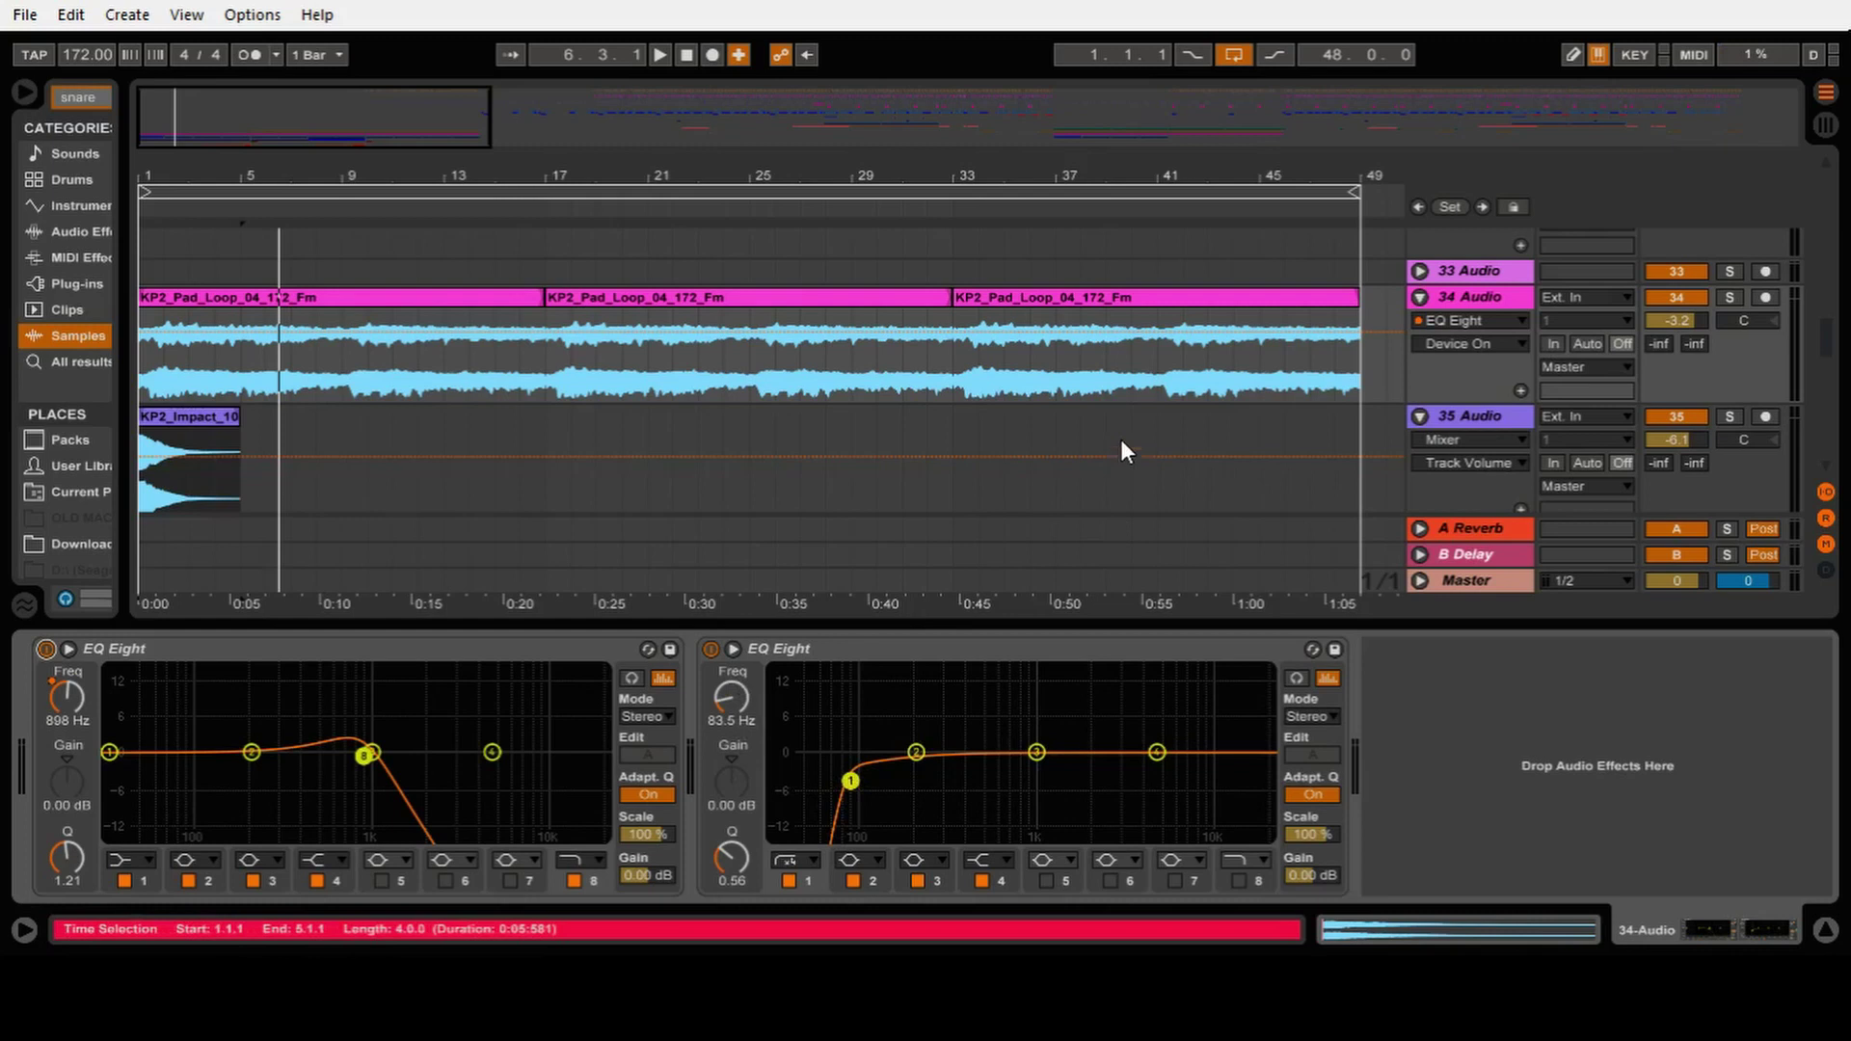
key(ctrl+z)
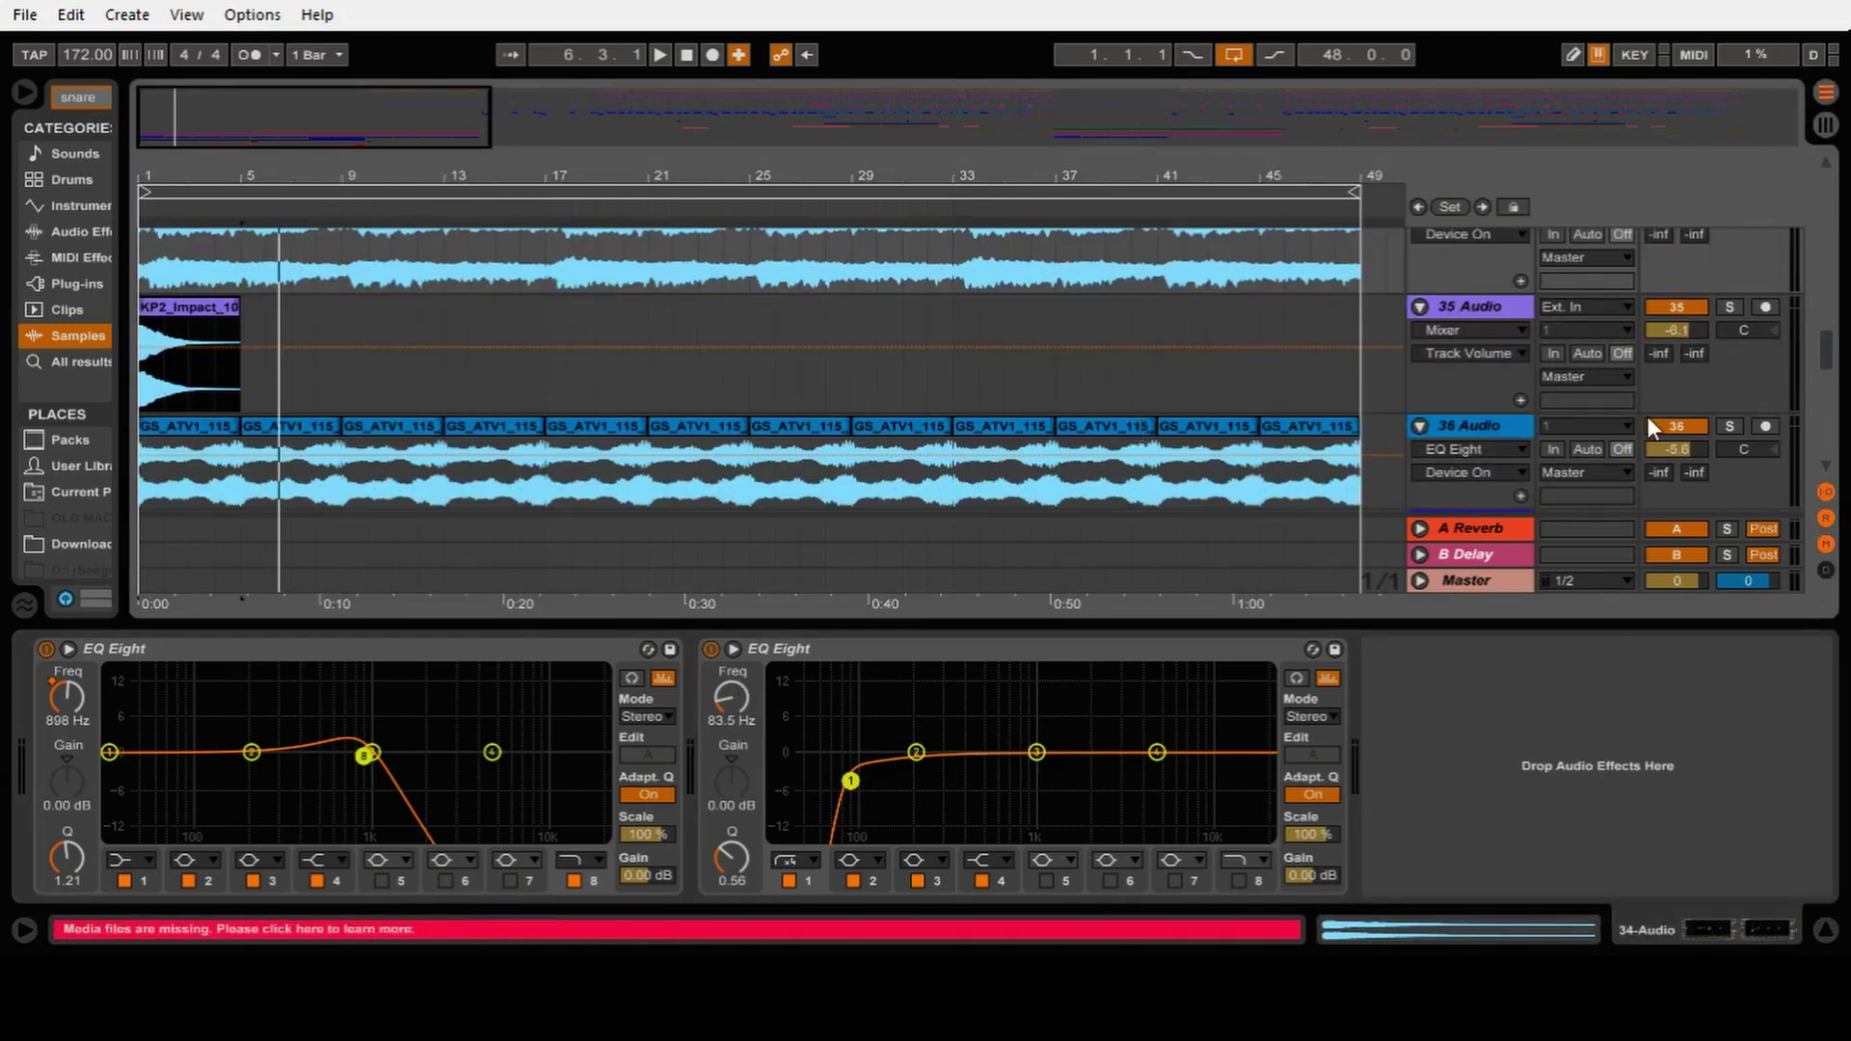
scroll(1827, 355, up, 5)
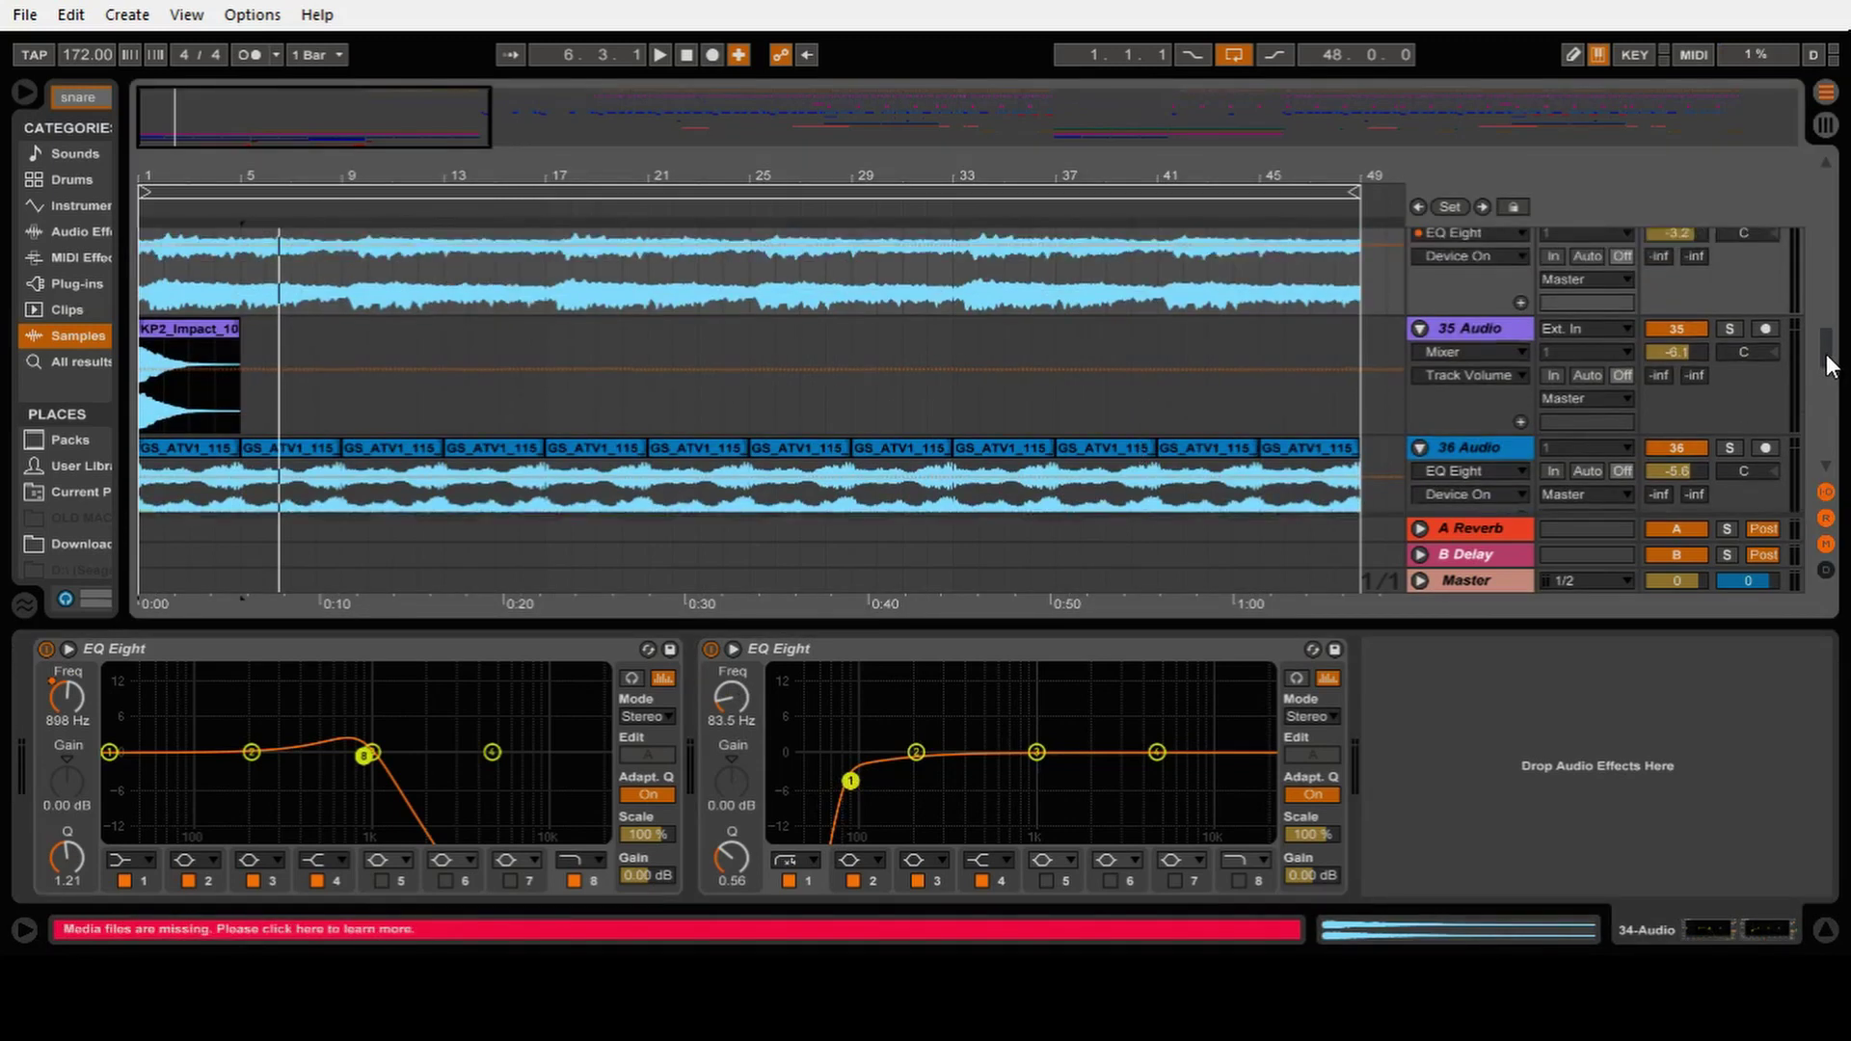
Step: Solo reversed foley track 38, show its effects, and play from bar 5
drag(1821, 326, 1812, 388)
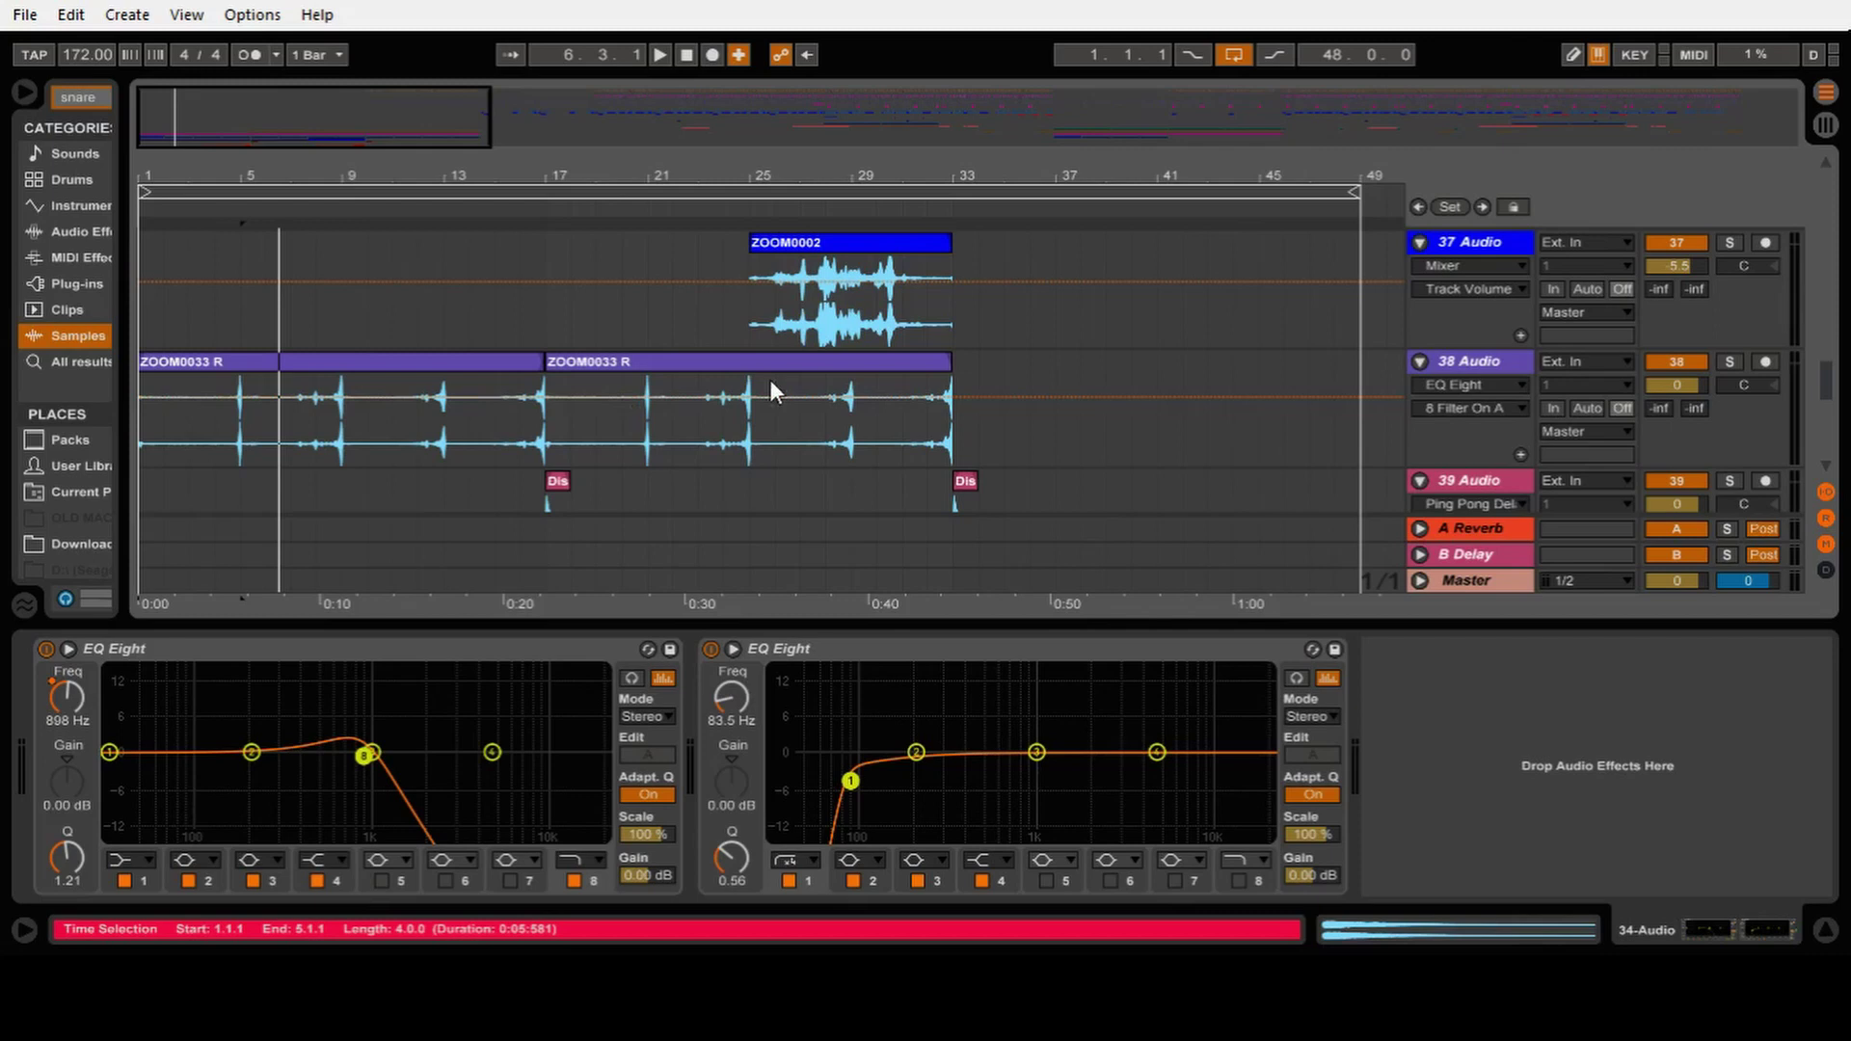
click(1730, 362)
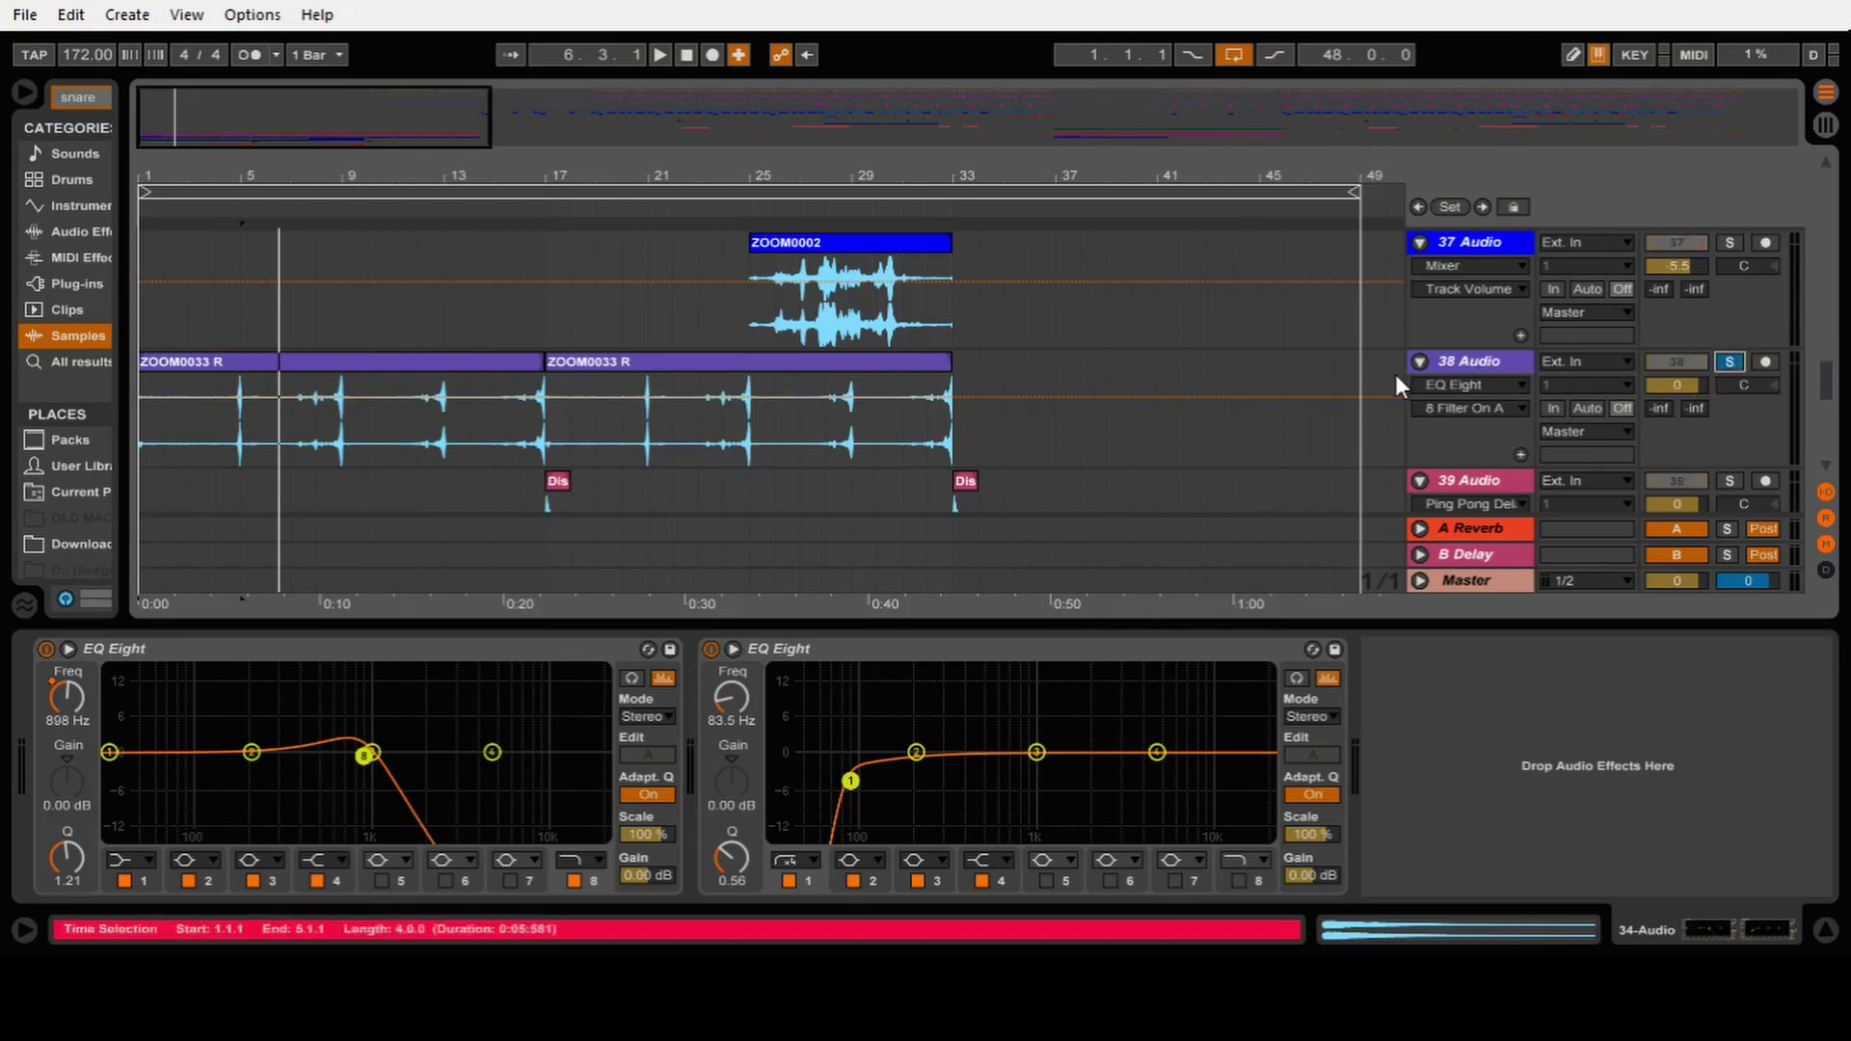
click(1461, 367)
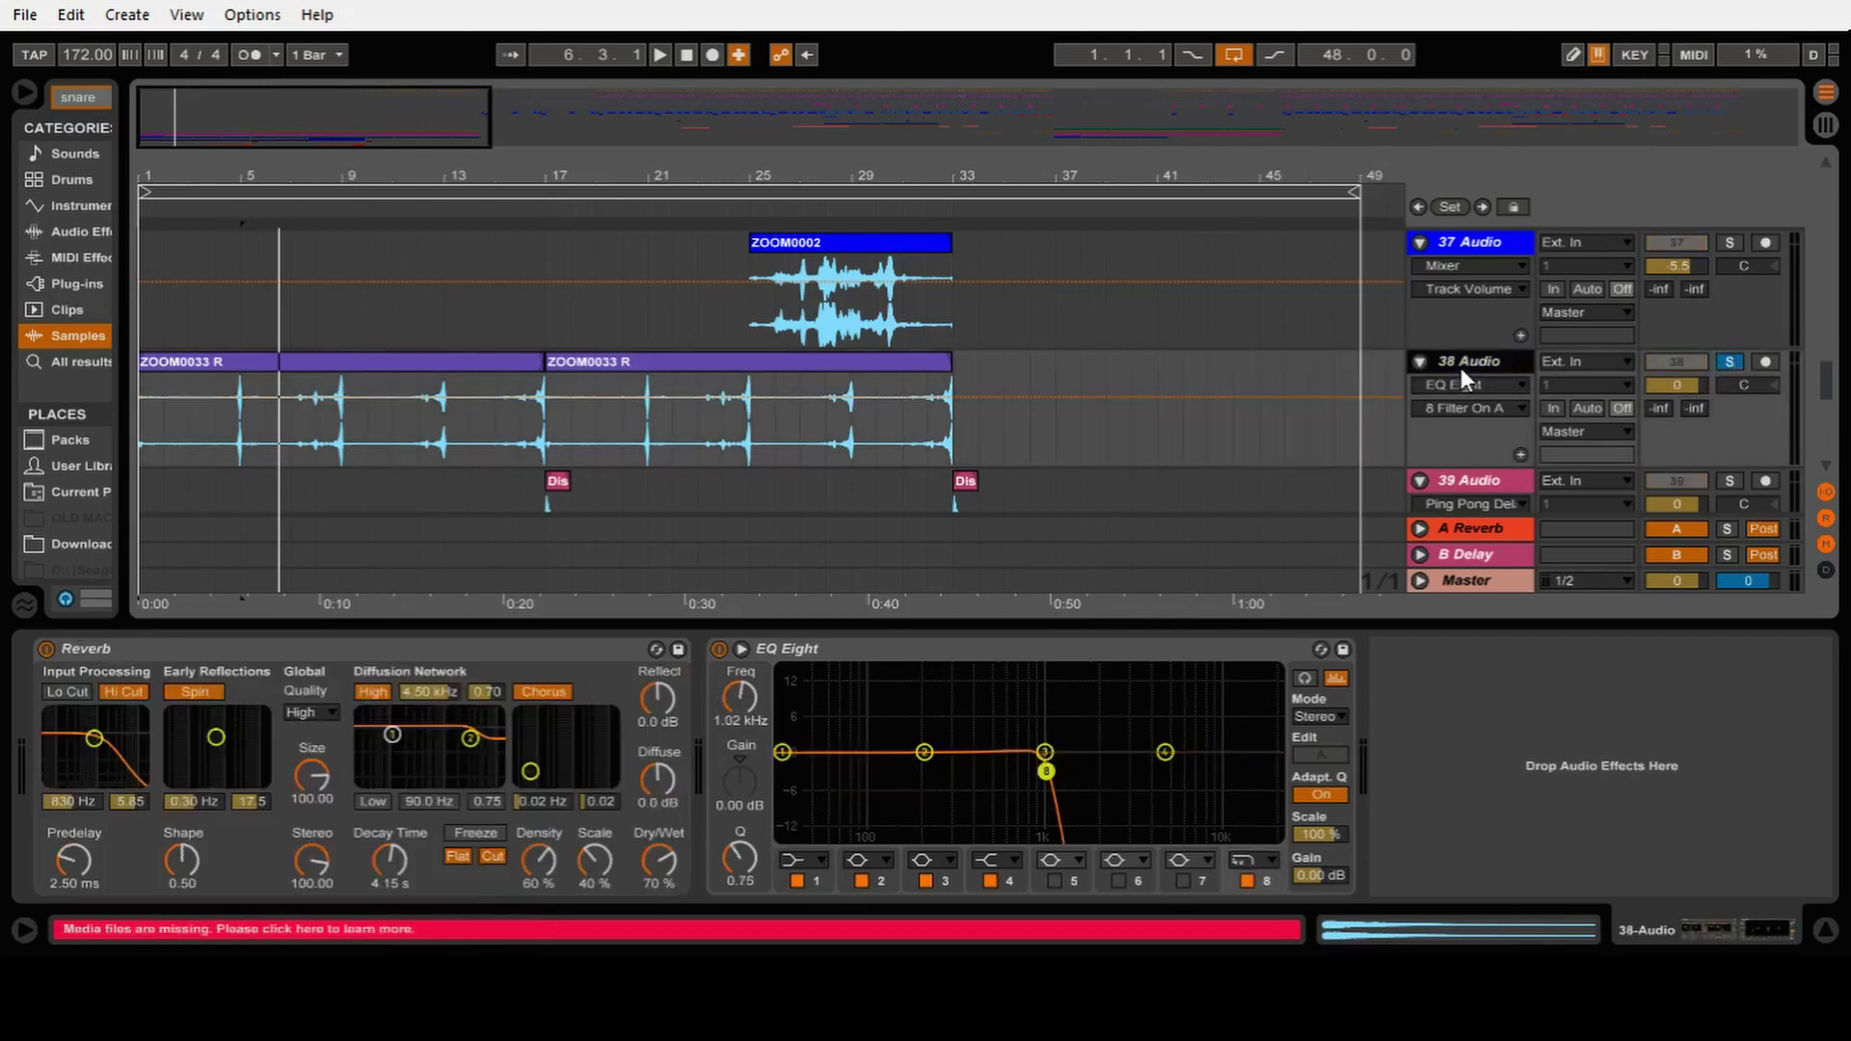
click(391, 362)
click(231, 440)
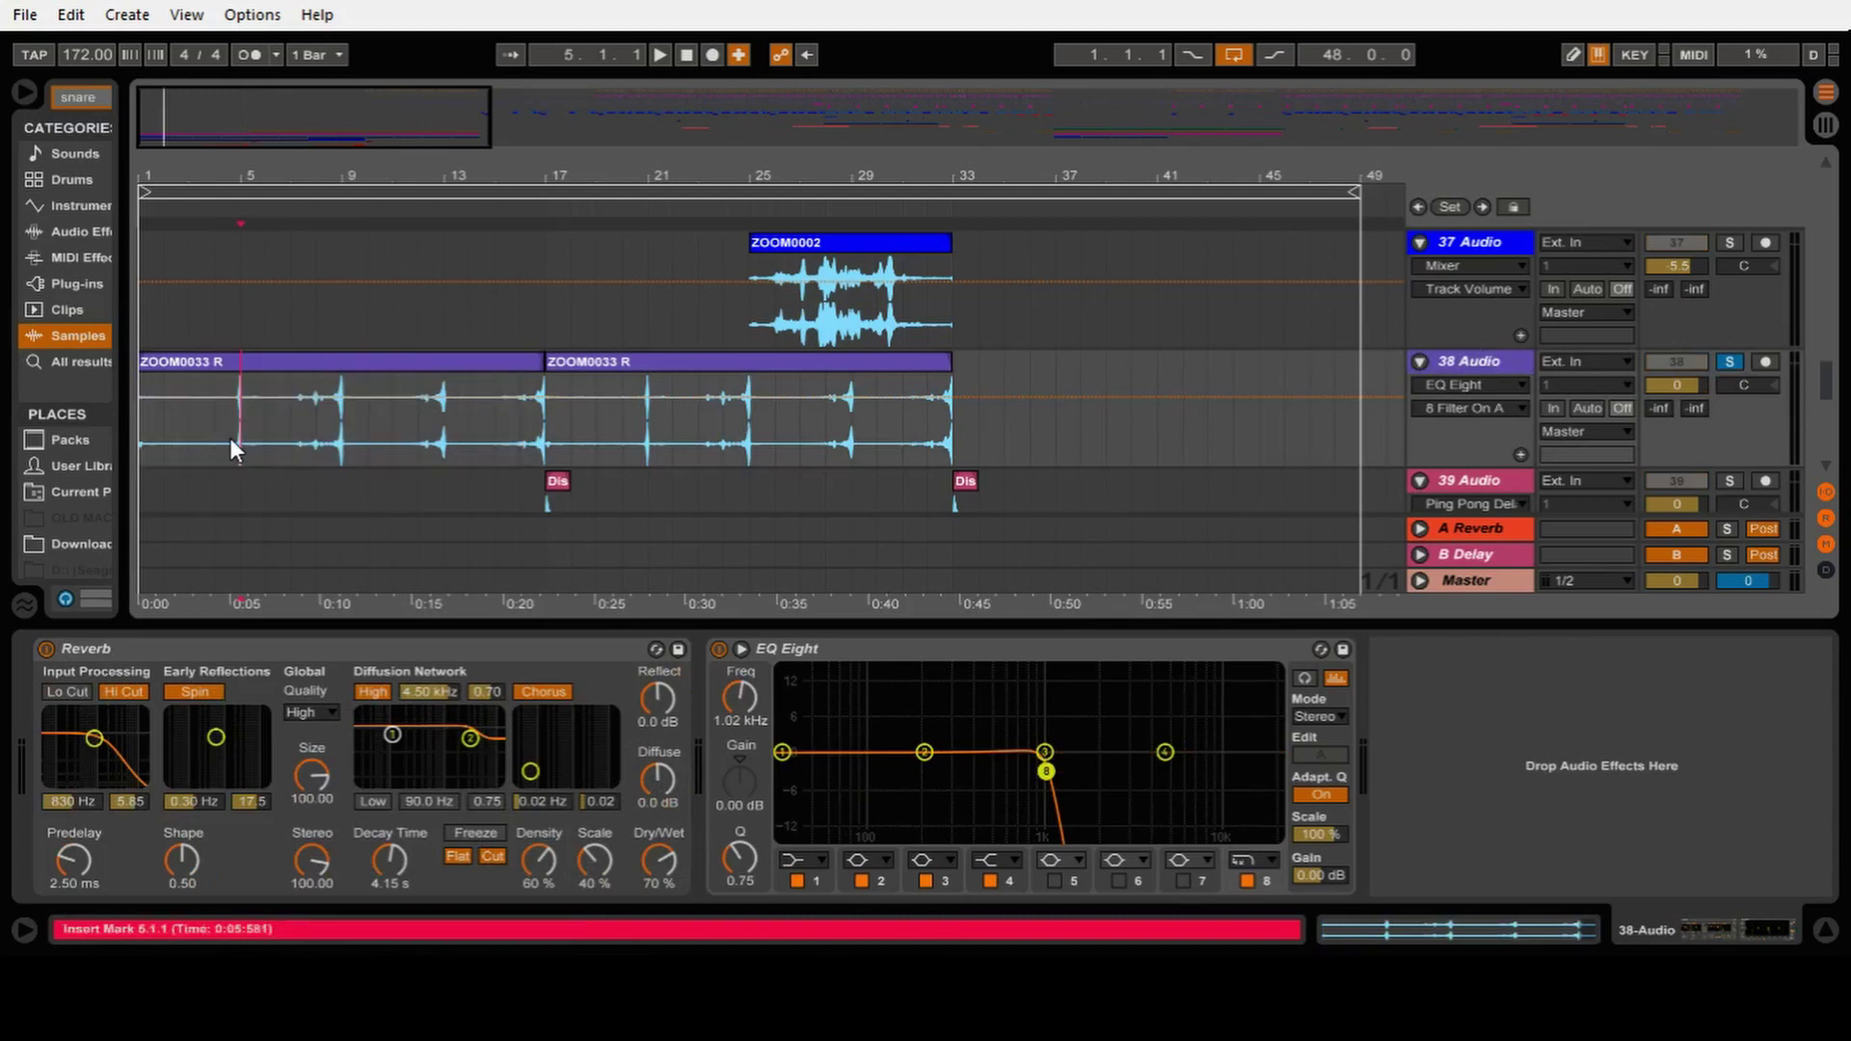
key(space)
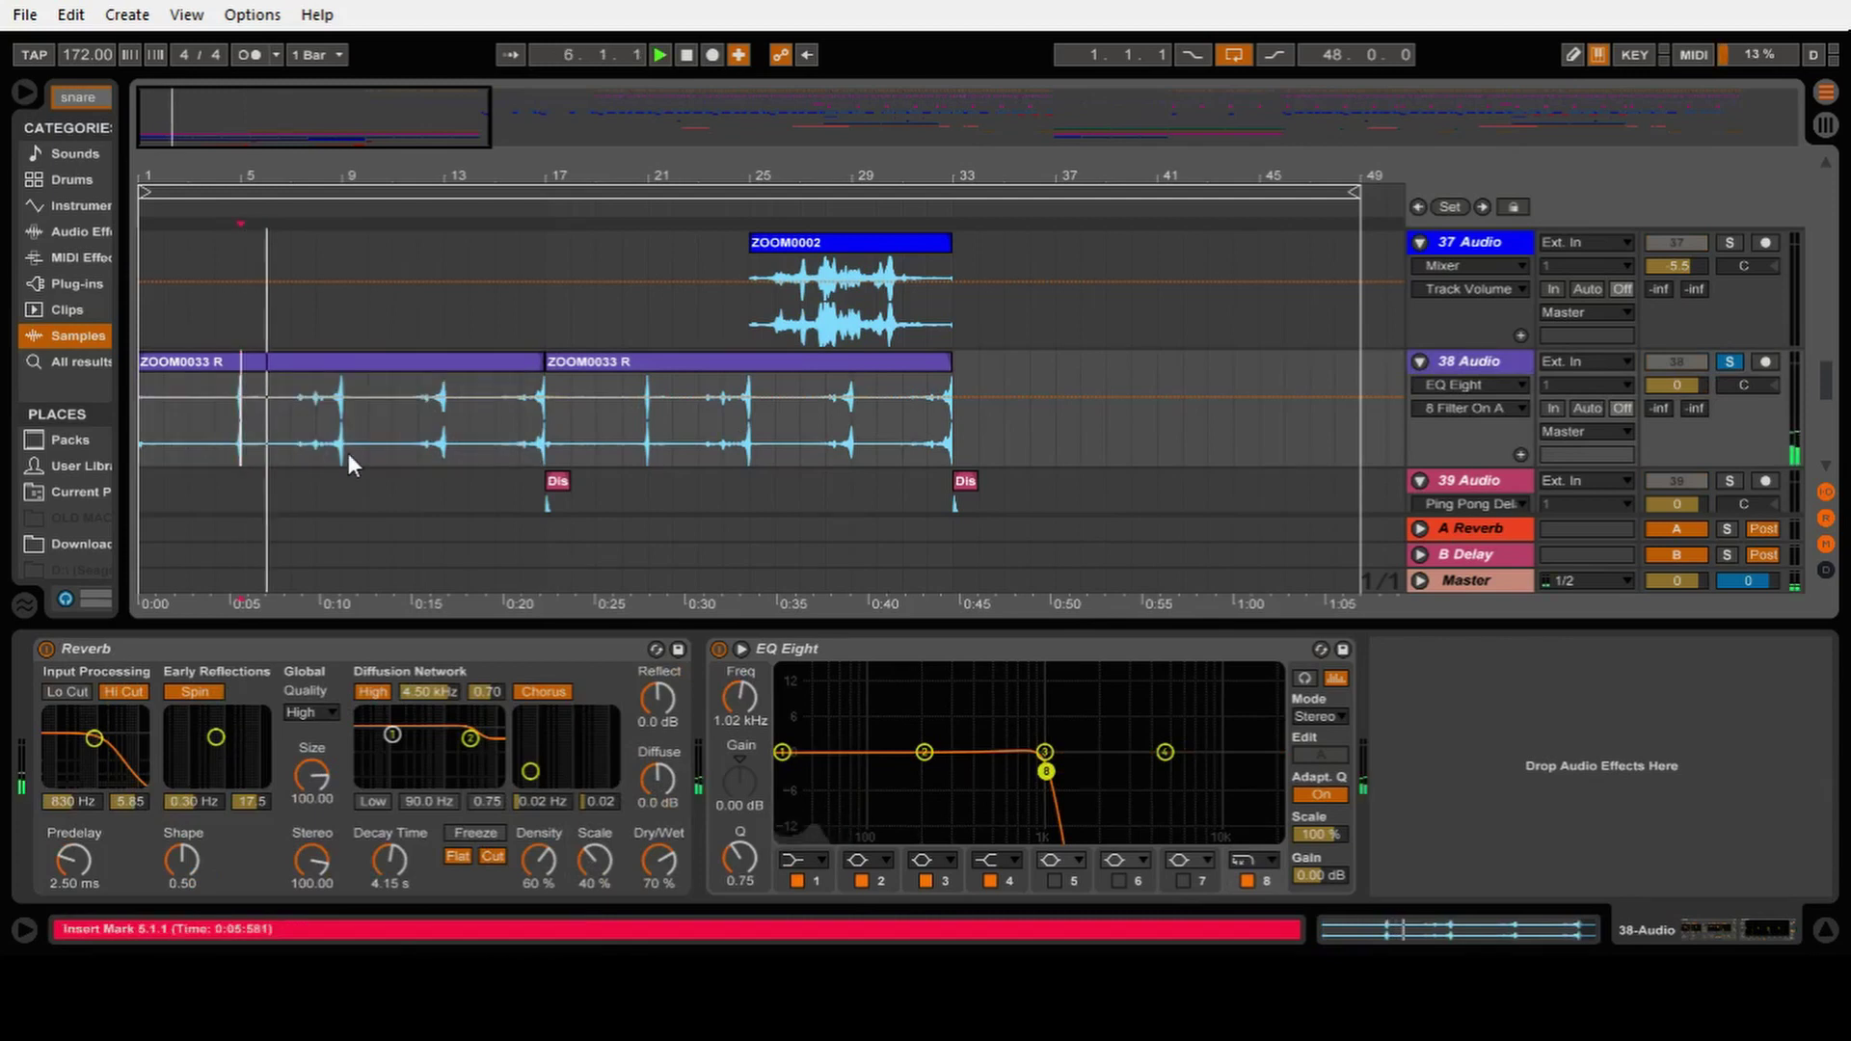
Step: Raise the first ZOOM0033 R clip's transpose from -24 st to 0 st and replay
click(407, 362)
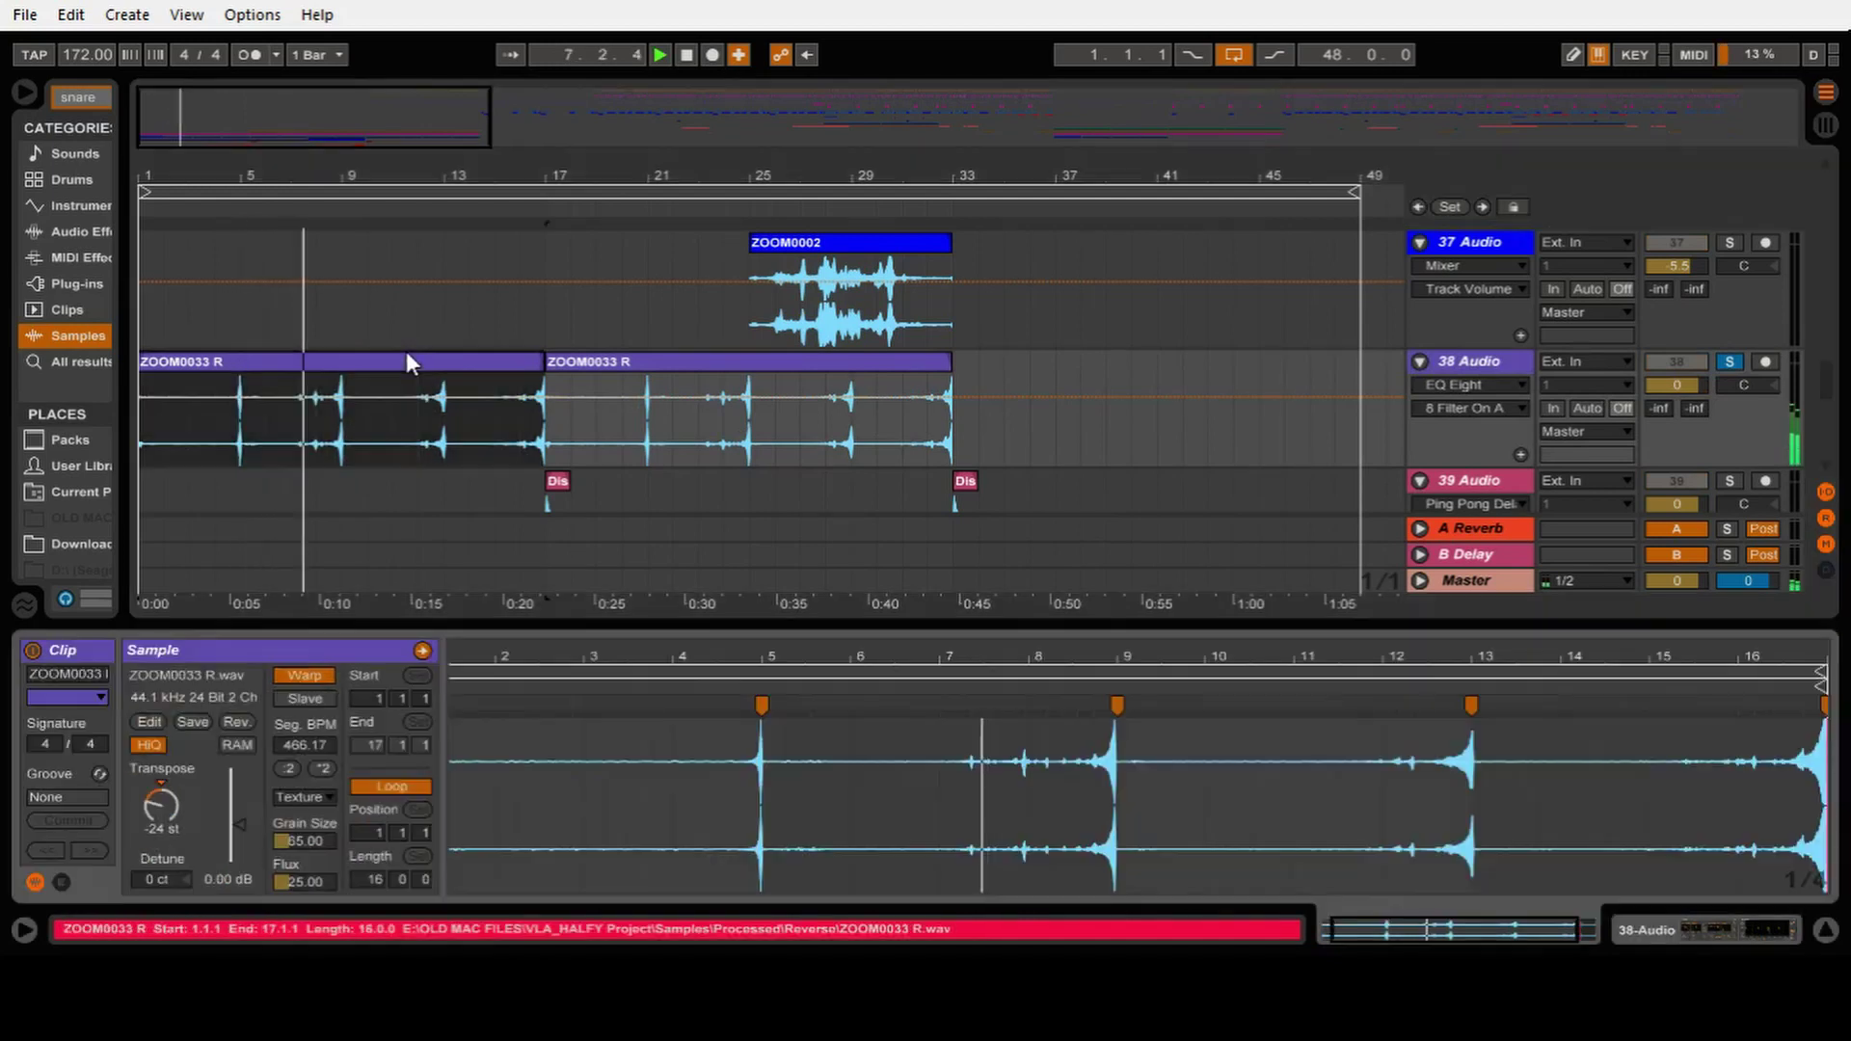
double_click(407, 355)
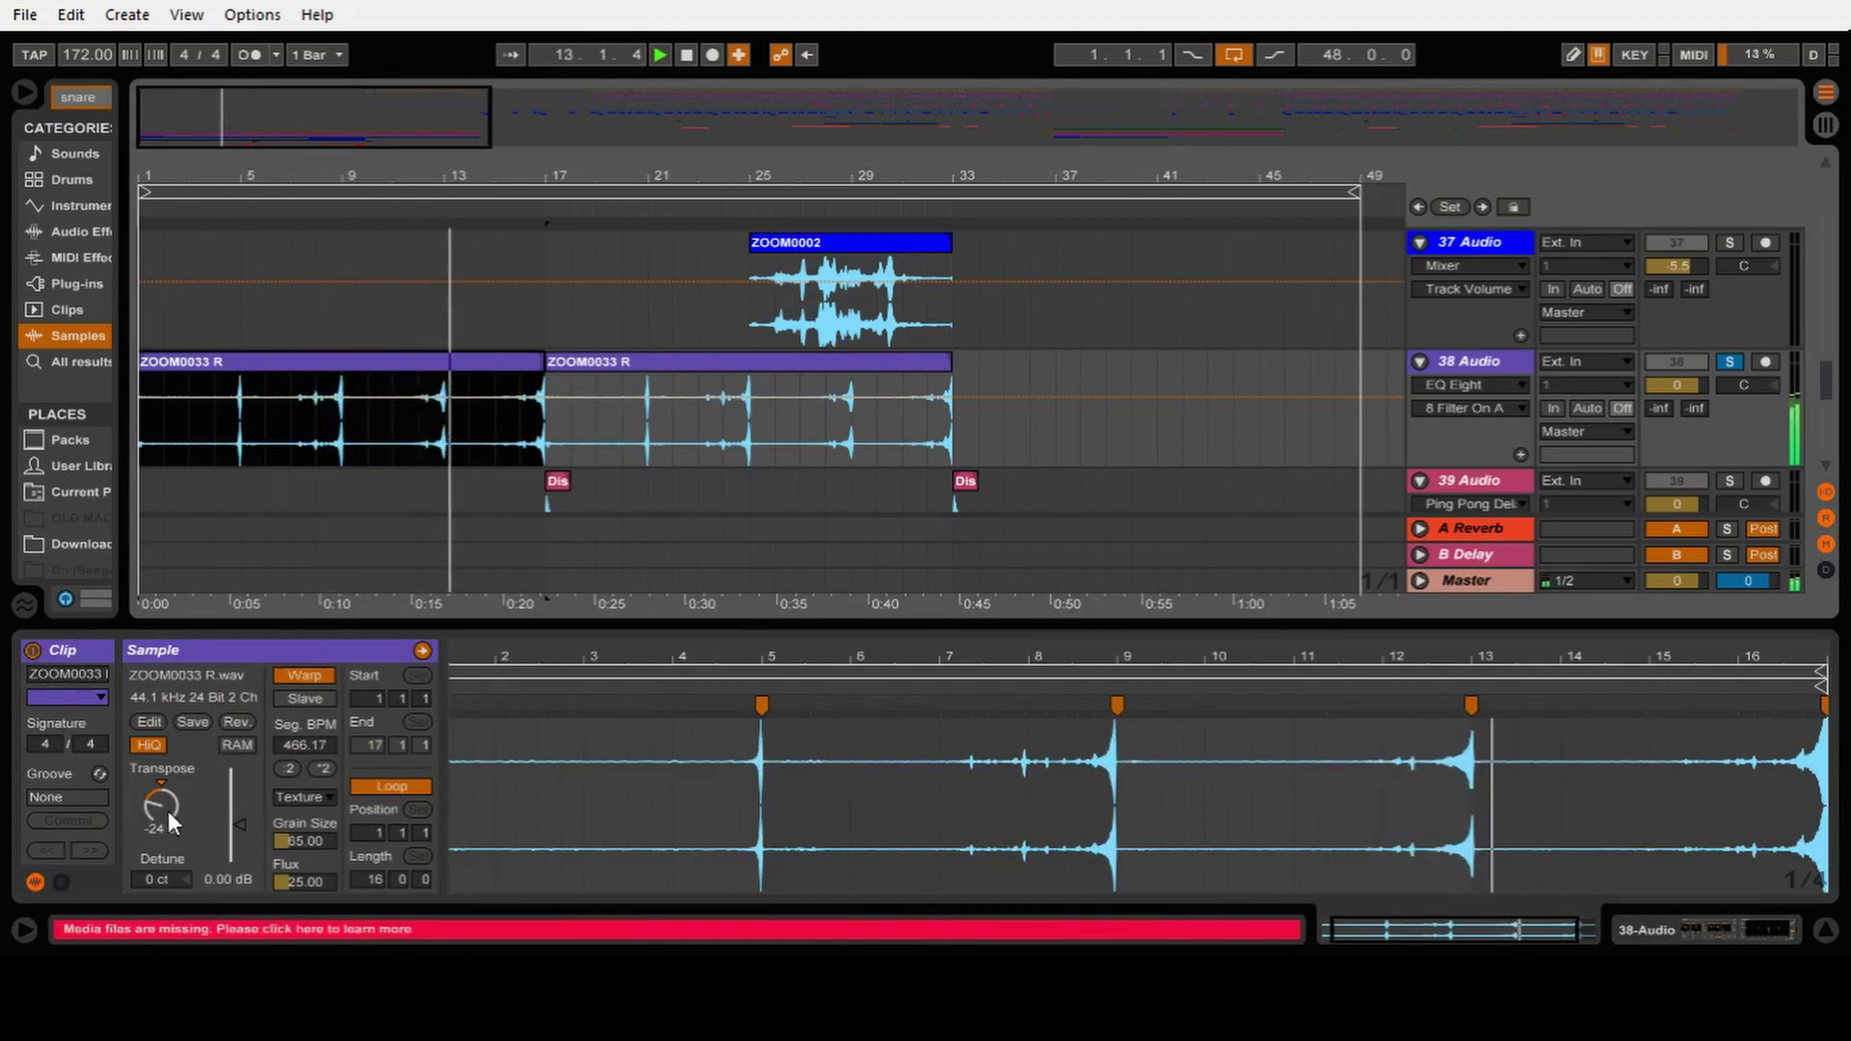
drag(161, 808, 161, 766)
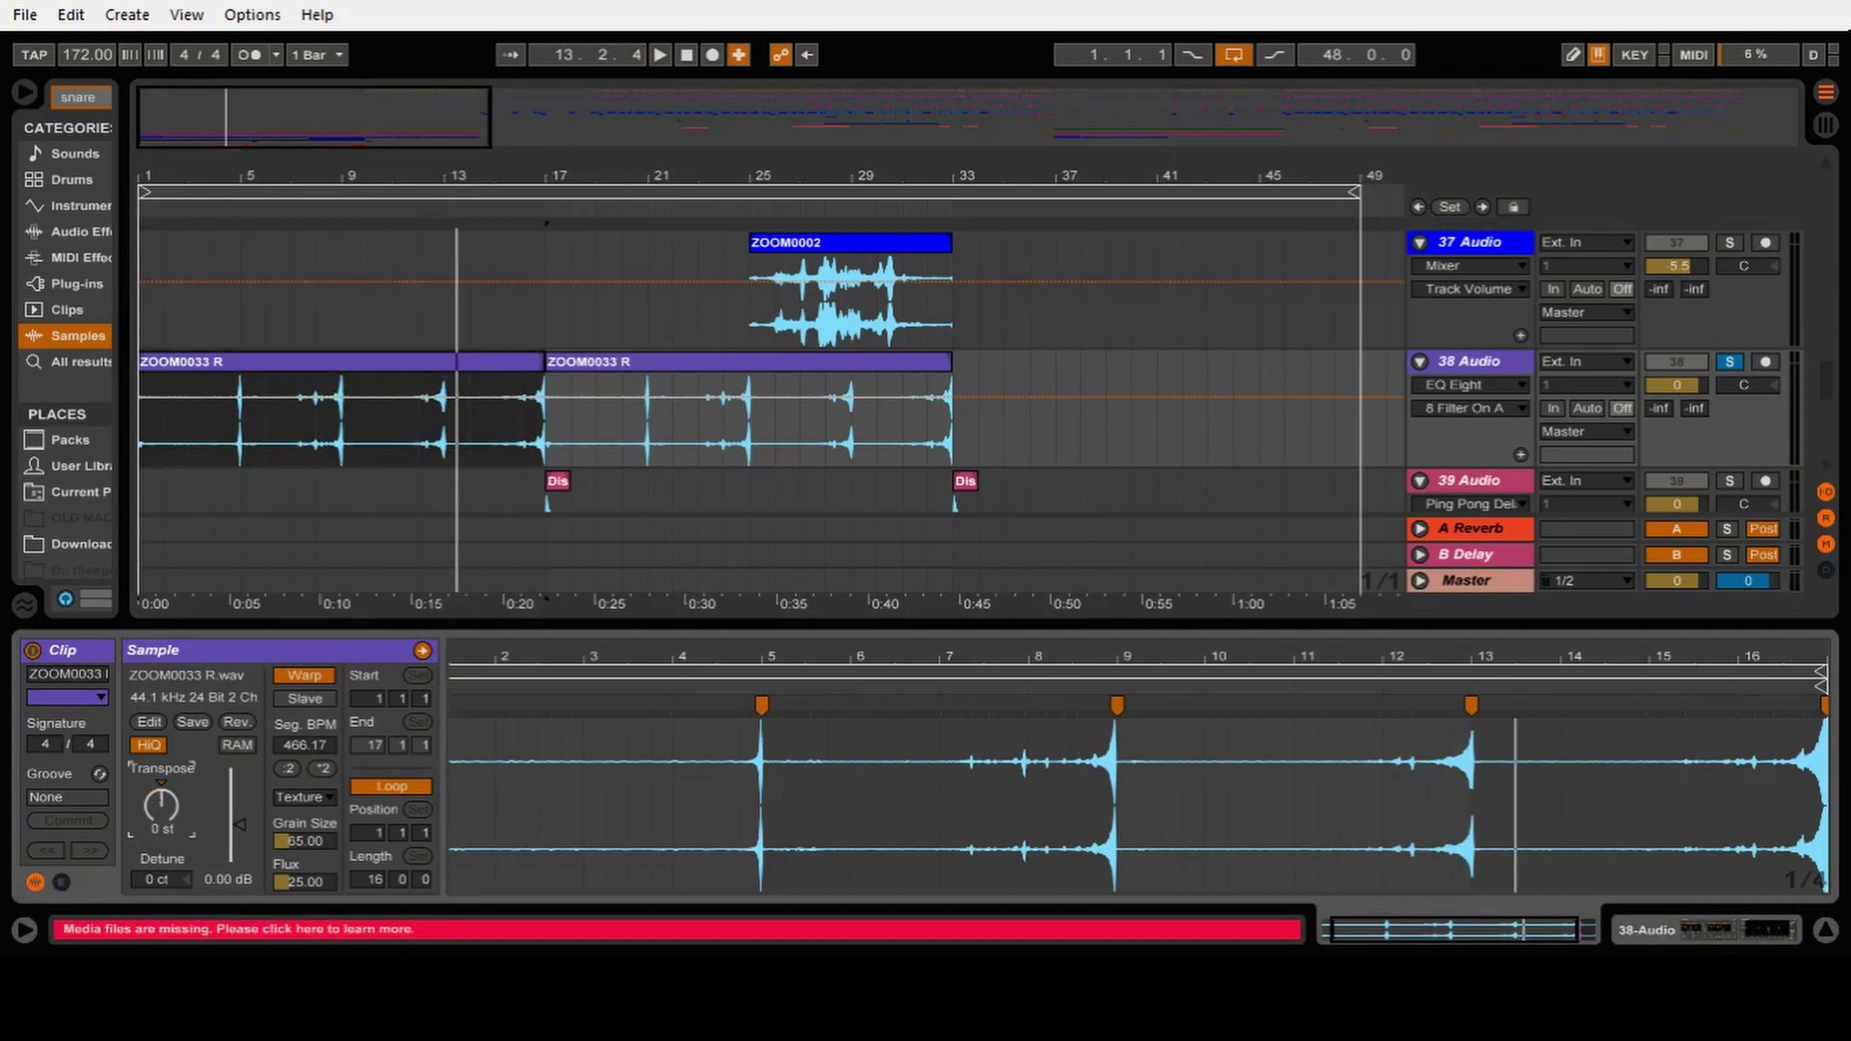
key(space)
key(space)
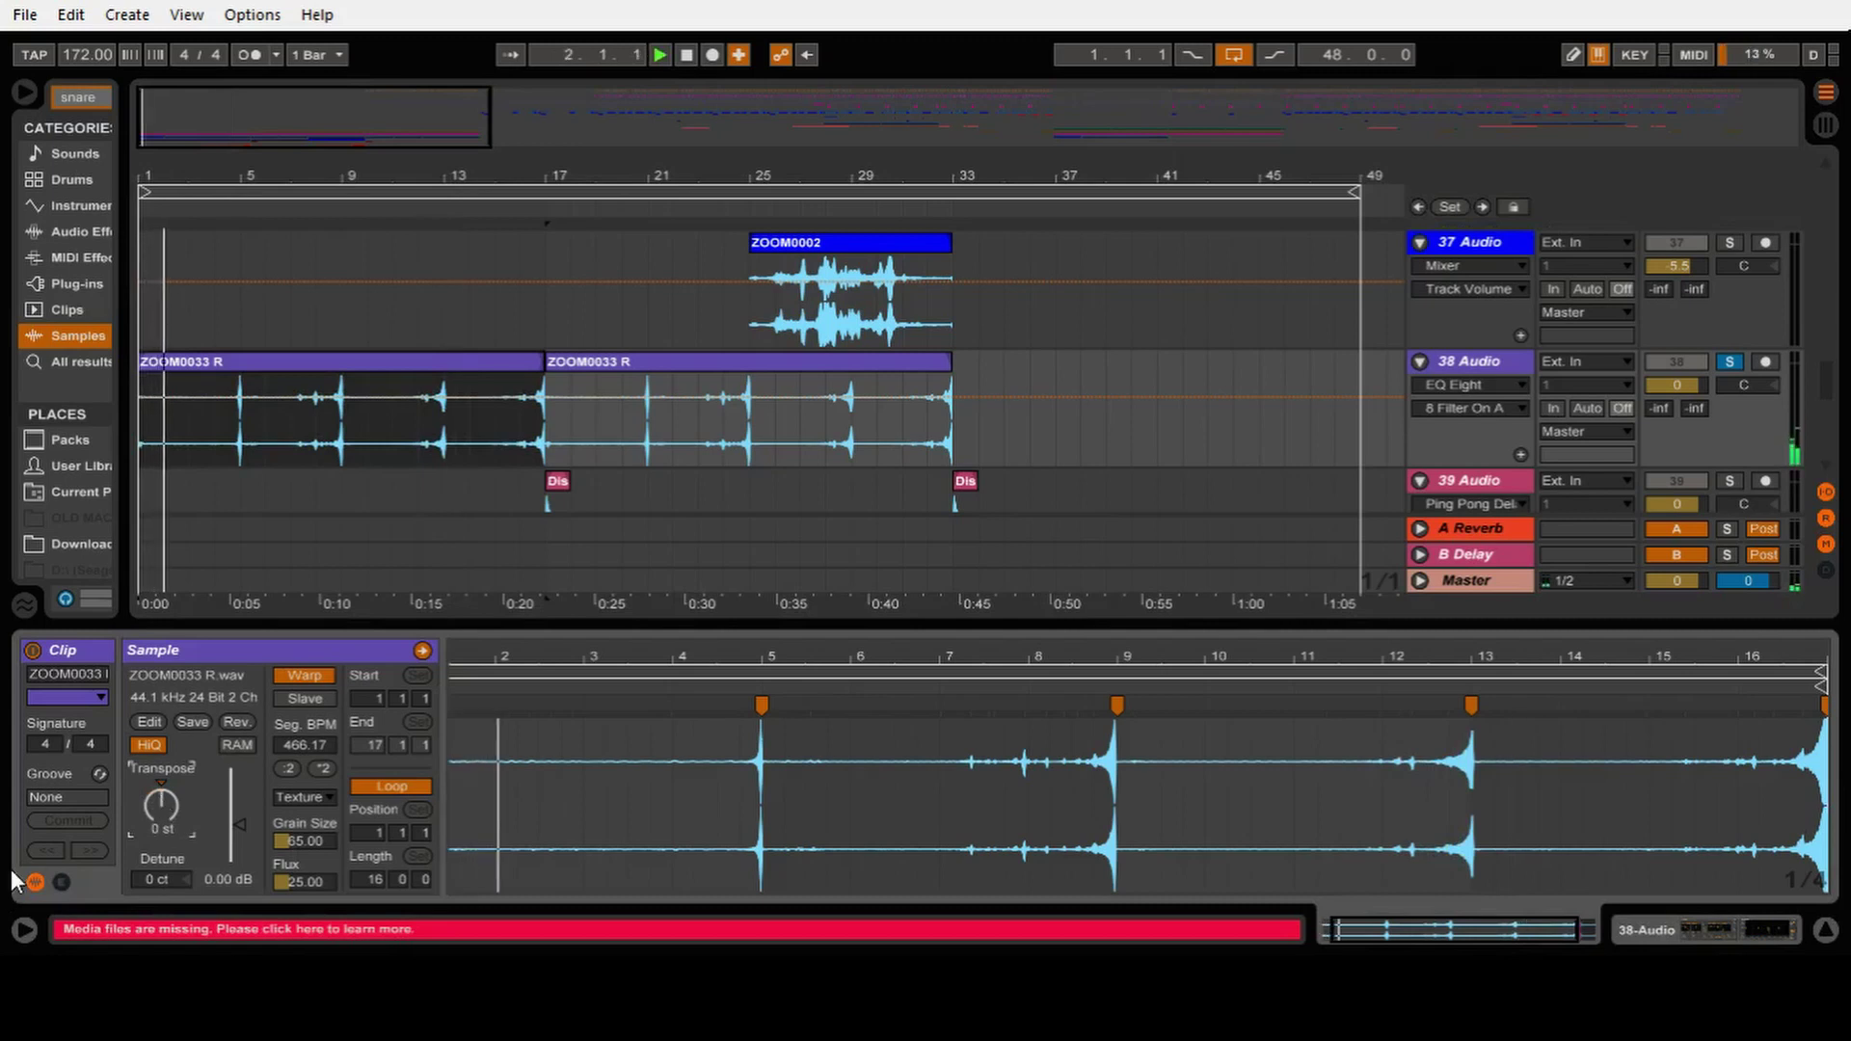
click(291, 417)
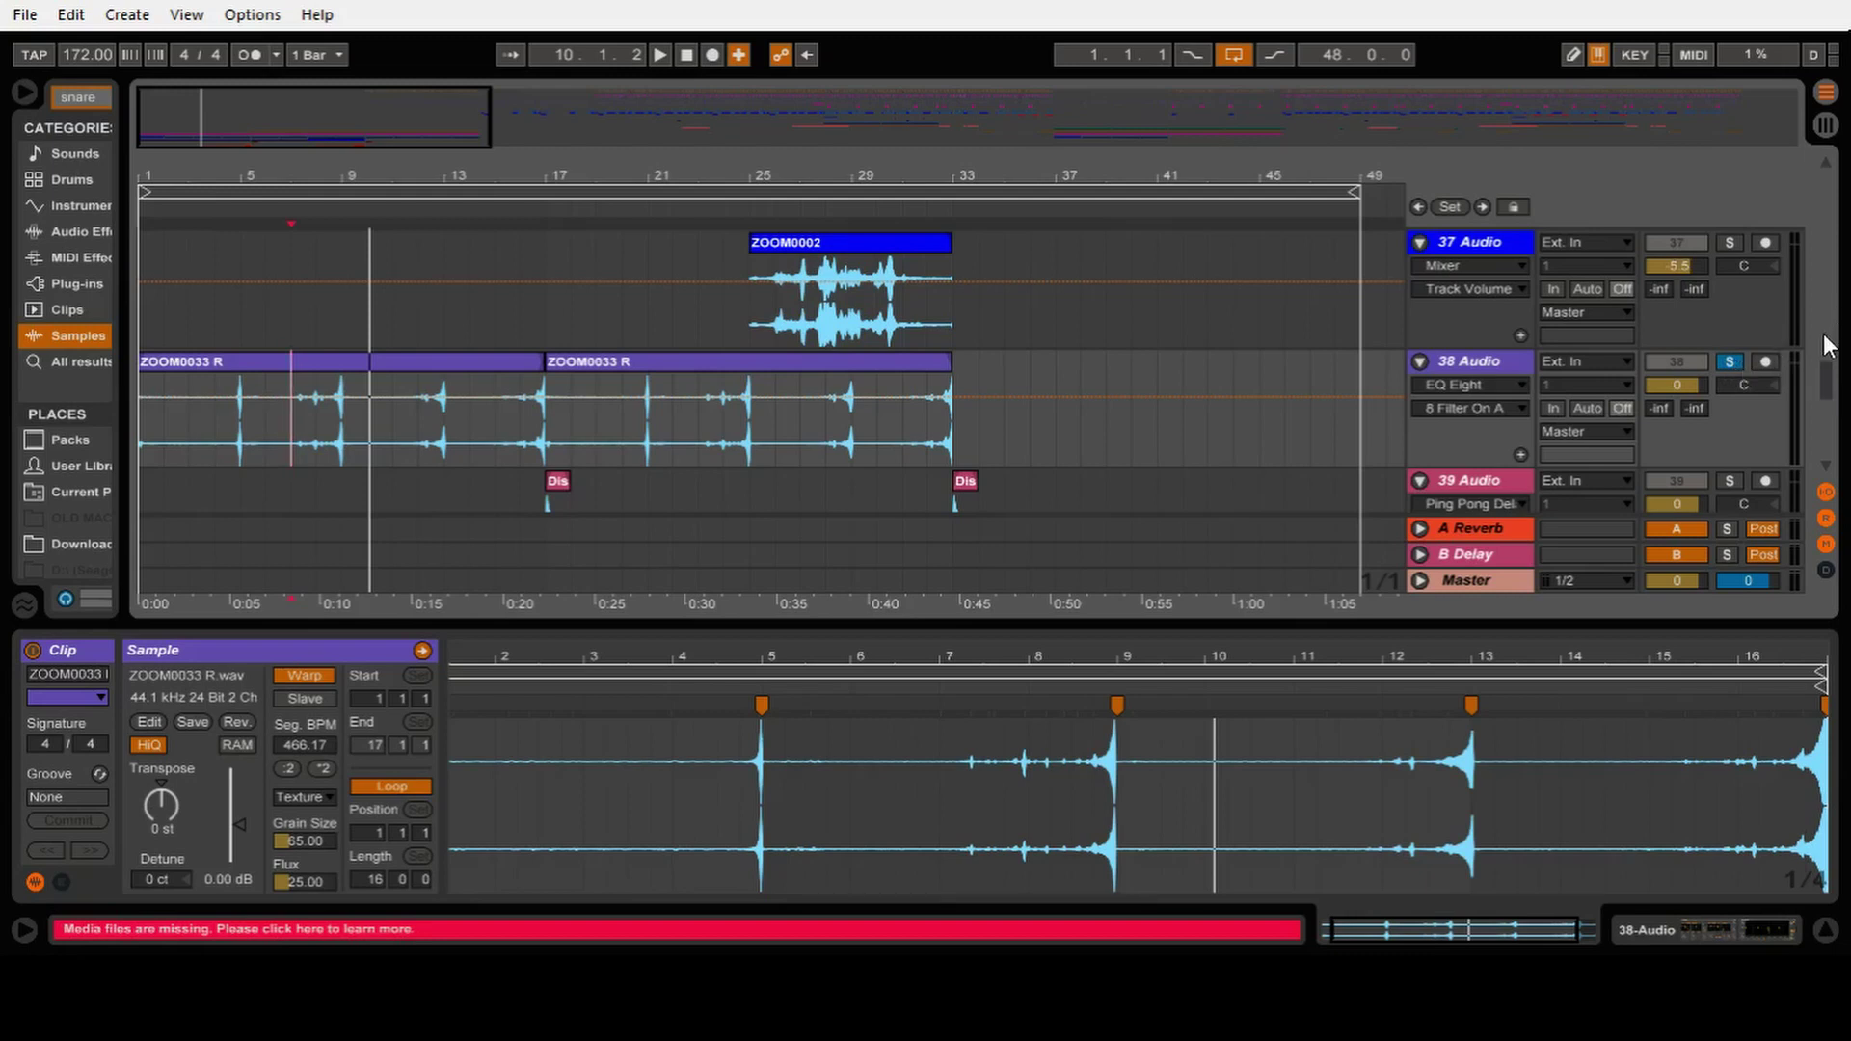
mouse_move(1827, 381)
mouse_down()
mouse_move(1822, 425)
mouse_move(1831, 298)
mouse_move(1828, 349)
mouse_up()
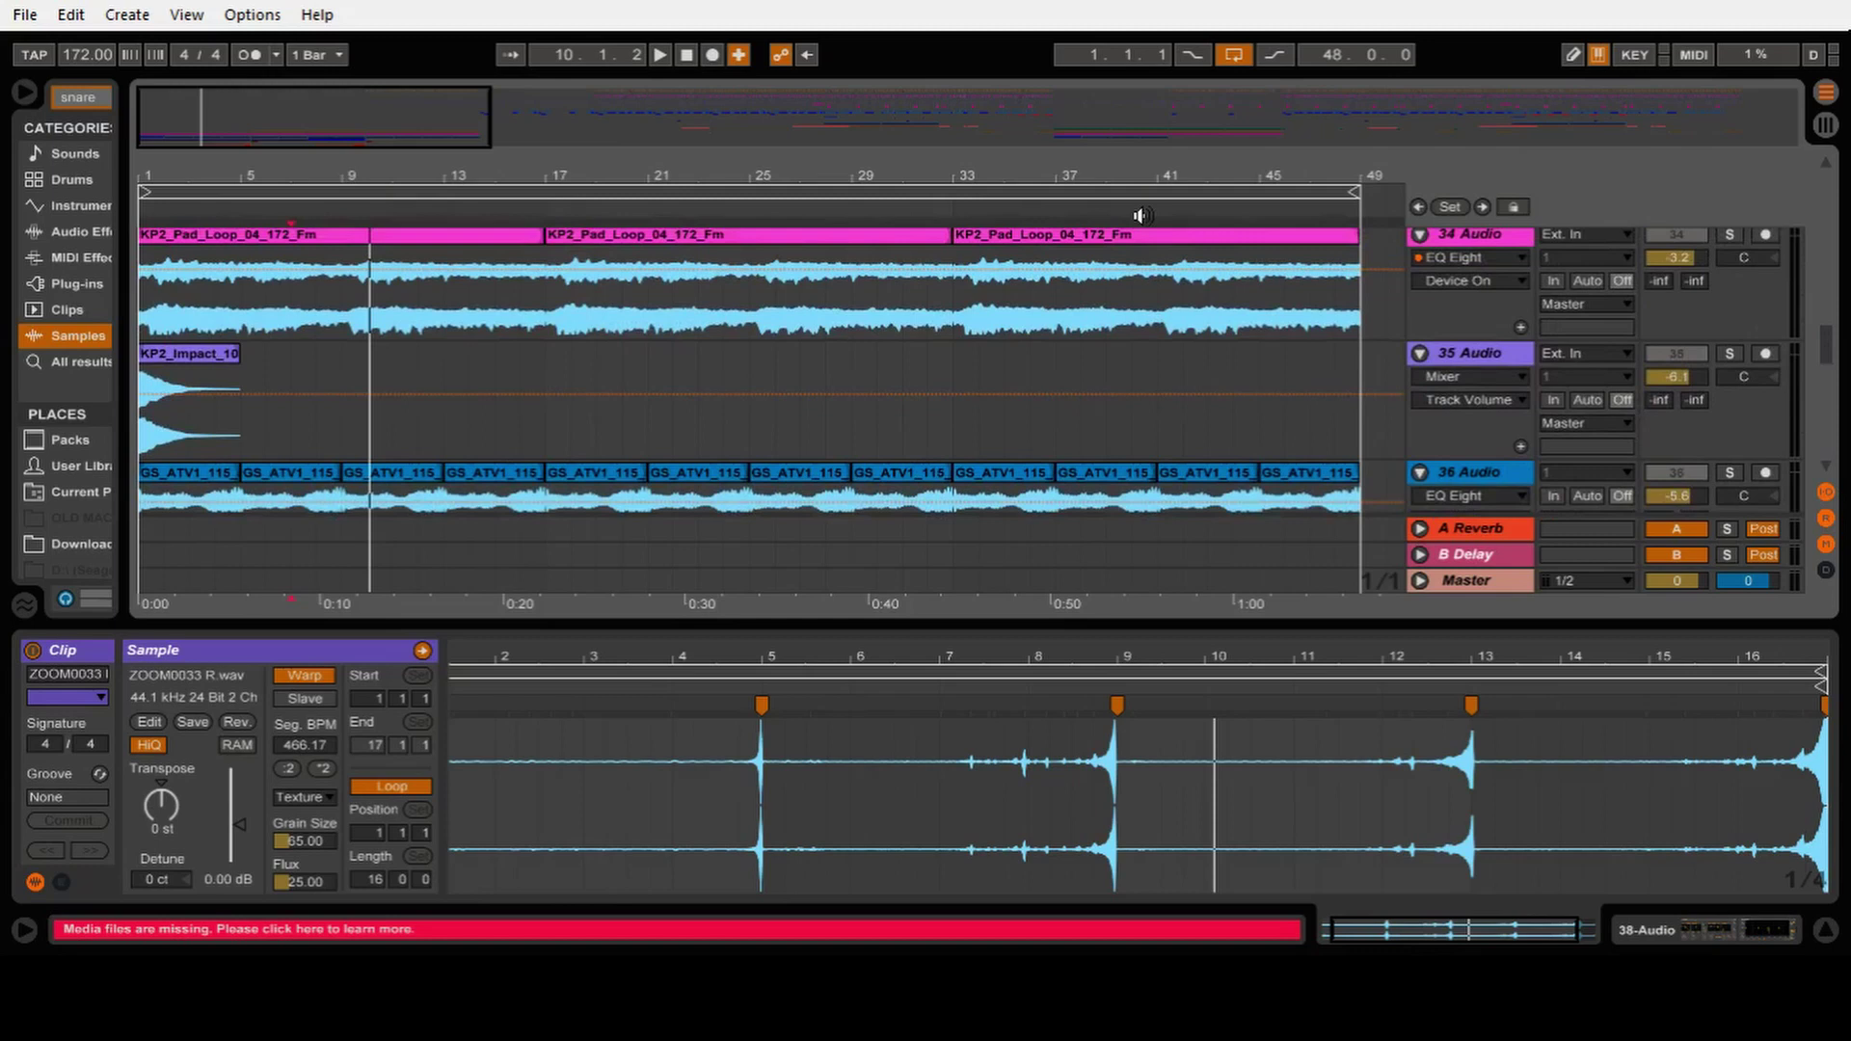
Step: Play the full intro from 1.1.1 with all tracks audible, restarting once from the top
click(686, 55)
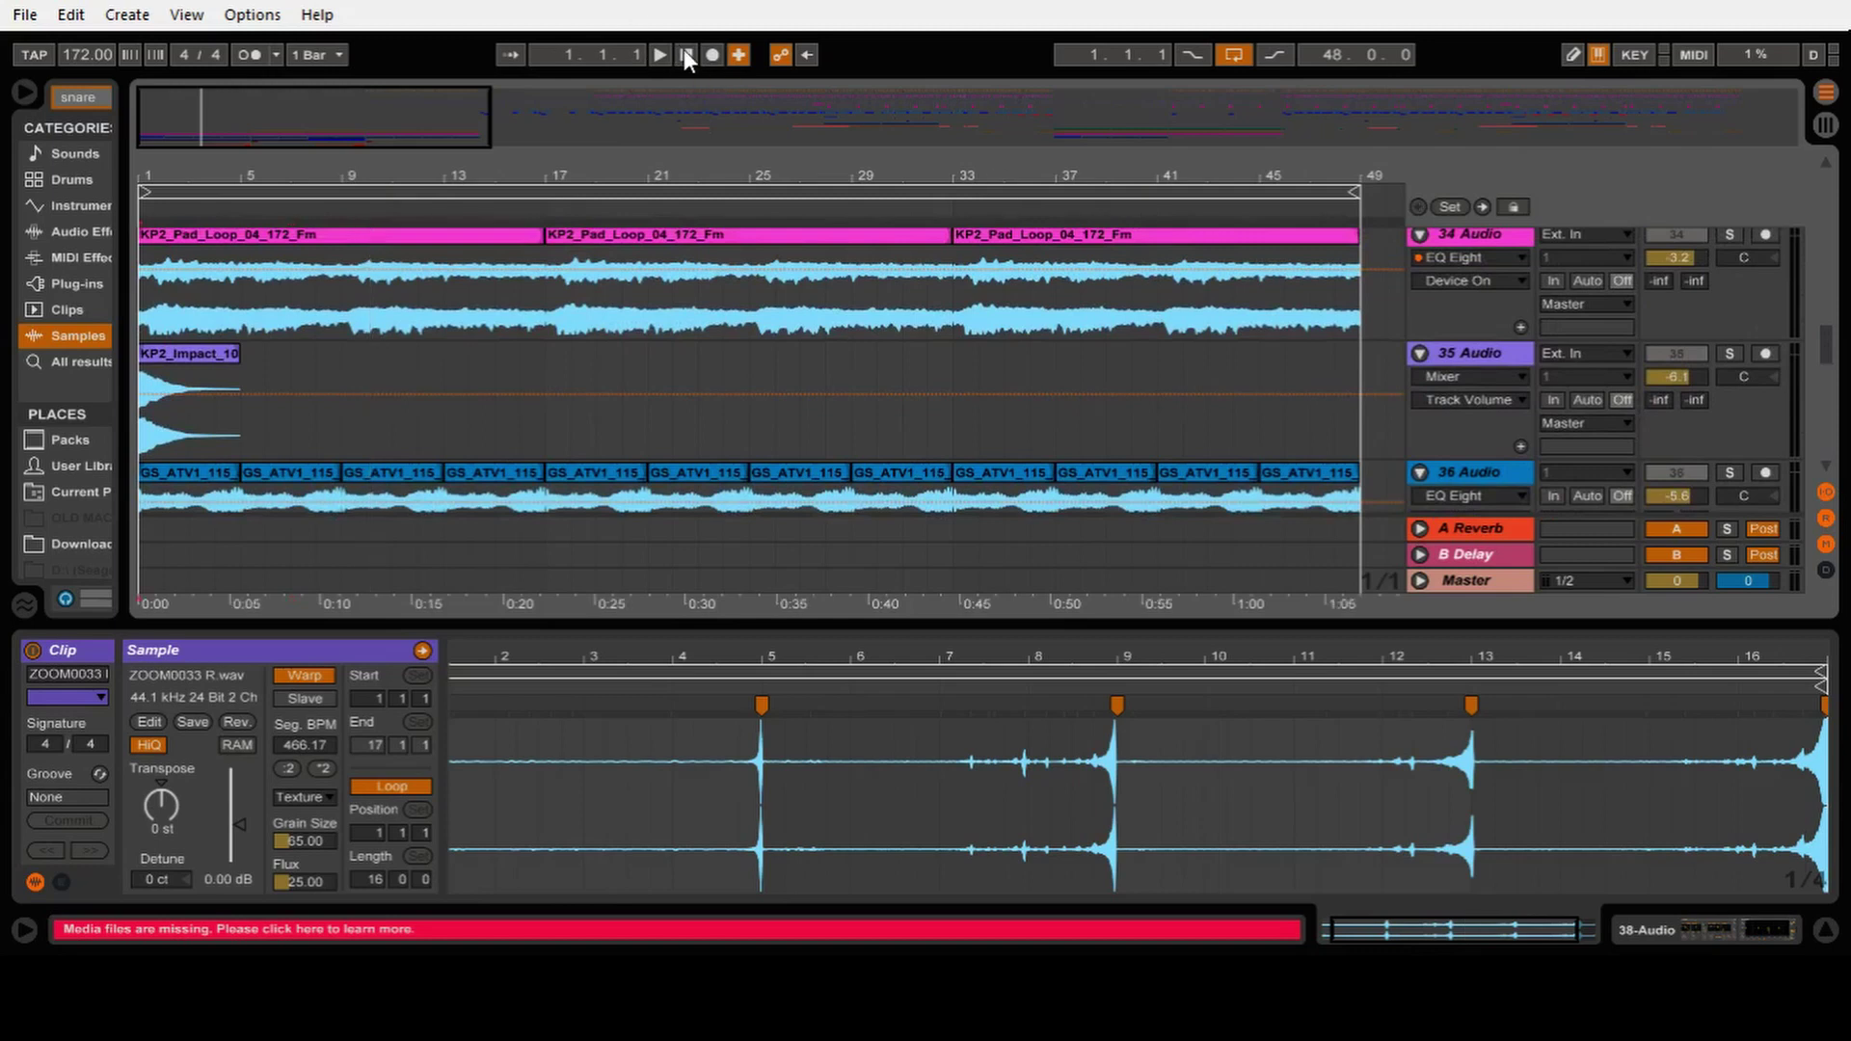
key(space)
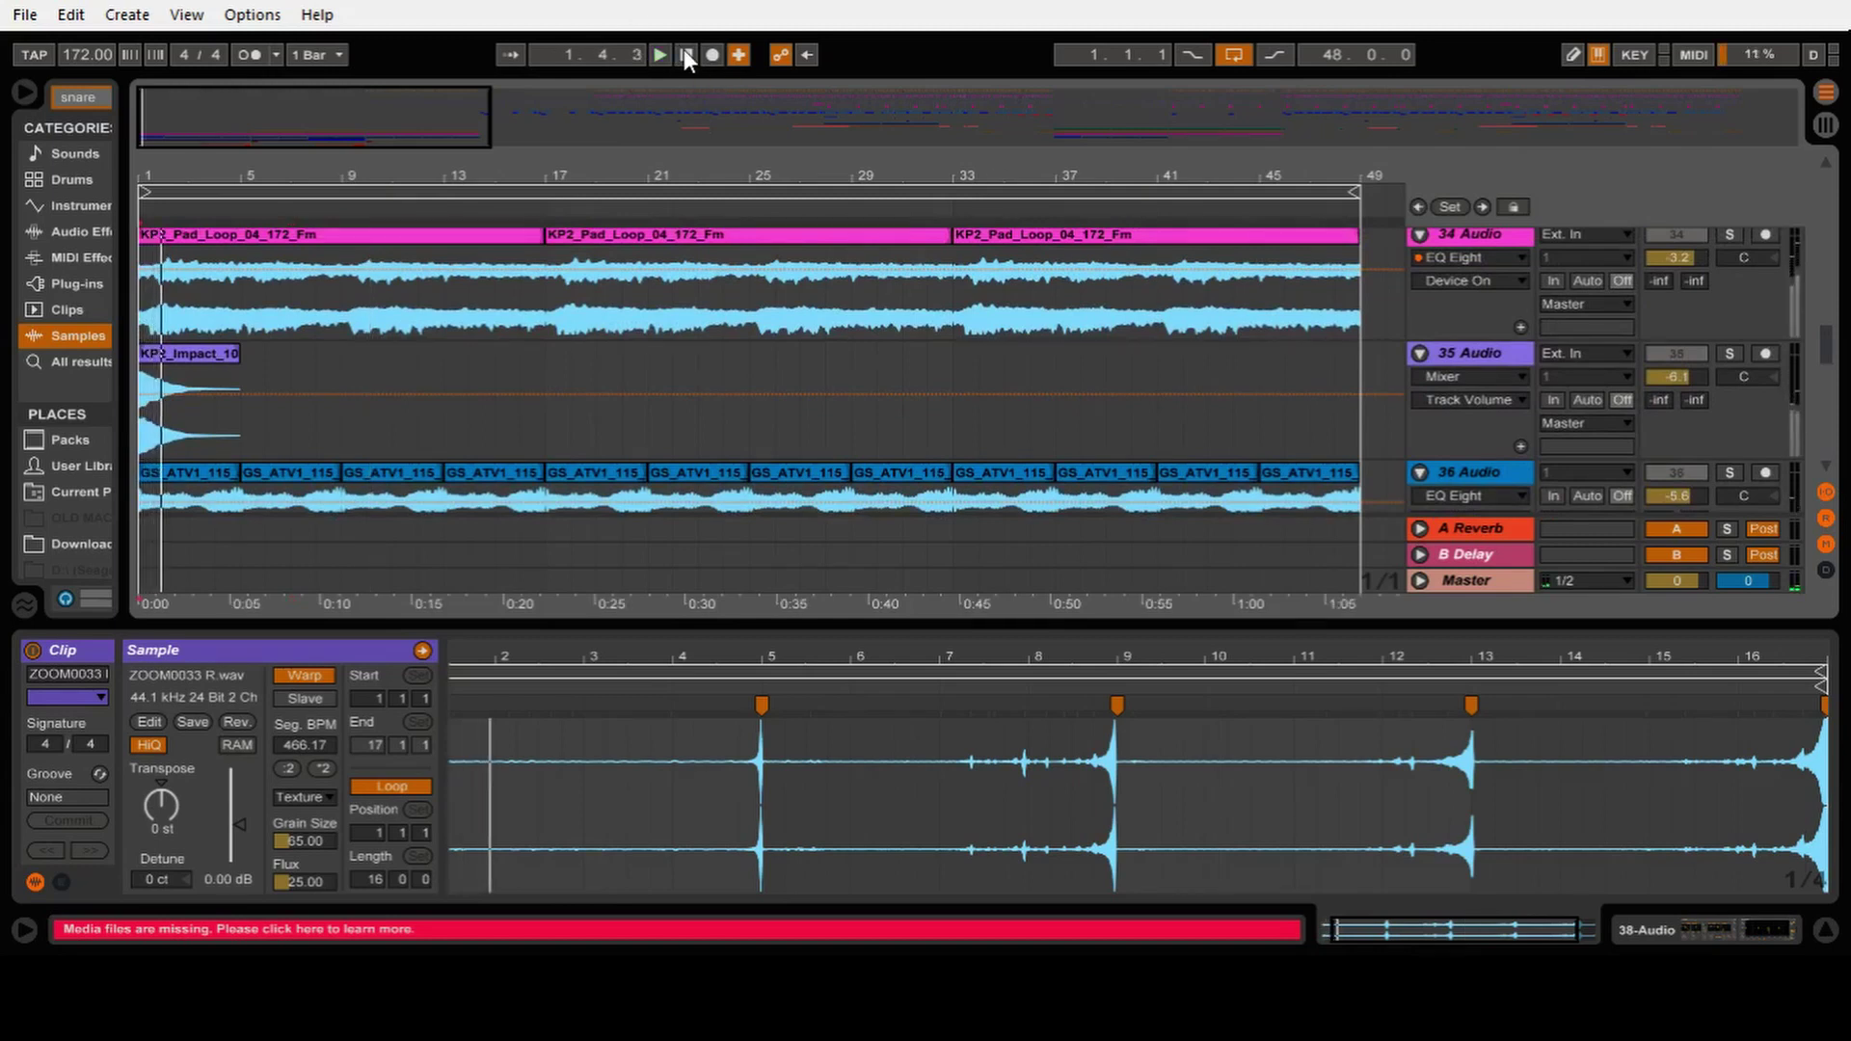
key(space)
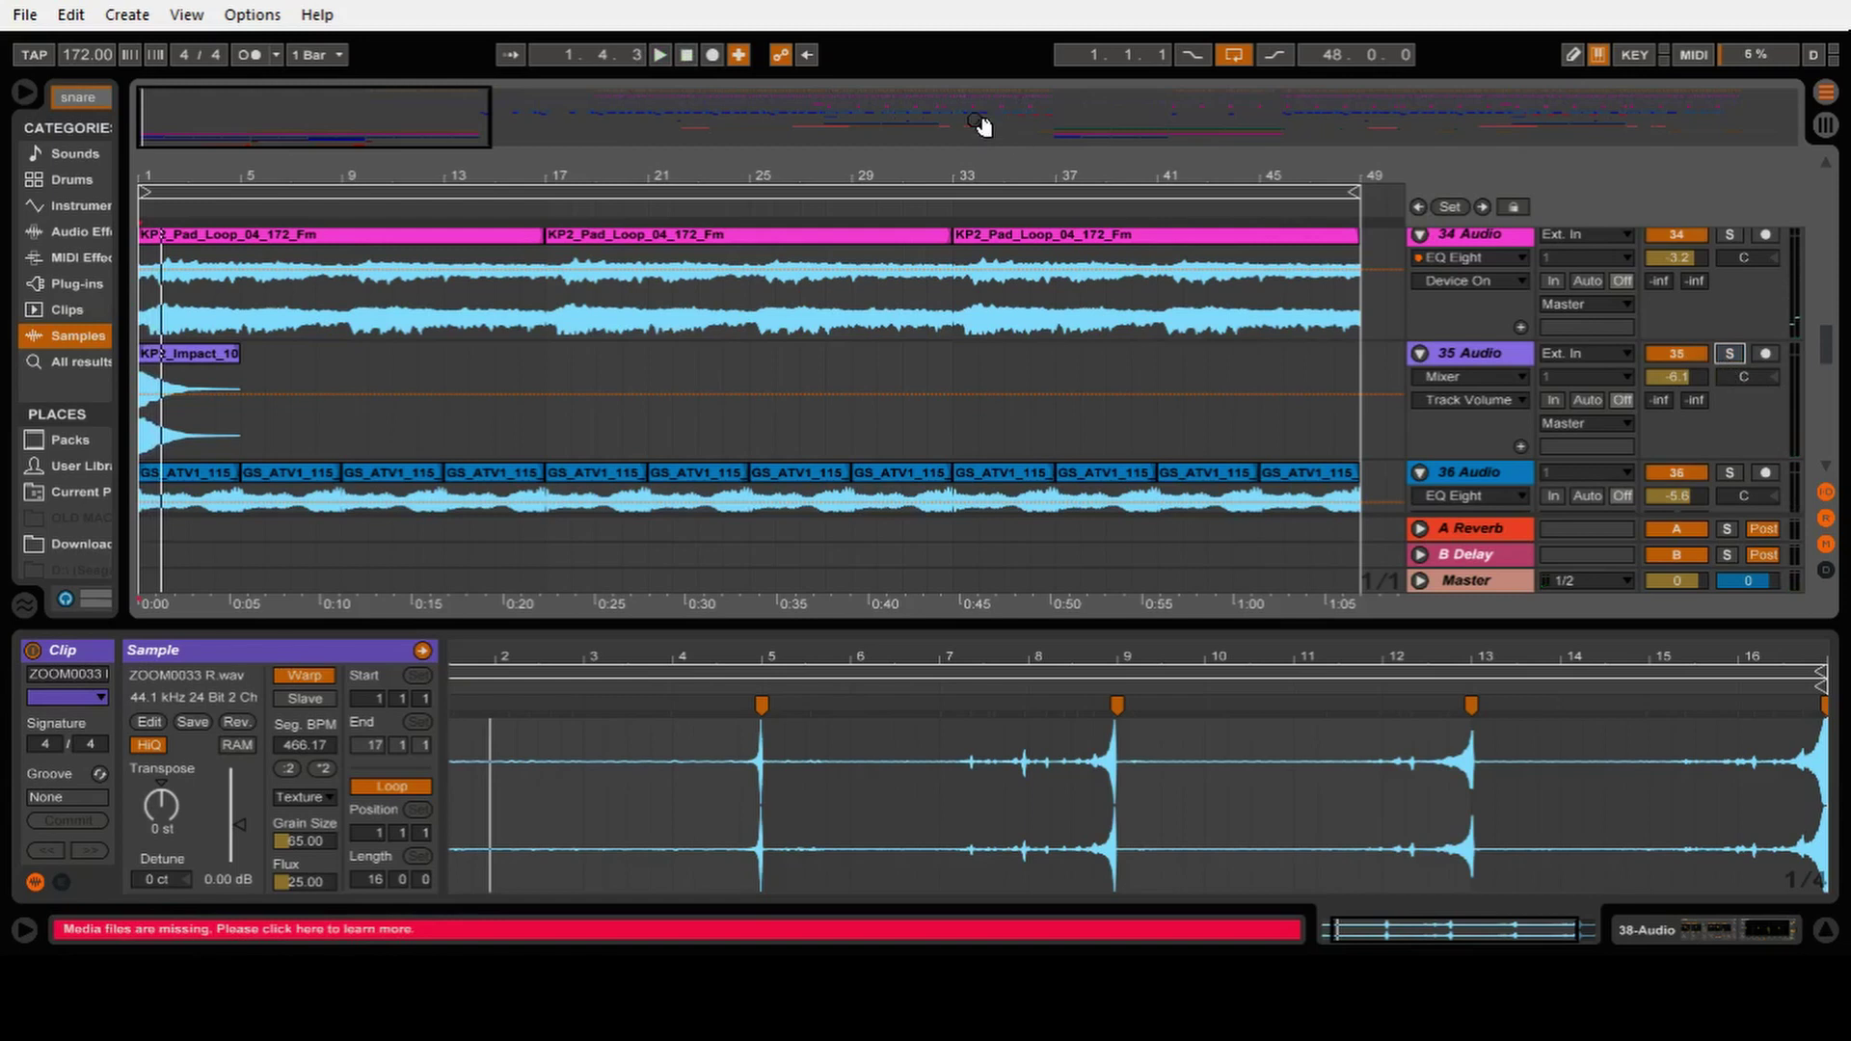
click(678, 58)
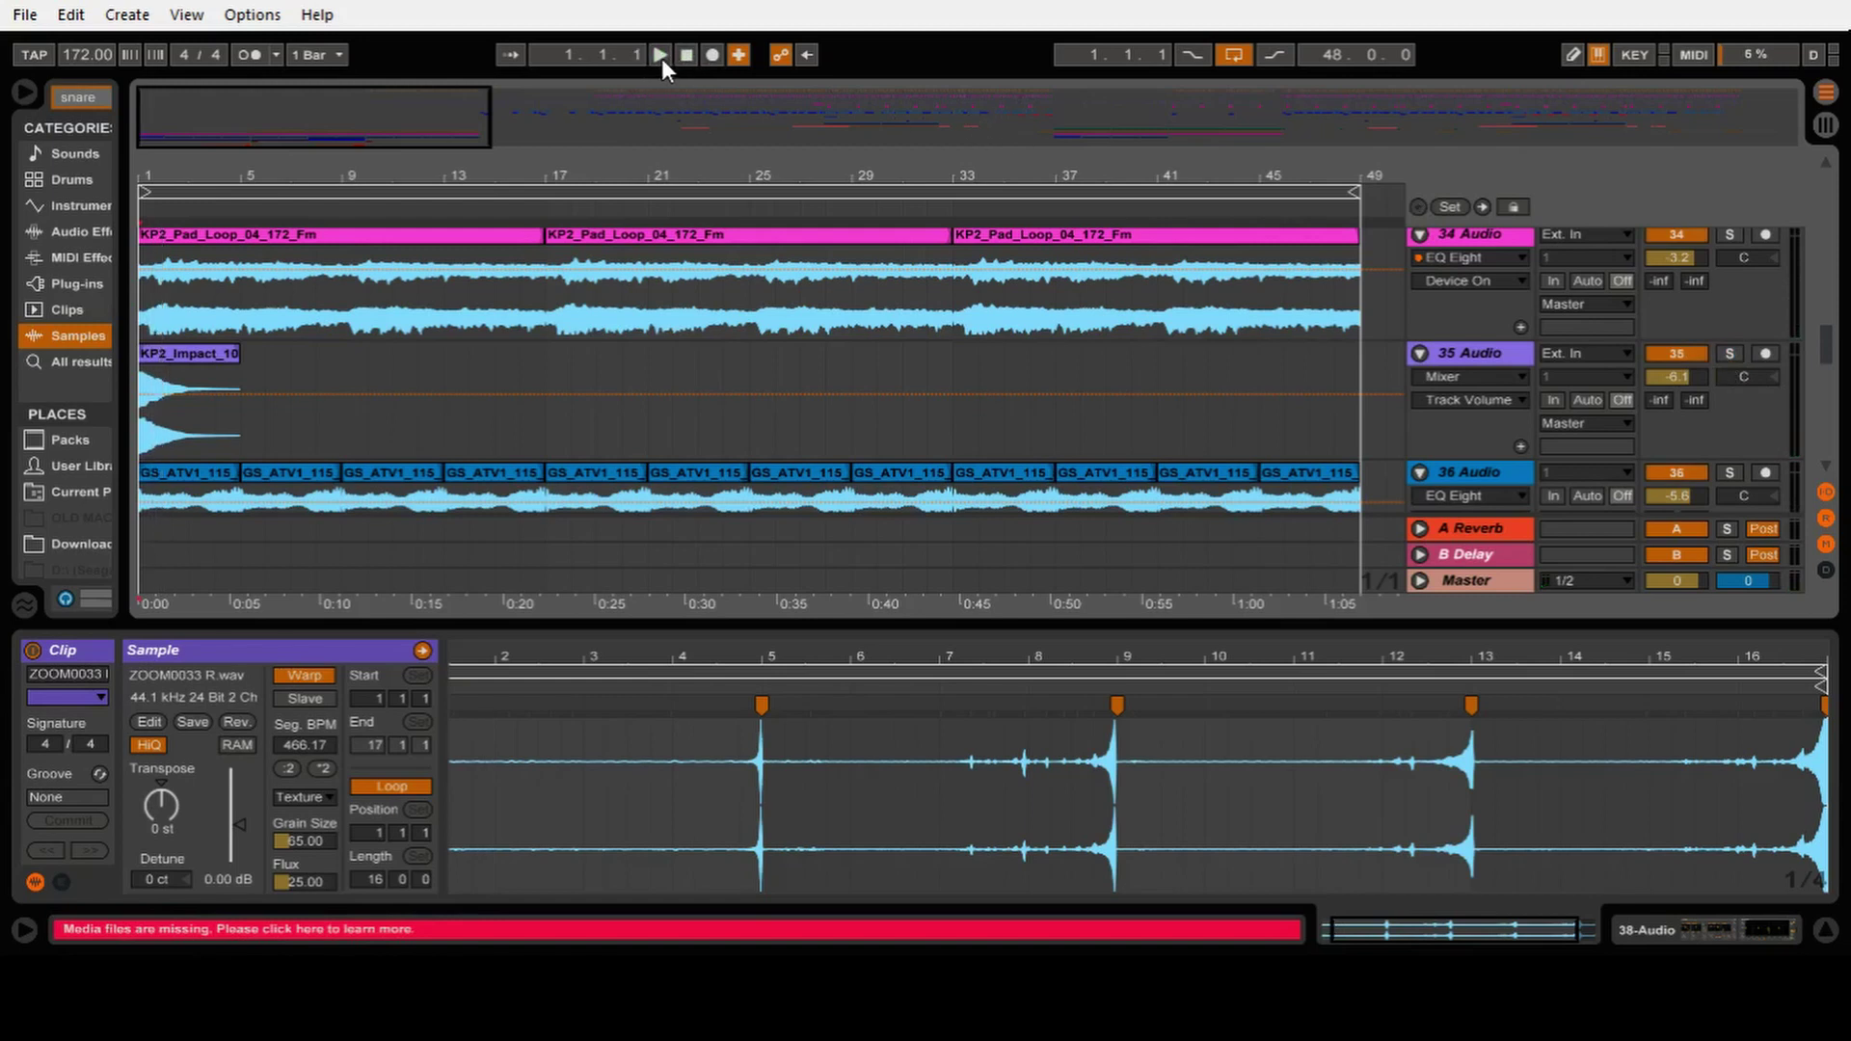
click(661, 56)
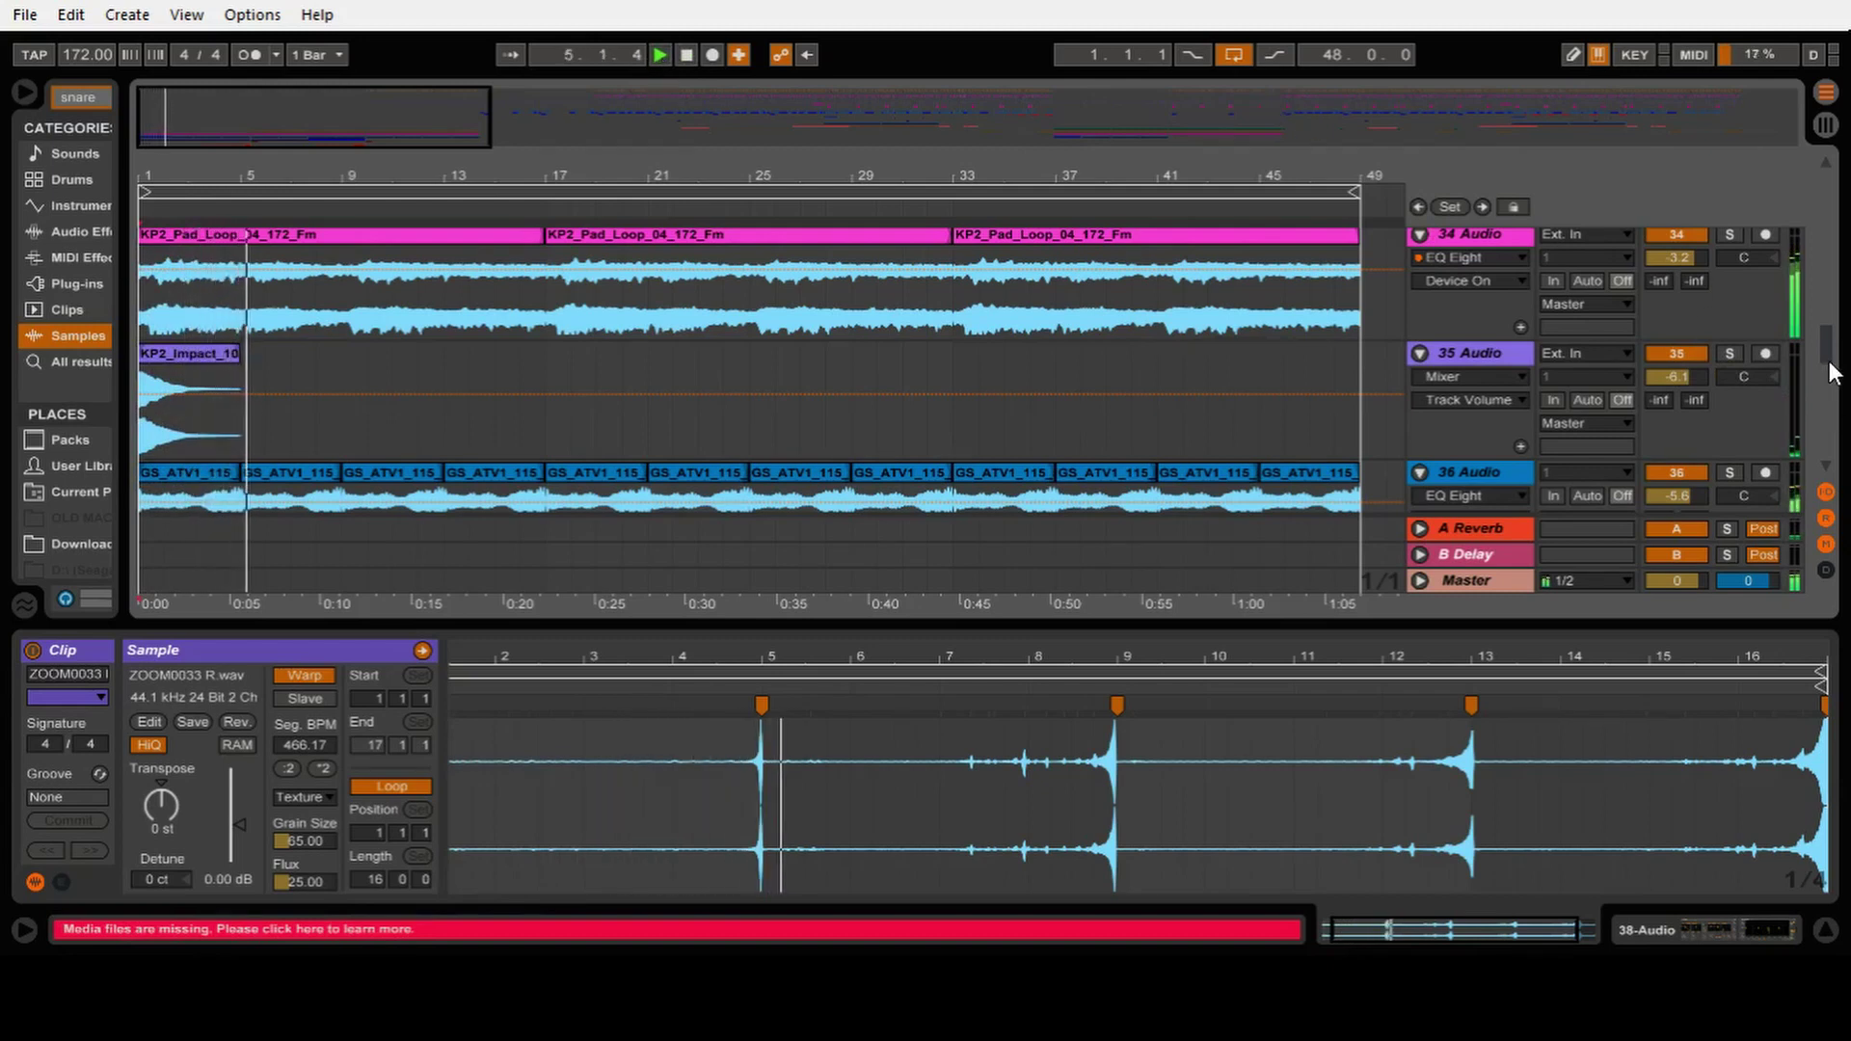
scroll(1825, 386, down, 5)
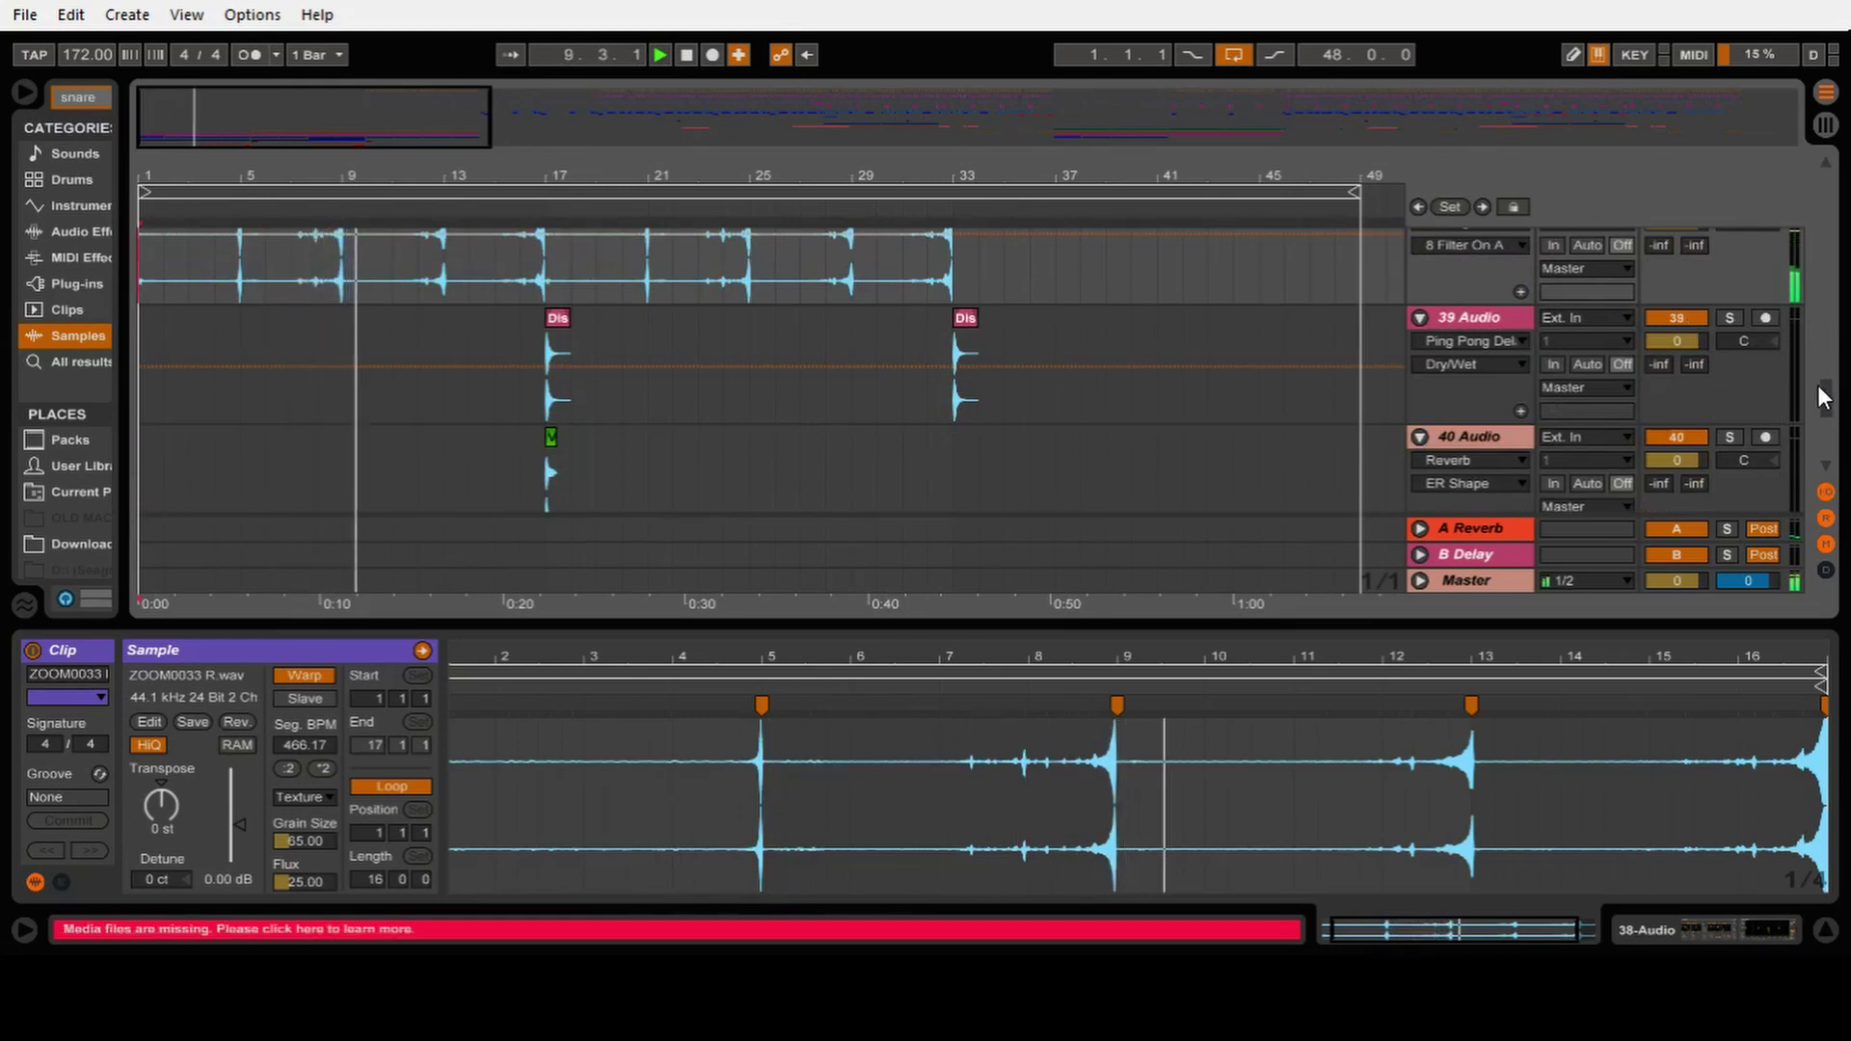
Step: Select track 41 and open the KPD_Snare_16 R clip's sample details
drag(1825, 395, 1832, 424)
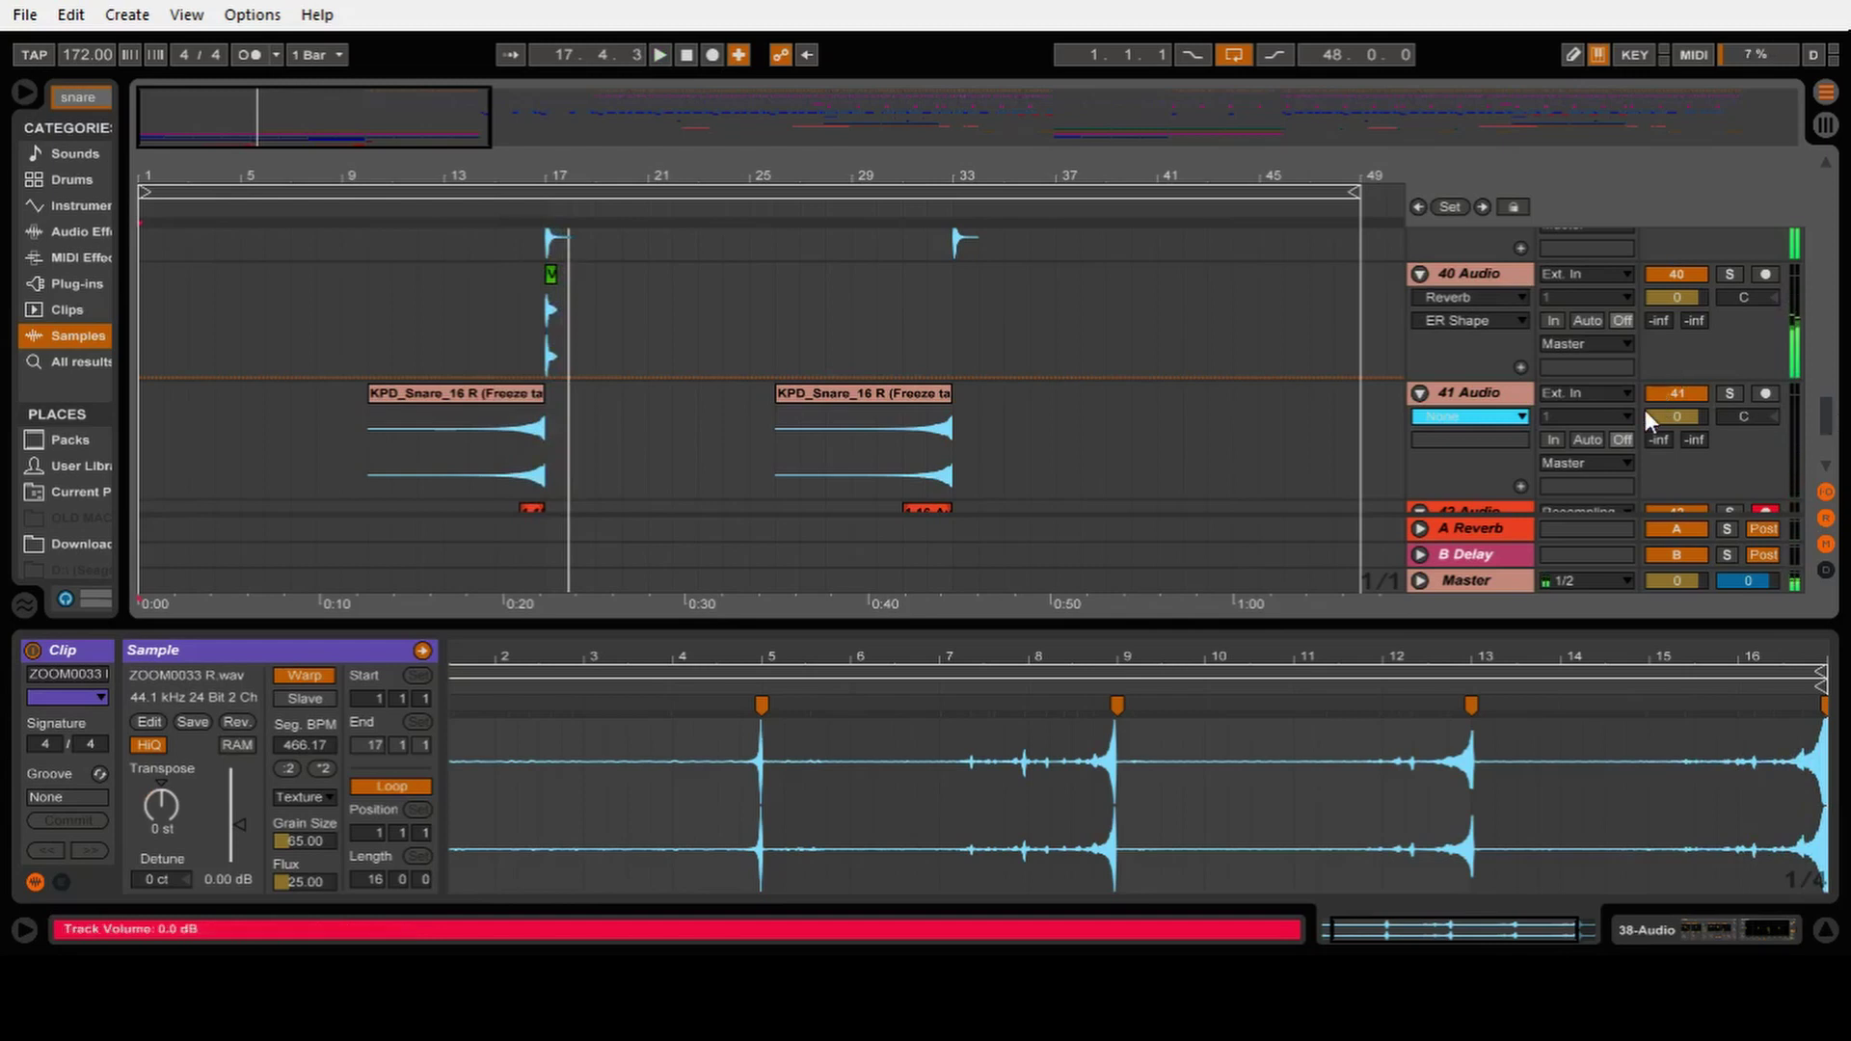
scroll(1825, 434, down, 3)
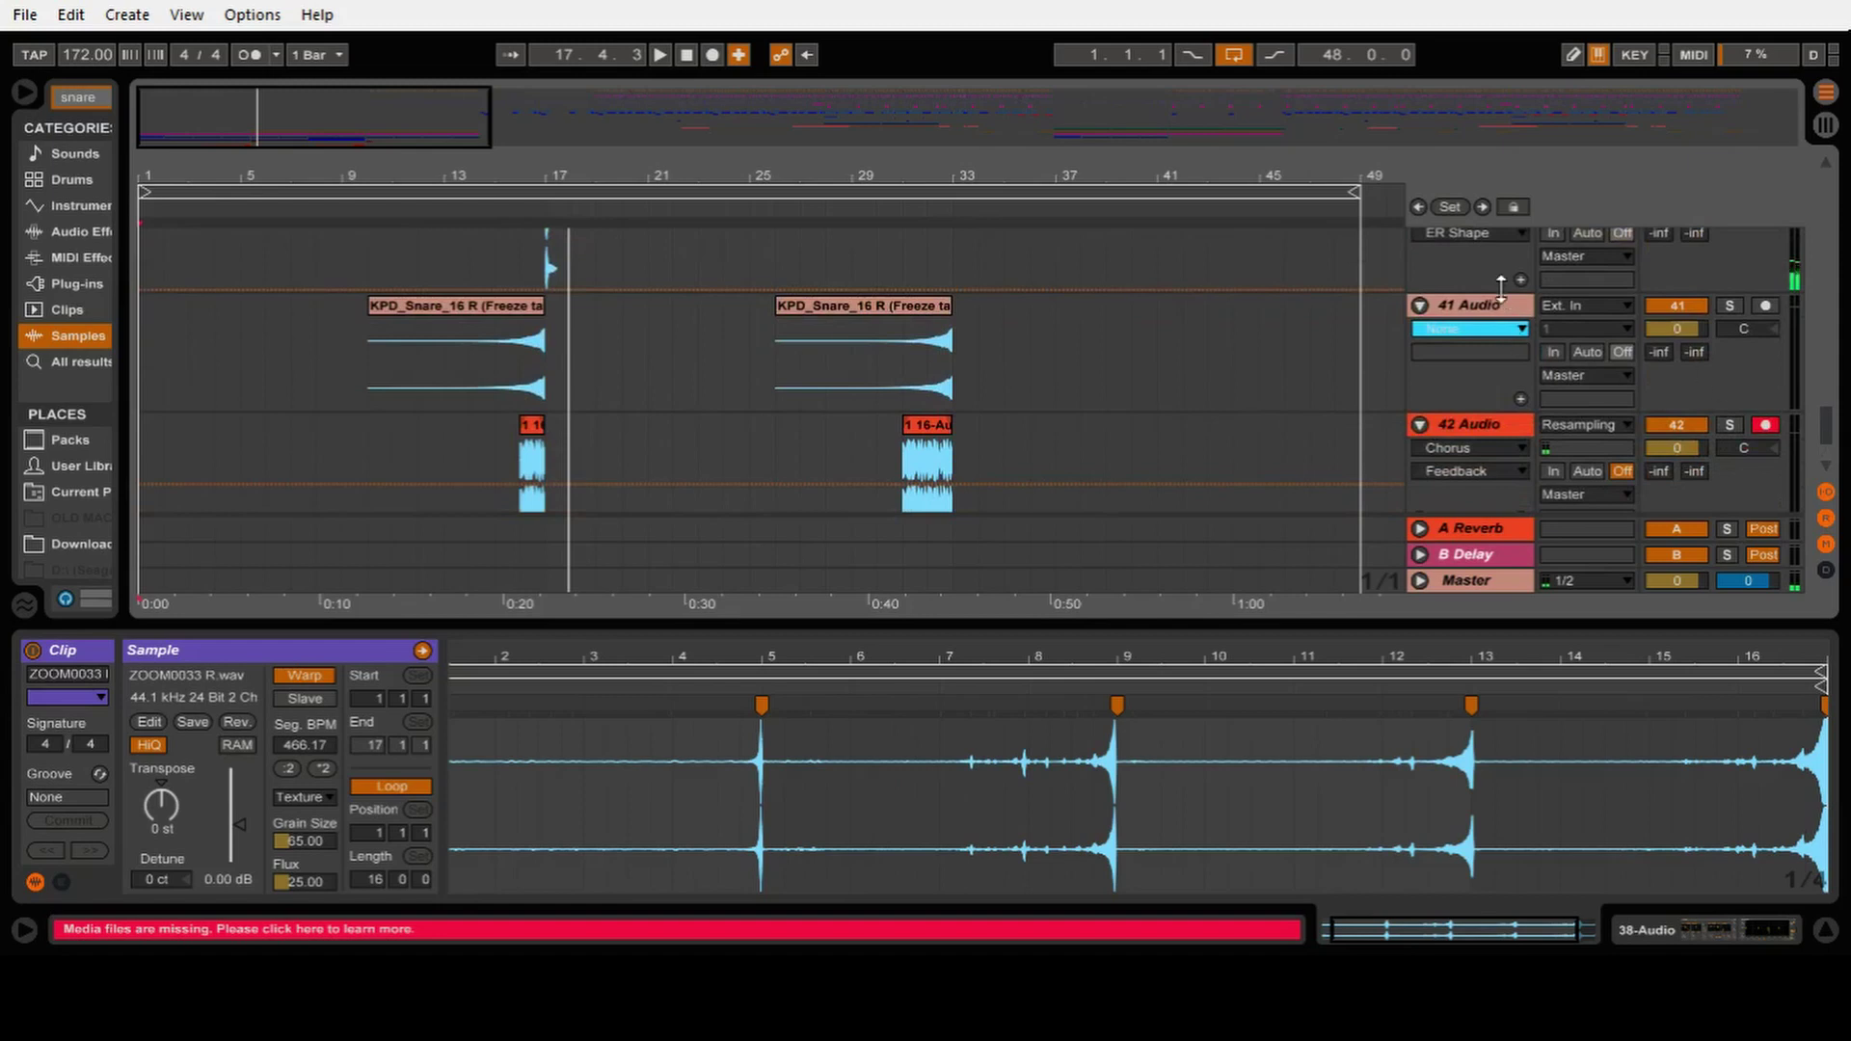
click(1485, 301)
click(518, 364)
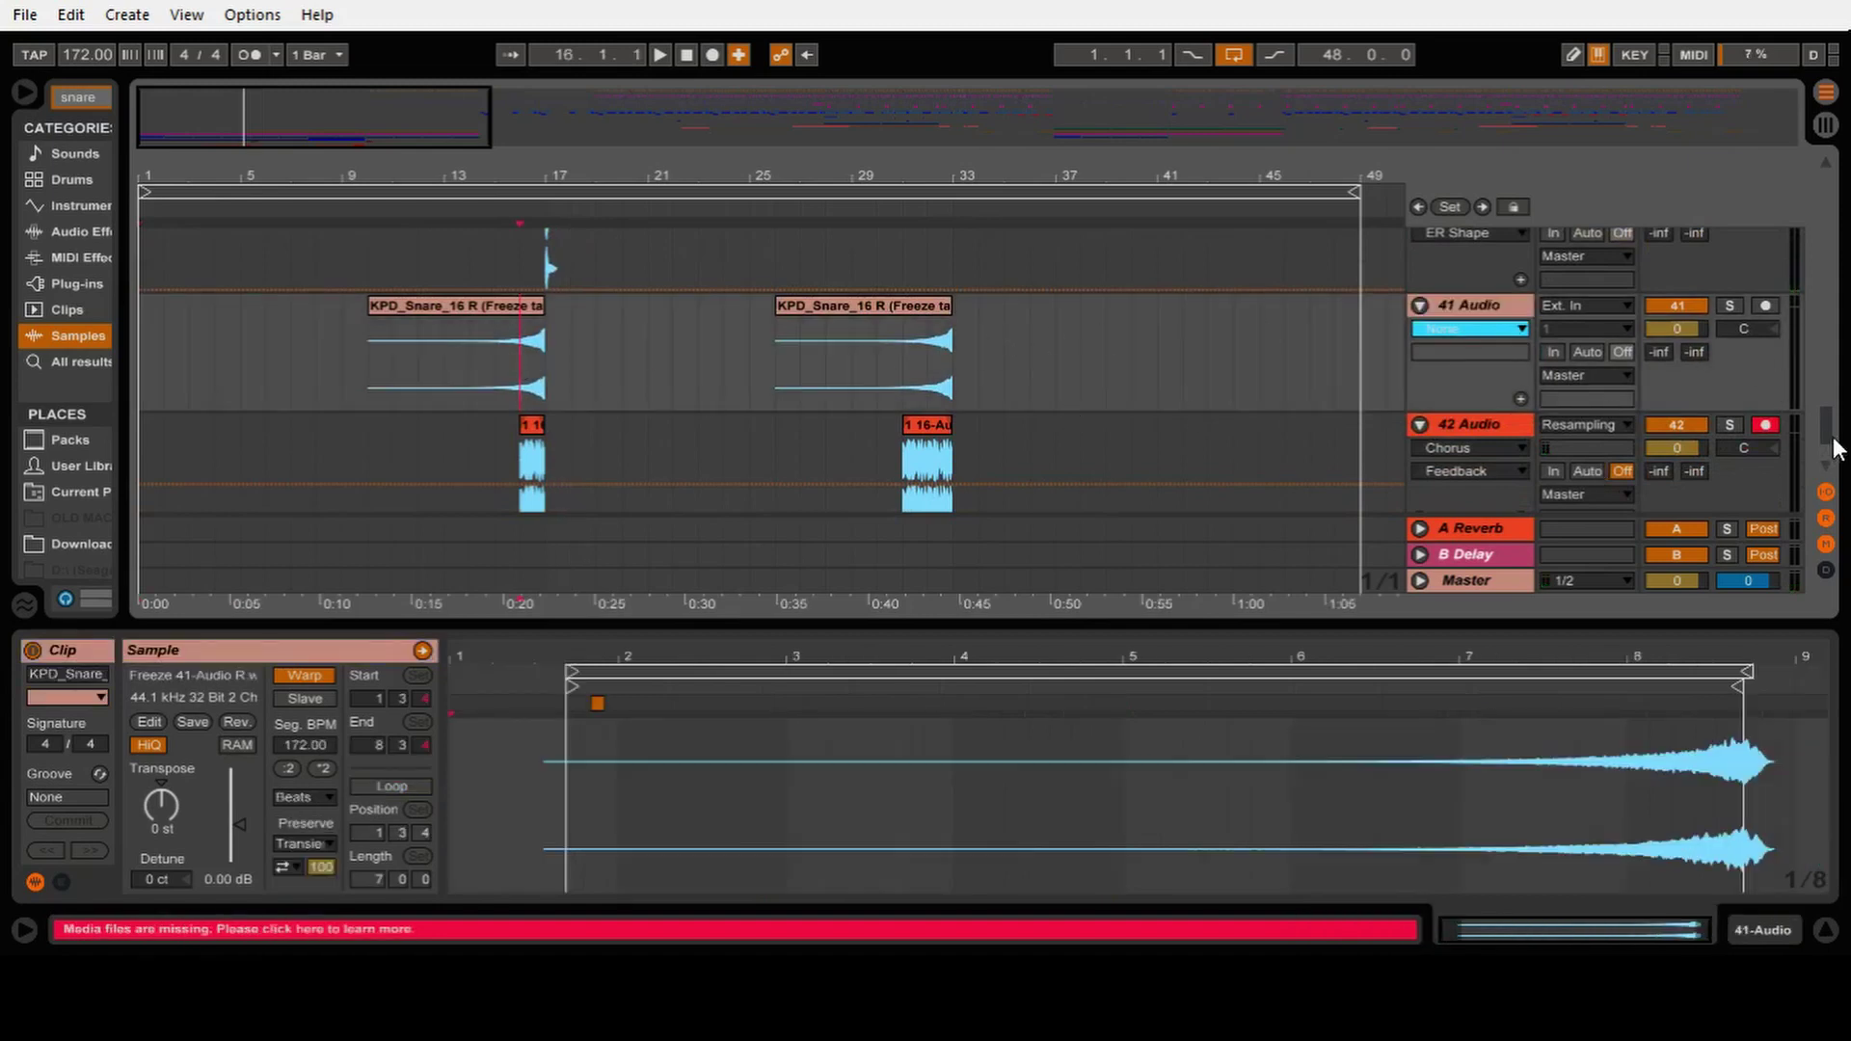
click(1462, 305)
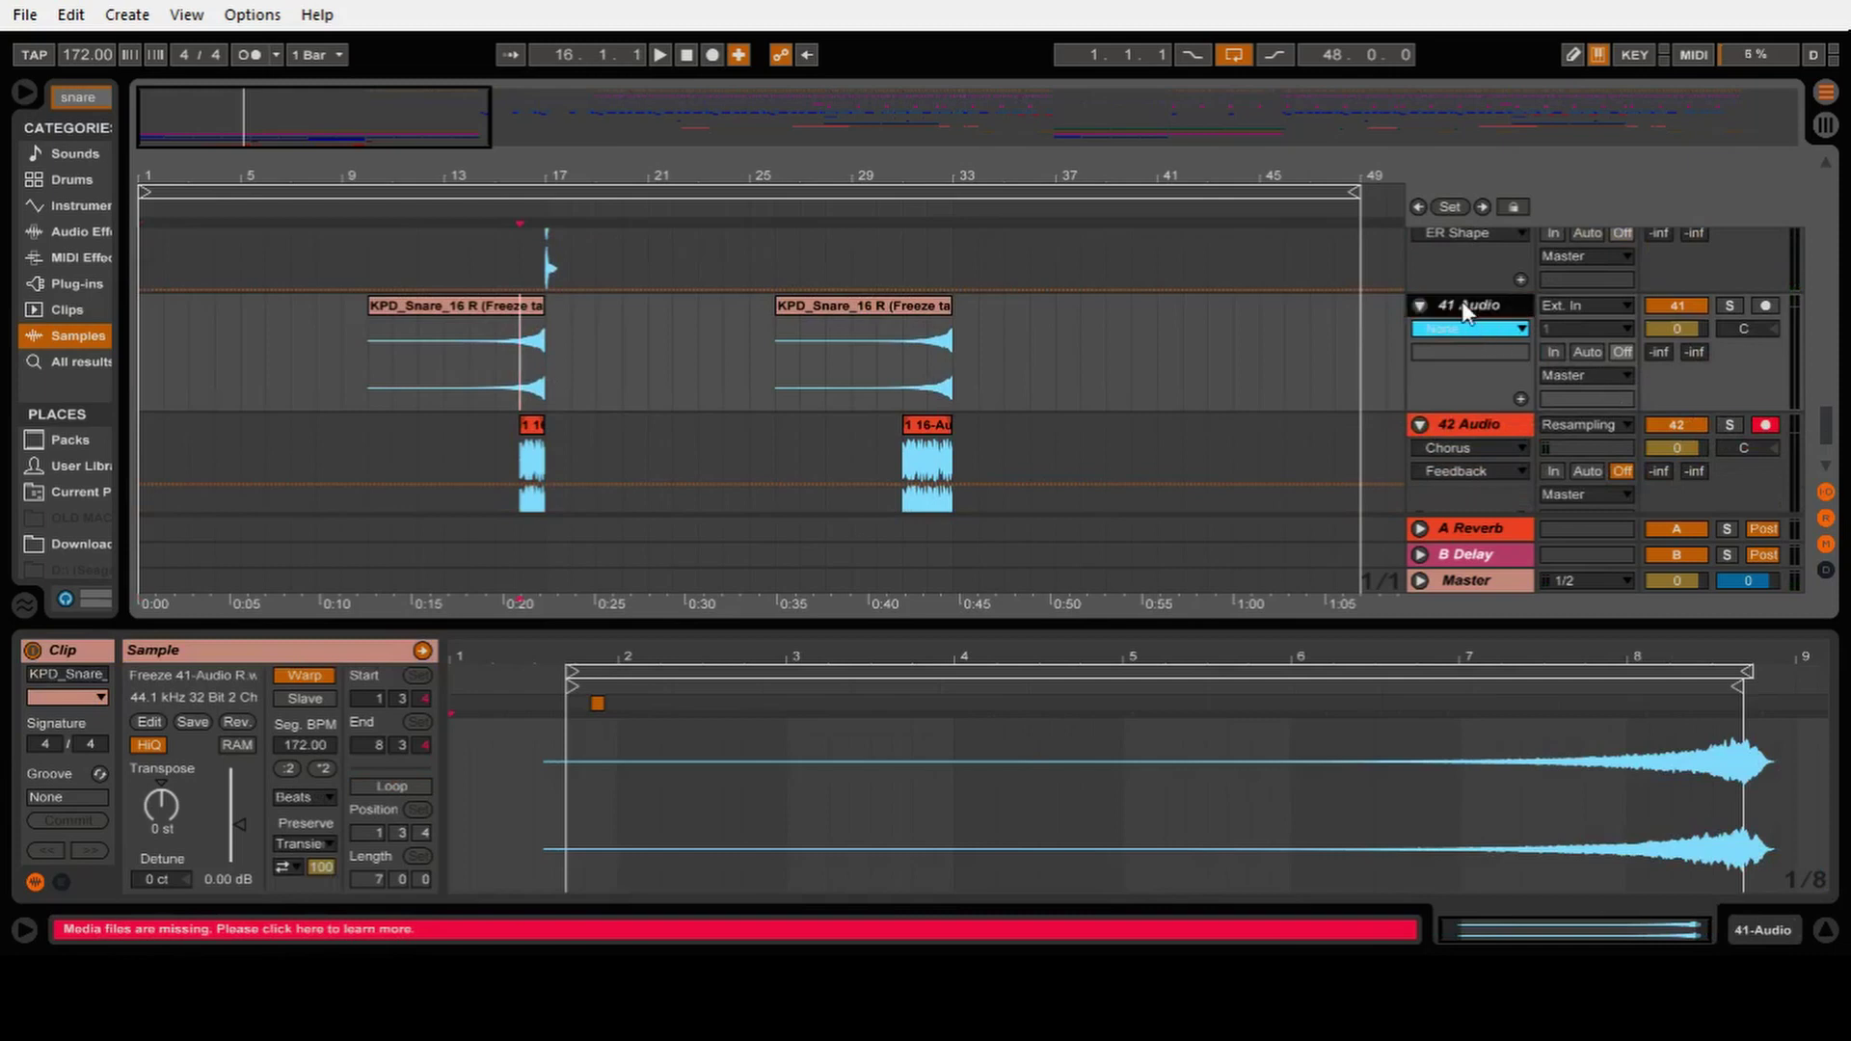
Step: Undo track 42's resampled clips, widen the browser, and preview several snare samples
key(ctrl+z)
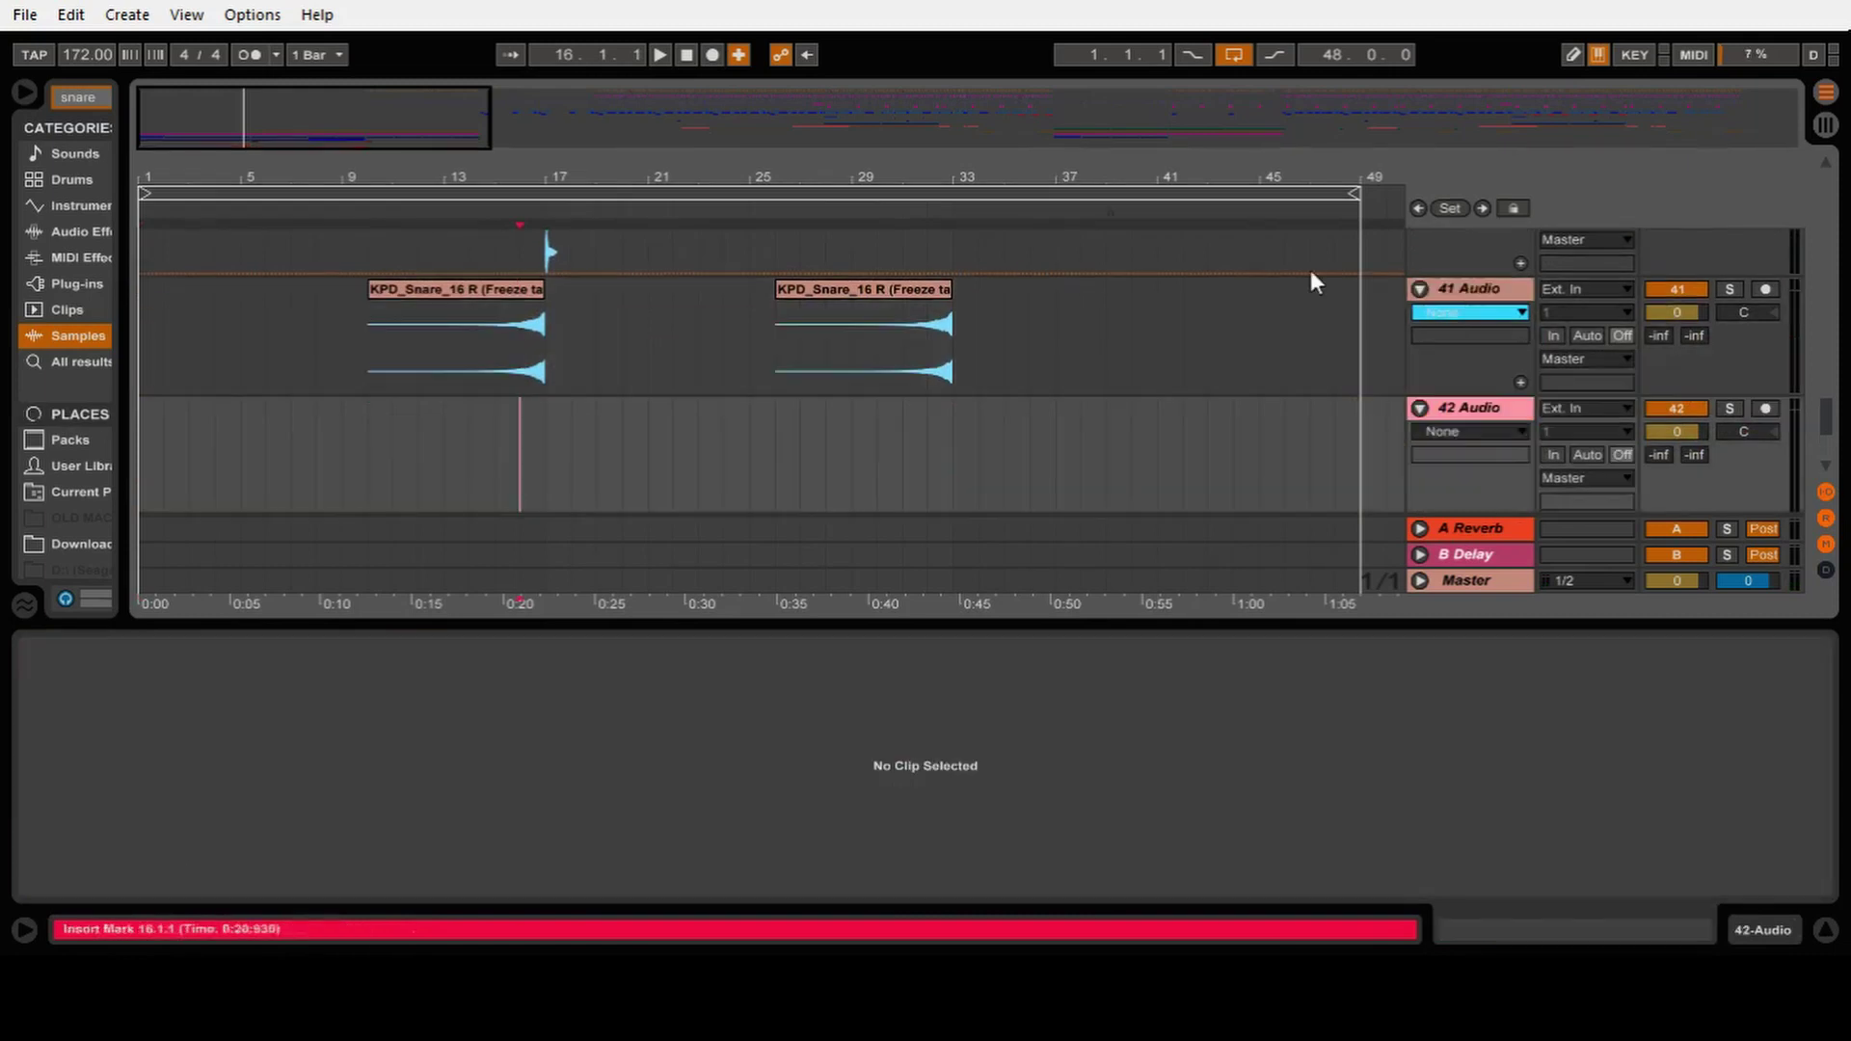
drag(122, 219, 402, 307)
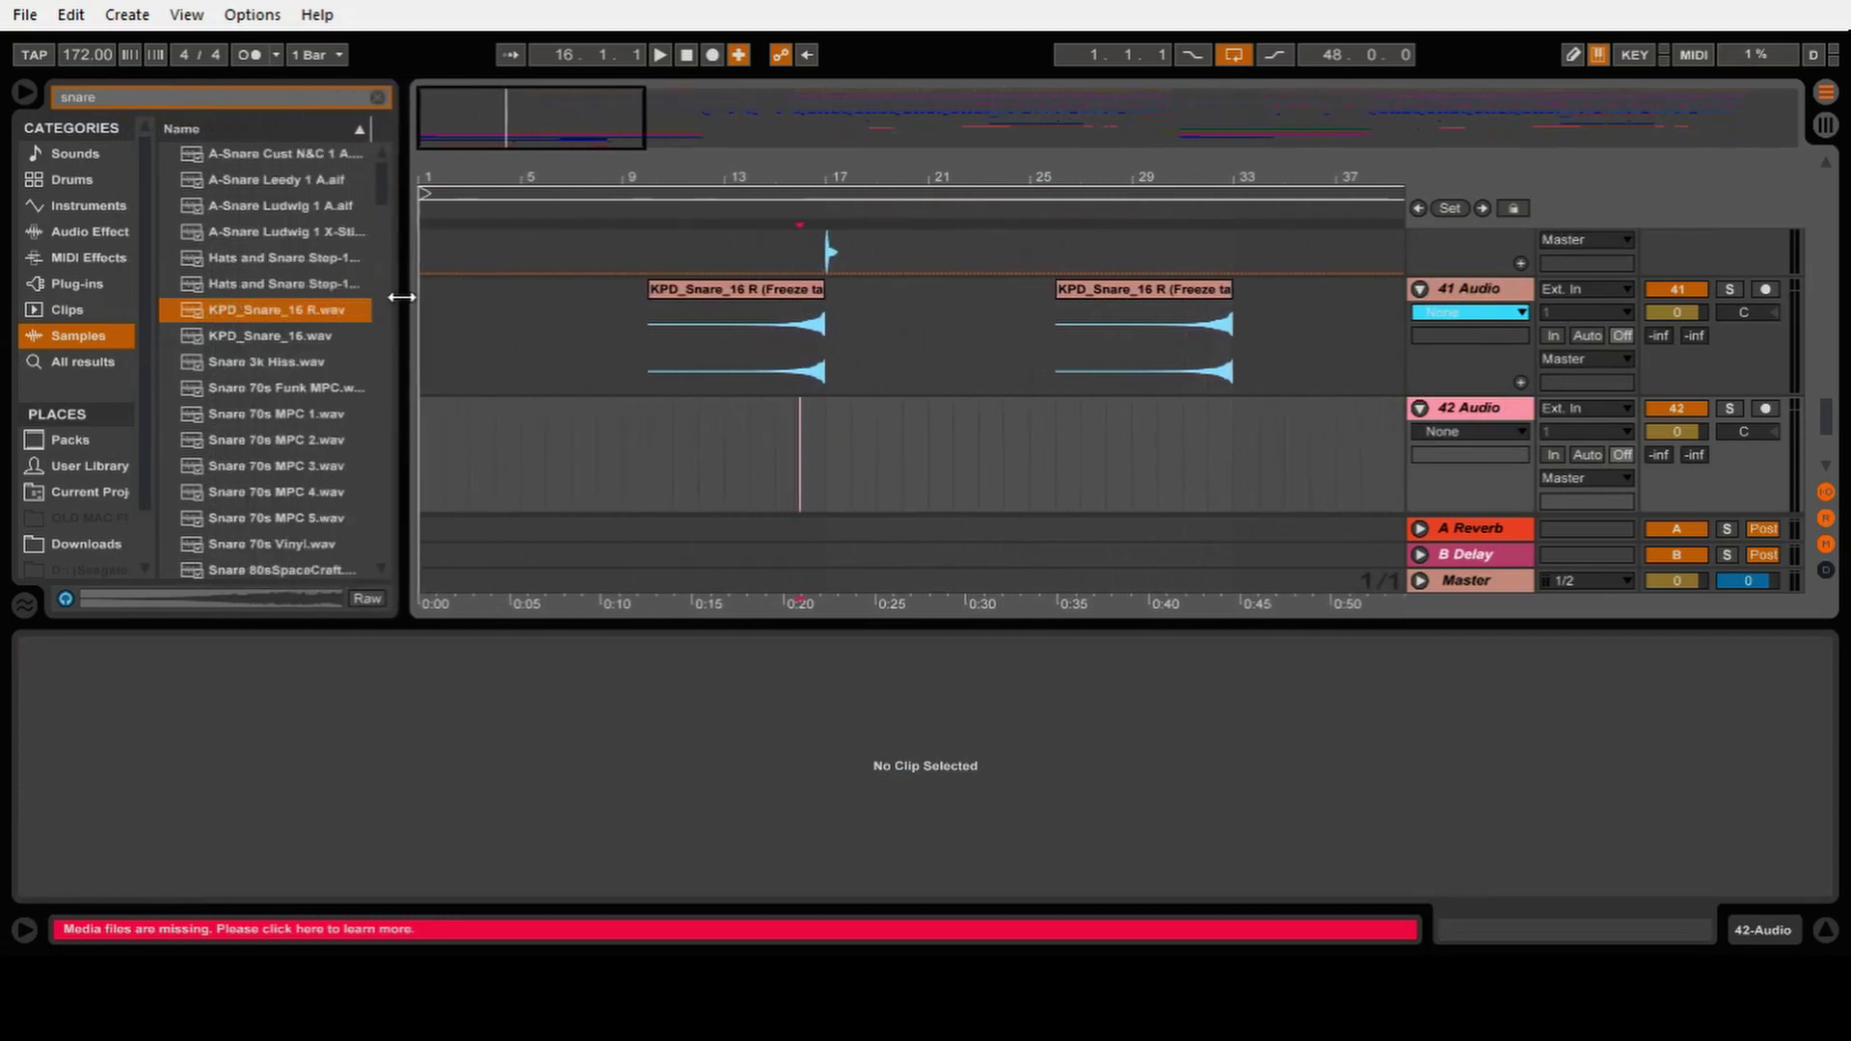
click(305, 309)
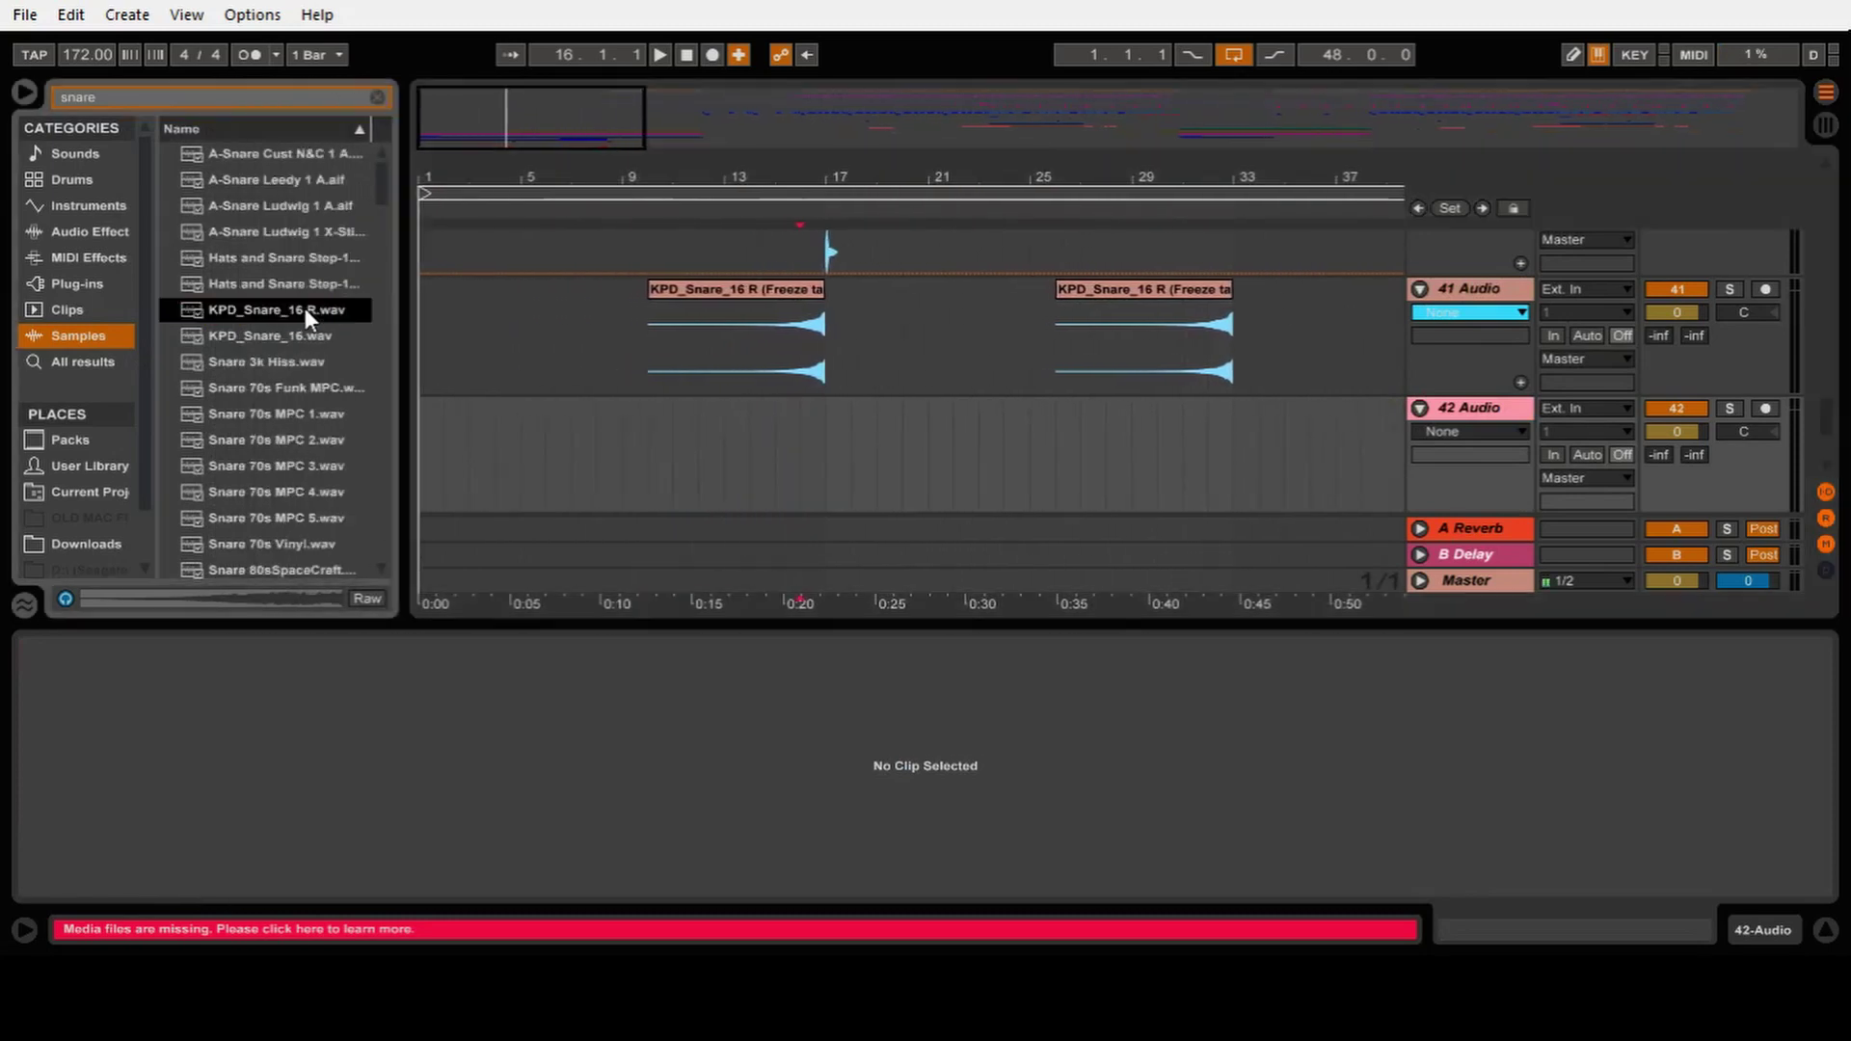
click(264, 337)
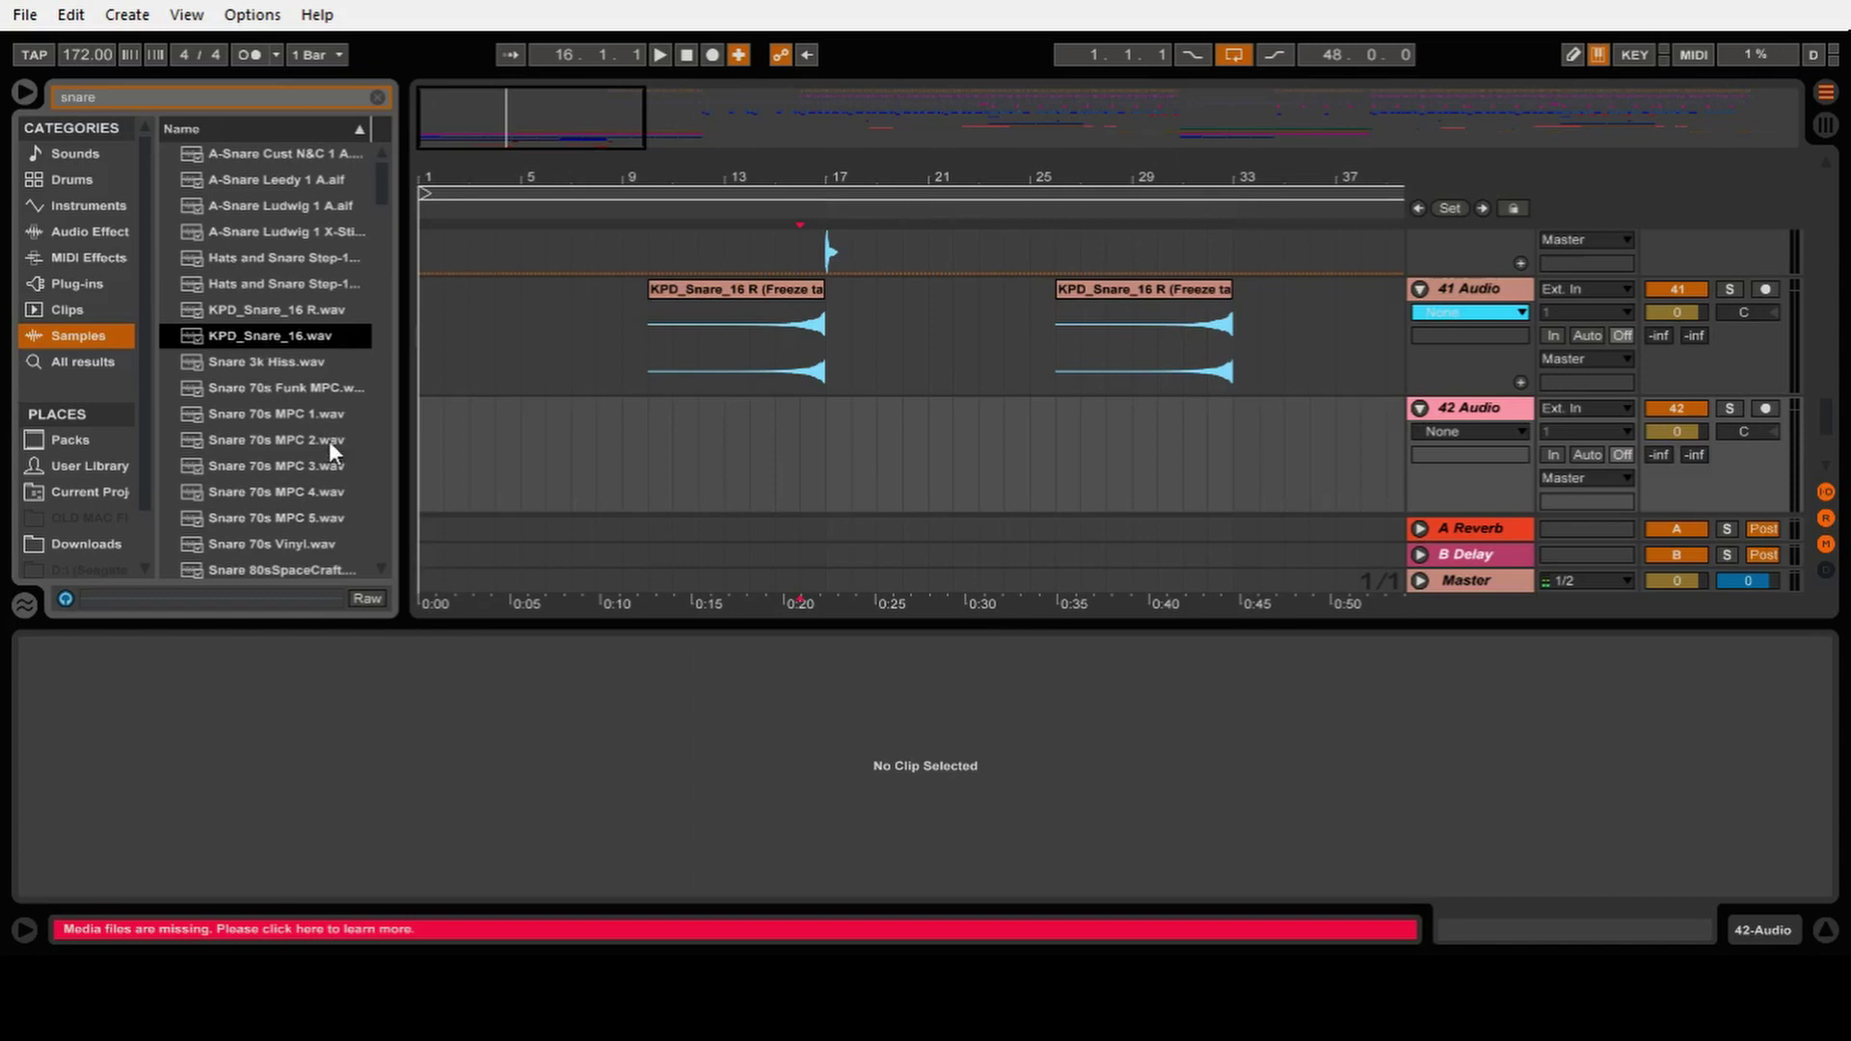
click(222, 207)
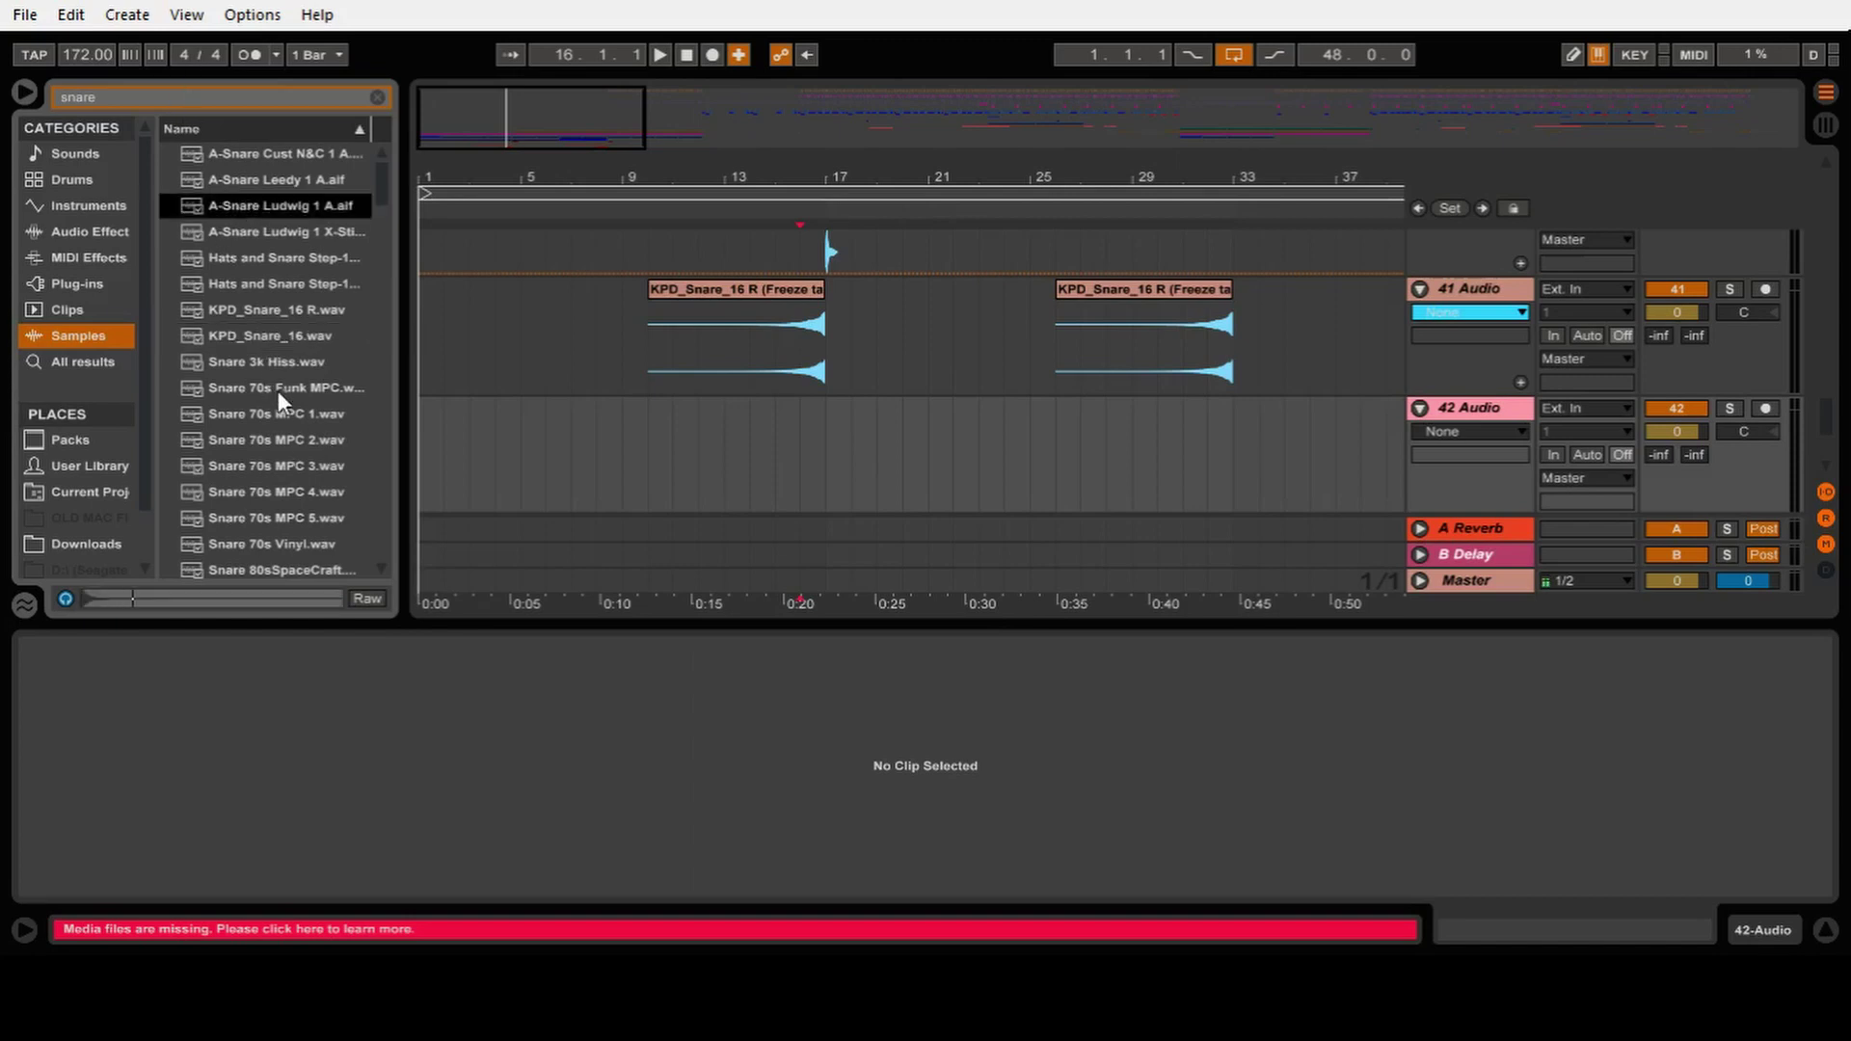
click(280, 415)
click(280, 463)
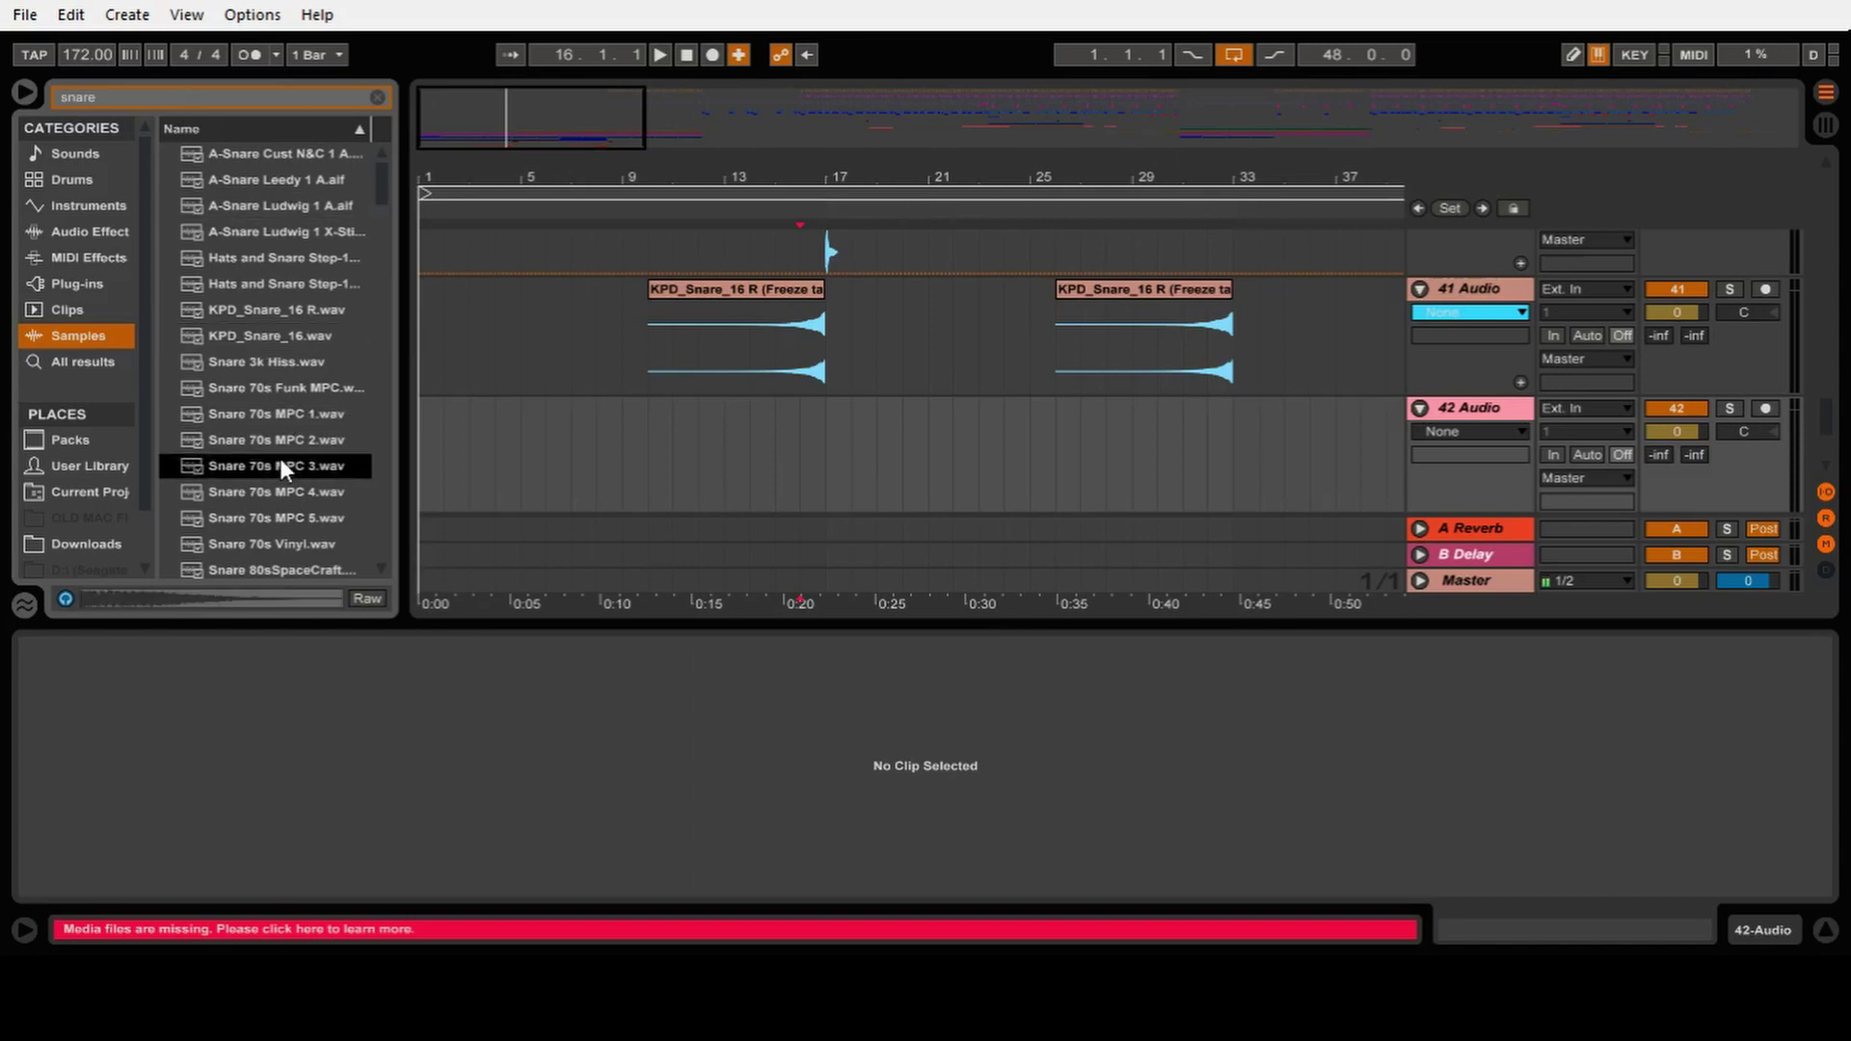
Step: Insert Snare 70s MPC 3.wav at bar 5 on track 42 and solo that track
key(ctrl+z)
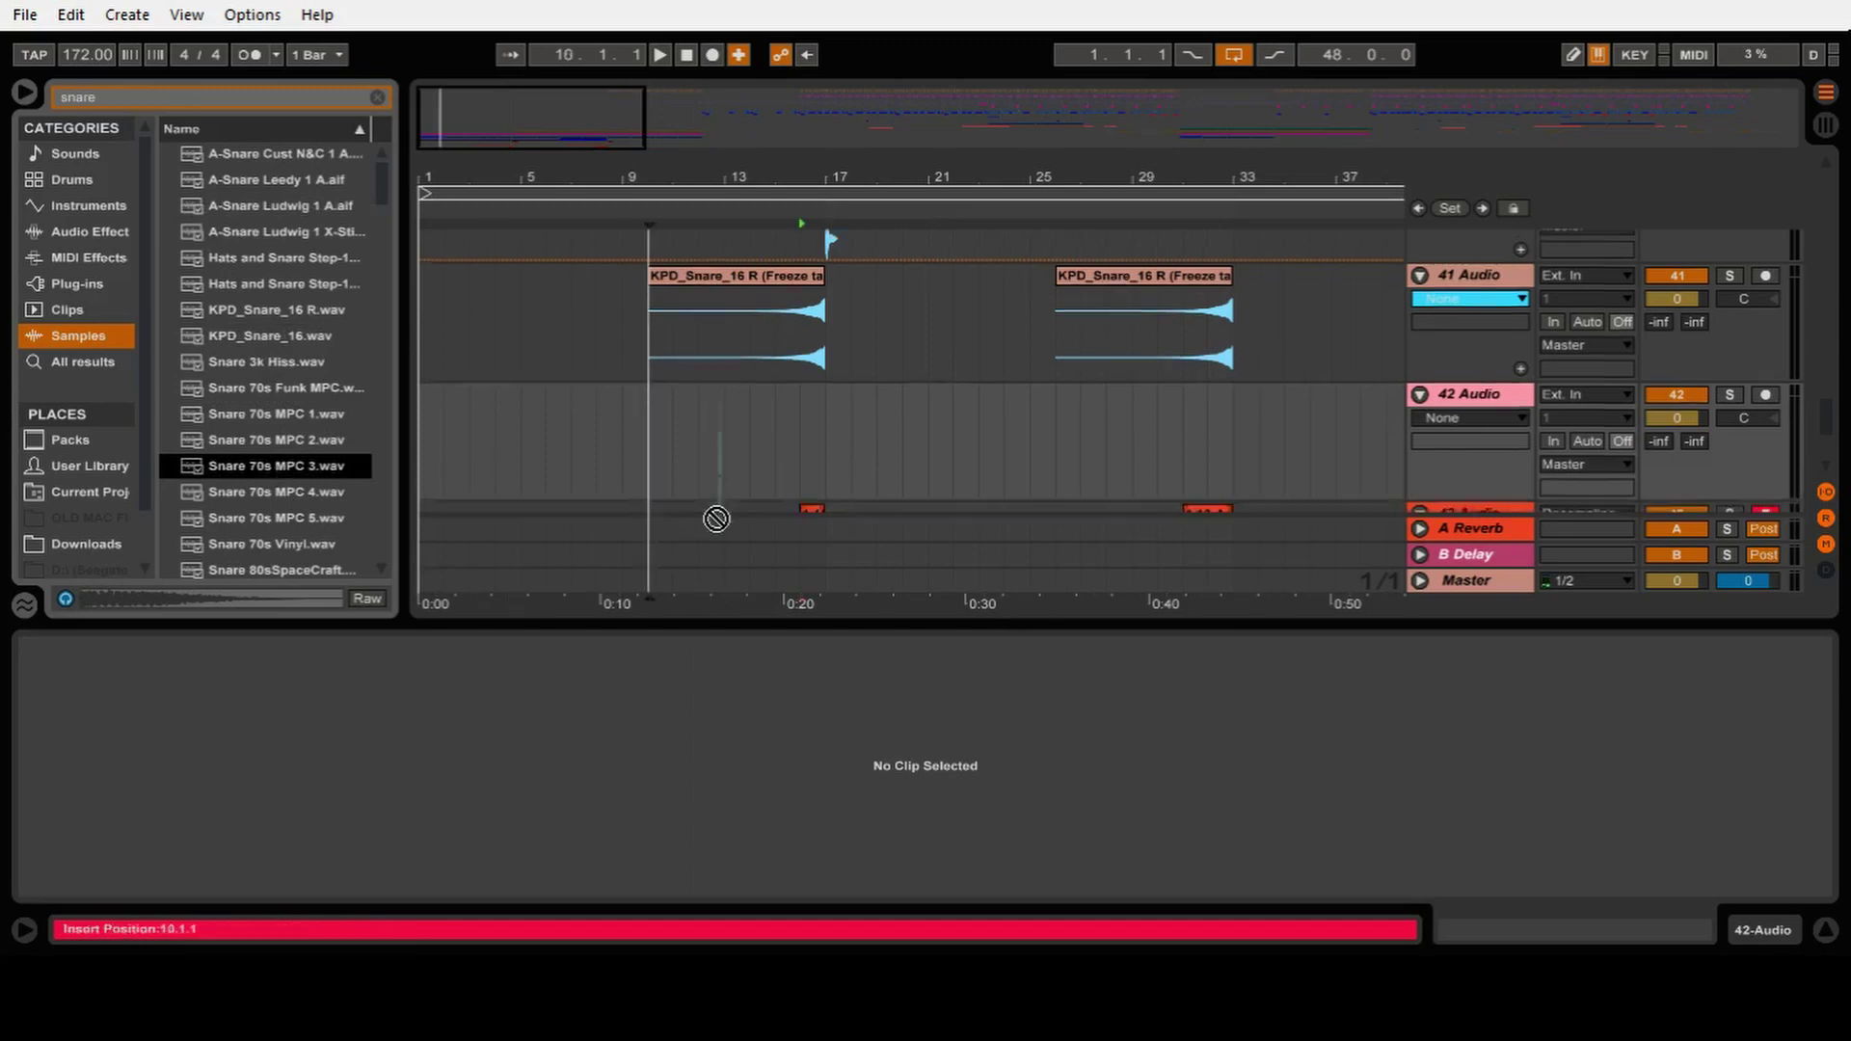
click(558, 395)
click(530, 393)
double_click(275, 466)
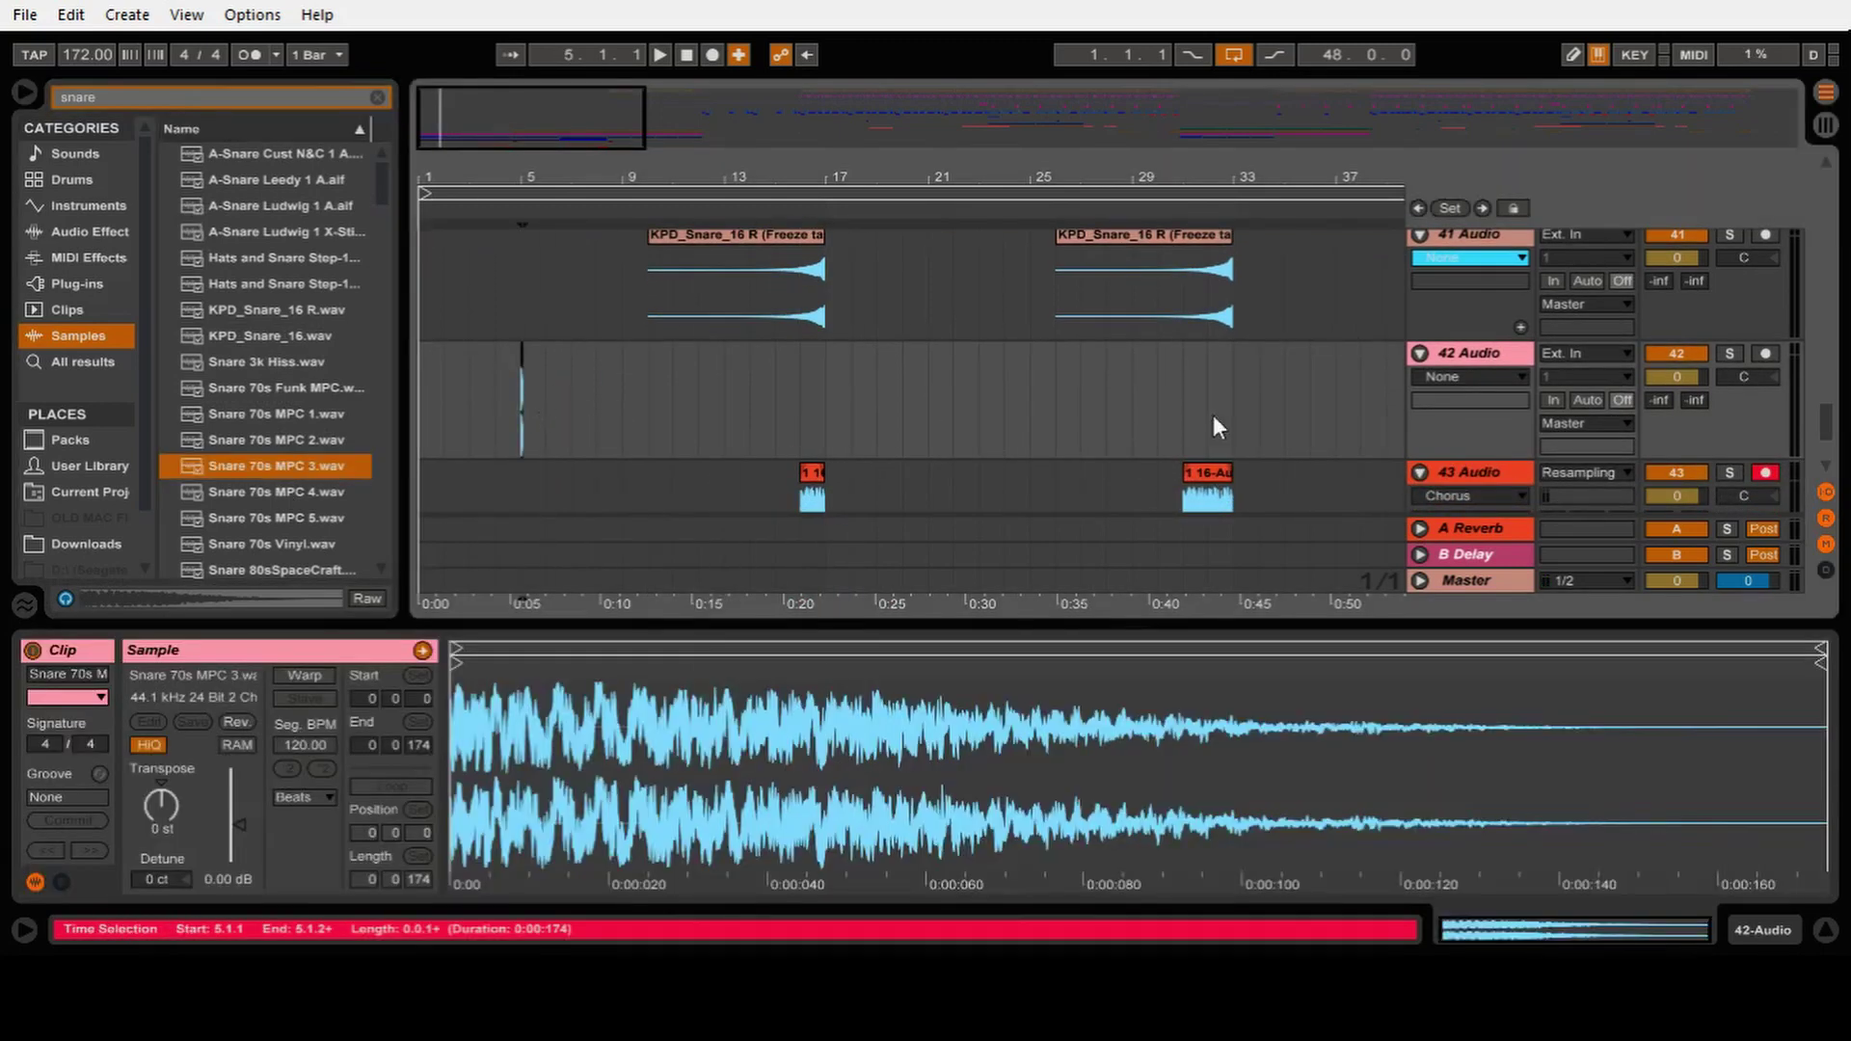
click(1730, 354)
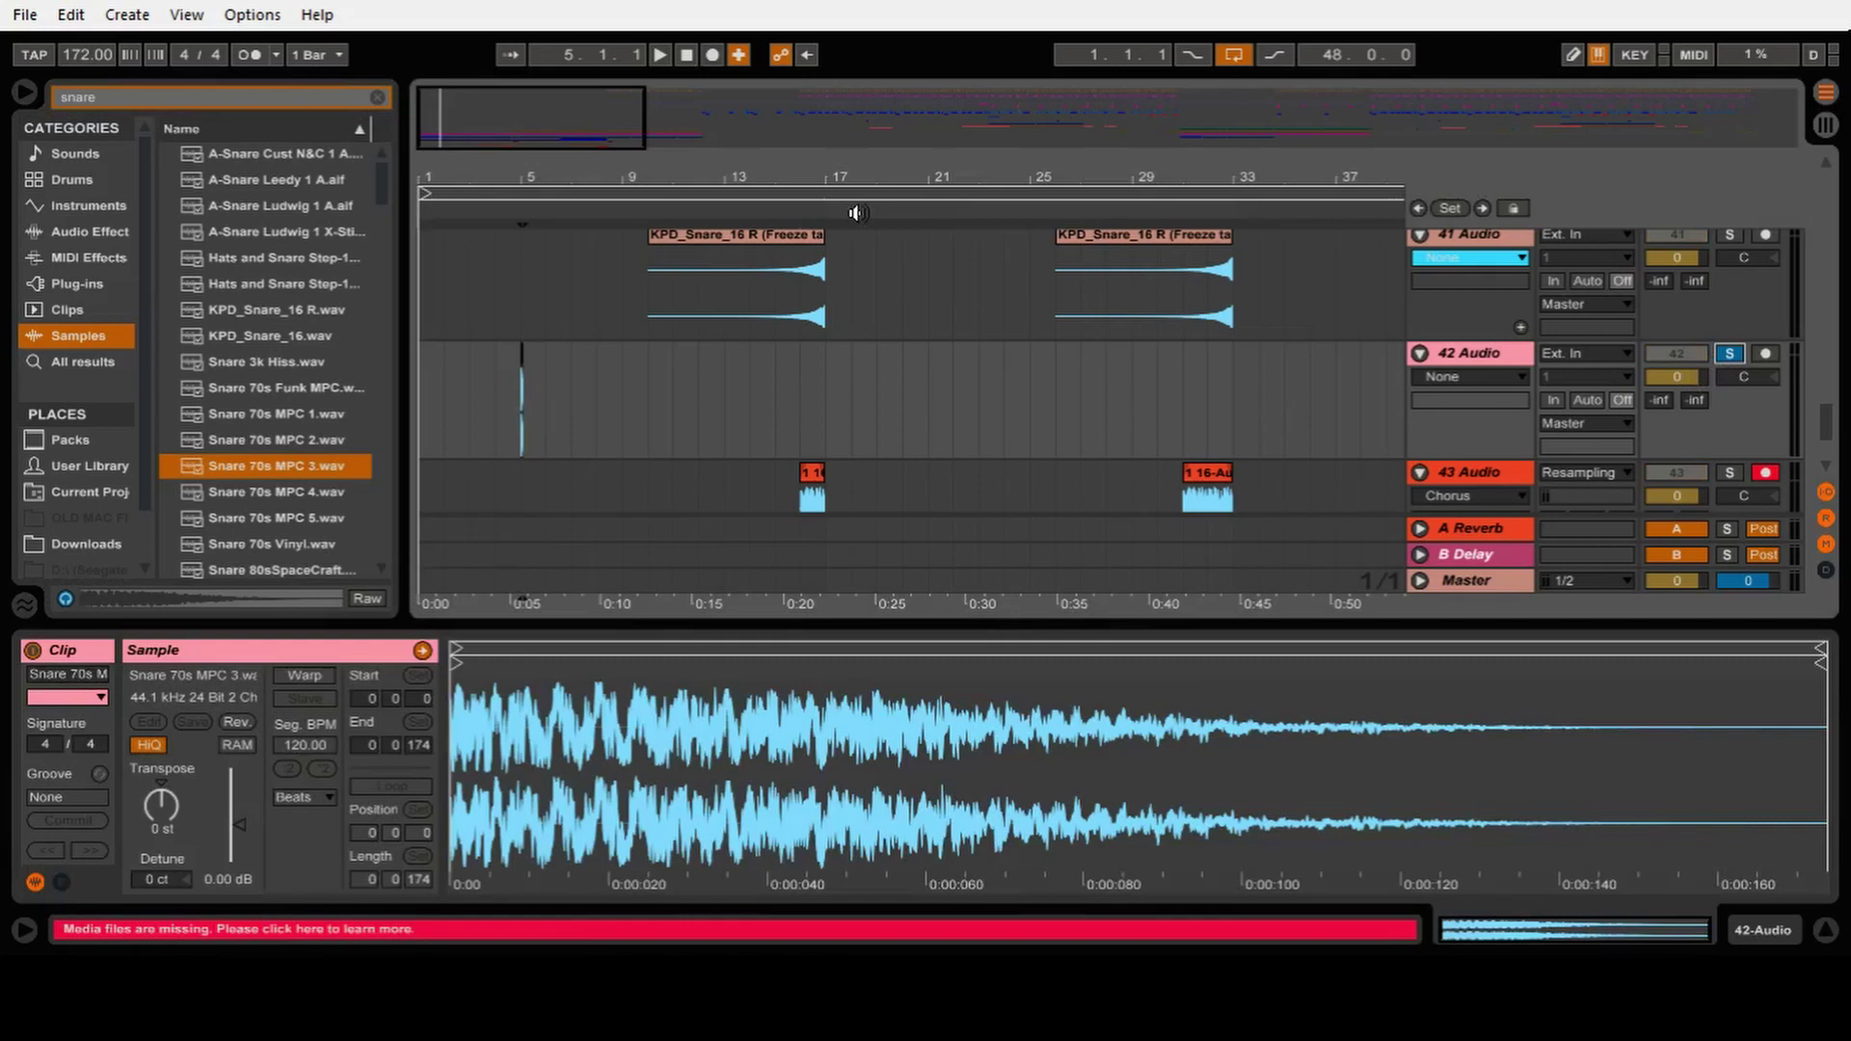
Step: Add a Reverb to track 42: wetter mix, High quality, 9.81 s decay
click(96, 233)
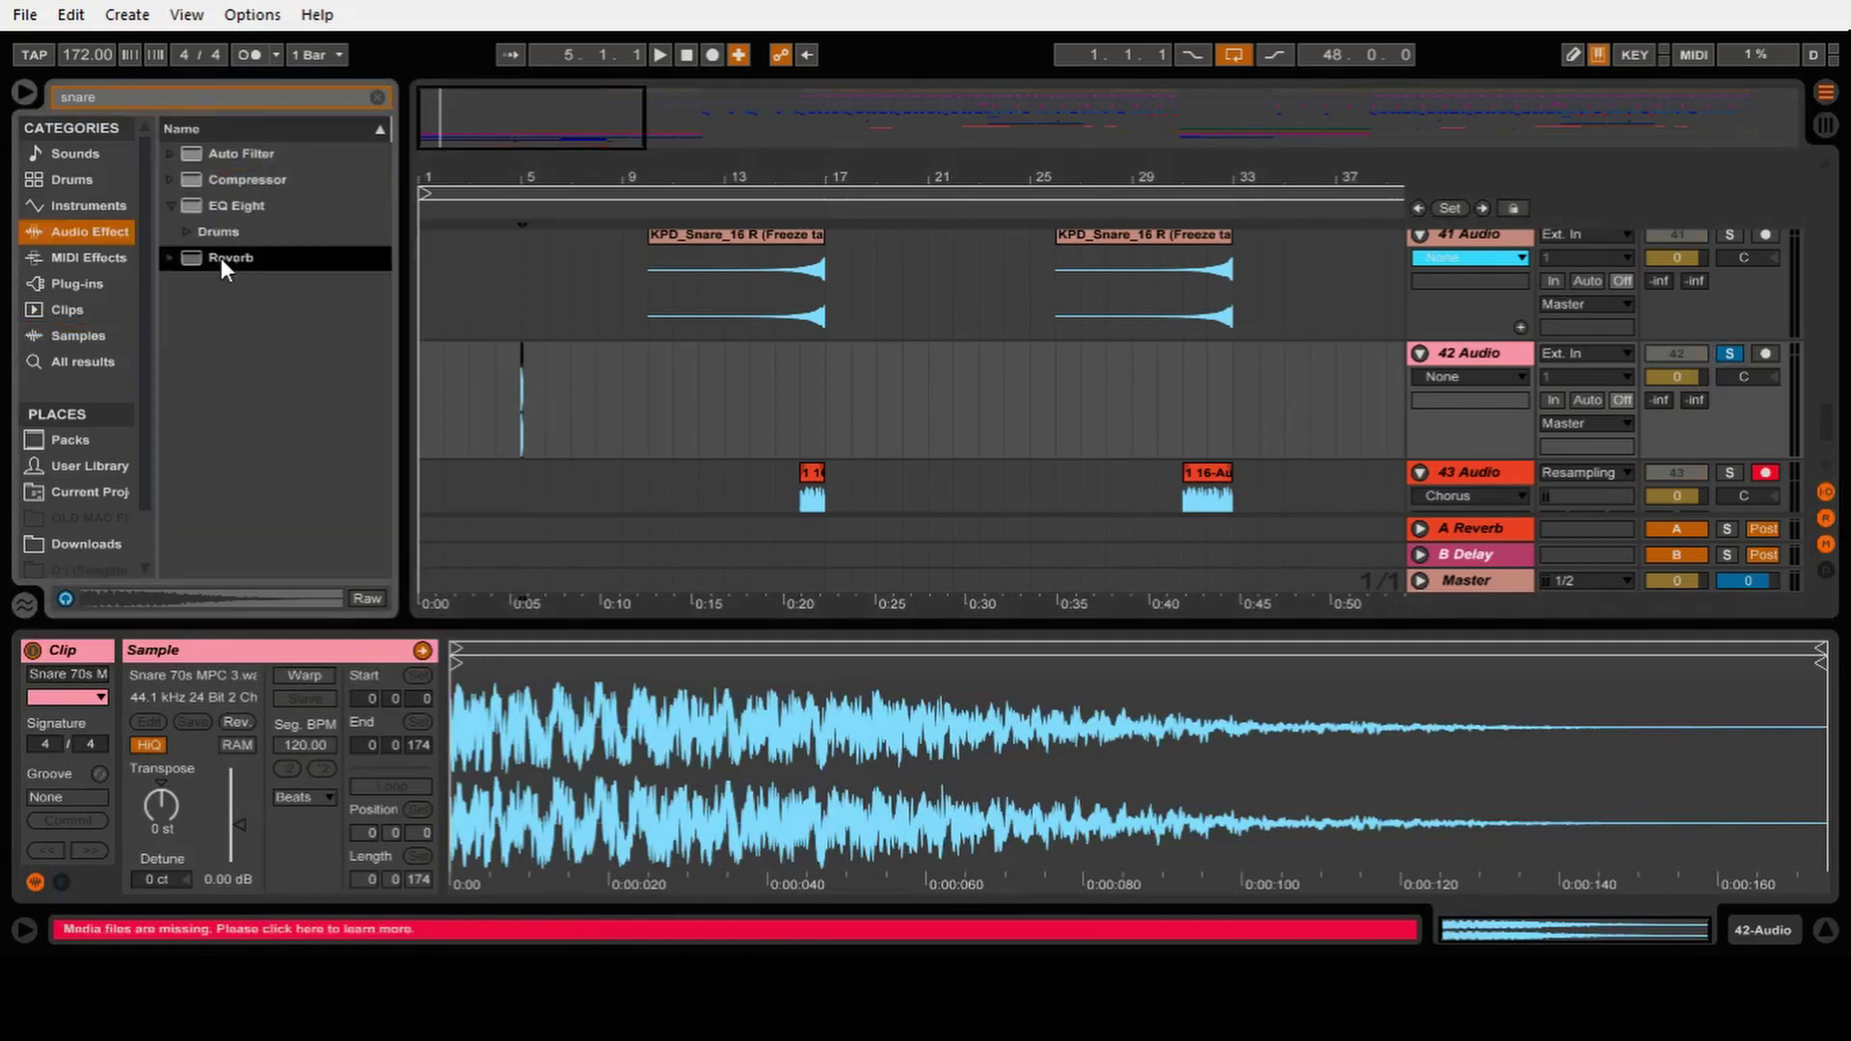
drag(457, 355, 512, 393)
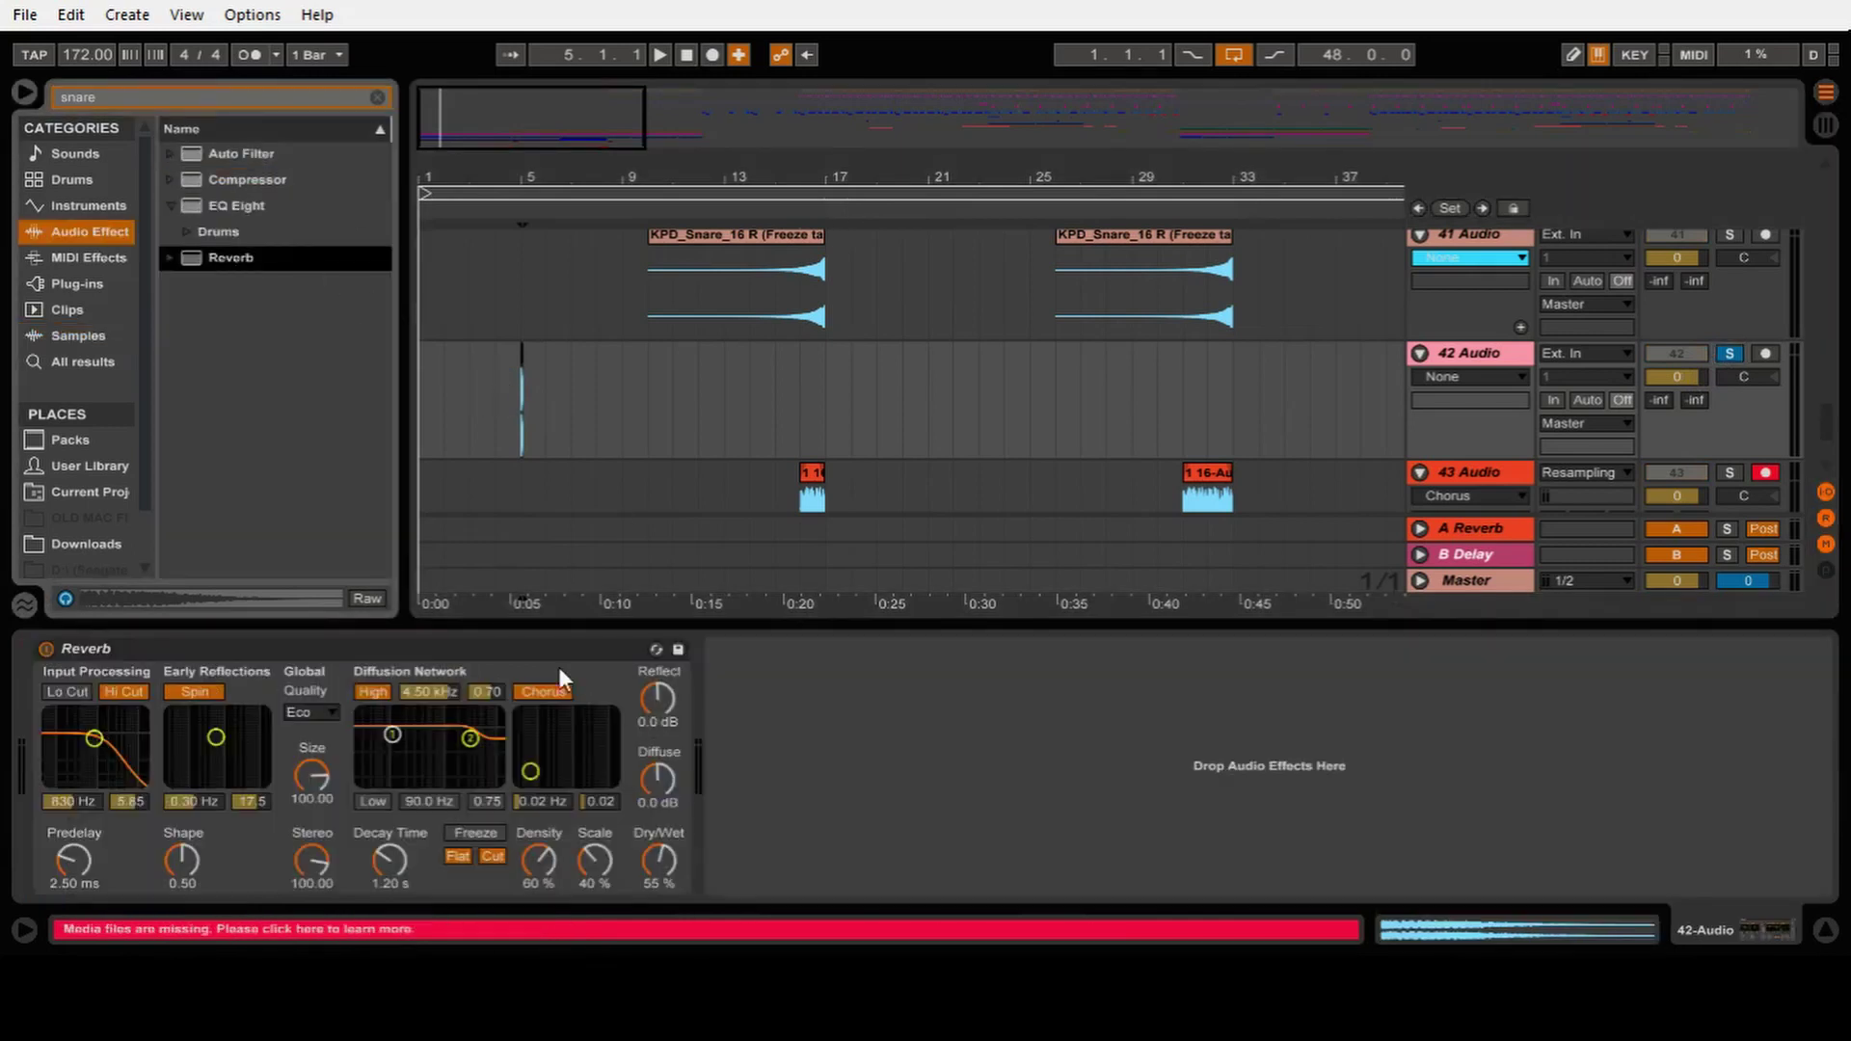
drag(662, 853, 661, 822)
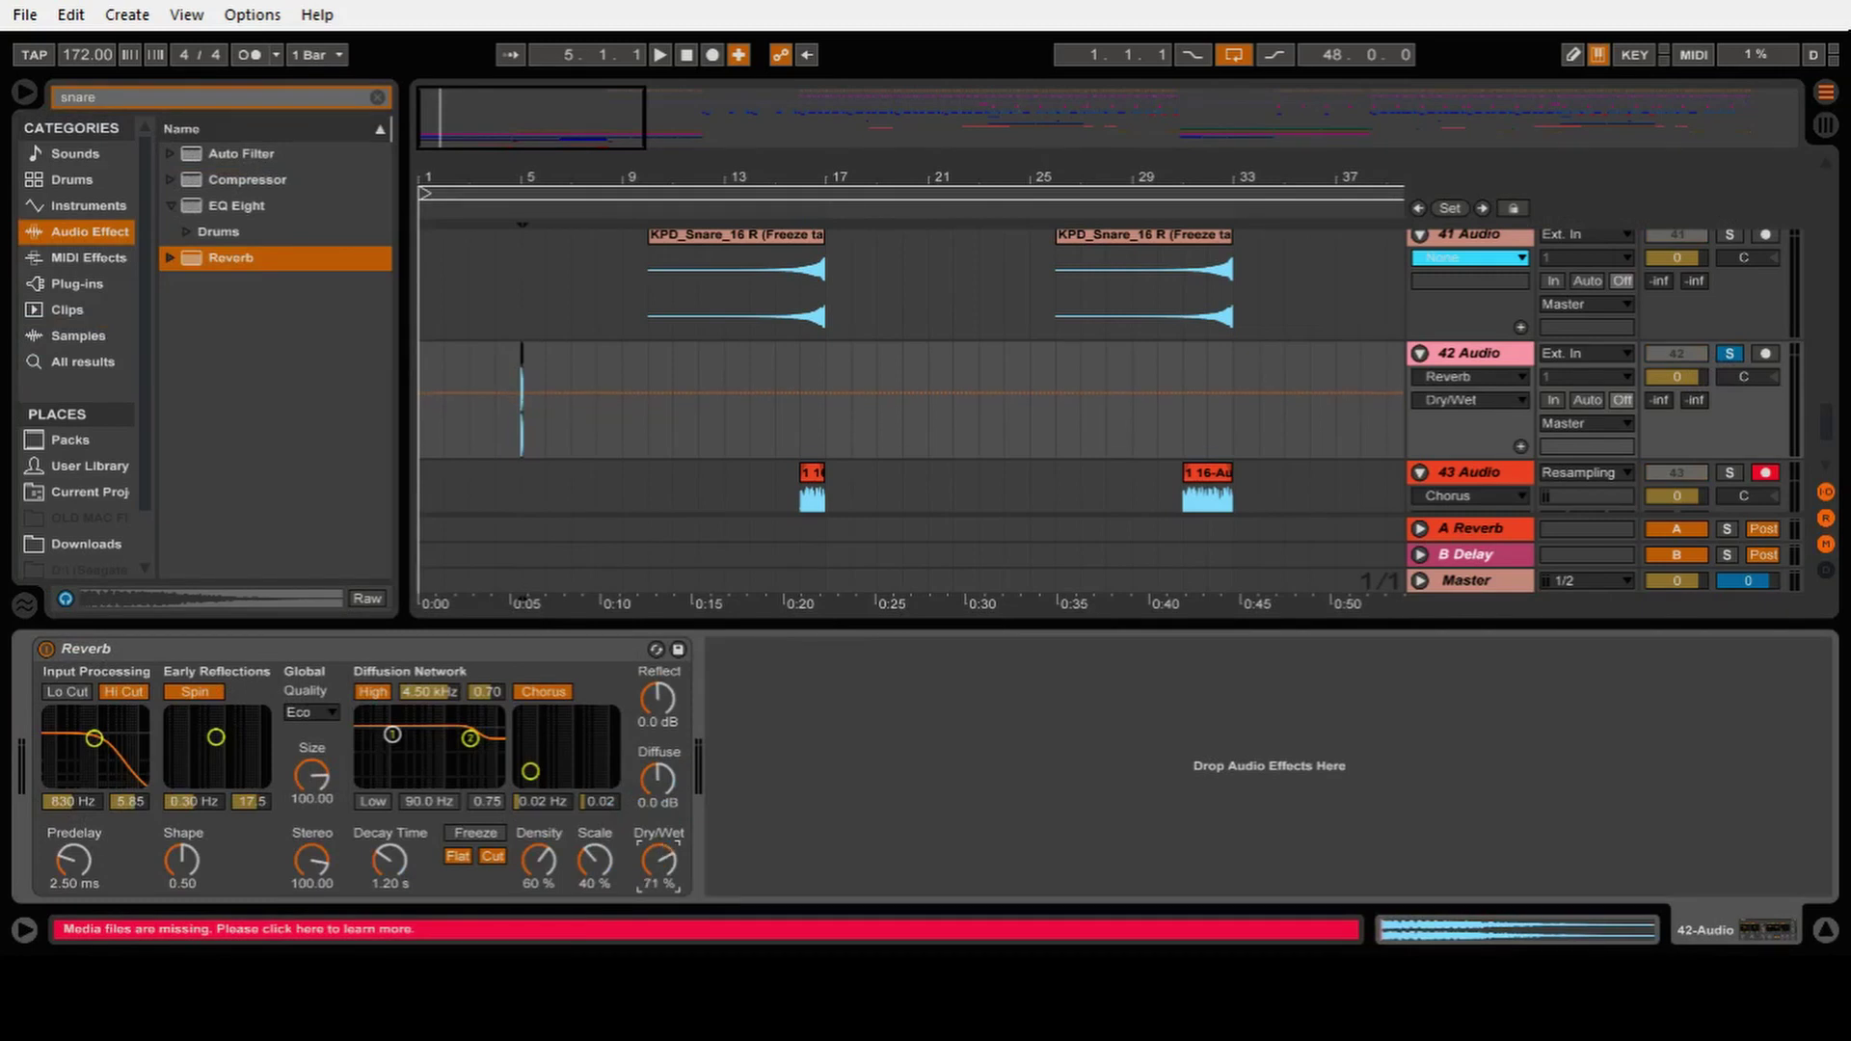
click(309, 714)
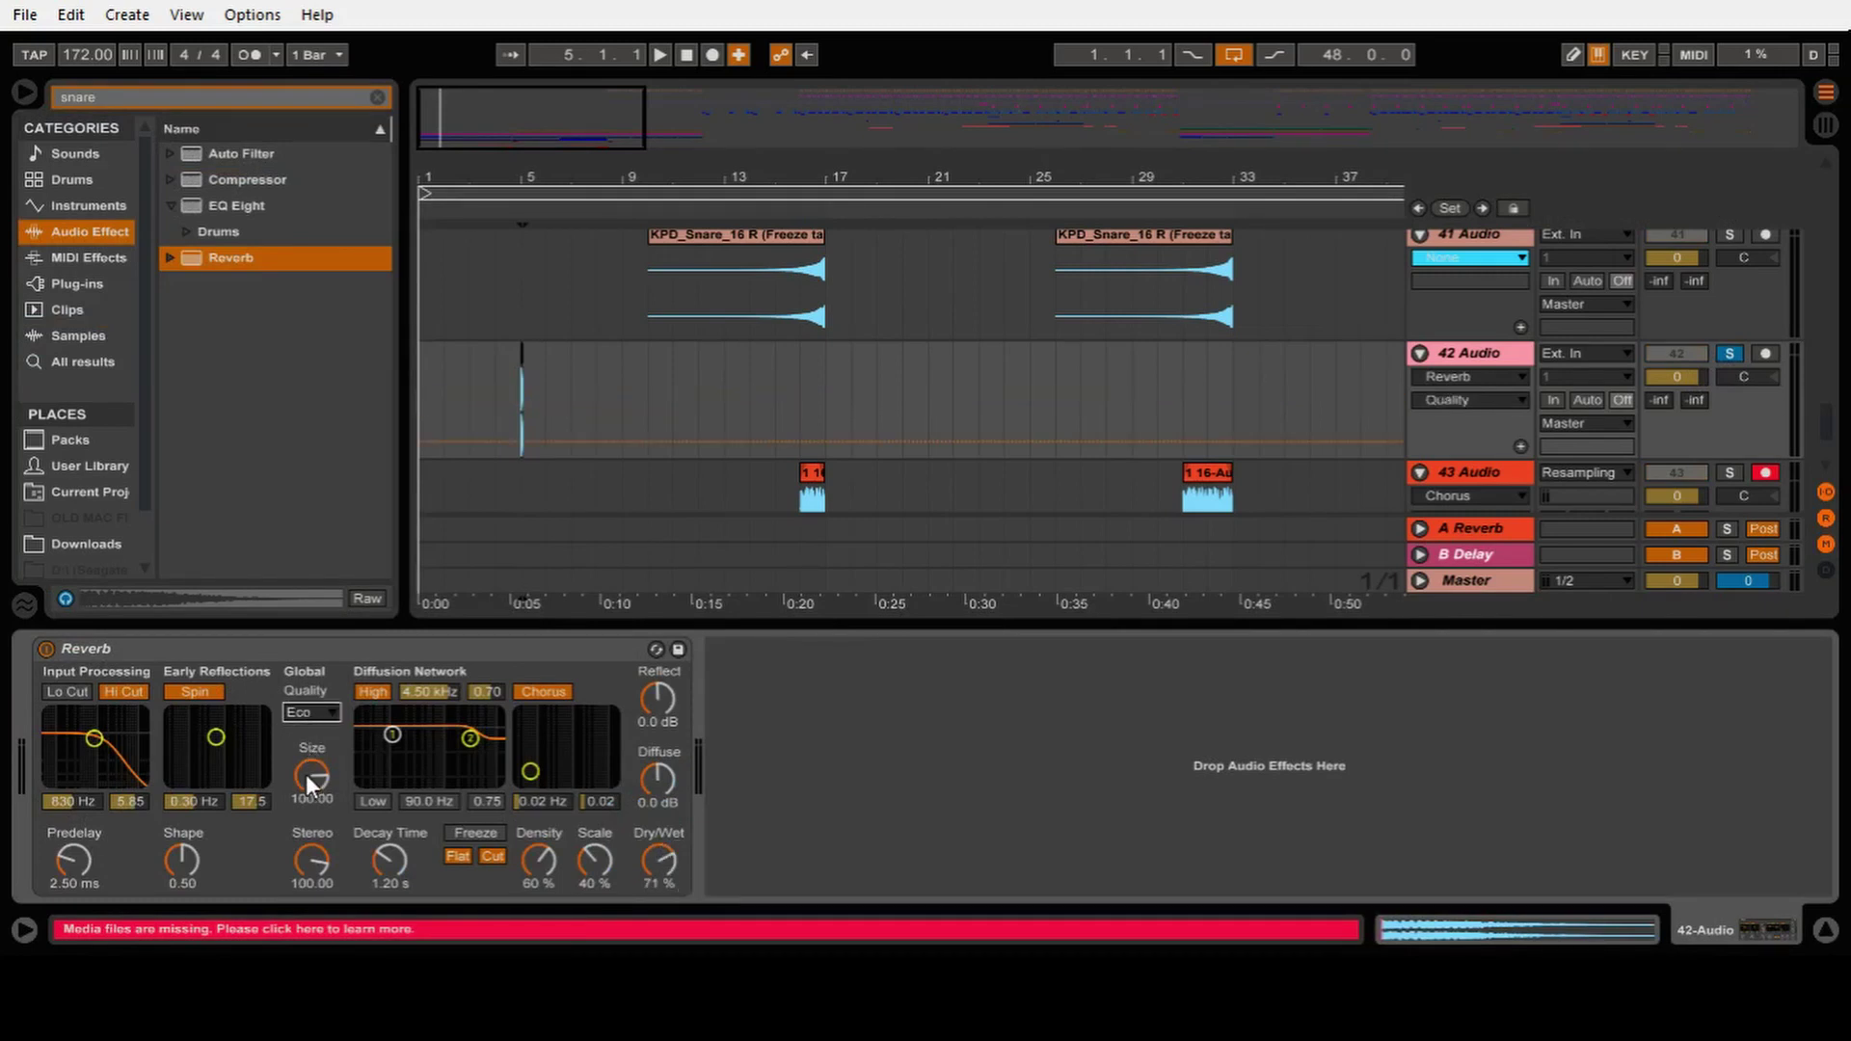
key(Up)
key(Up)
drag(394, 858, 393, 820)
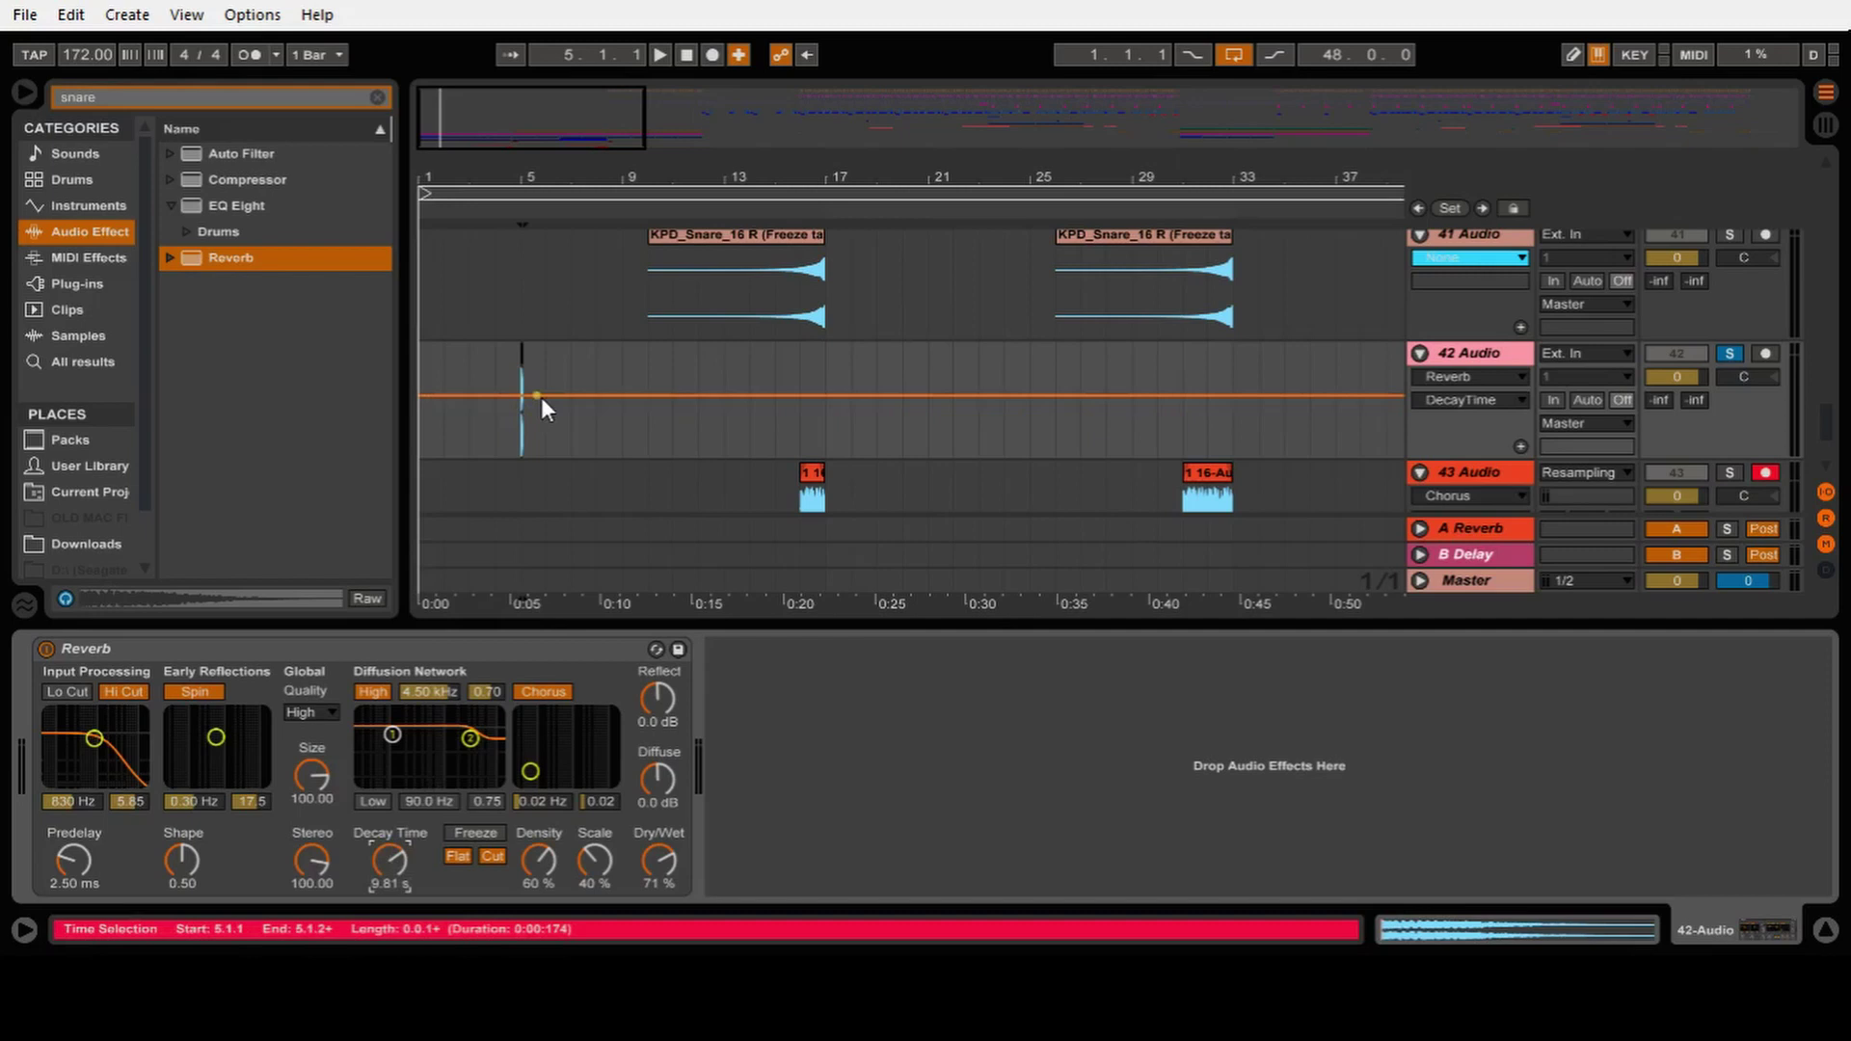
Step: Play the reverbed snare from bar 5, then pick EQ Eight from the effects
click(517, 422)
key(space)
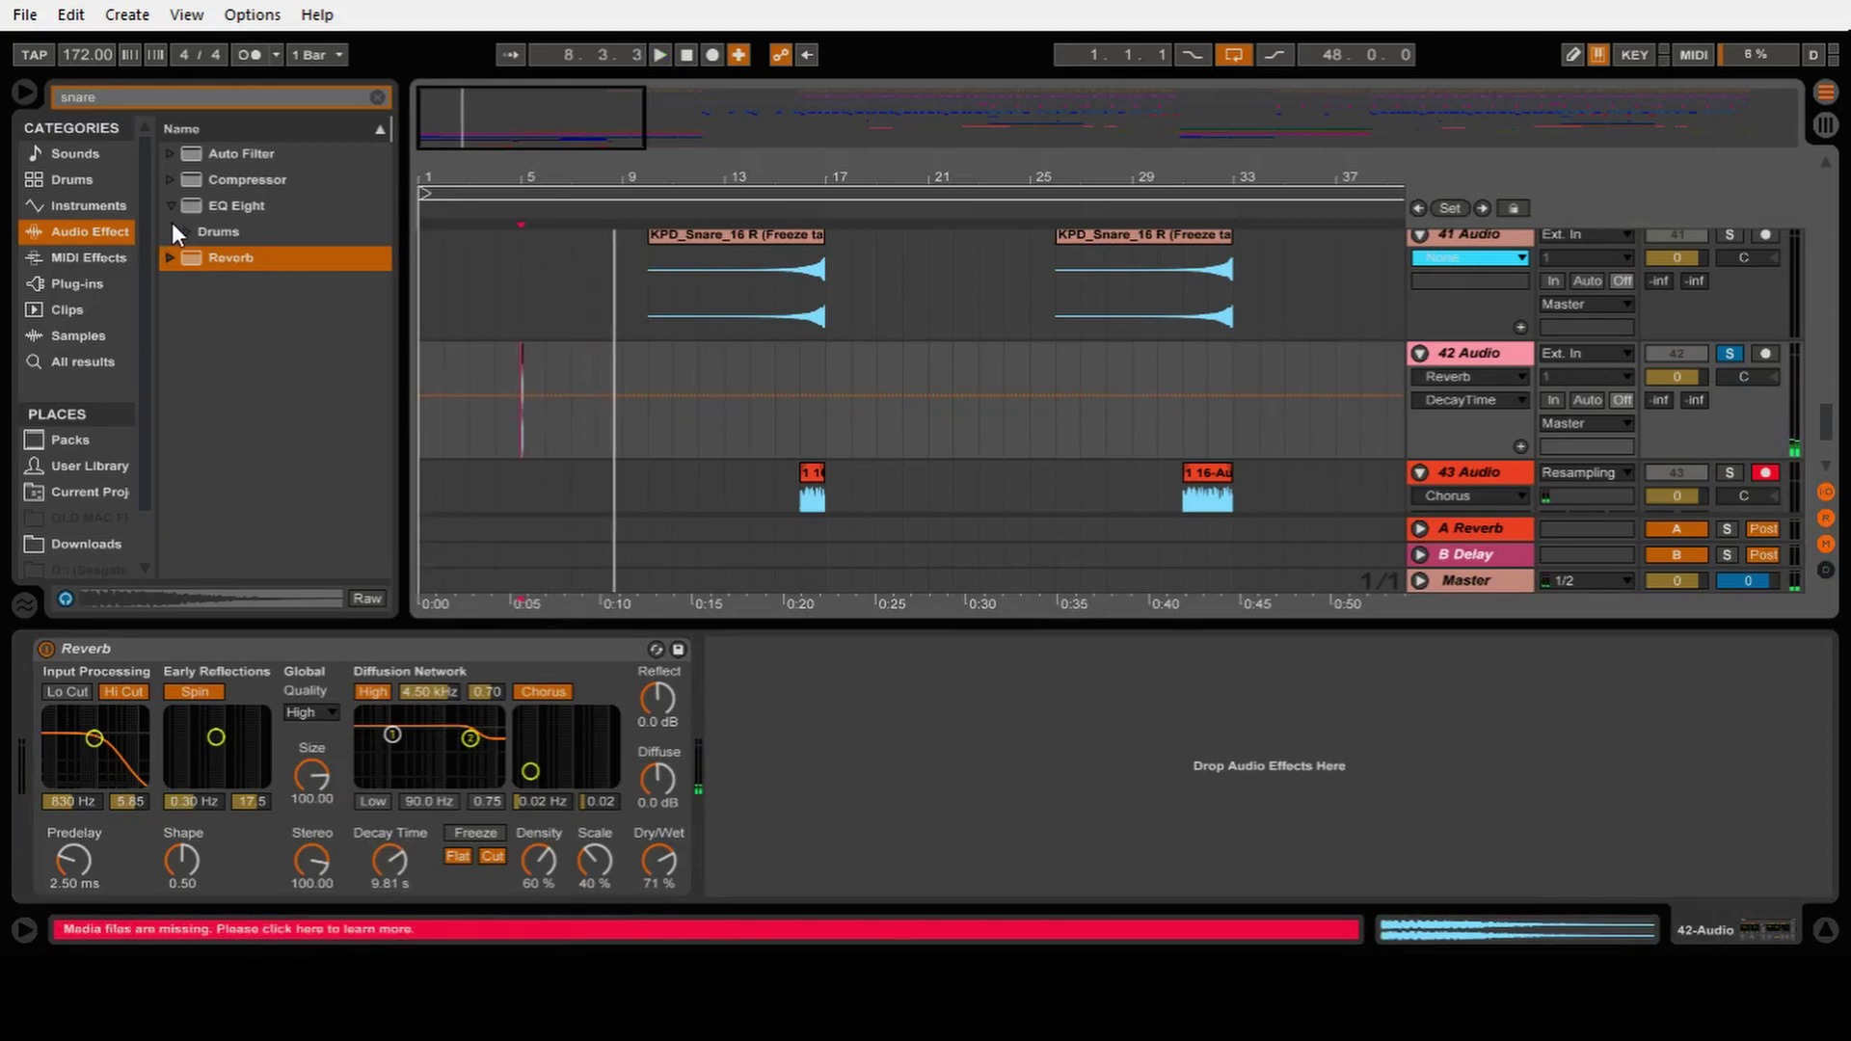
click(191, 205)
Step: Insert an EQ Eight before track 42's Reverb with band 1 as a low cut at 232 Hz
drag(236, 205, 270, 822)
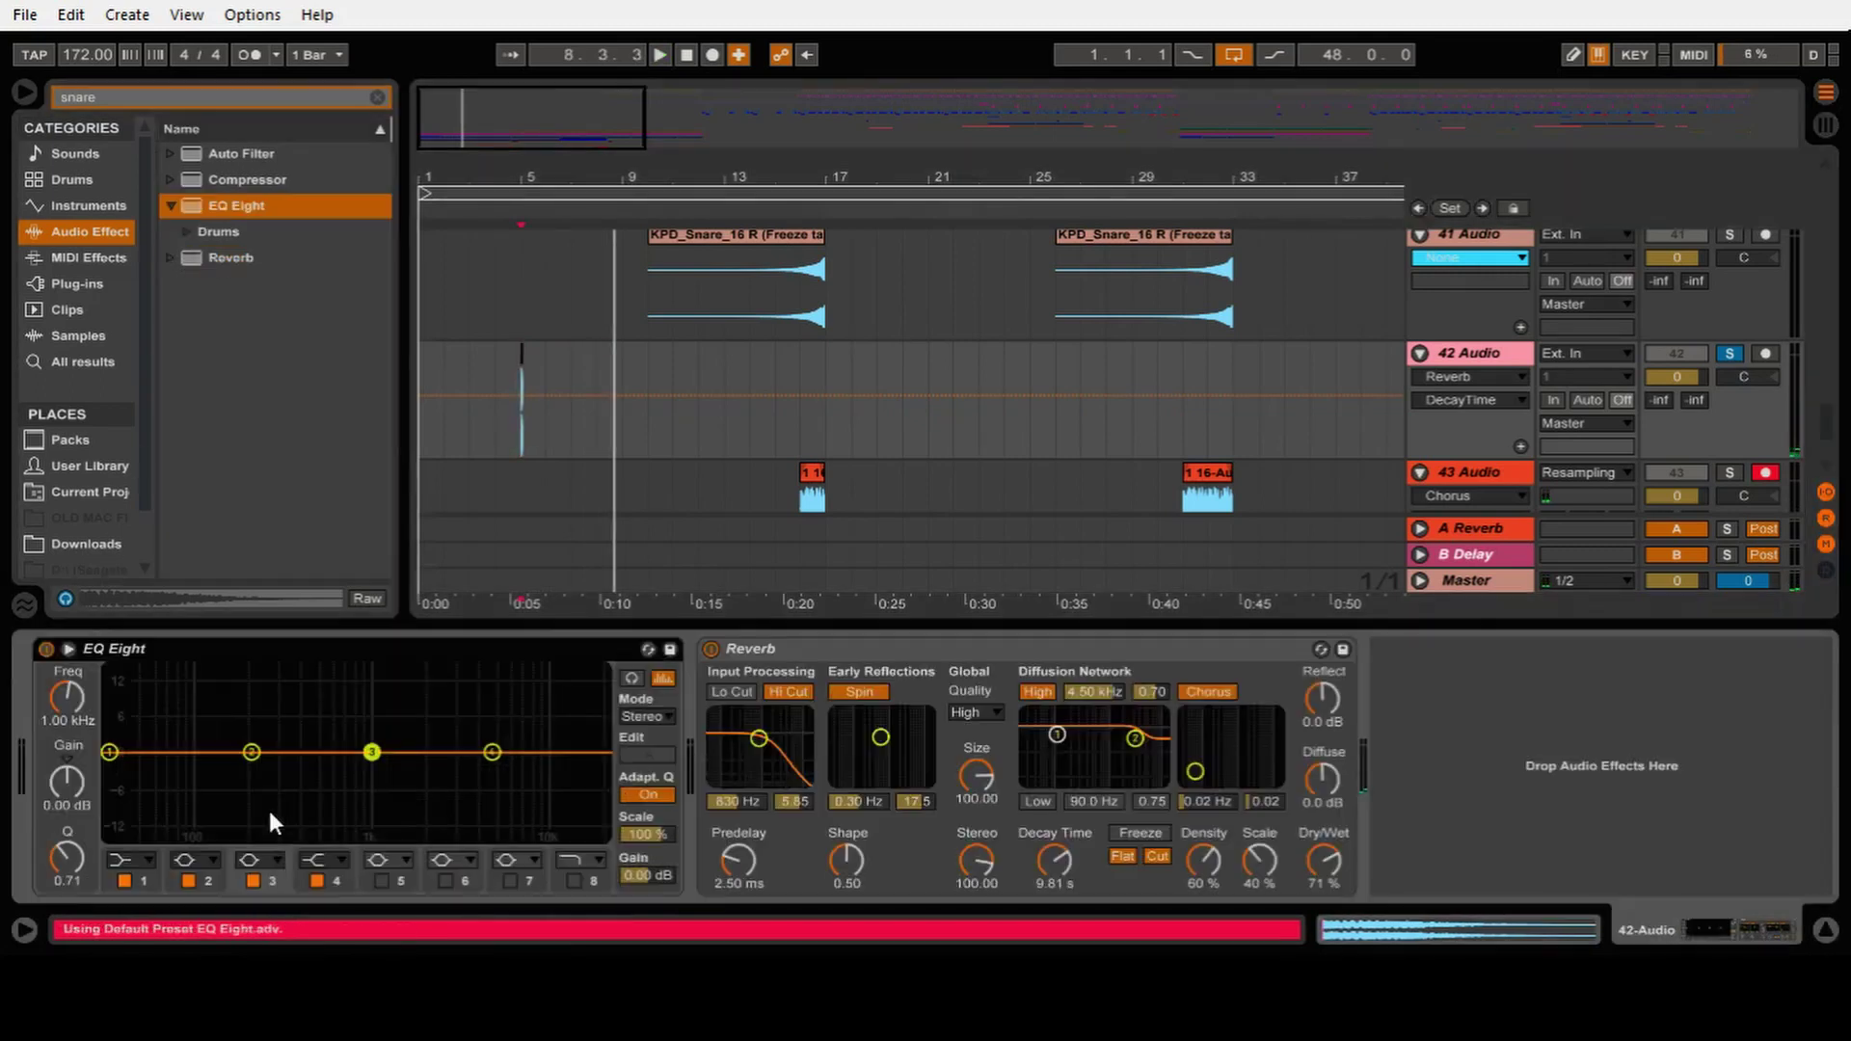
click(135, 860)
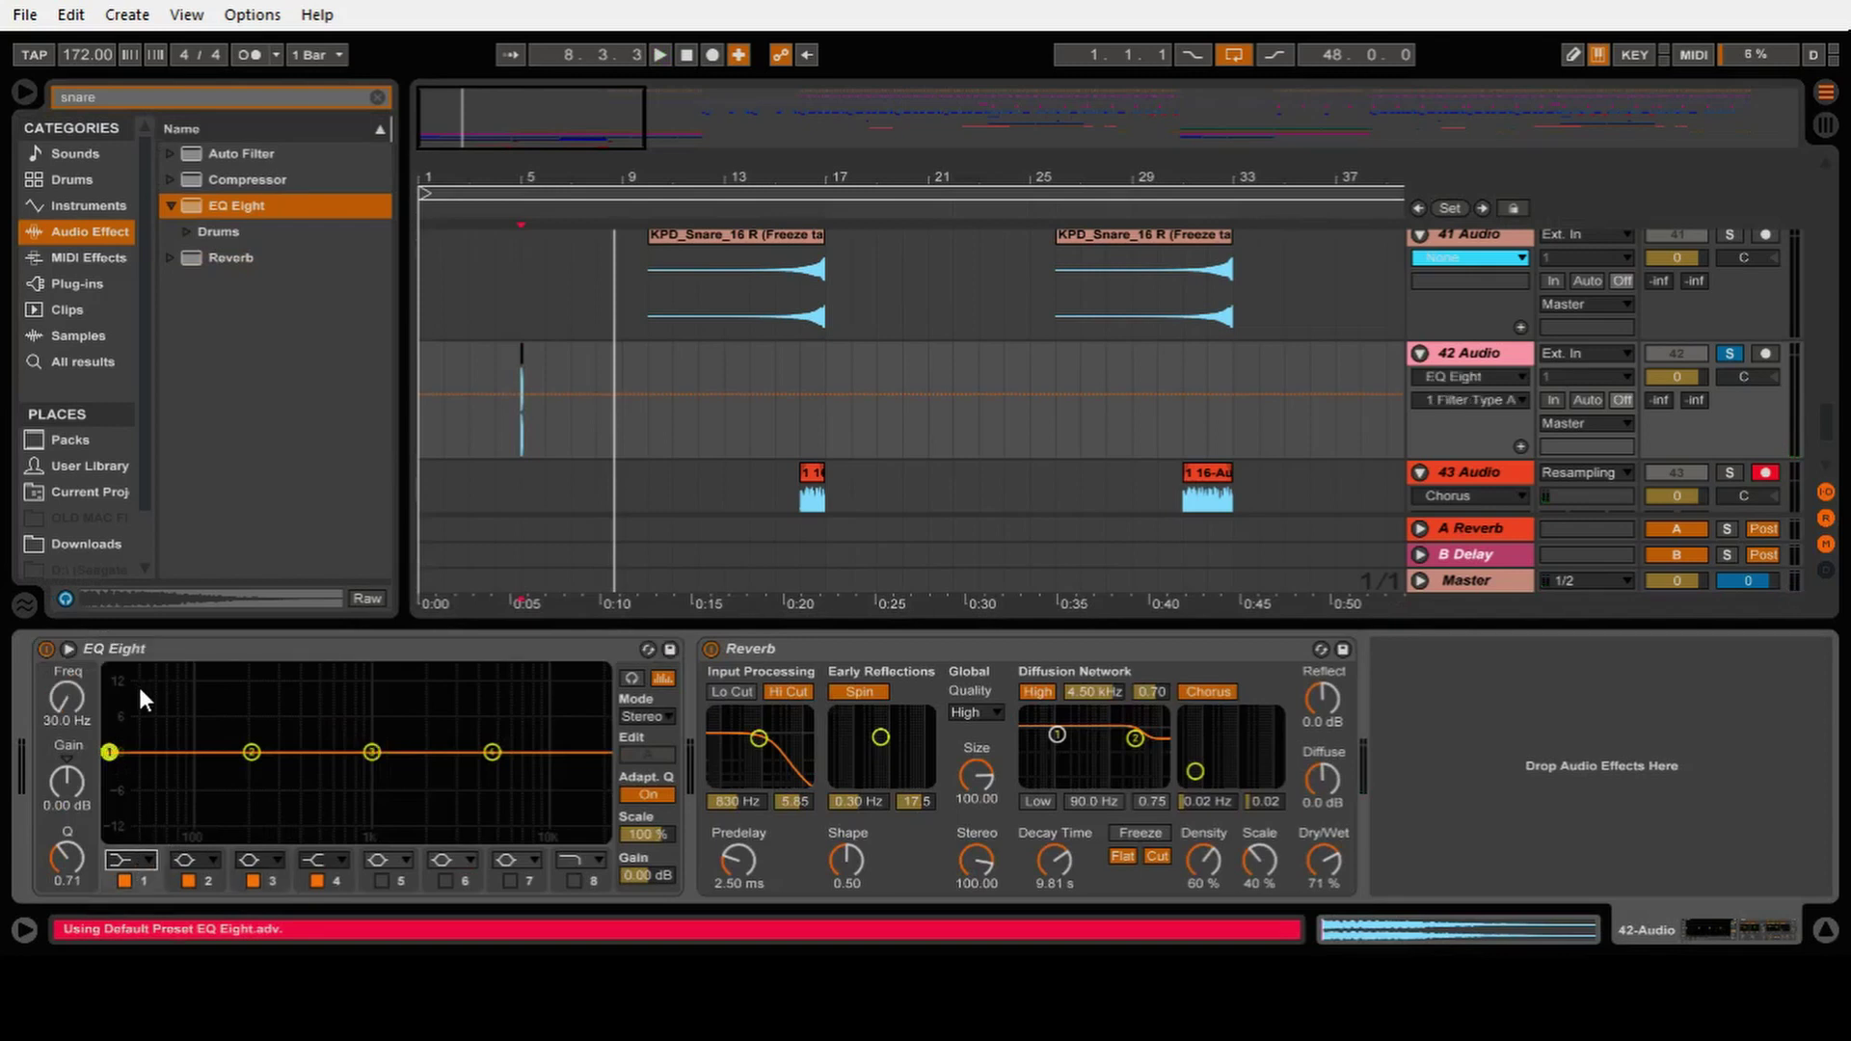
key(Up)
drag(109, 773, 262, 772)
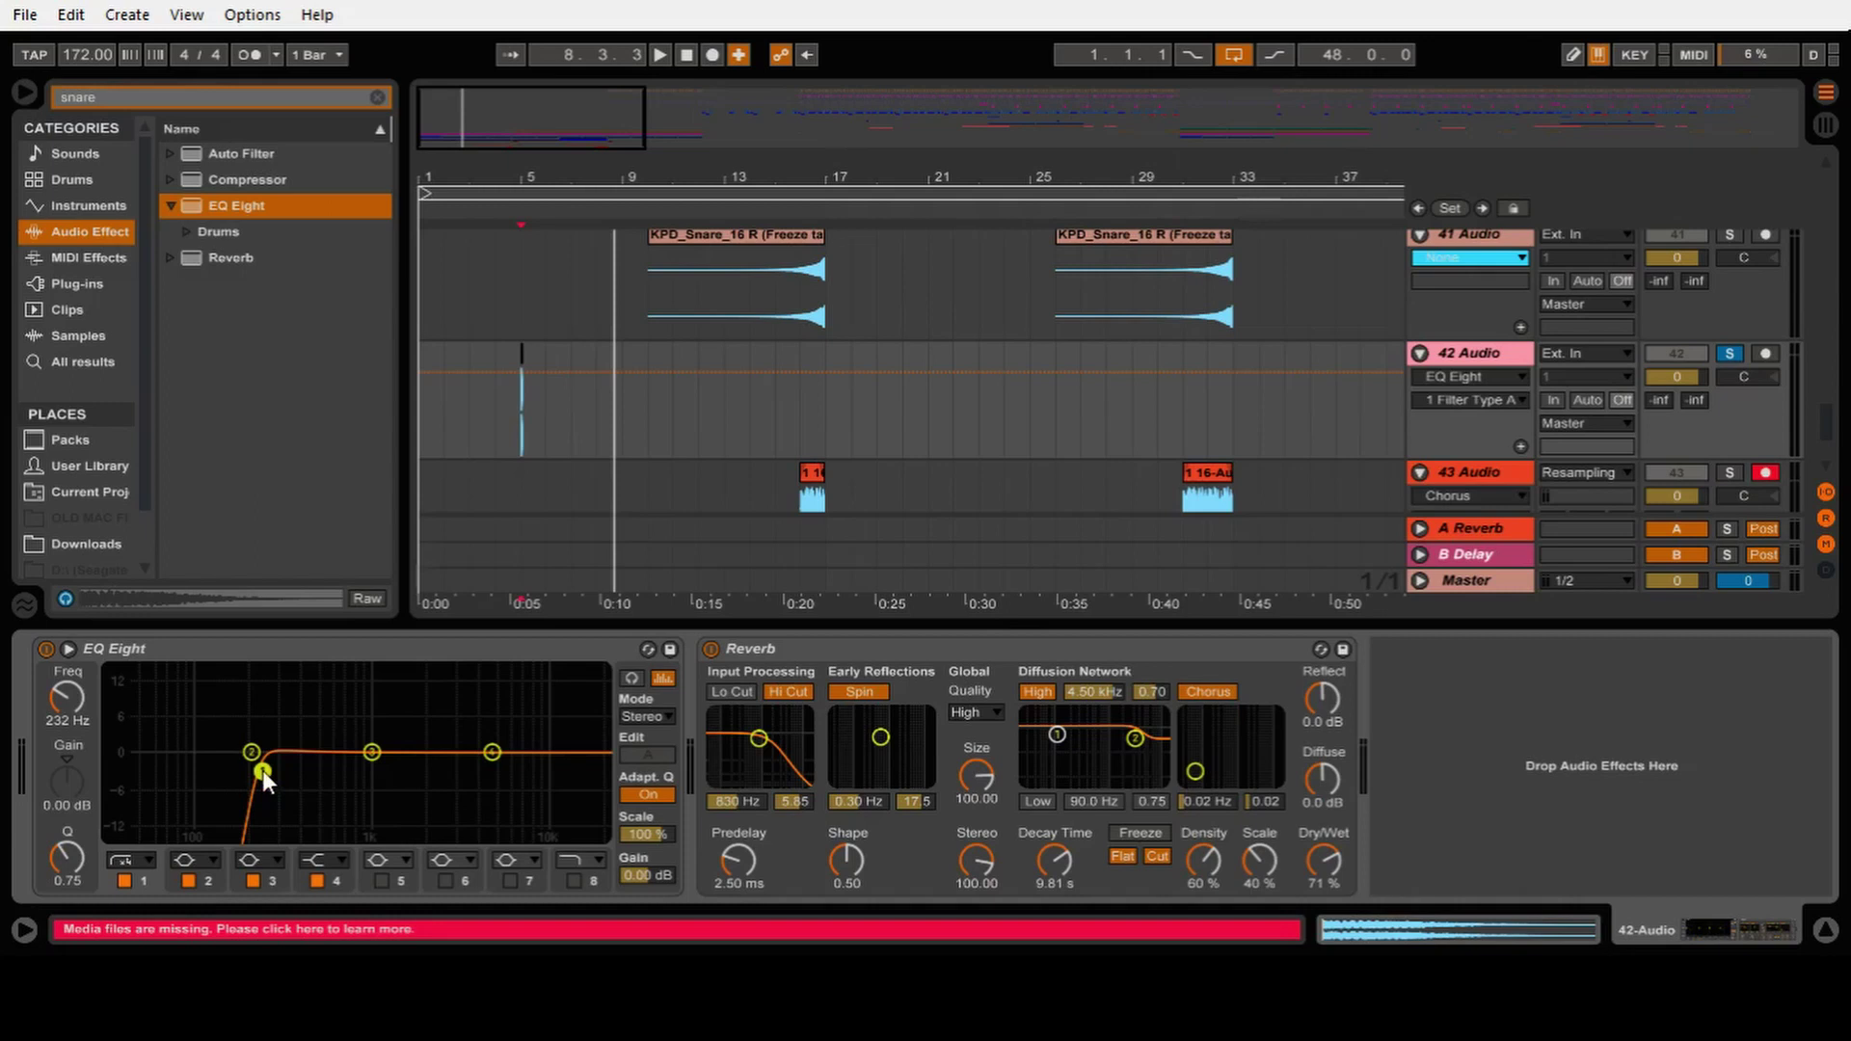
Step: Play the filtered reverb from bar 5, then reselect snare track 42
drag(525, 186, 540, 241)
key(space)
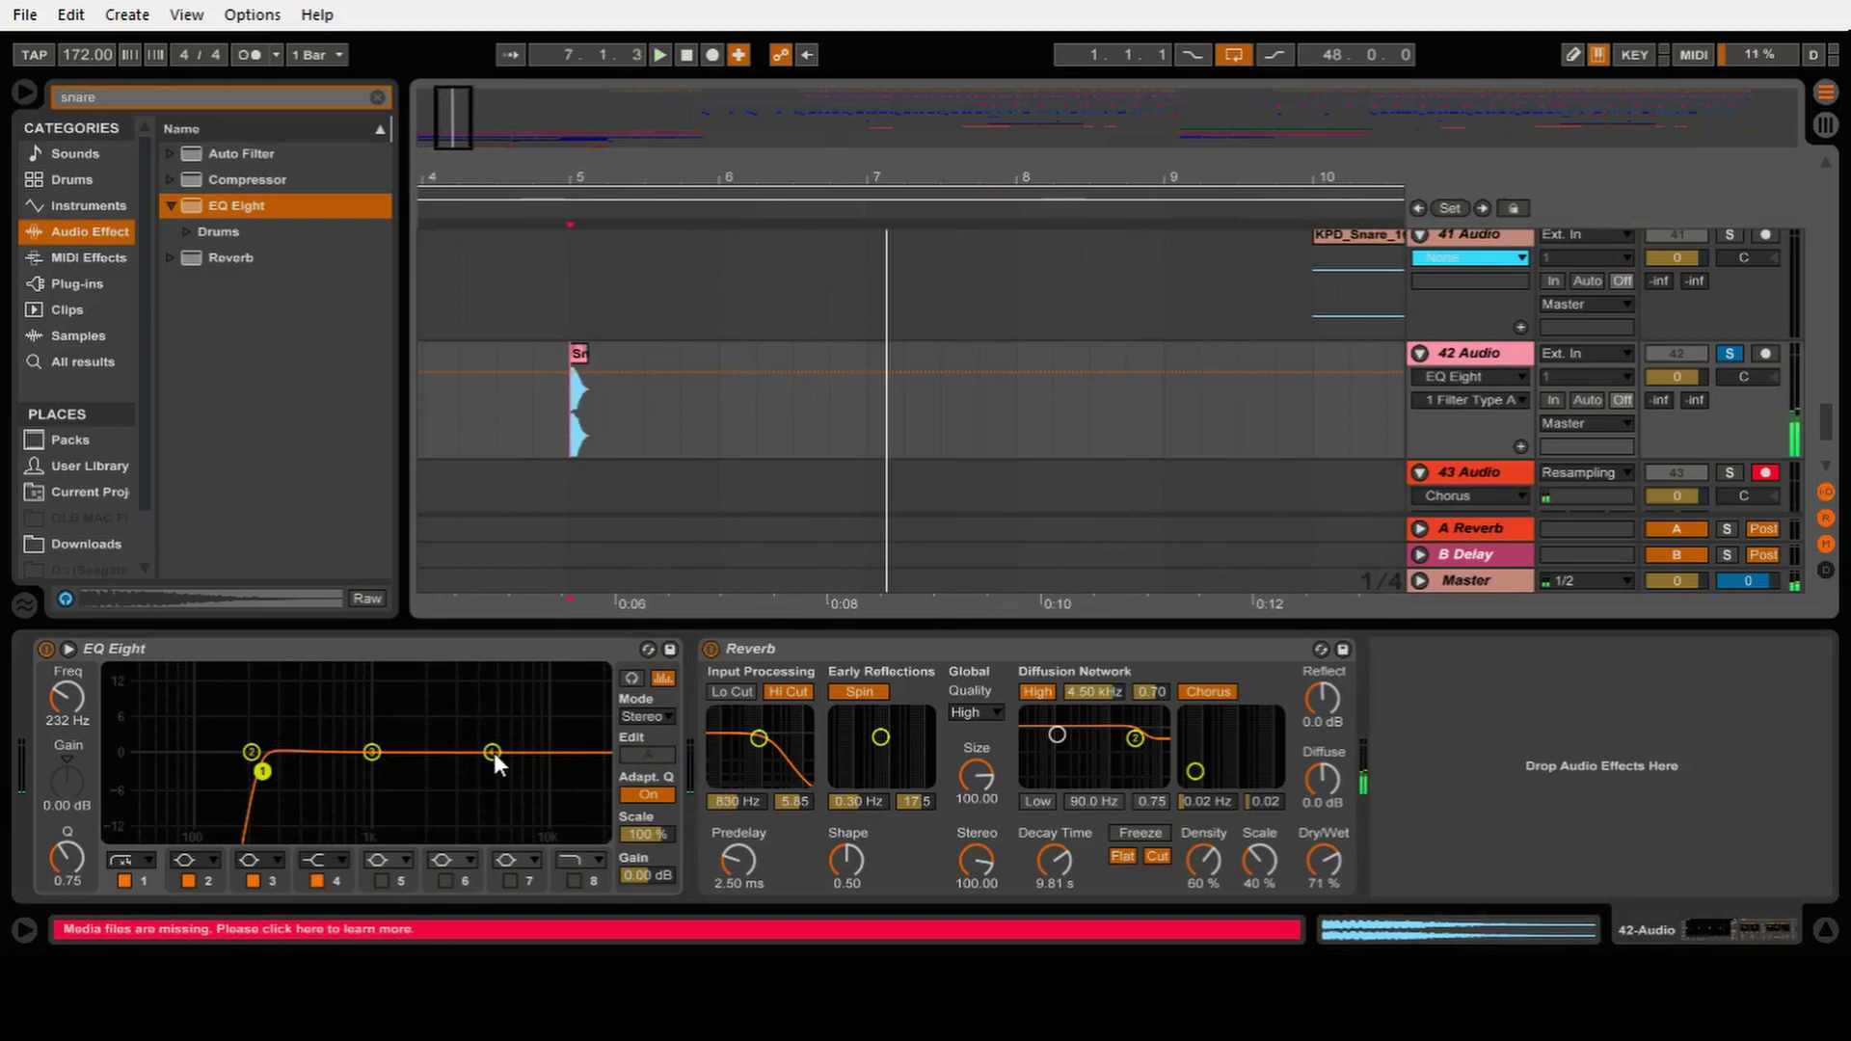
click(484, 530)
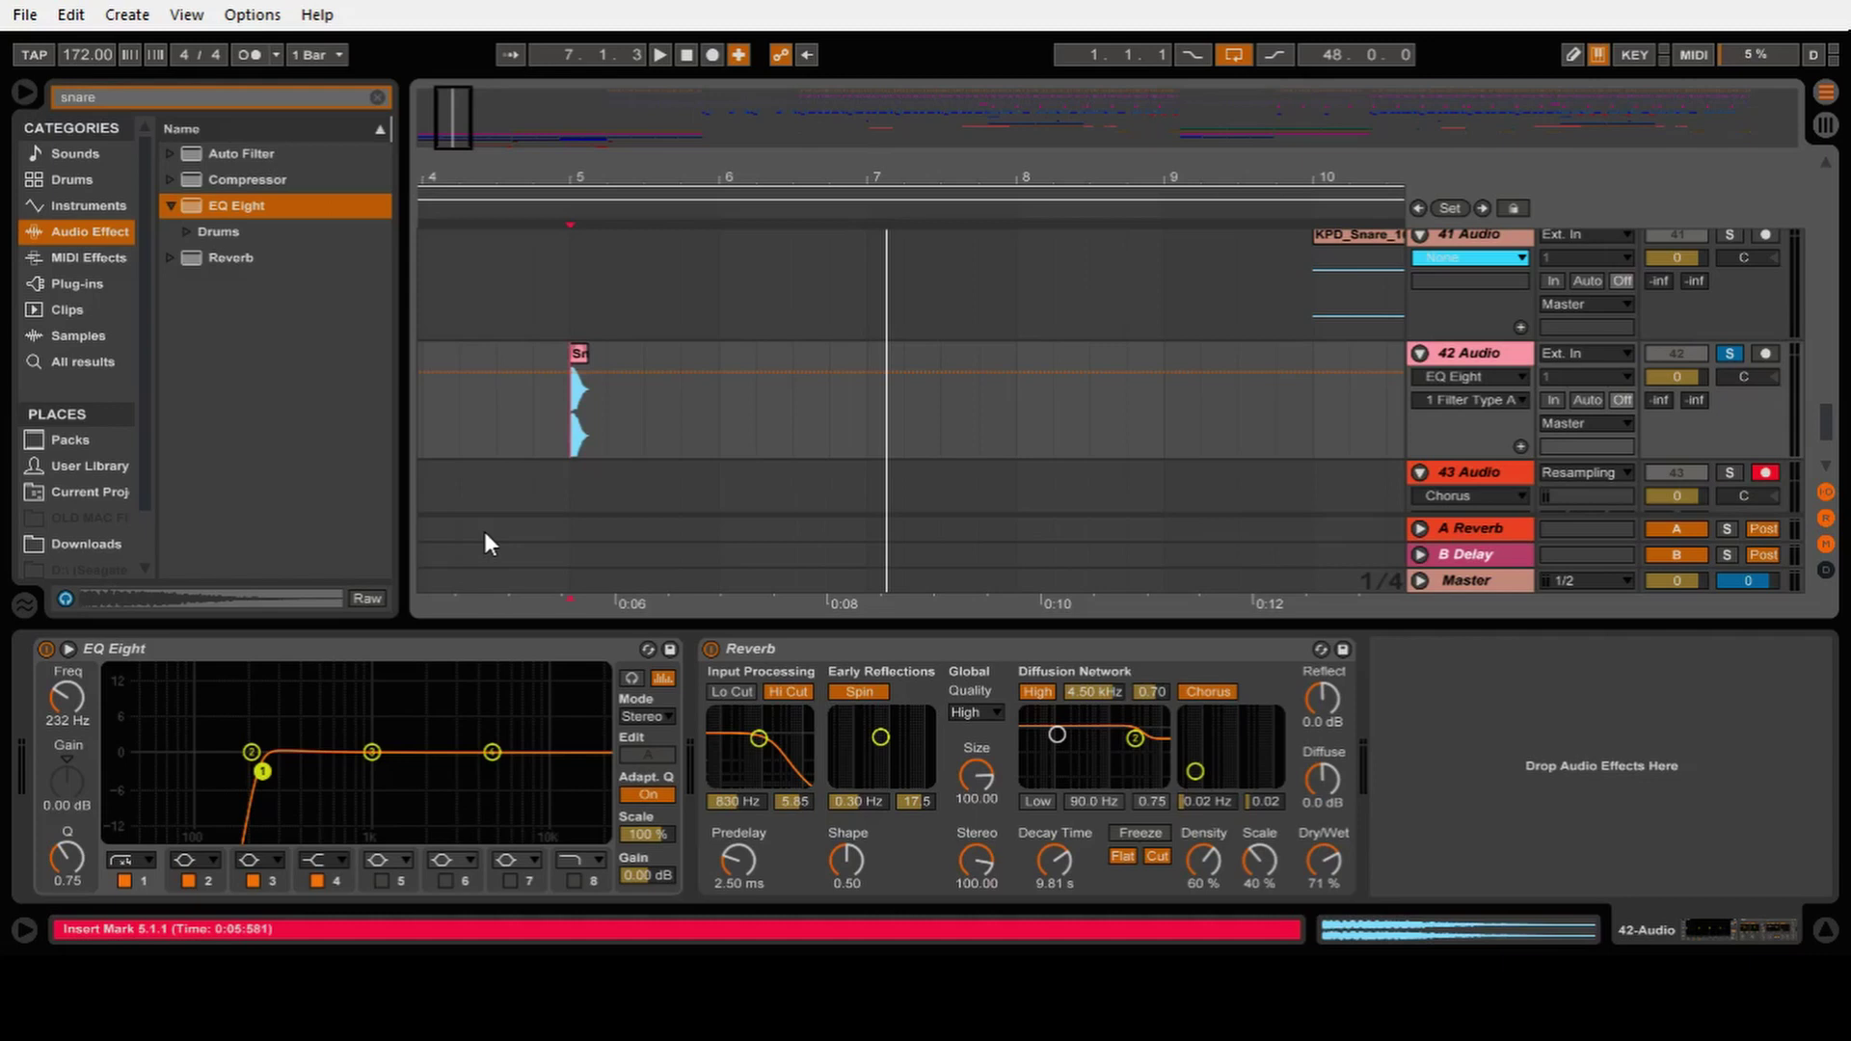
click(1497, 350)
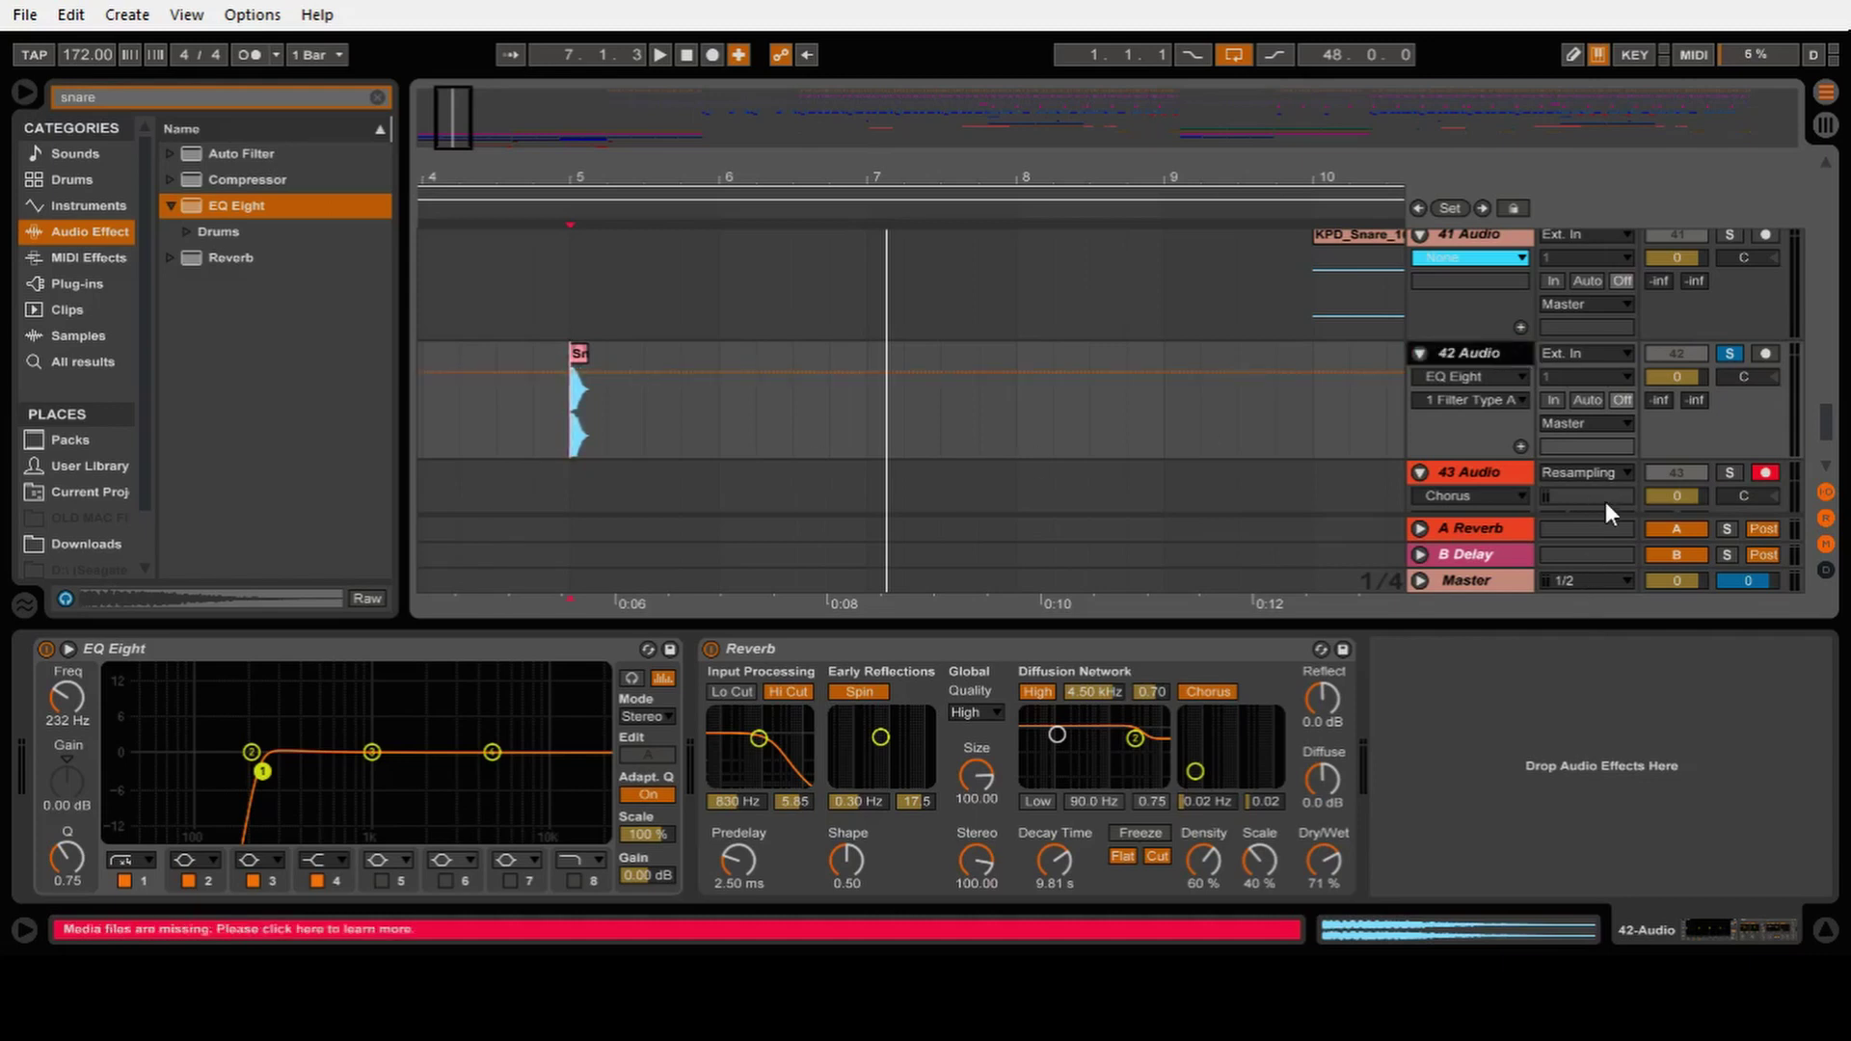
click(1482, 349)
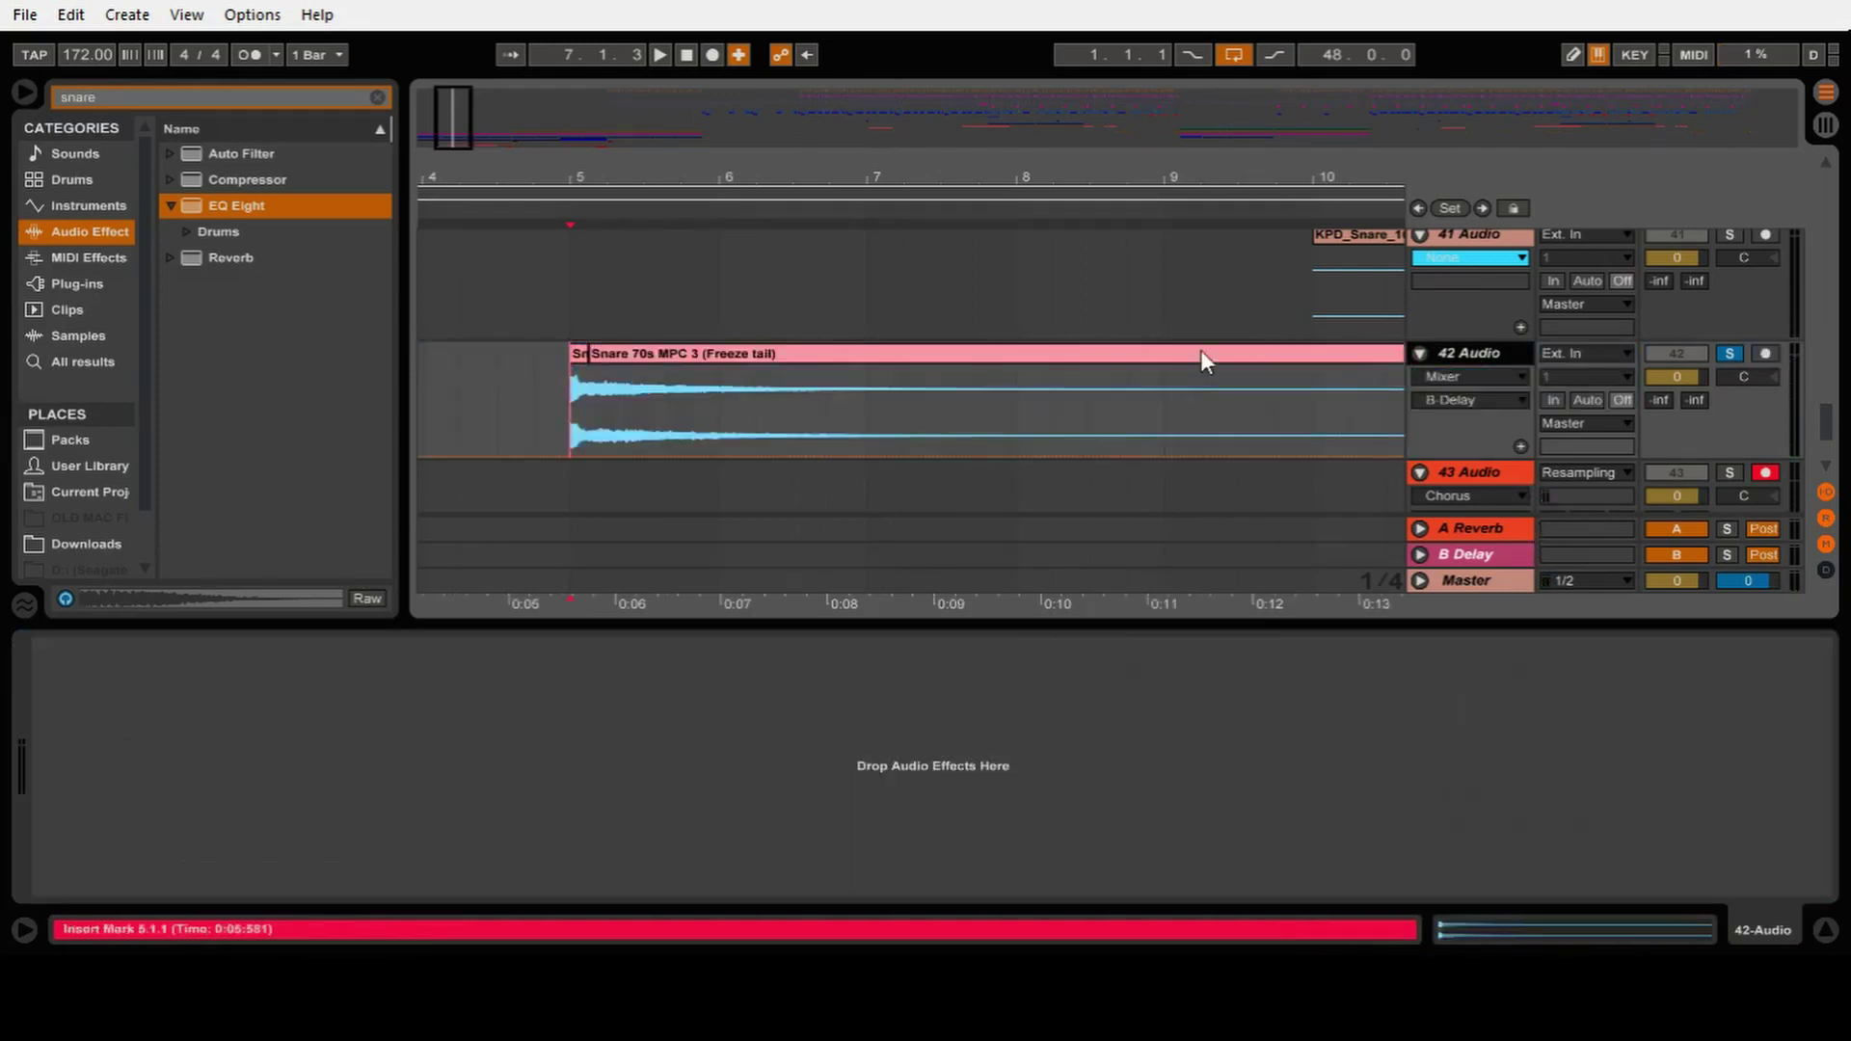
Step: Reverse the frozen snare tail clip and move it left to the song start
click(652, 357)
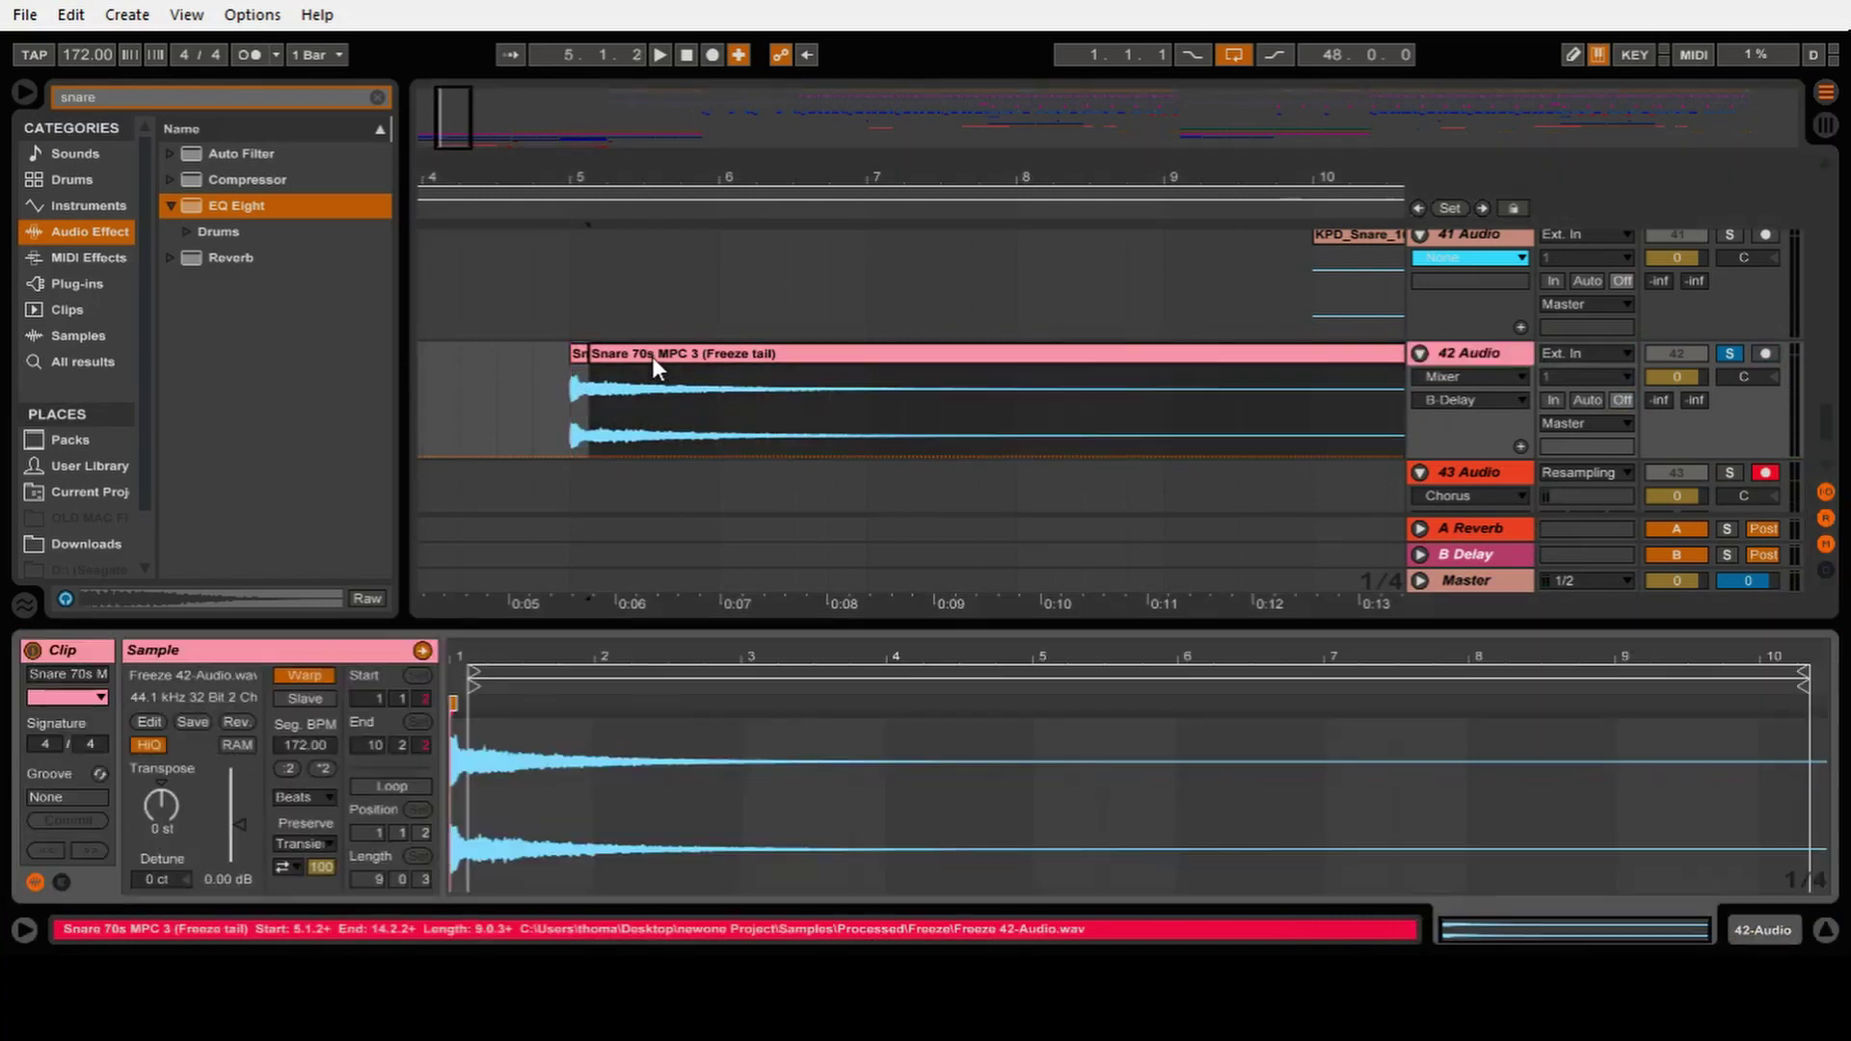
click(239, 723)
drag(725, 177, 725, 144)
drag(794, 355, 604, 372)
Step: Audition the reversed snare swell from bar 8, zoomed in on bars 7 to 18
click(615, 413)
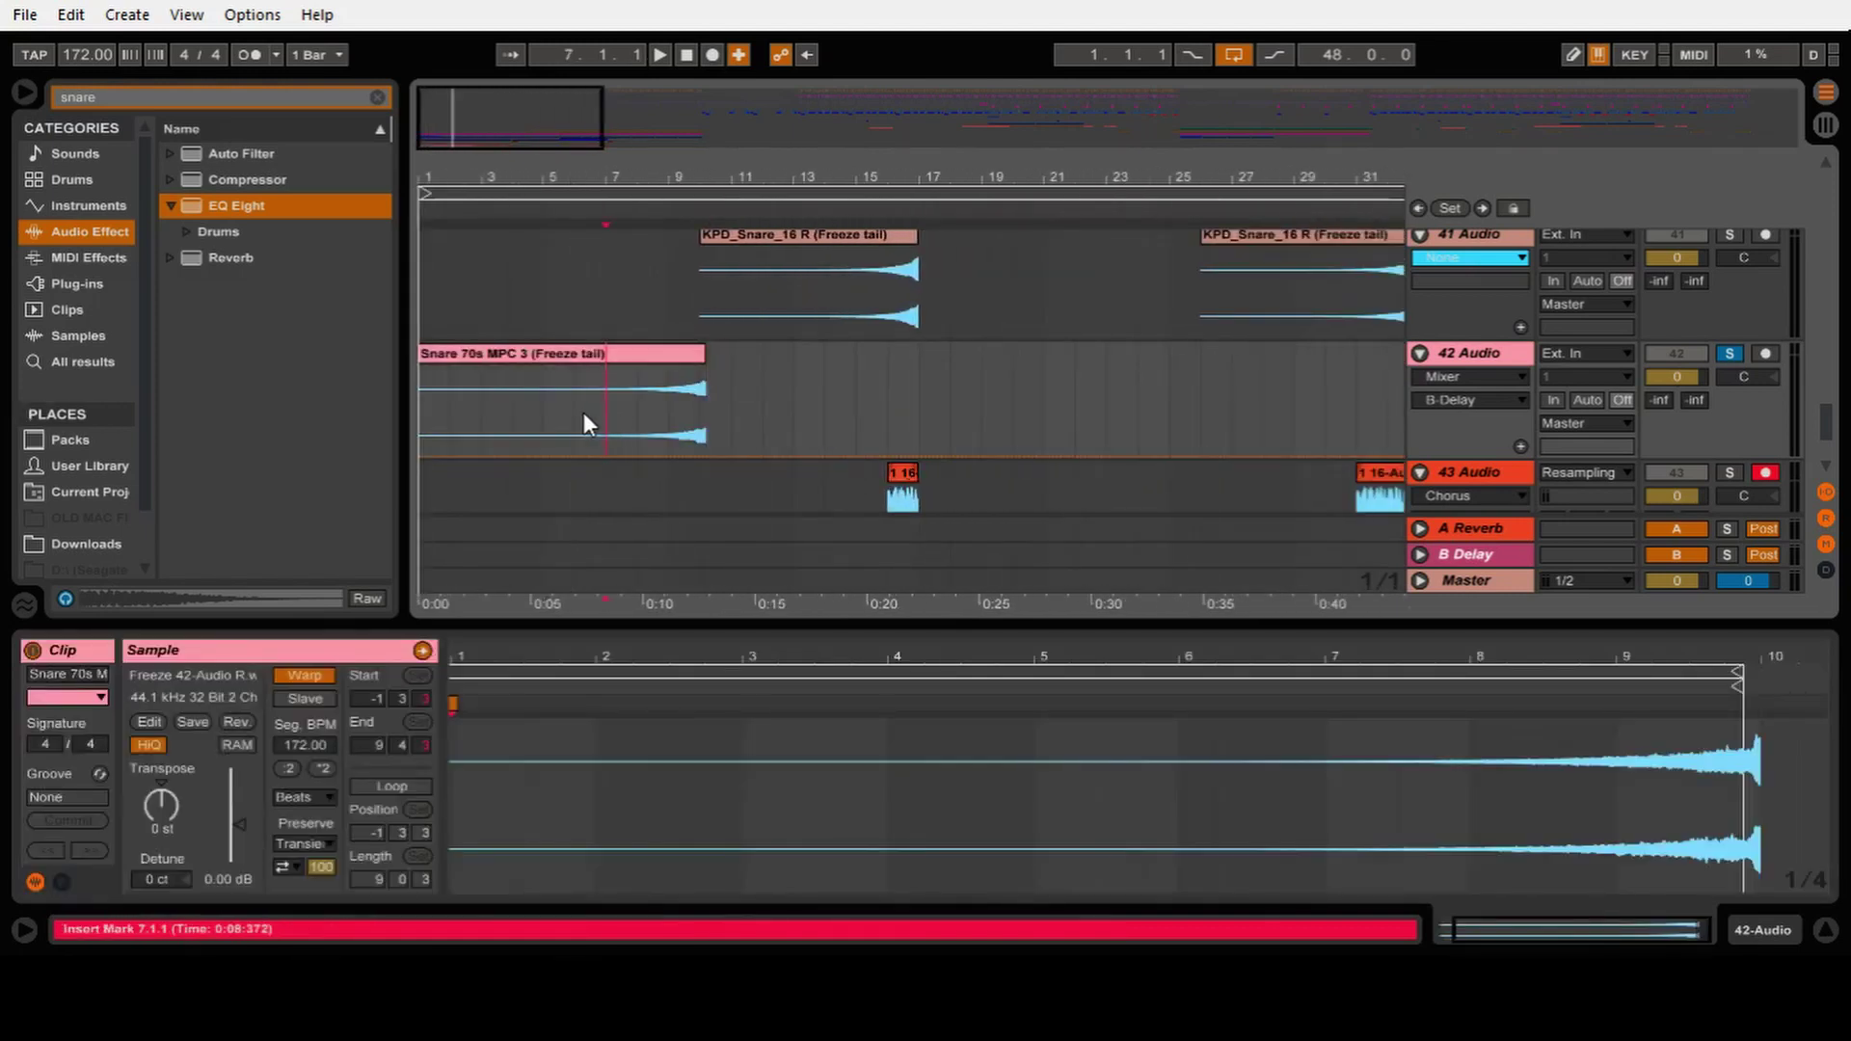
click(582, 413)
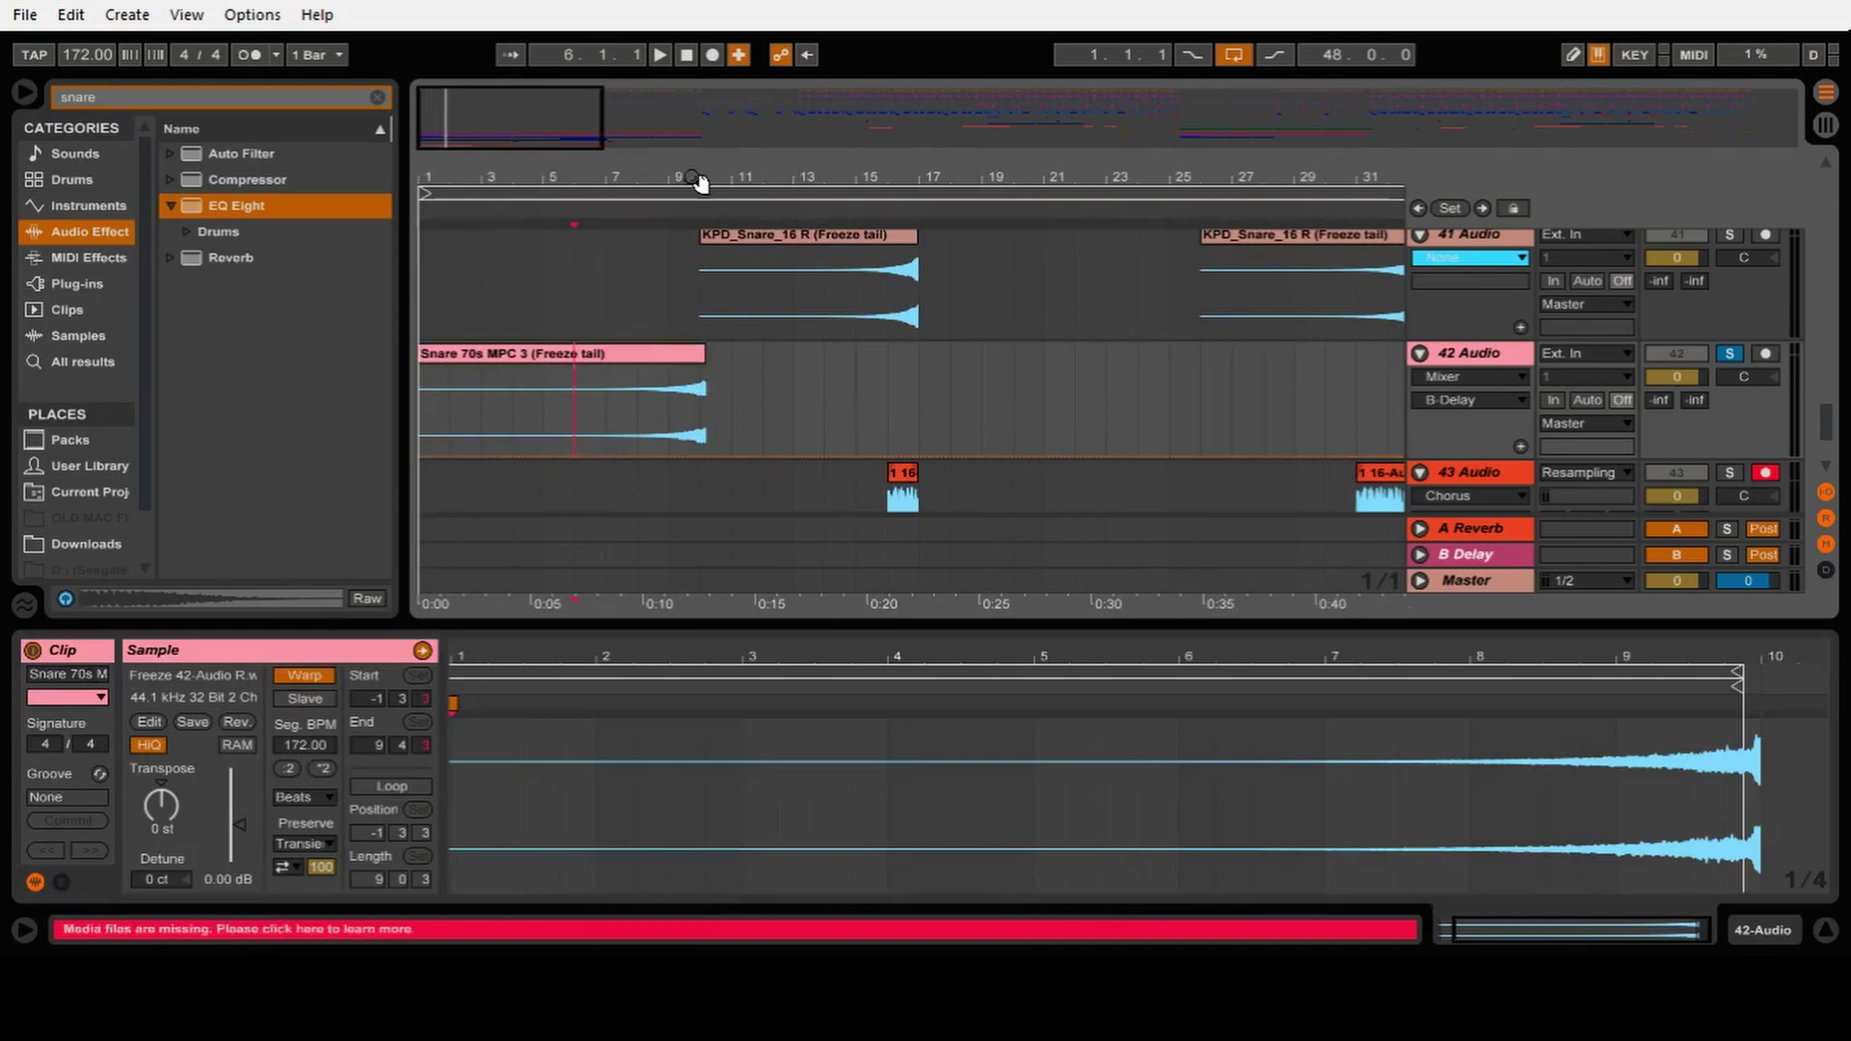
drag(702, 182, 718, 208)
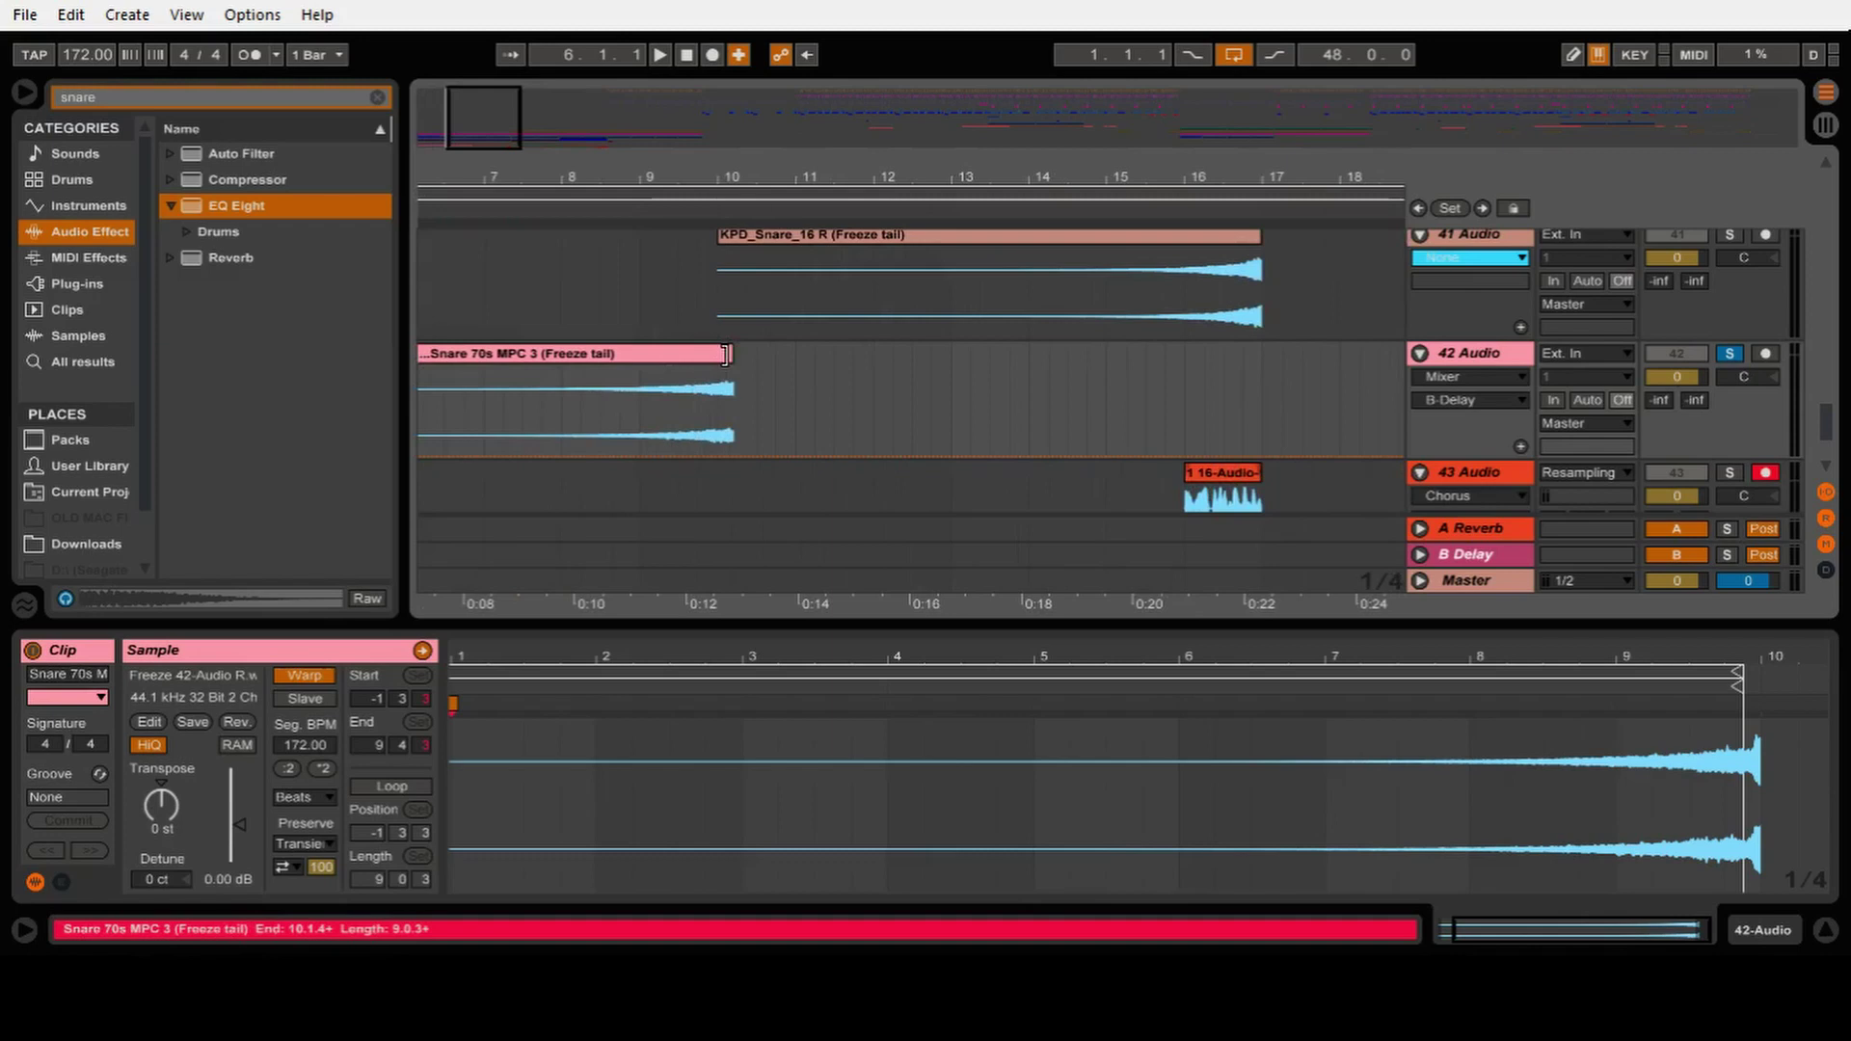
click(558, 425)
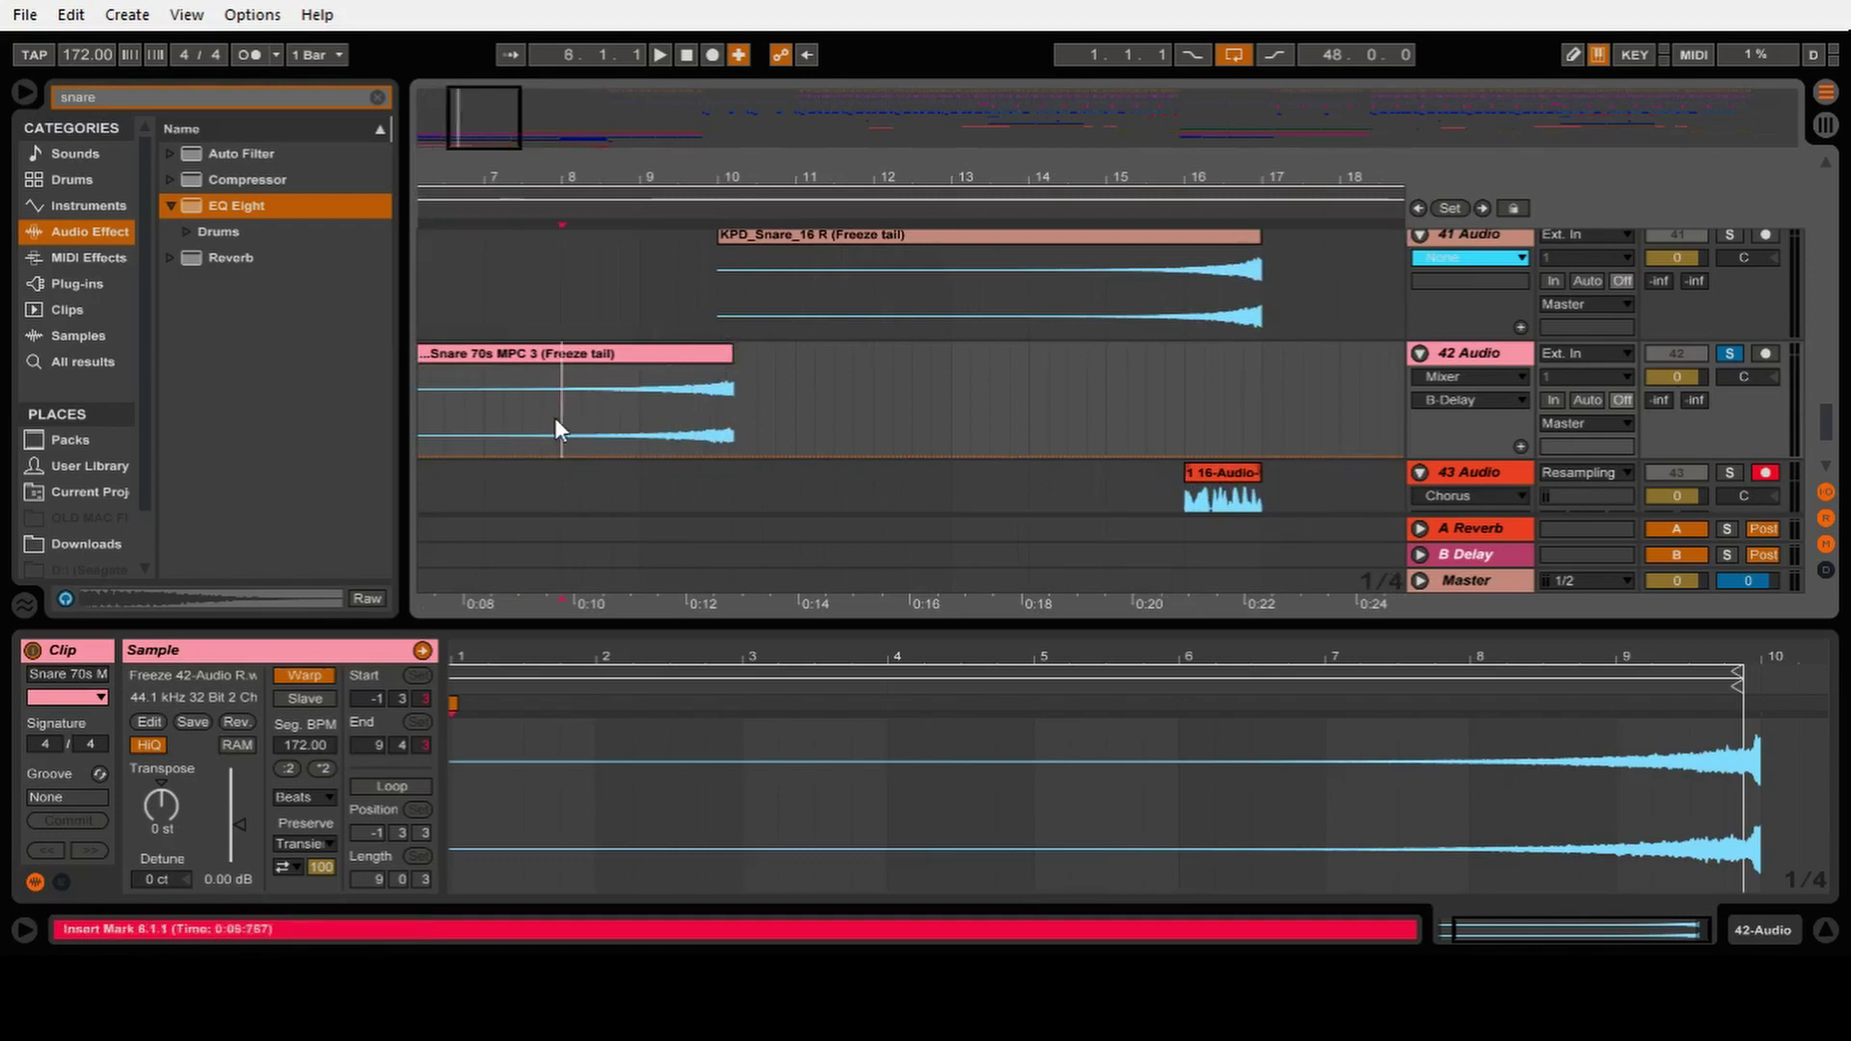
key(space)
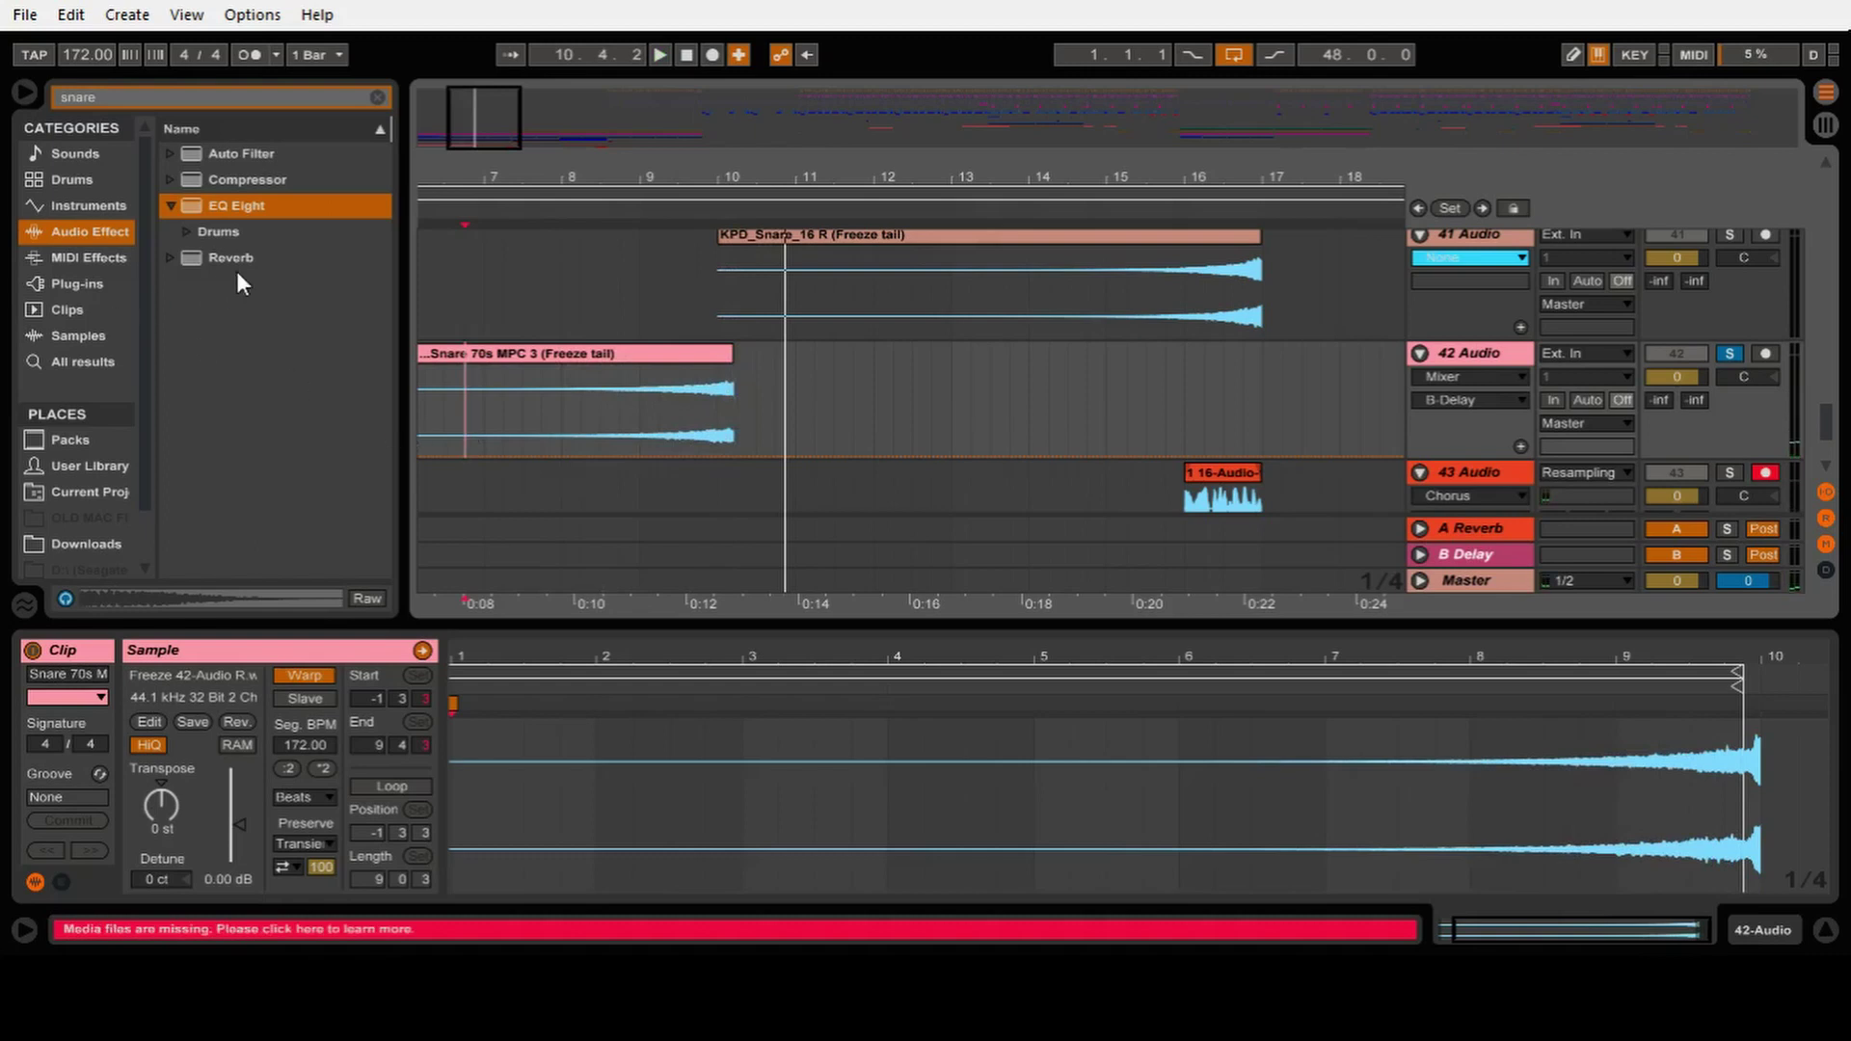
click(257, 257)
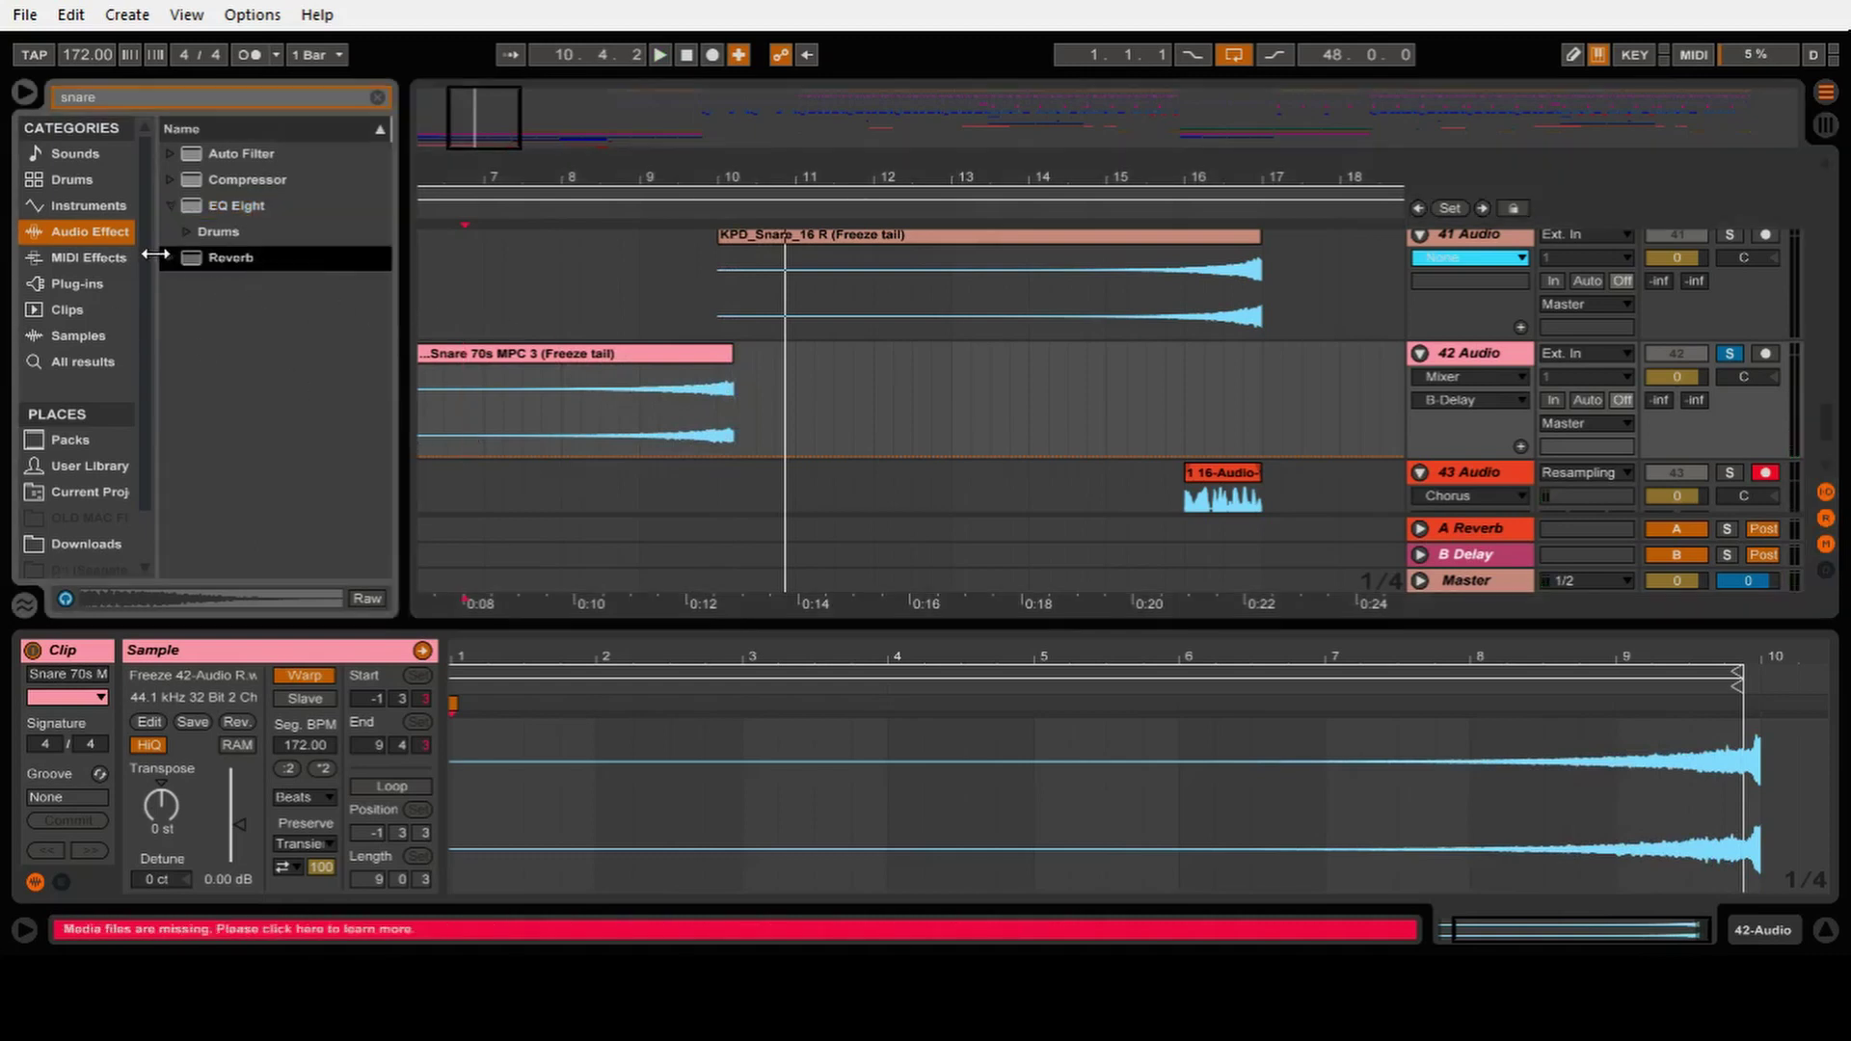
Step: Add a Reverb to the reversed snare on track 42 and play it briefly
drag(677, 405, 679, 405)
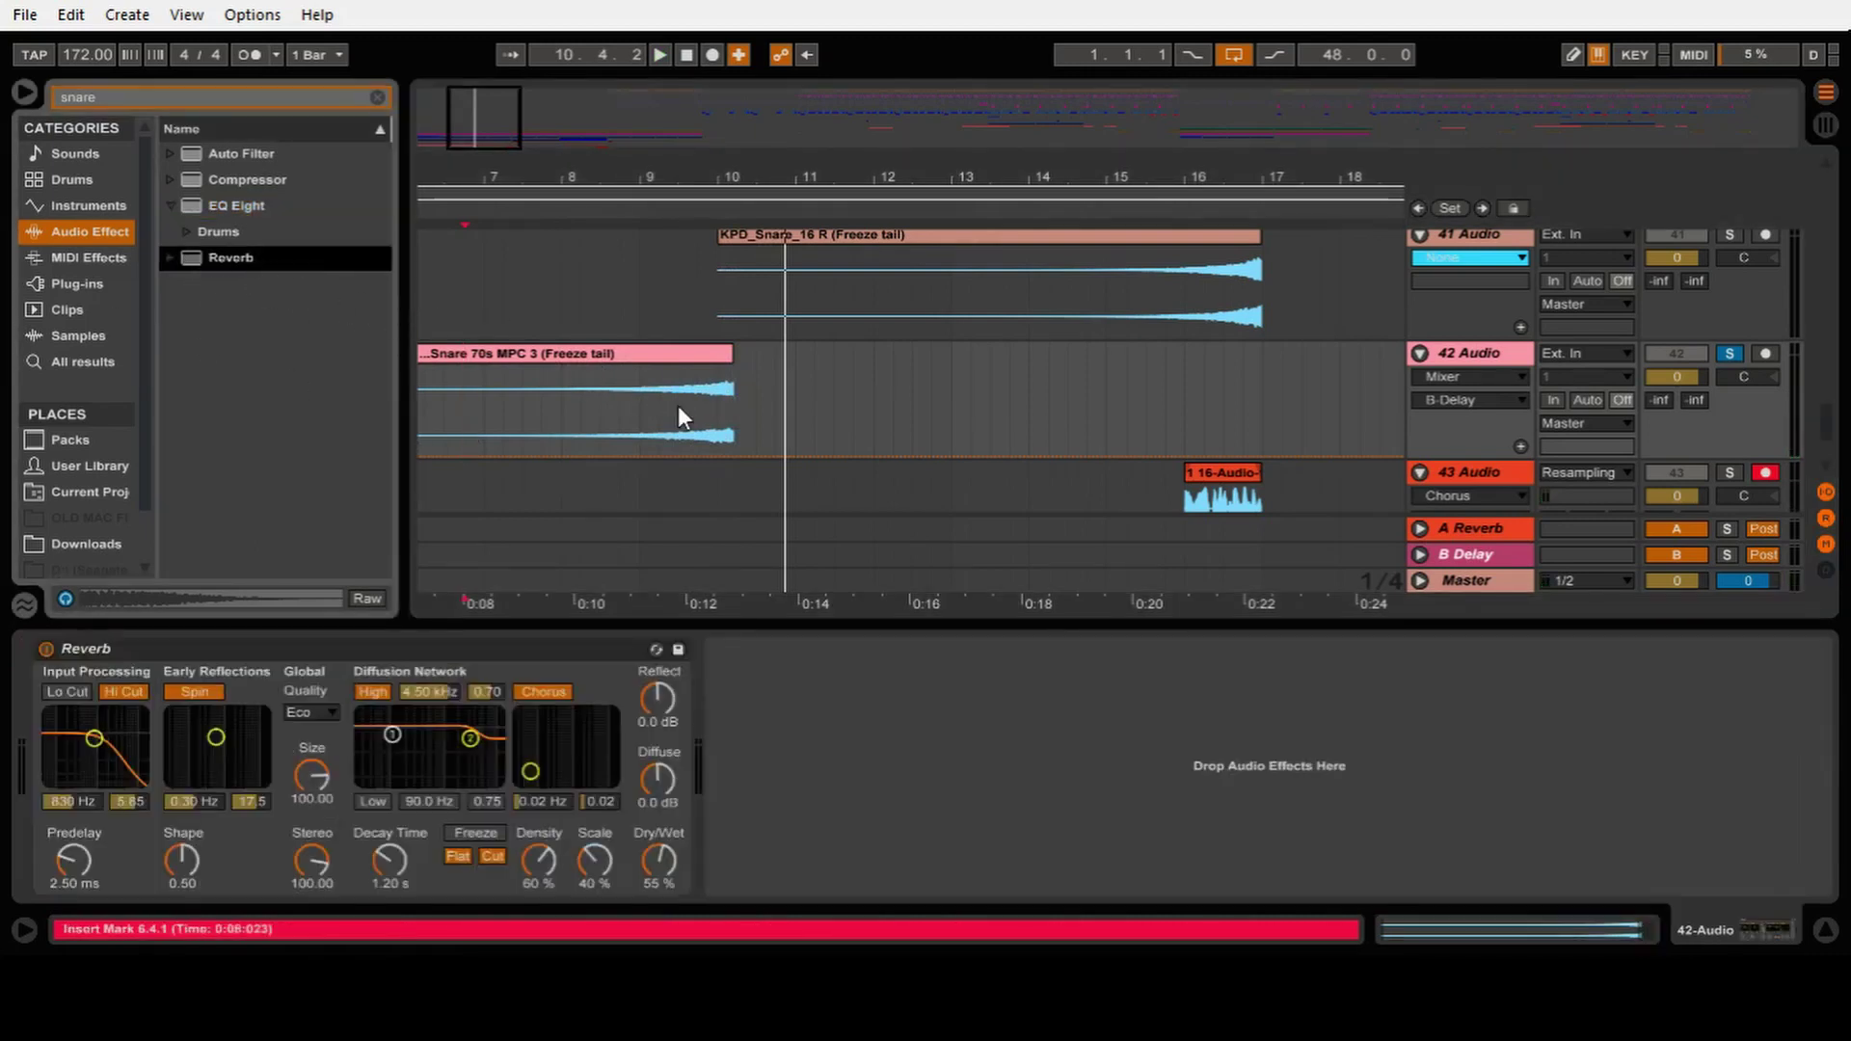
click(669, 431)
key(space)
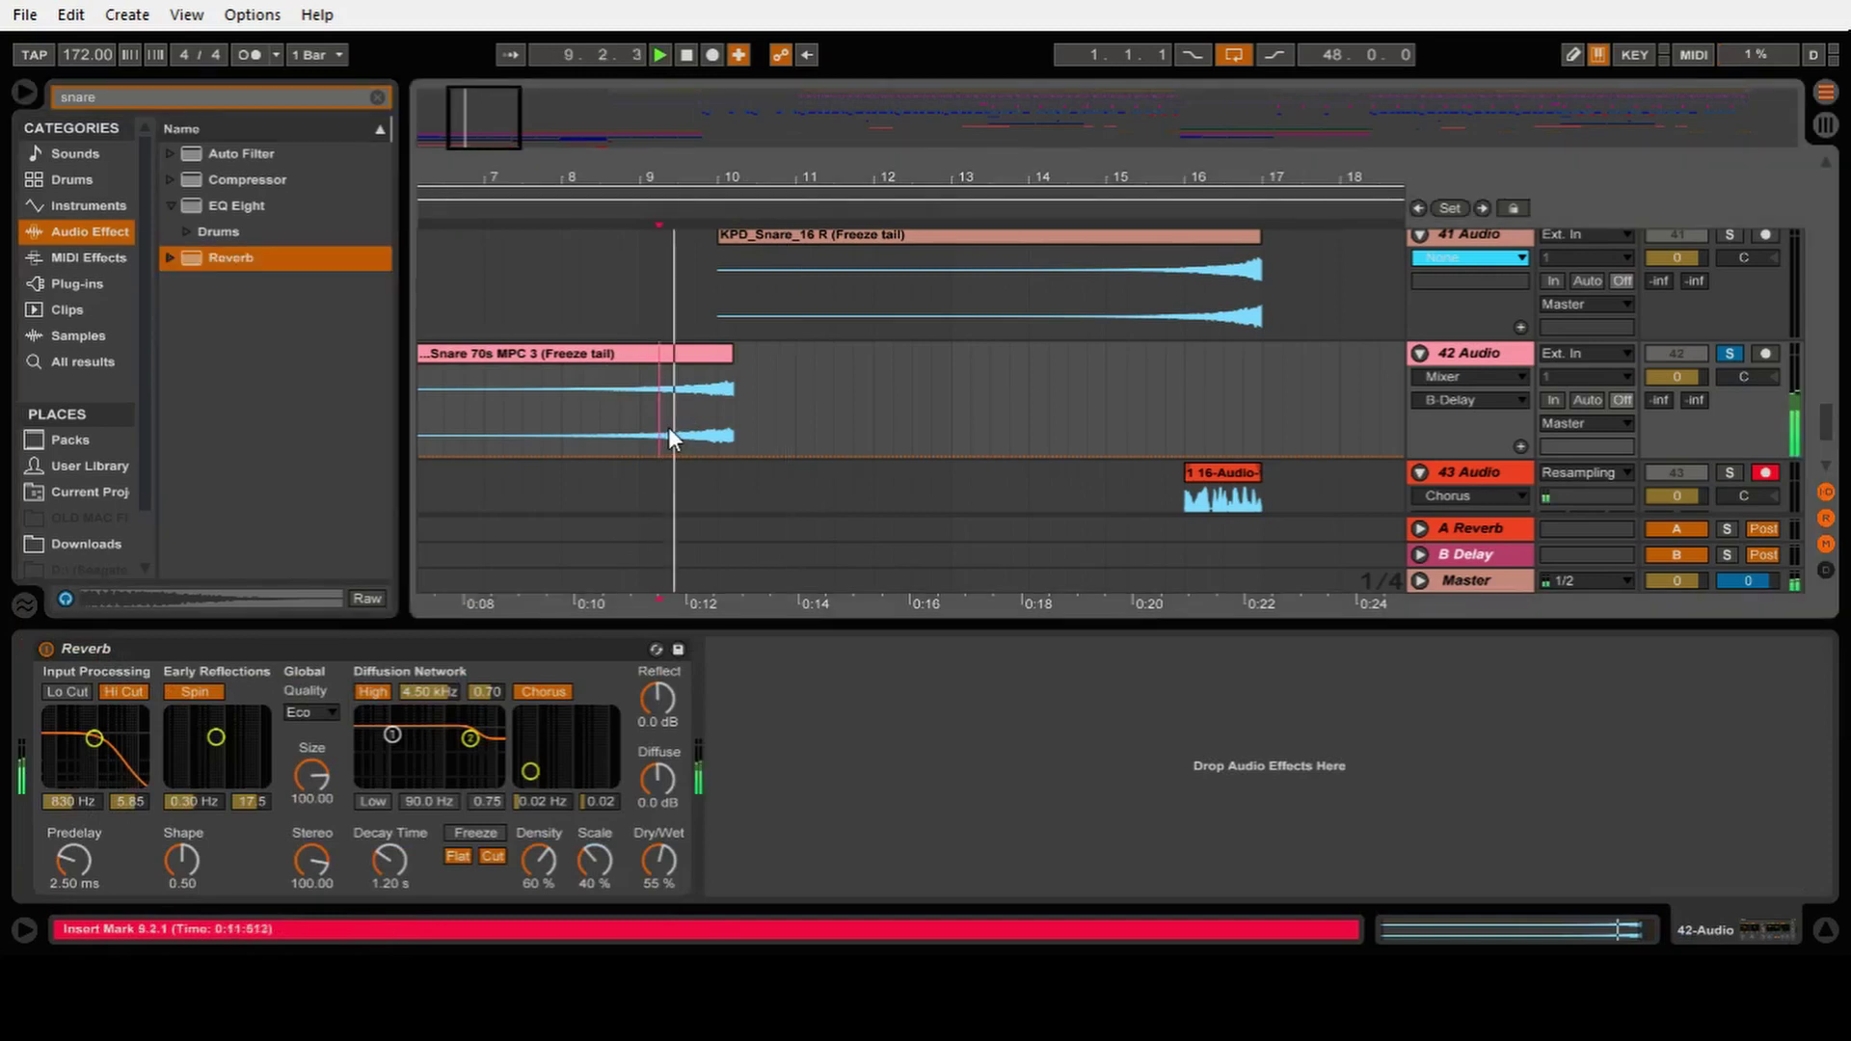
key(space)
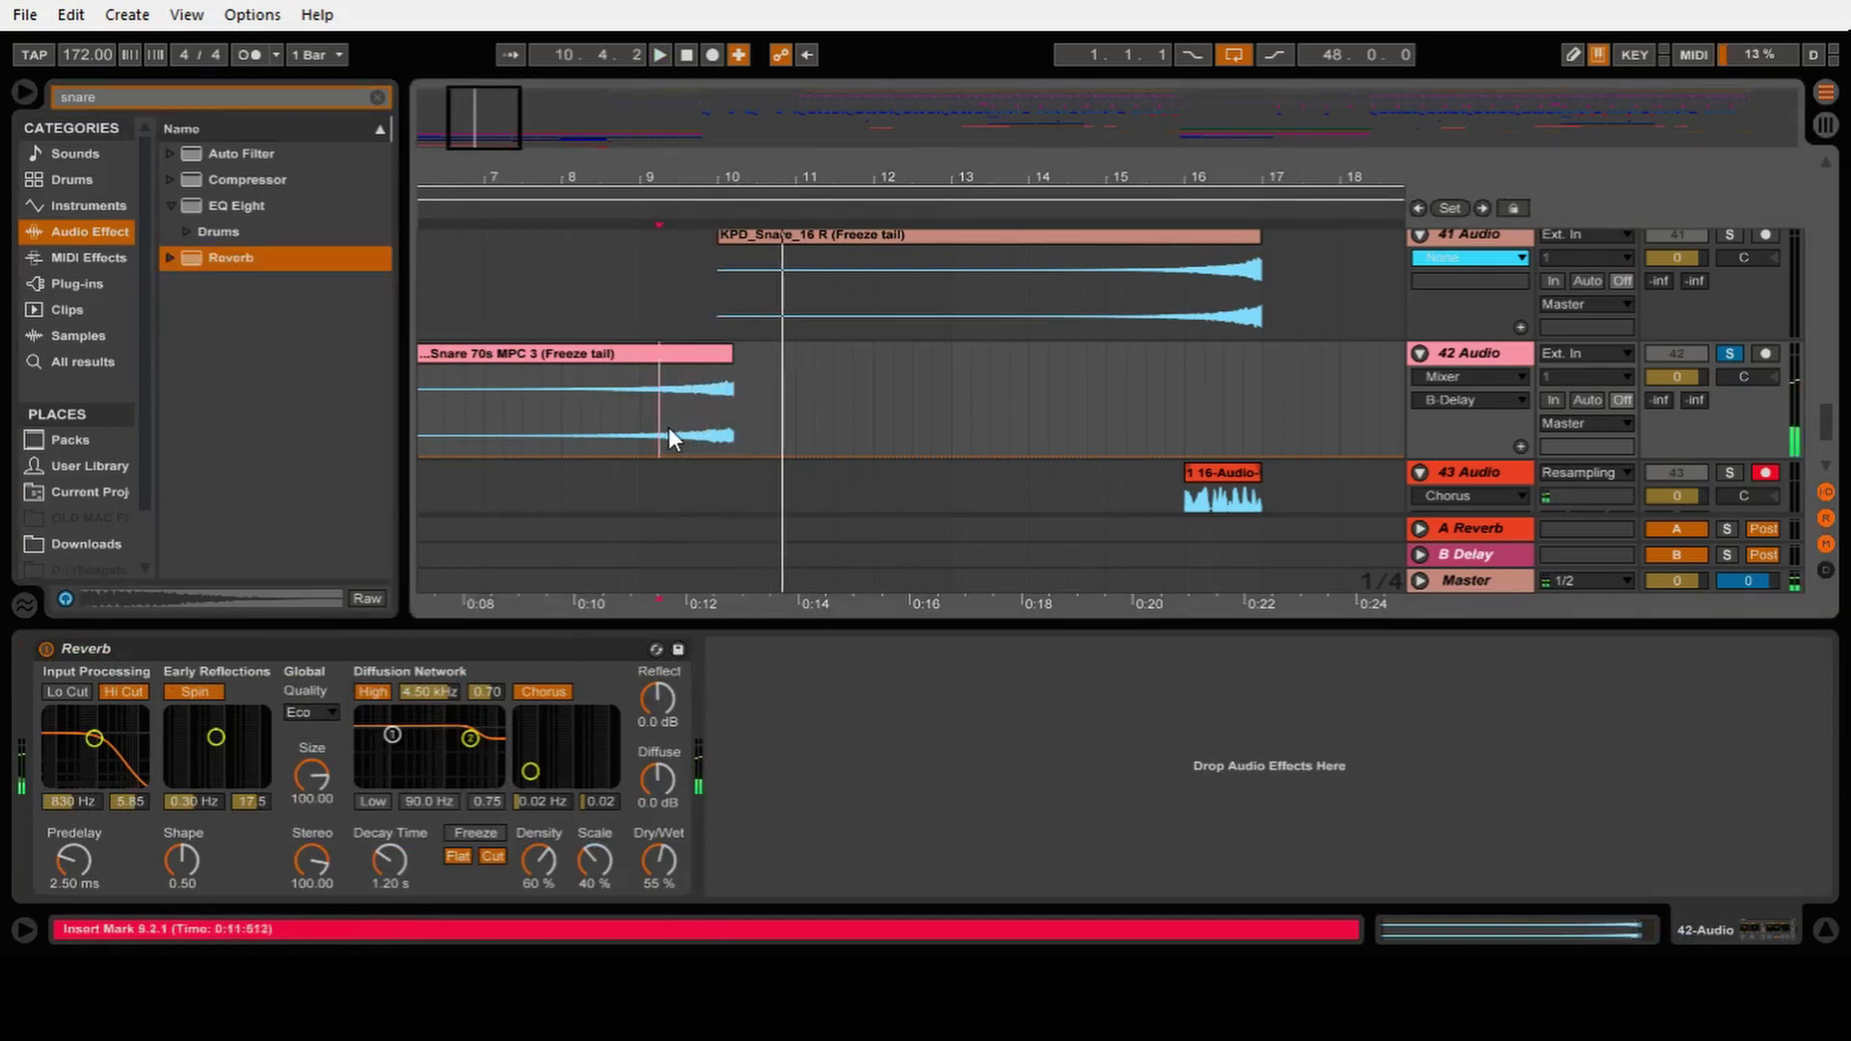
Step: Raise the Reverb decay time to 3.02 s and replay the snare from bar 8.3
click(387, 867)
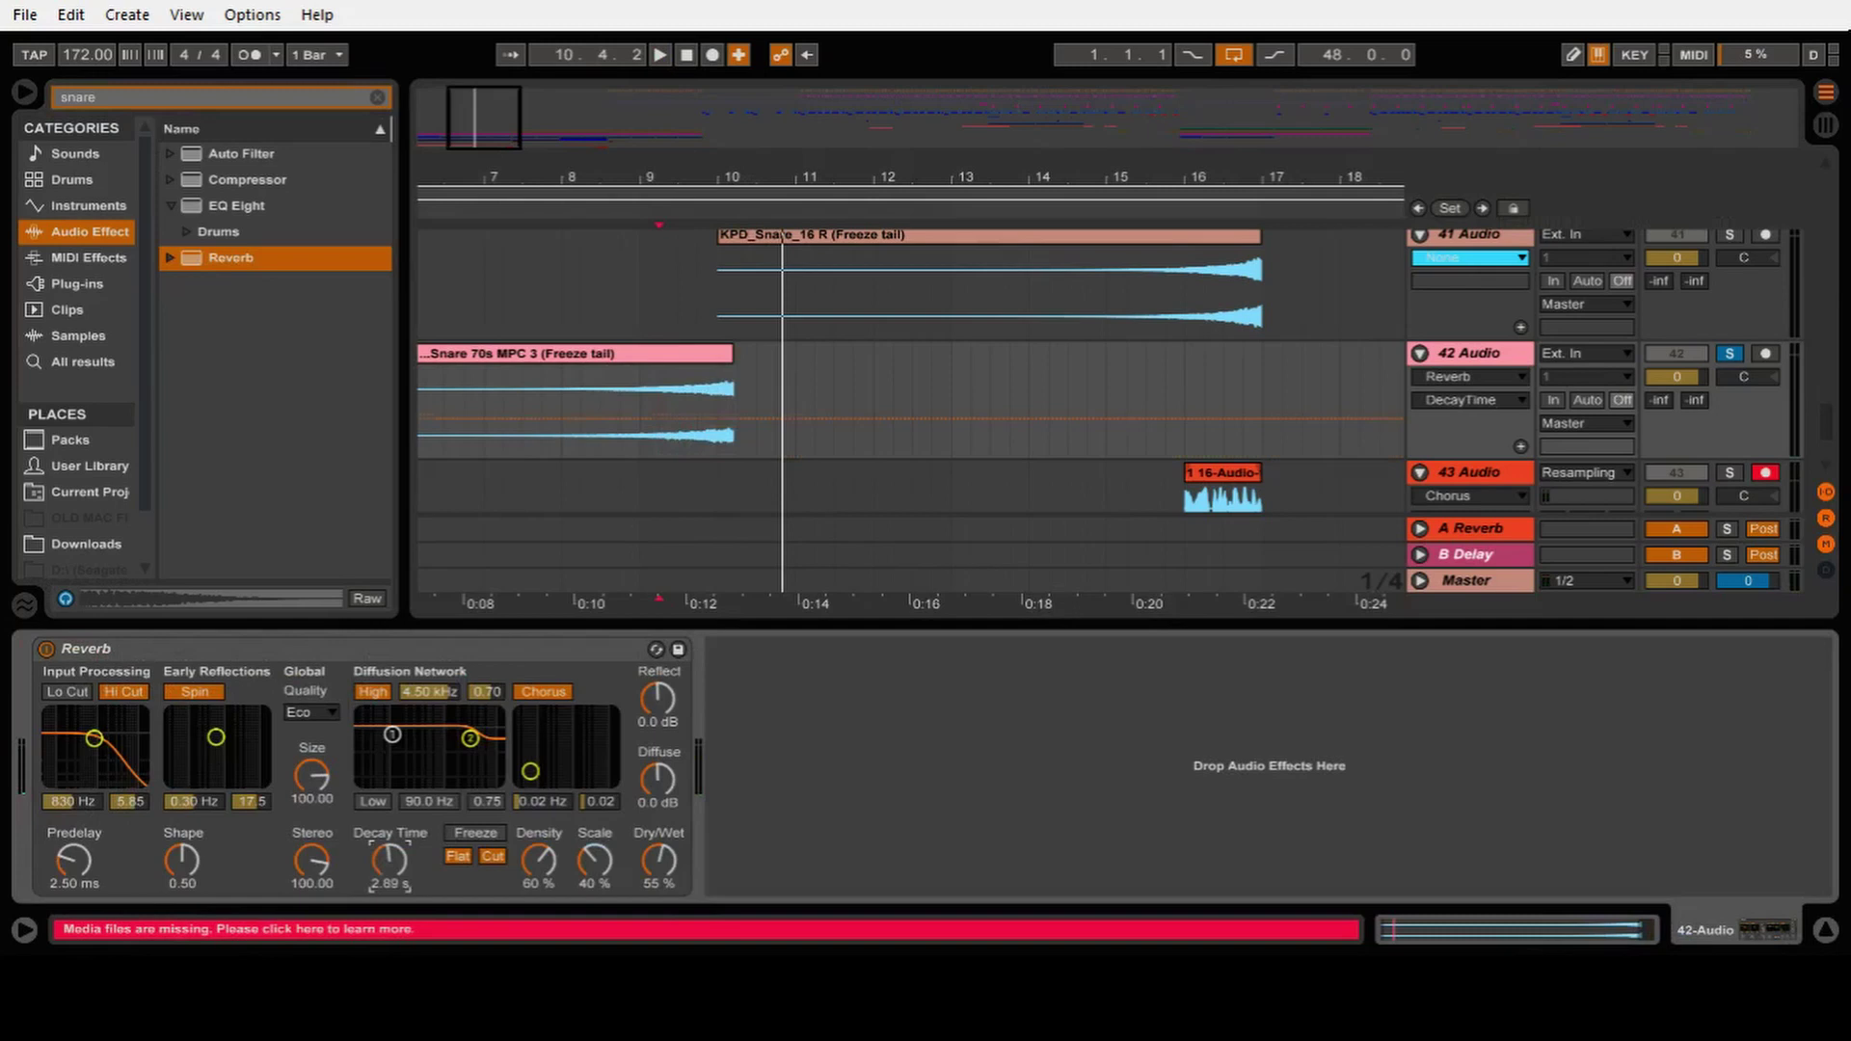
click(600, 438)
key(space)
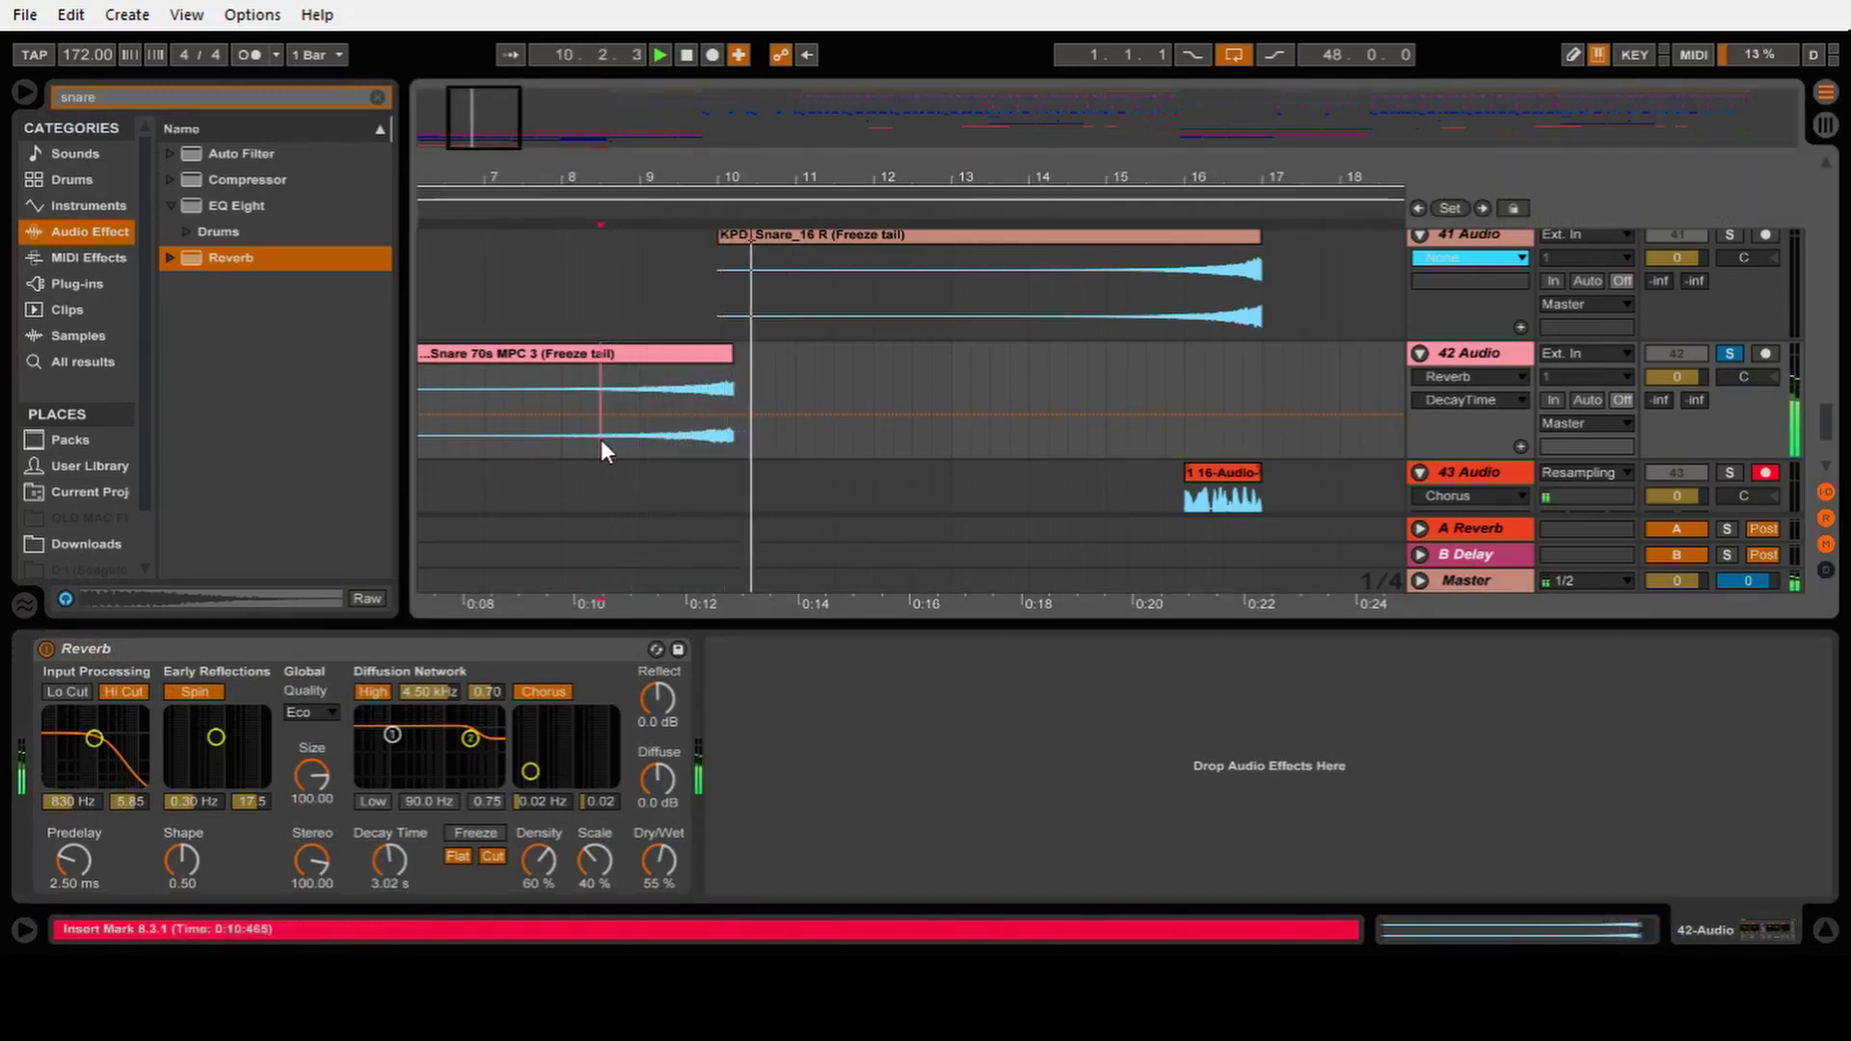
key(space)
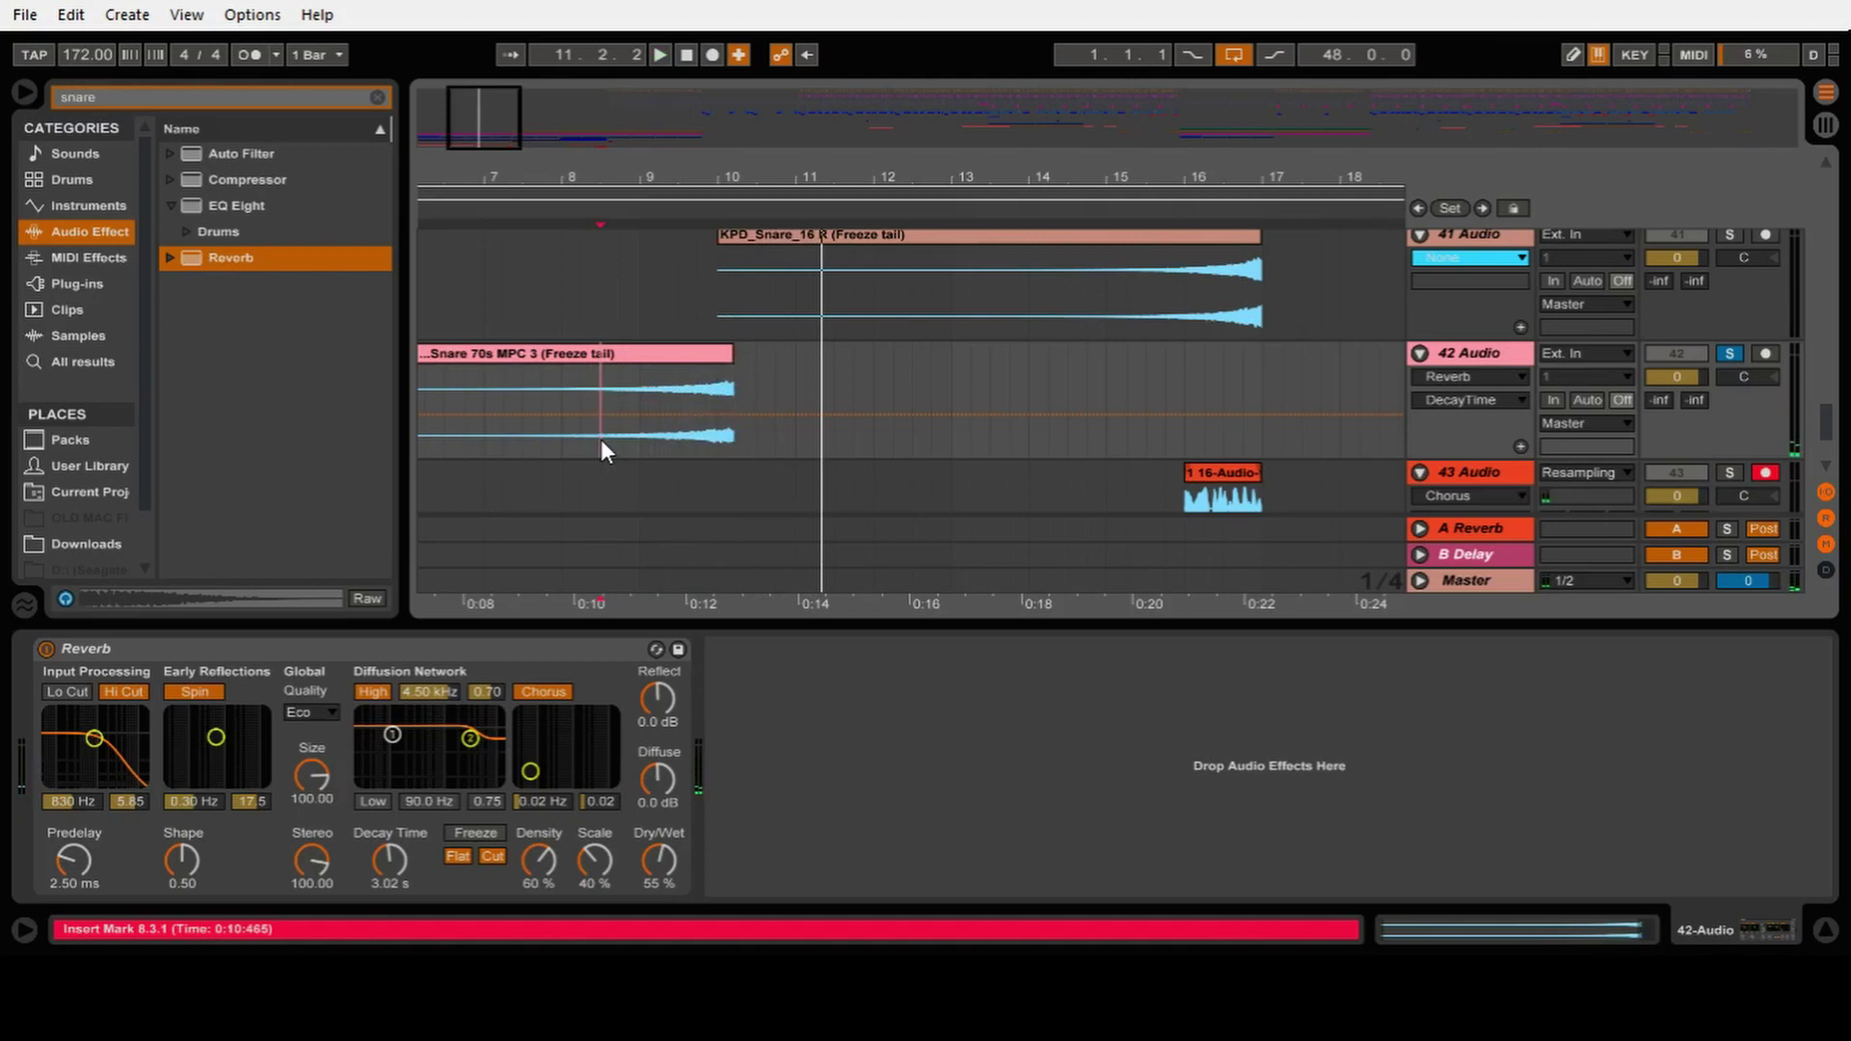
click(1506, 357)
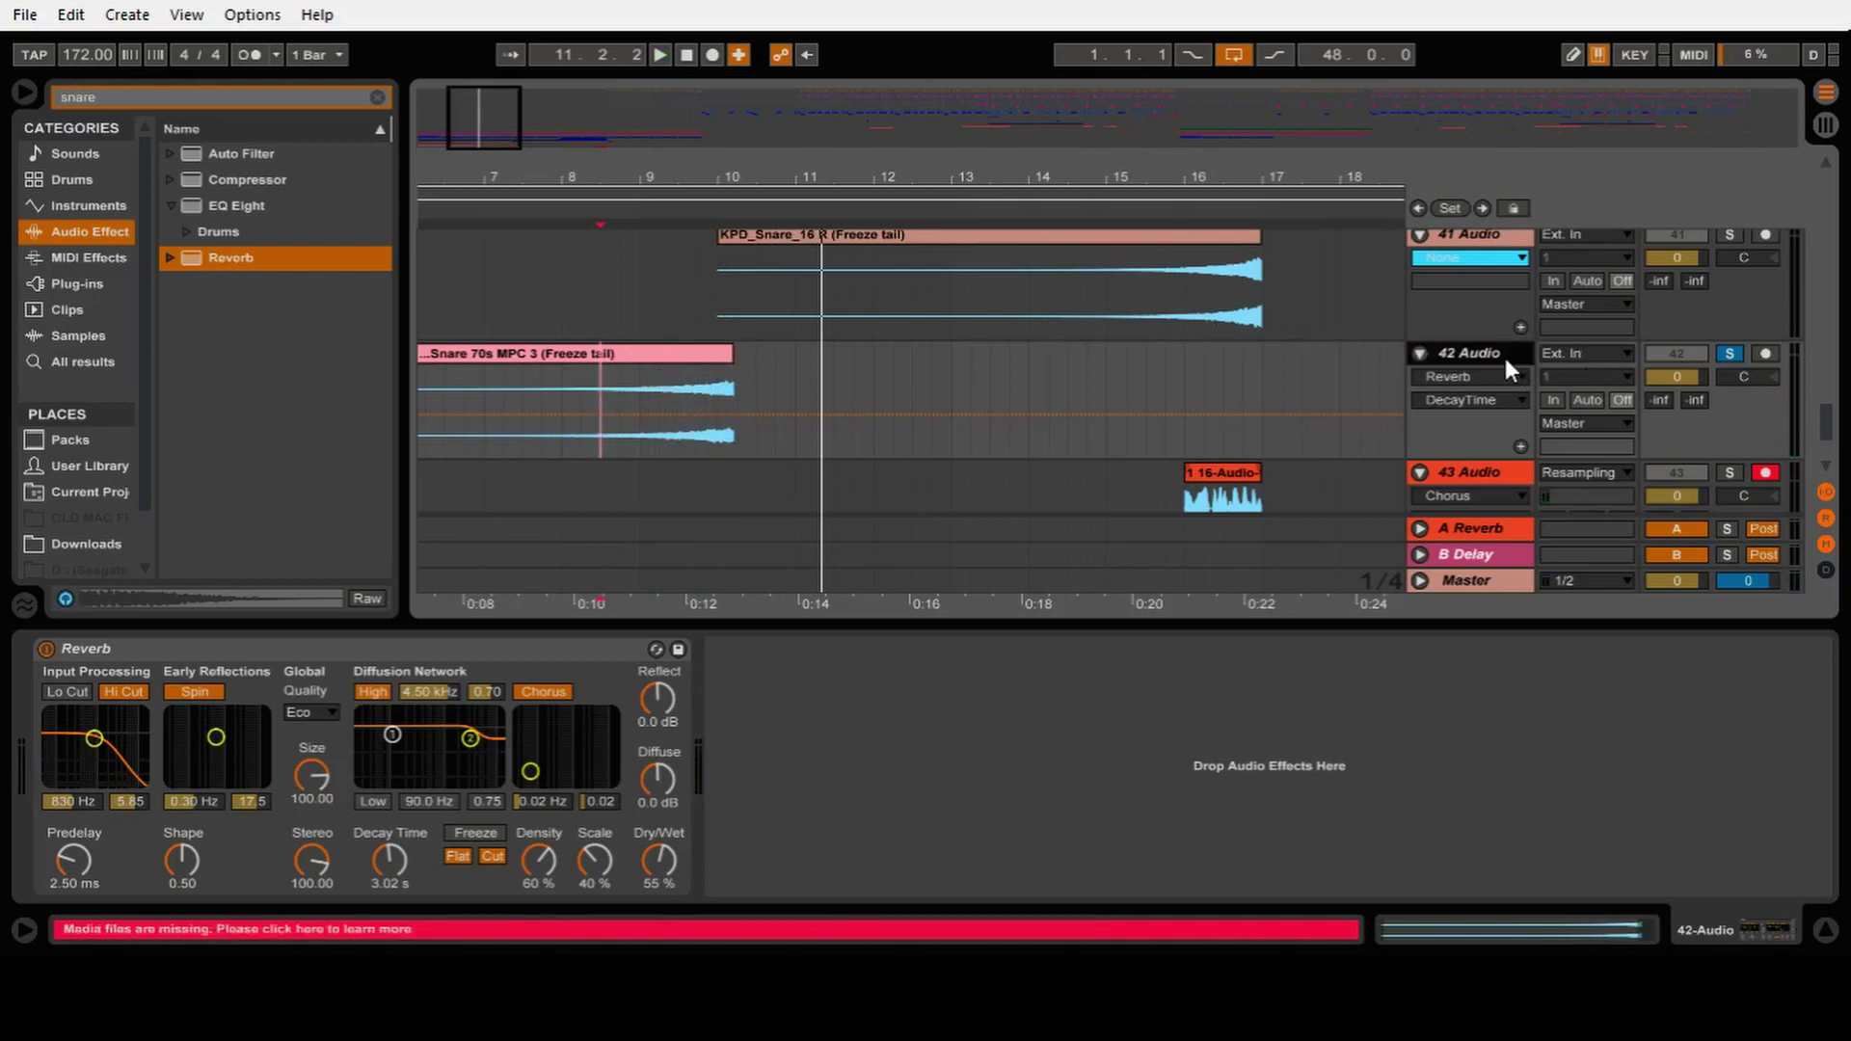
Step: Delete demo snare track 42 and zoom in around bars 16 to 18
key(Delete)
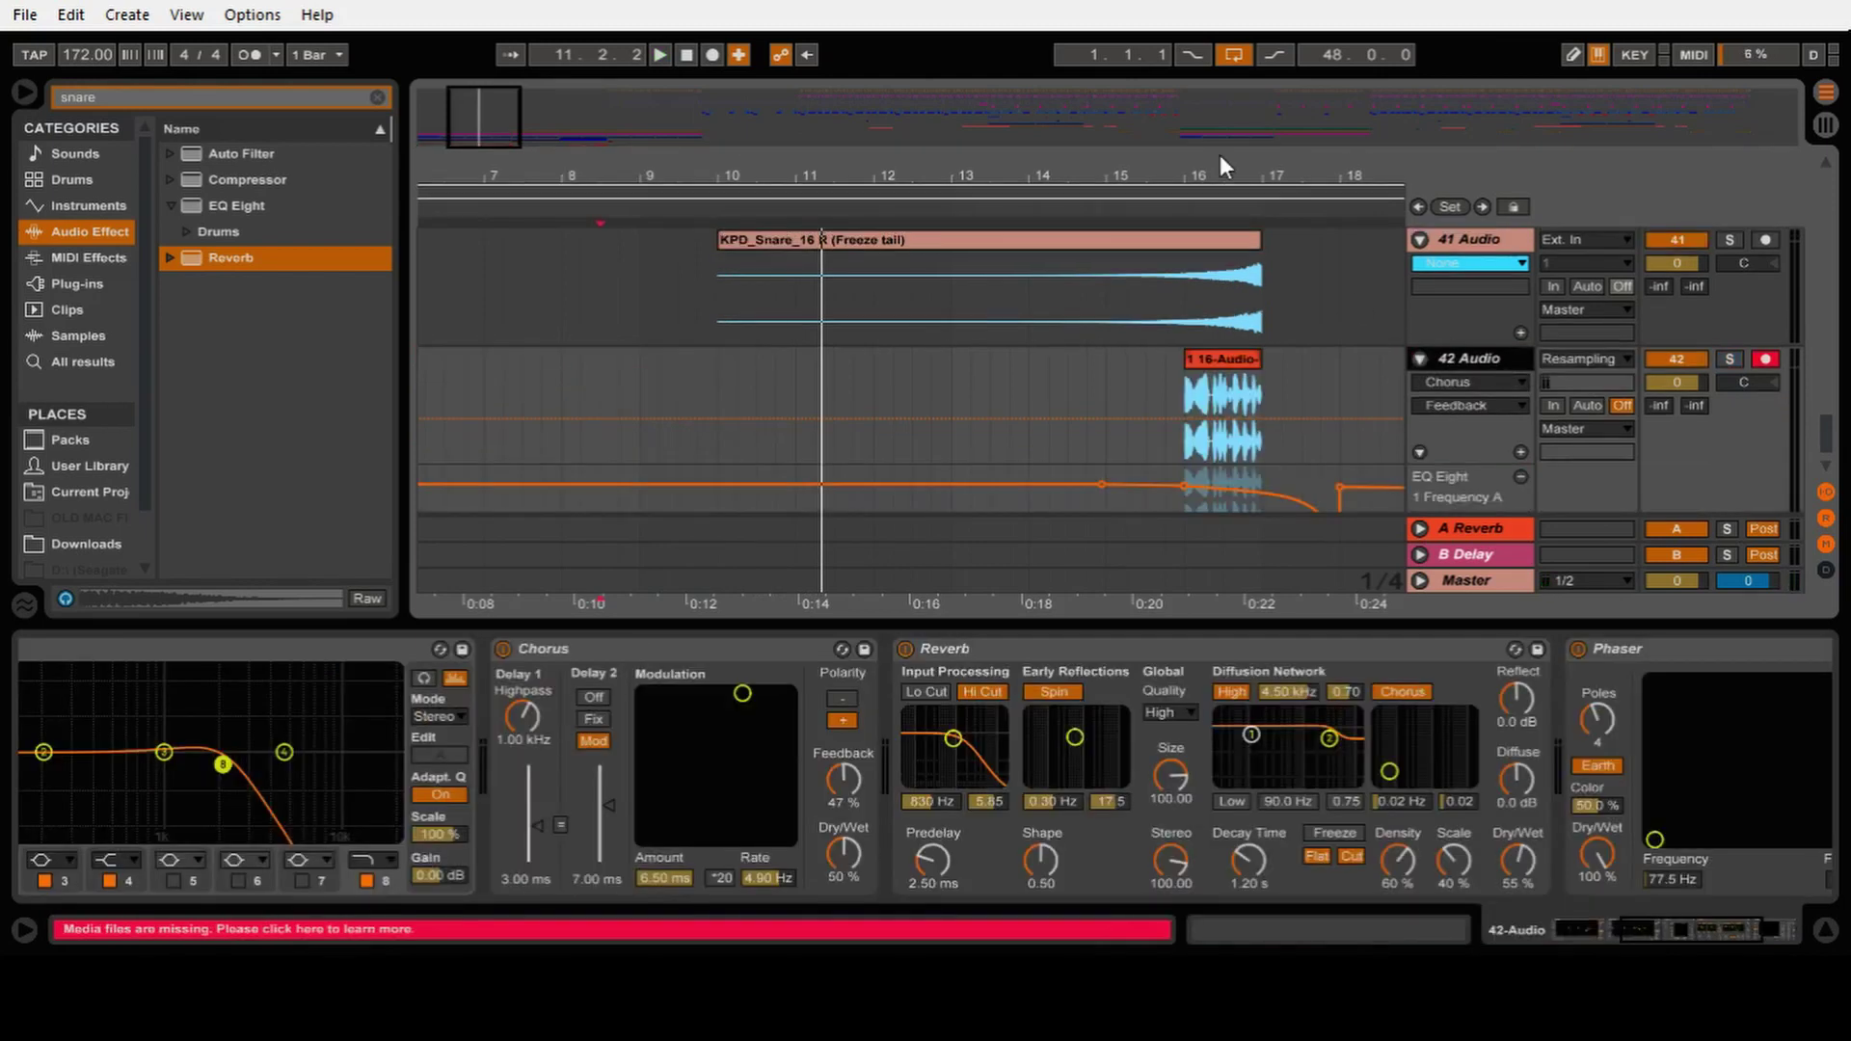
drag(1221, 164, 1003, 372)
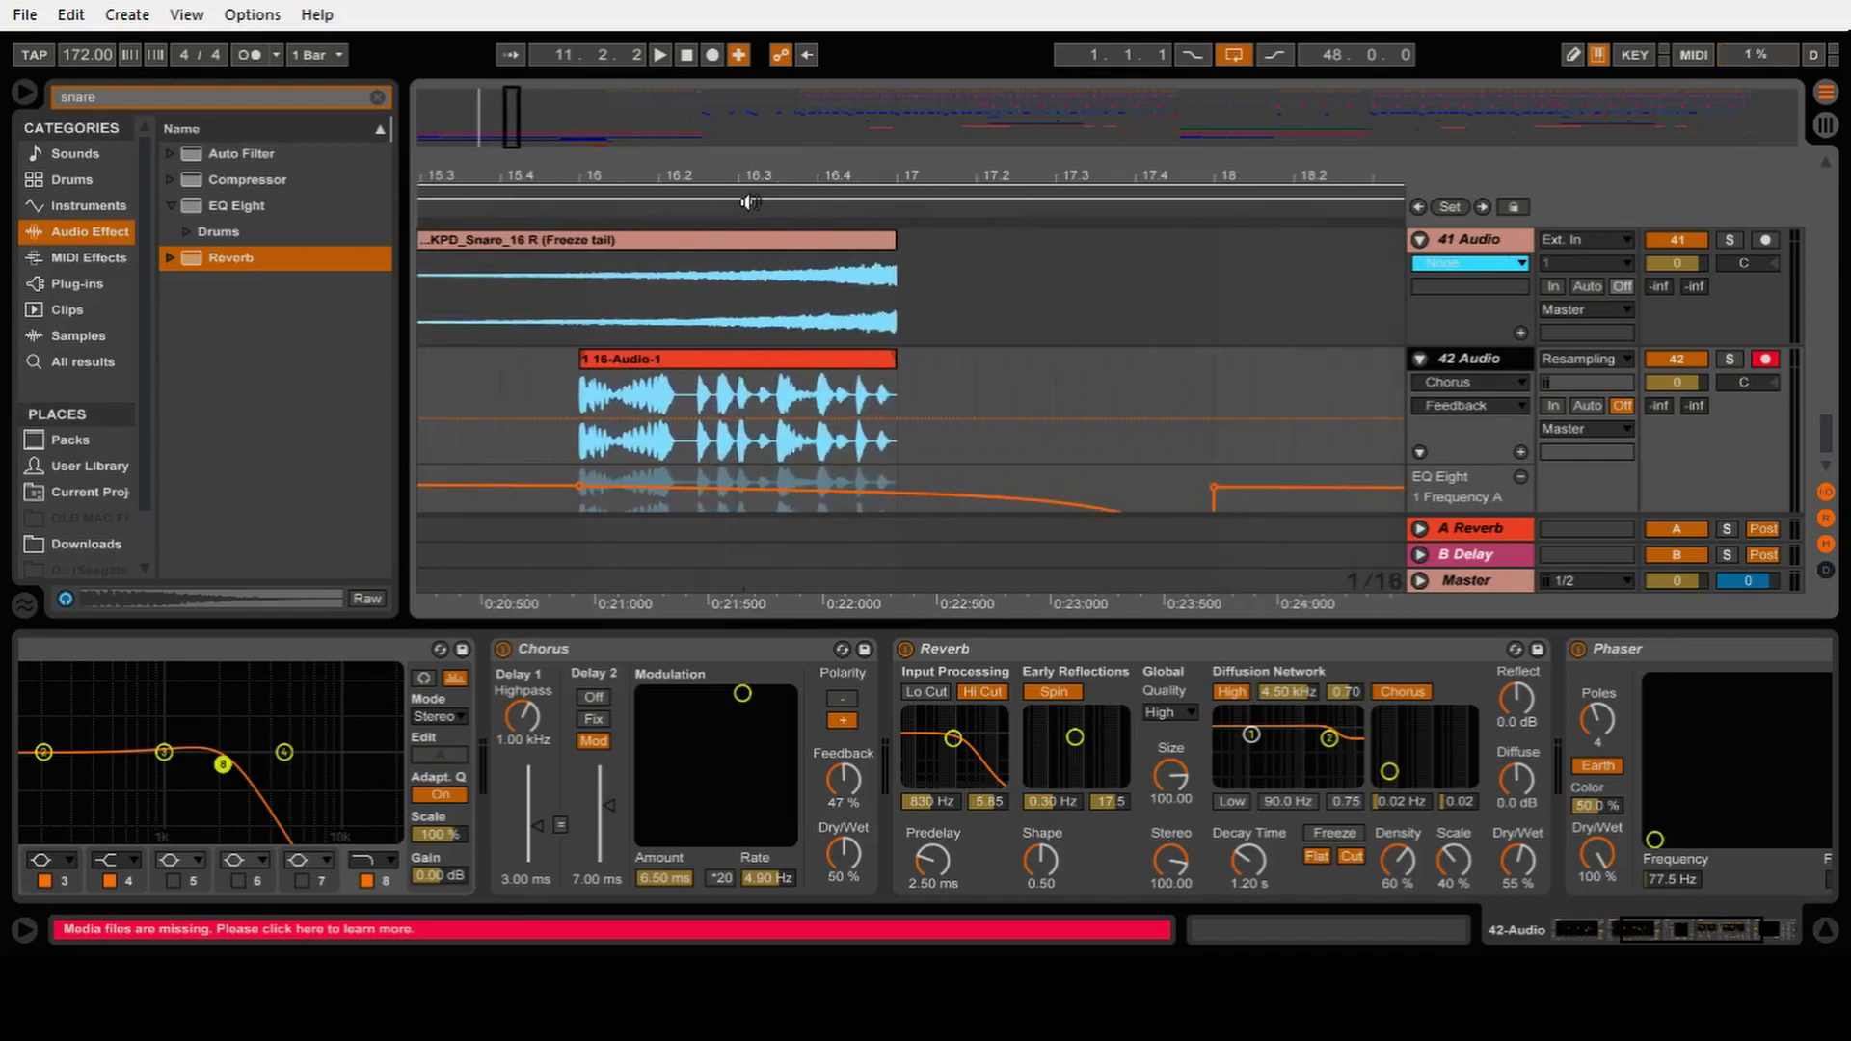
scroll(1003, 372, up, 3)
scroll(1008, 390, up, 3)
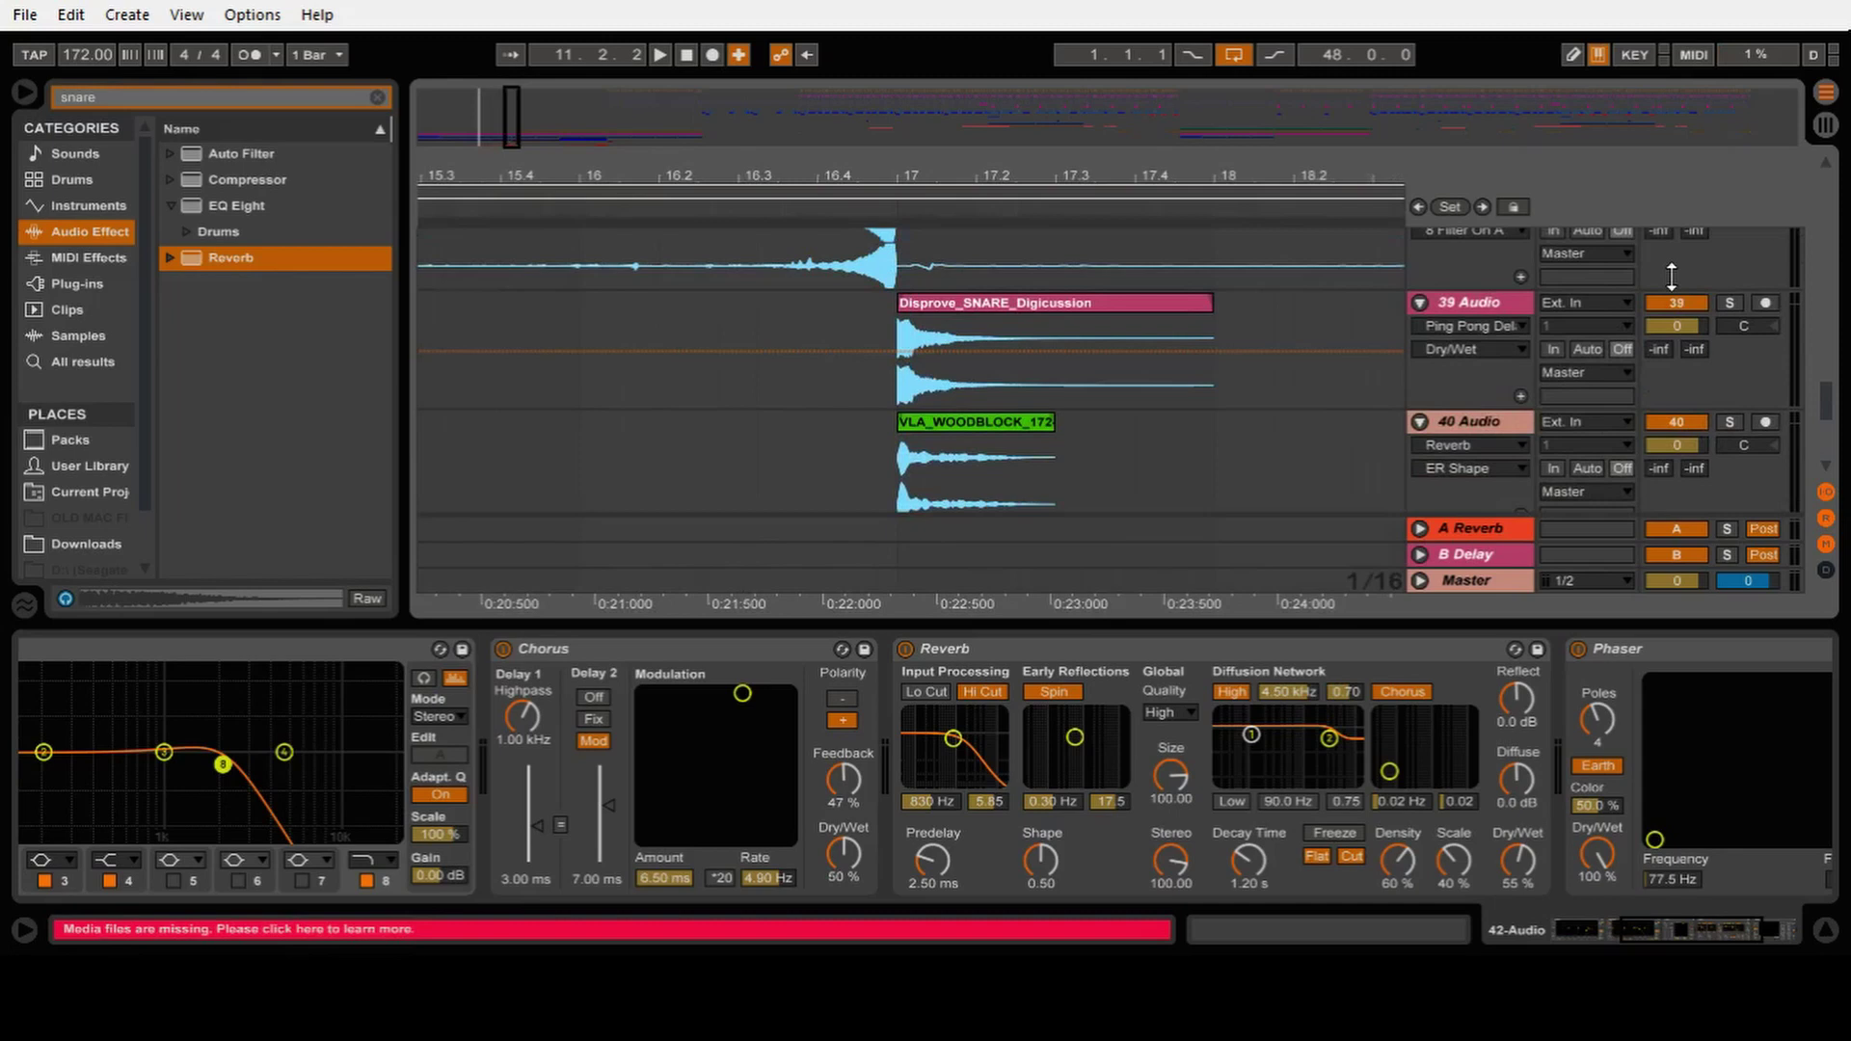
Step: Solo track 39 and play its Disprove_SNARE_Digicussion clip with reverb and delay
click(1491, 307)
click(1732, 303)
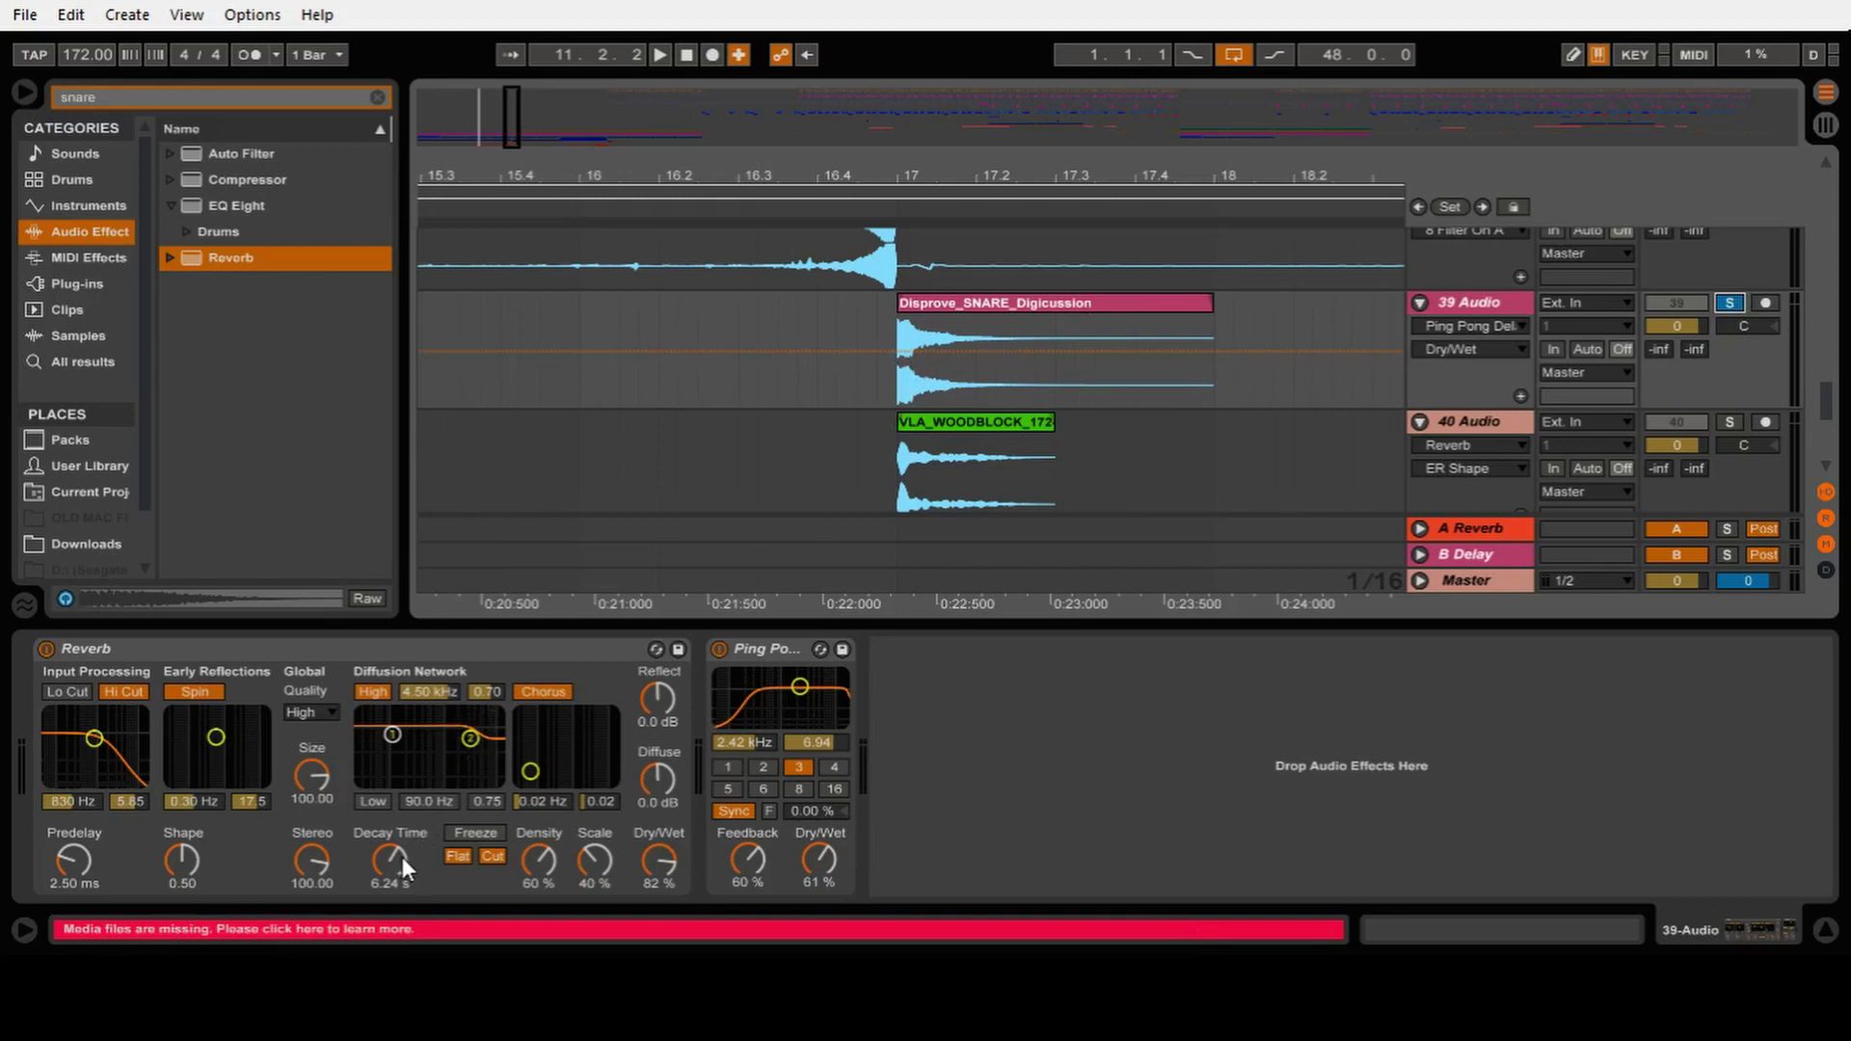
click(892, 385)
key(space)
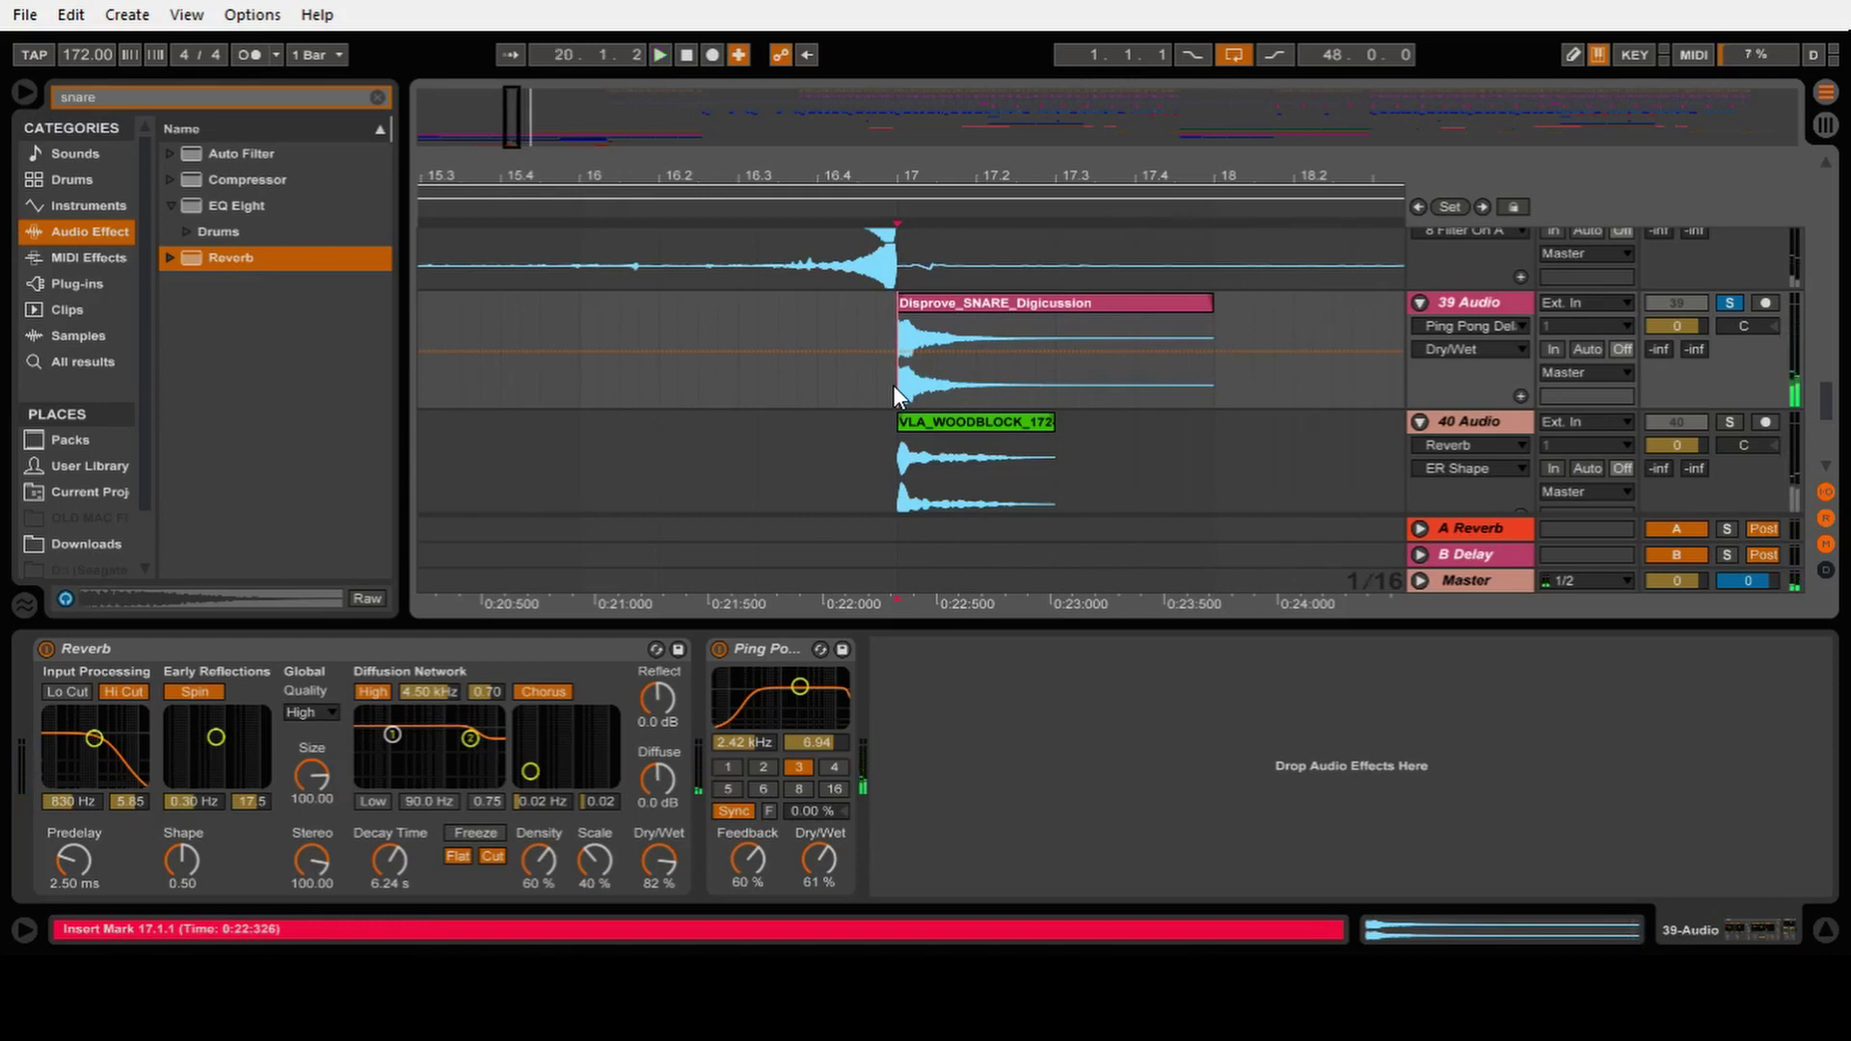
Step: Solo woodblock track 40, bypass its Compressor and Reverb, and play it dry from before bar 17
click(1448, 420)
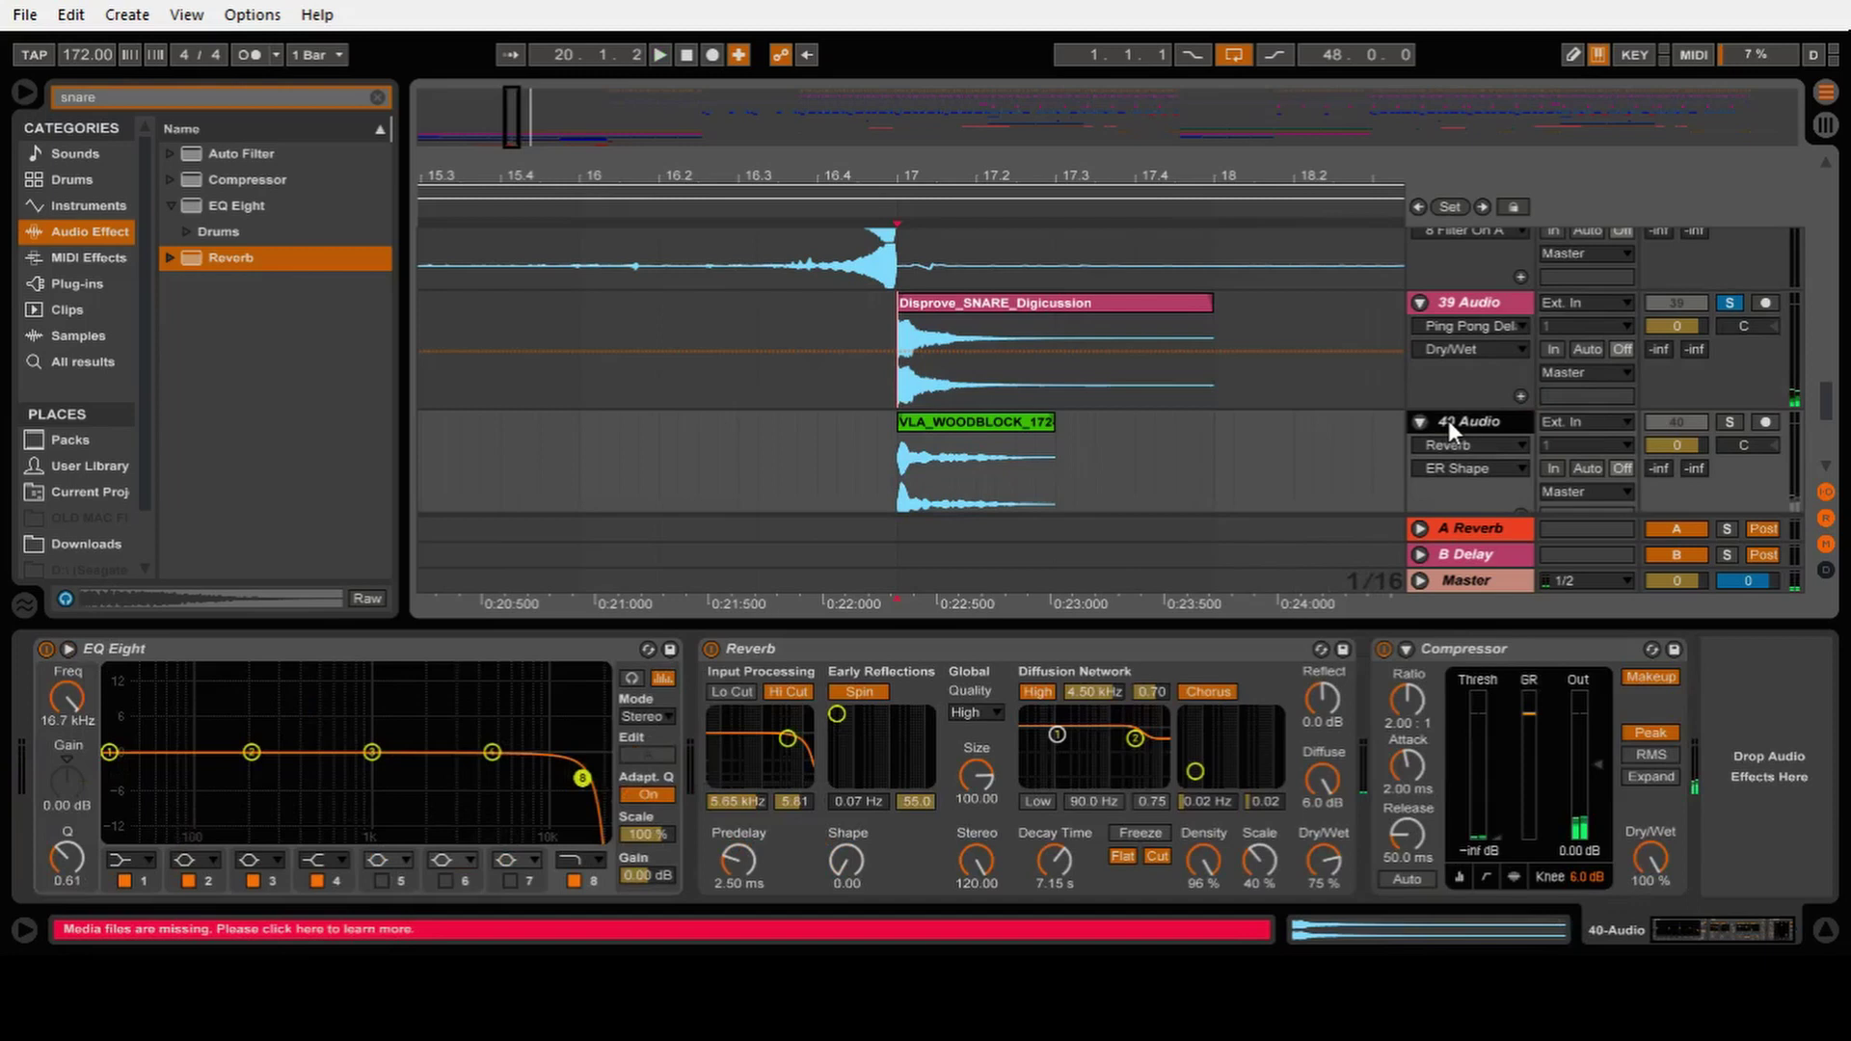
click(1731, 422)
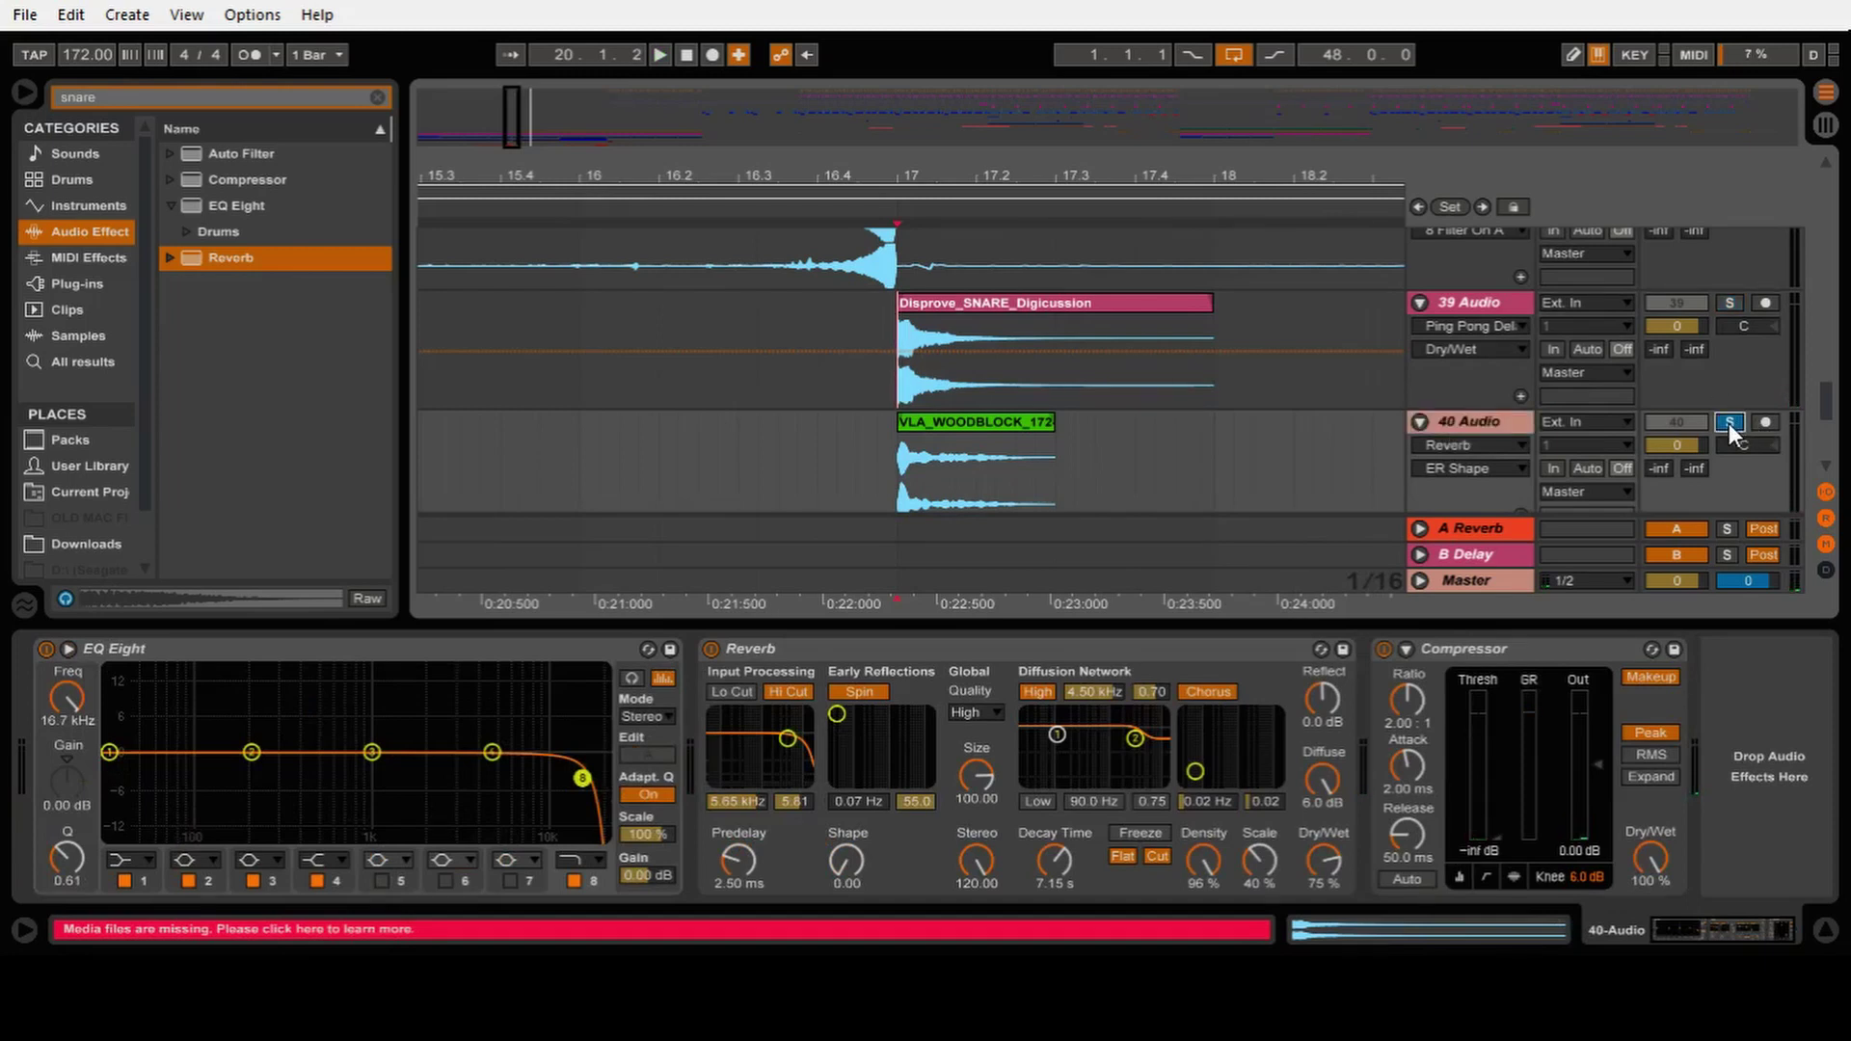
click(1384, 649)
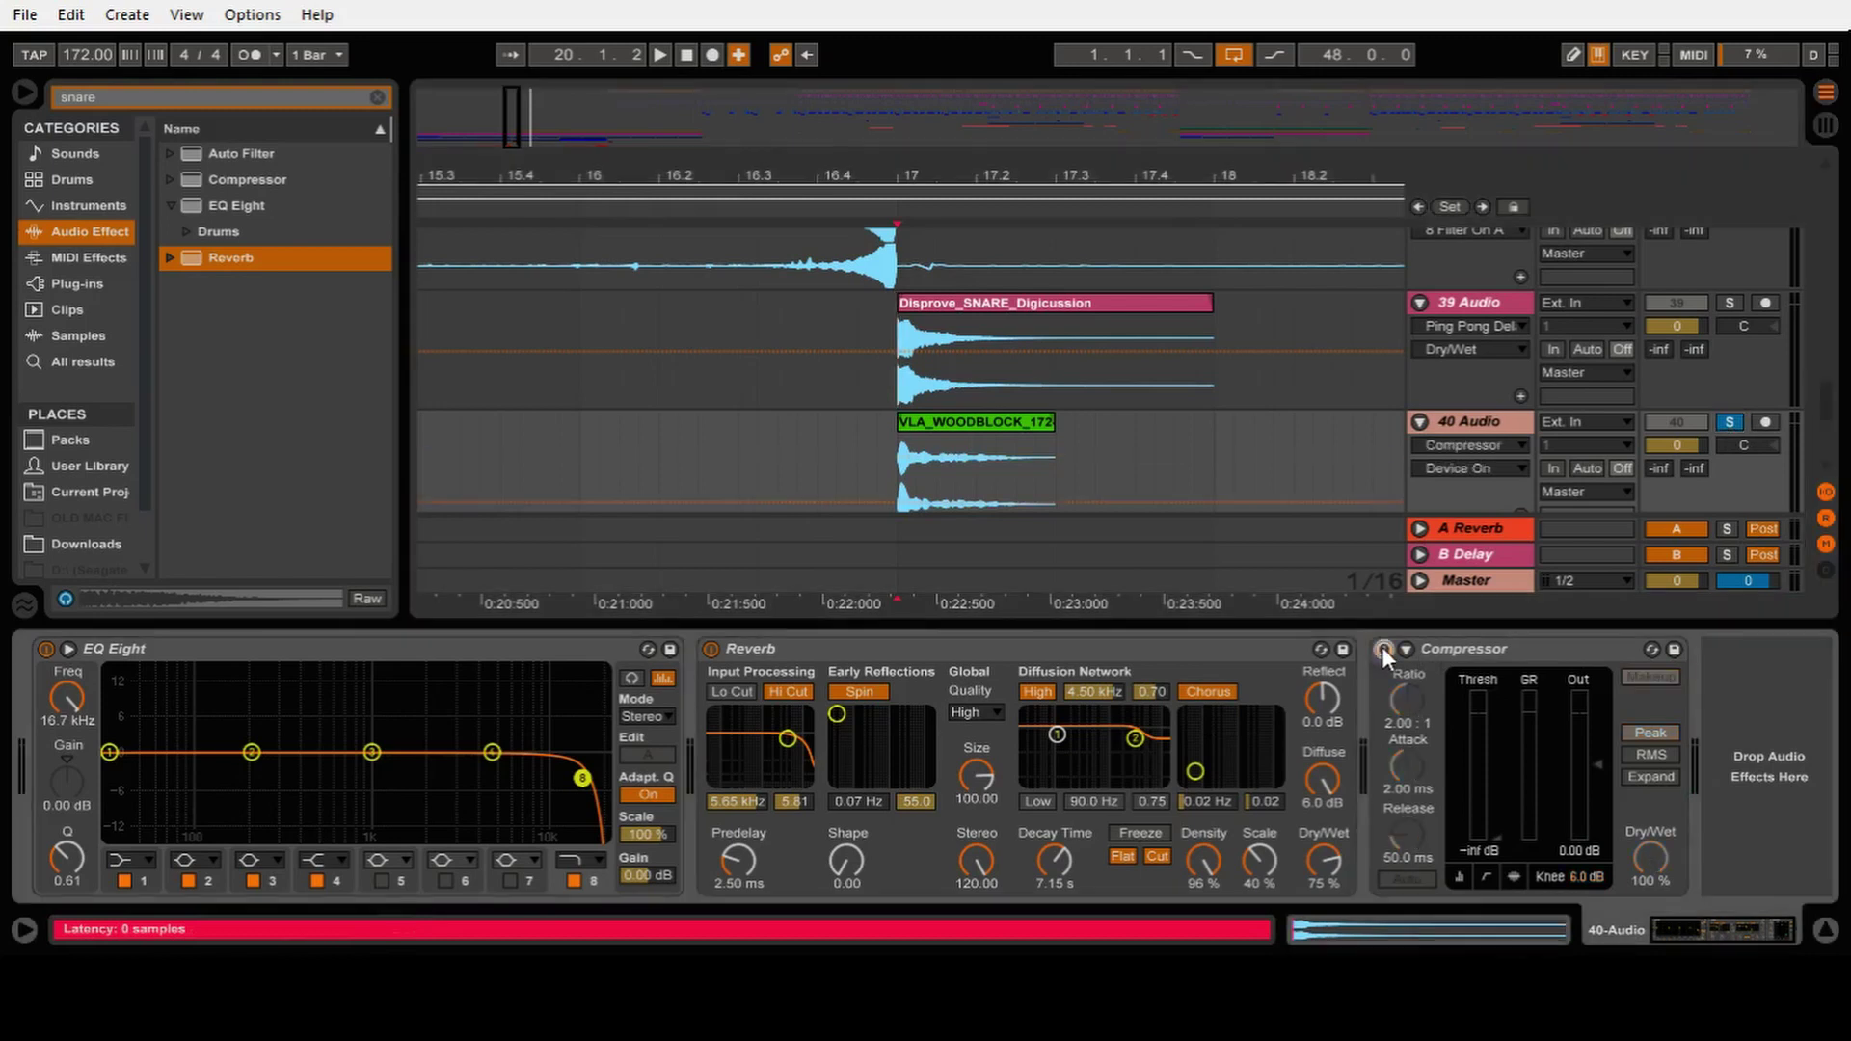
click(710, 649)
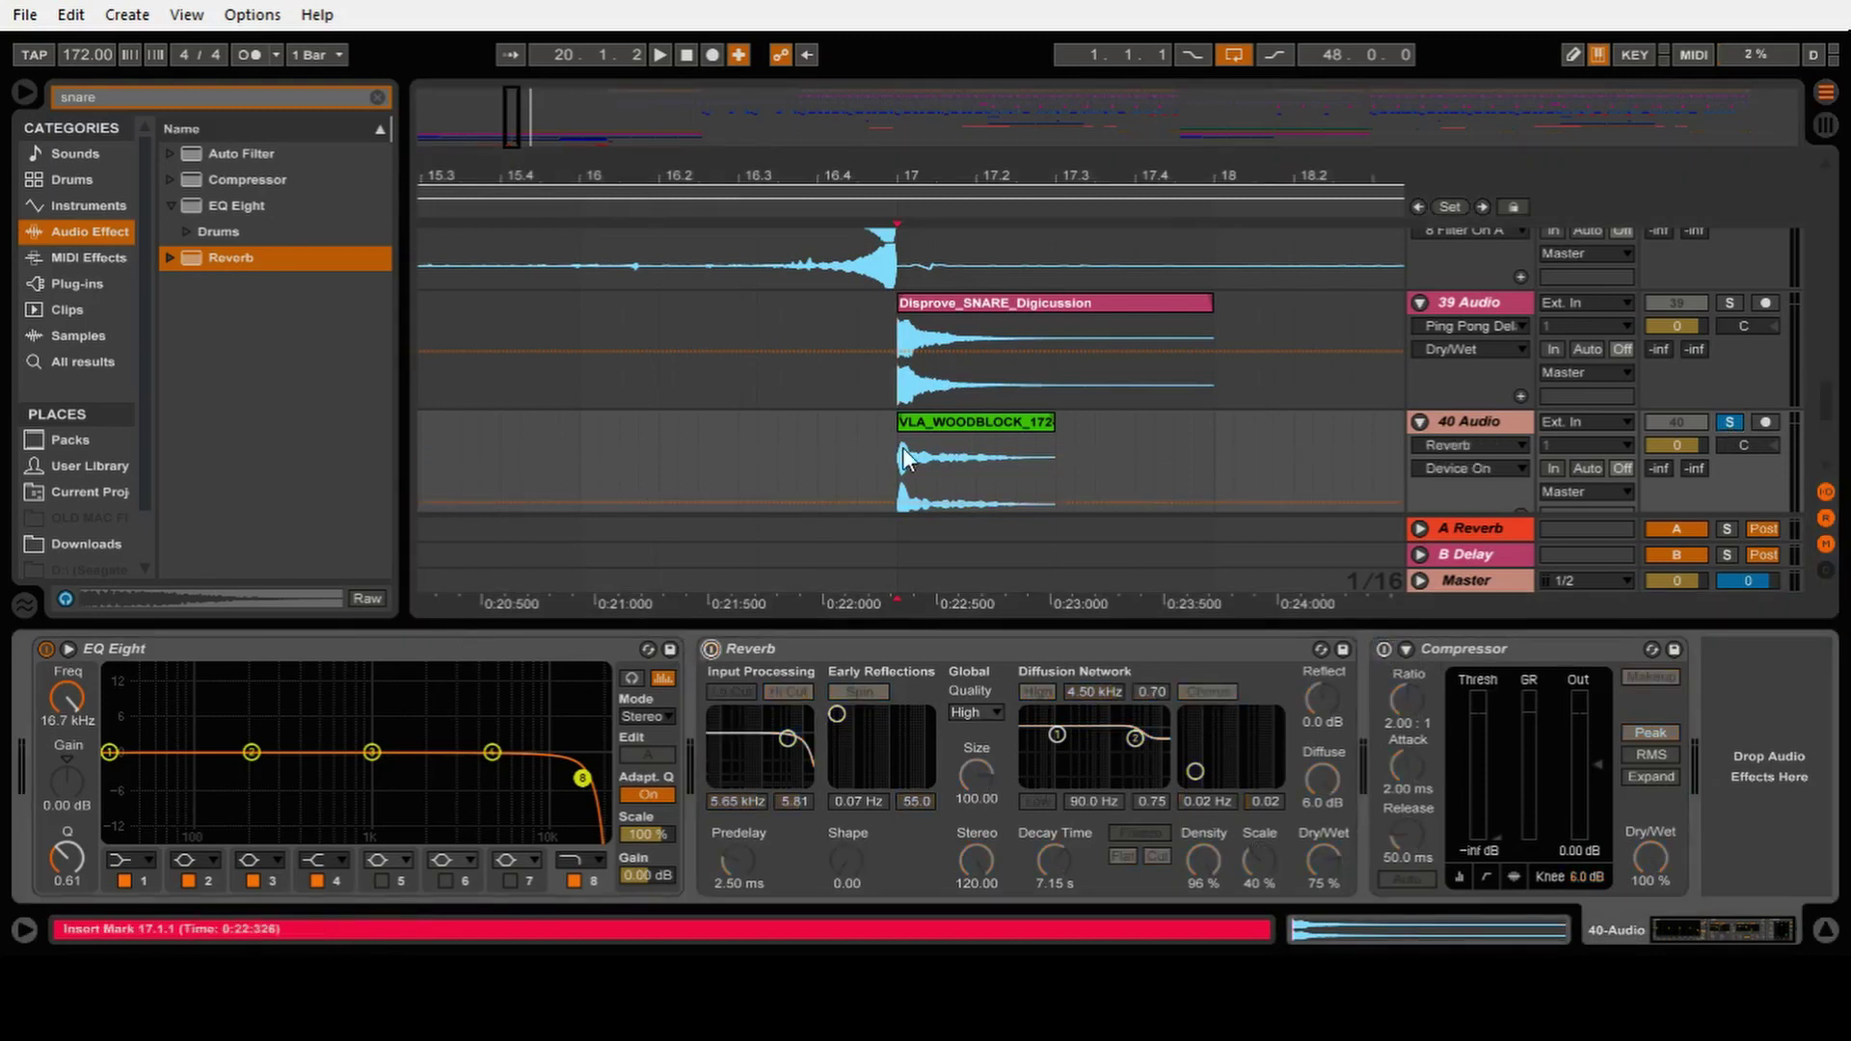
click(876, 477)
key(space)
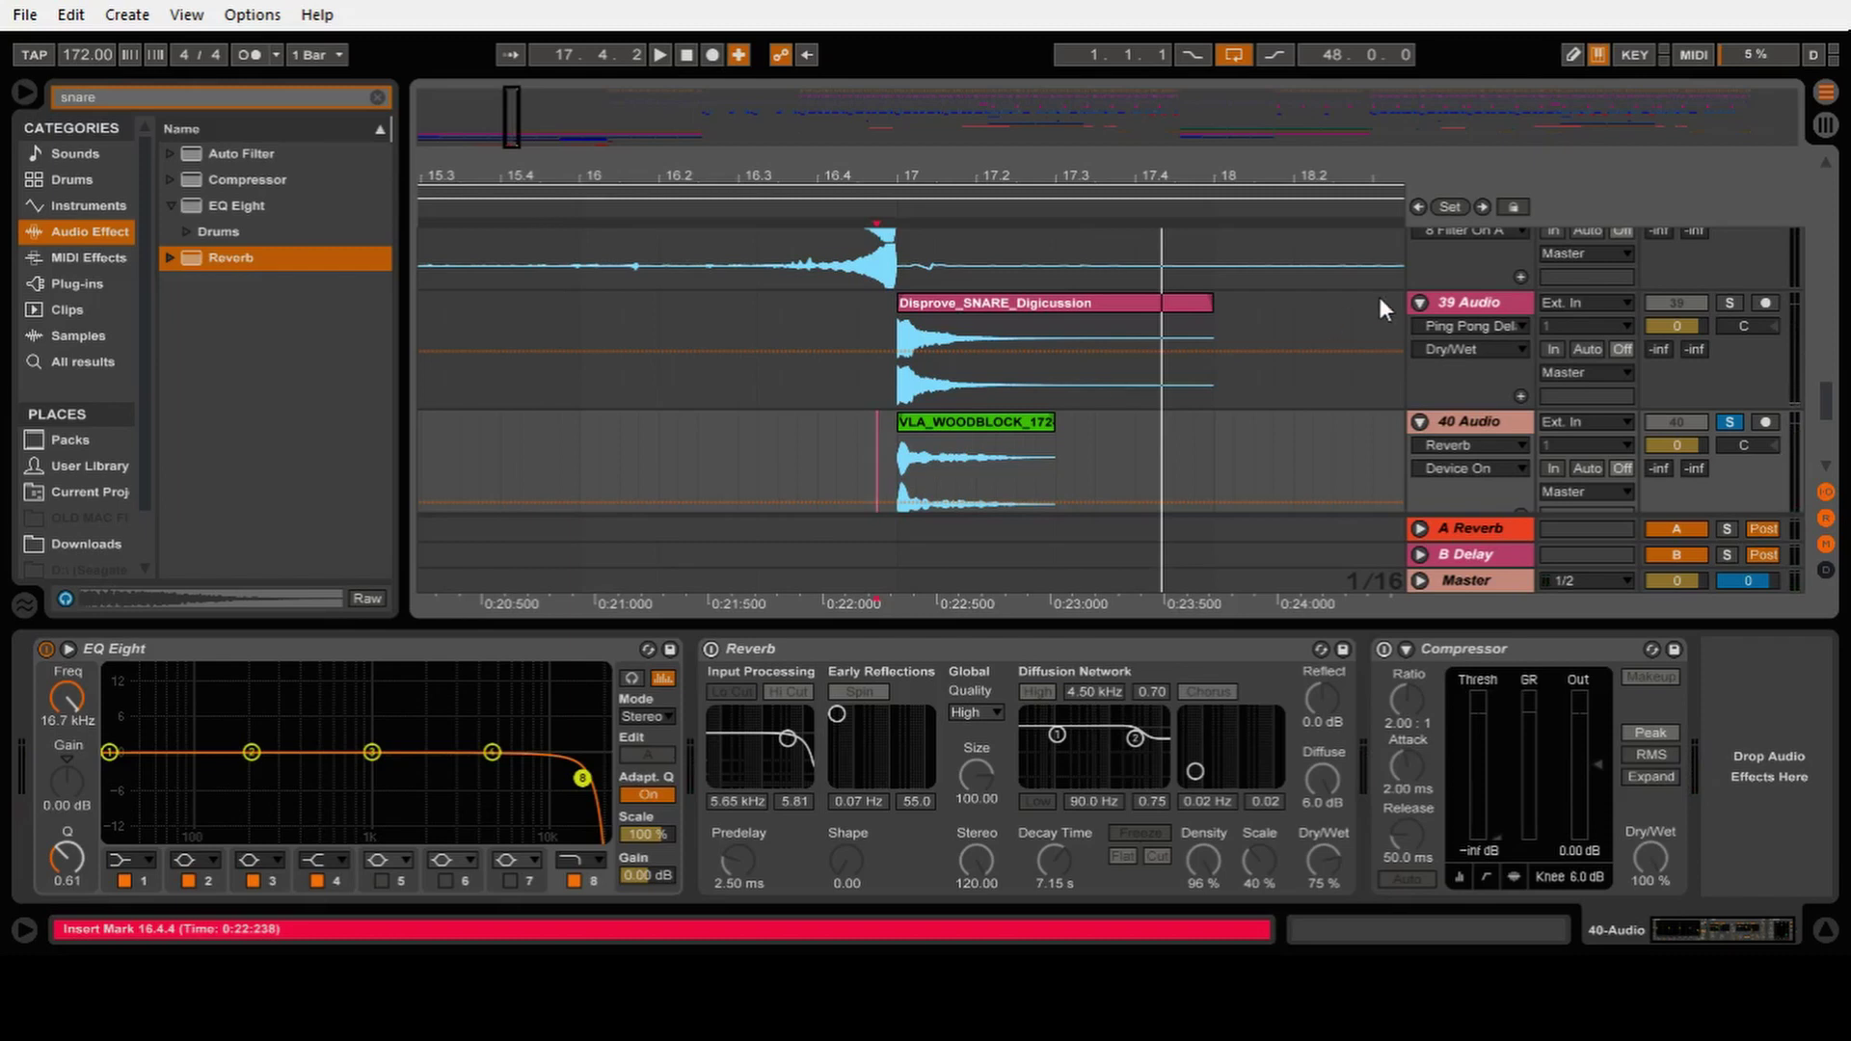
Step: Re-enable the woodblock's Reverb and Compressor while replaying to compare, then zoom out to bars 10–20
click(708, 650)
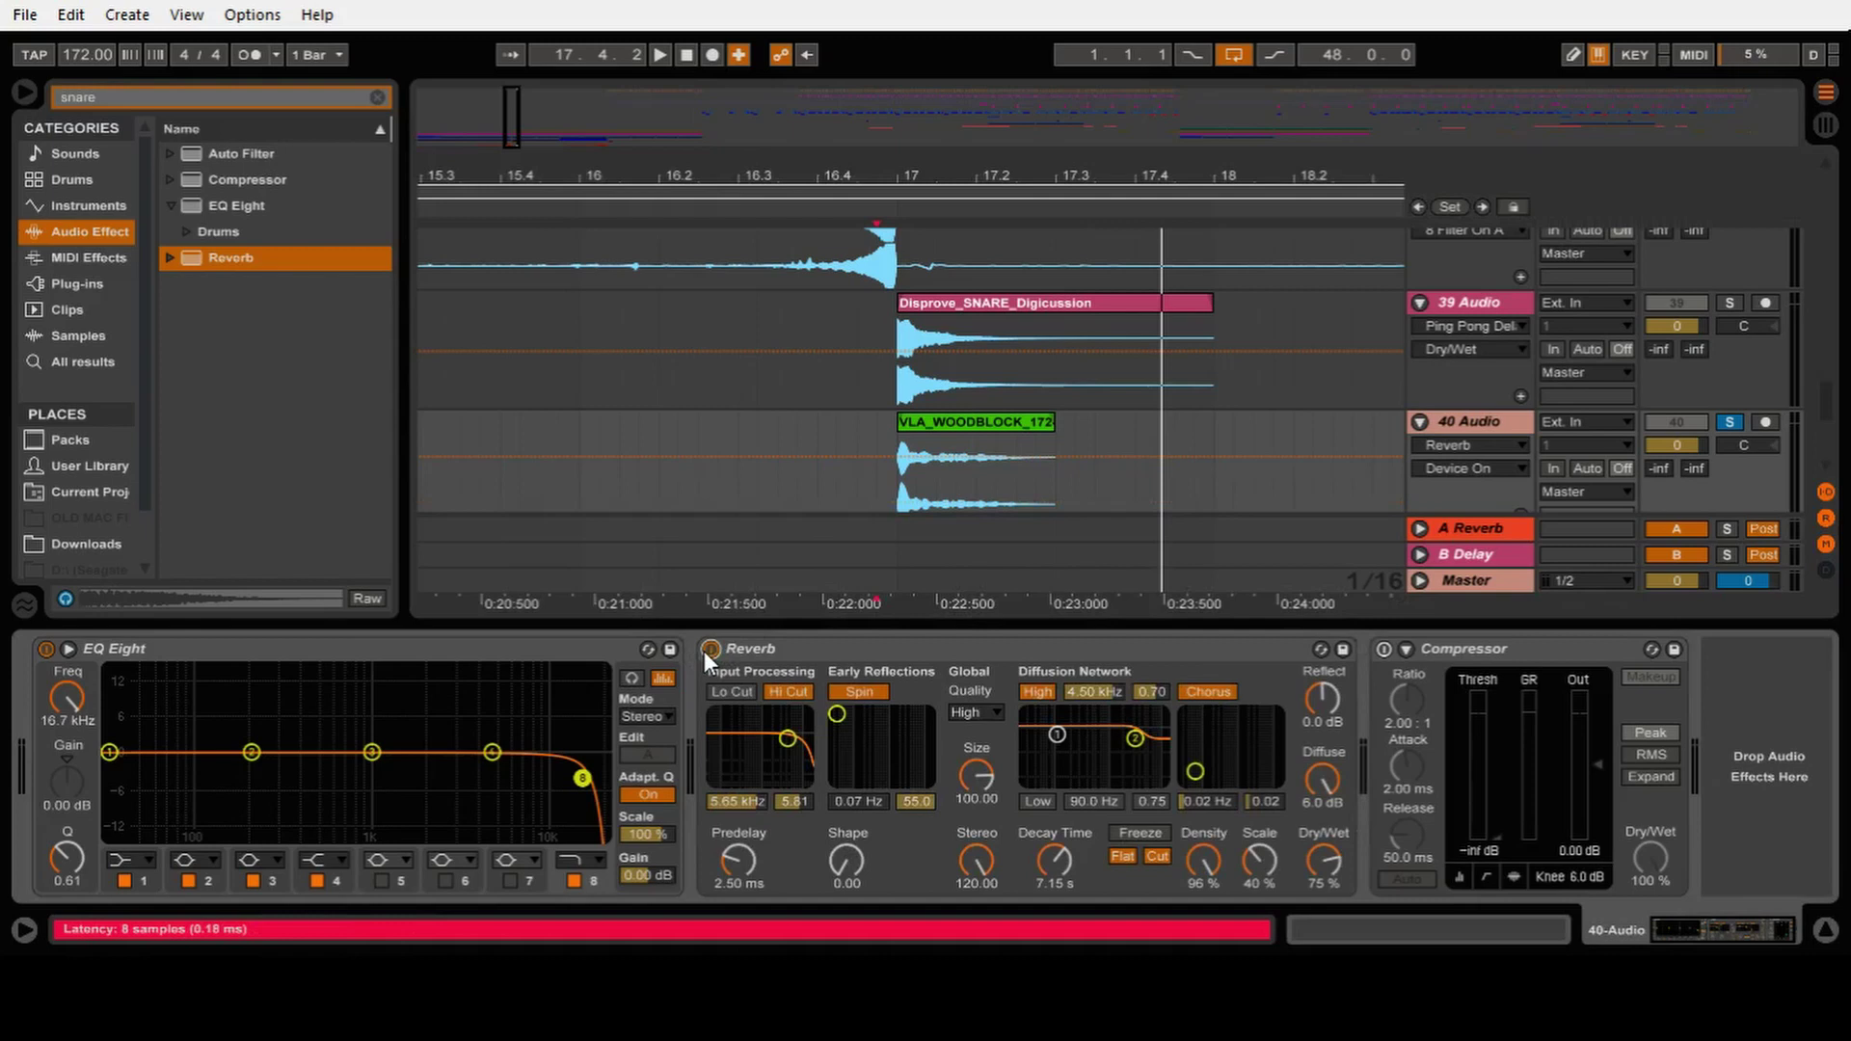
key(space)
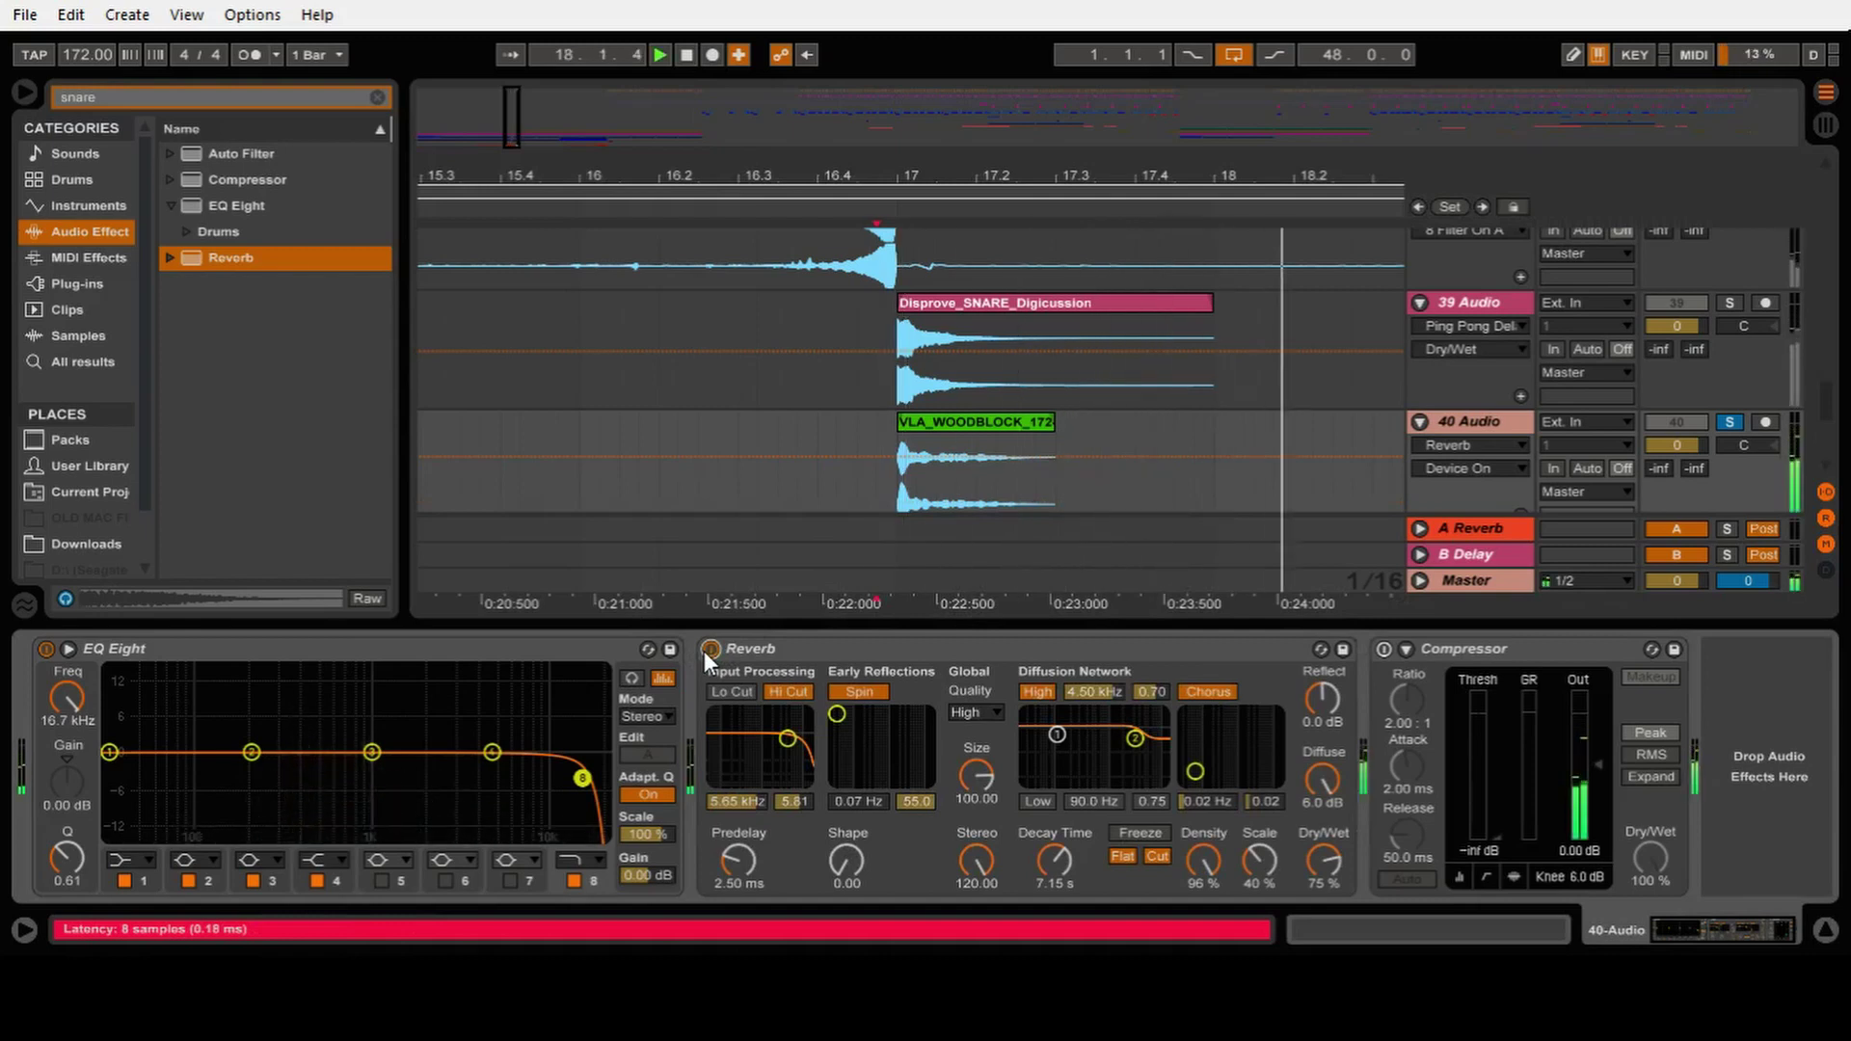
key(space)
click(1385, 648)
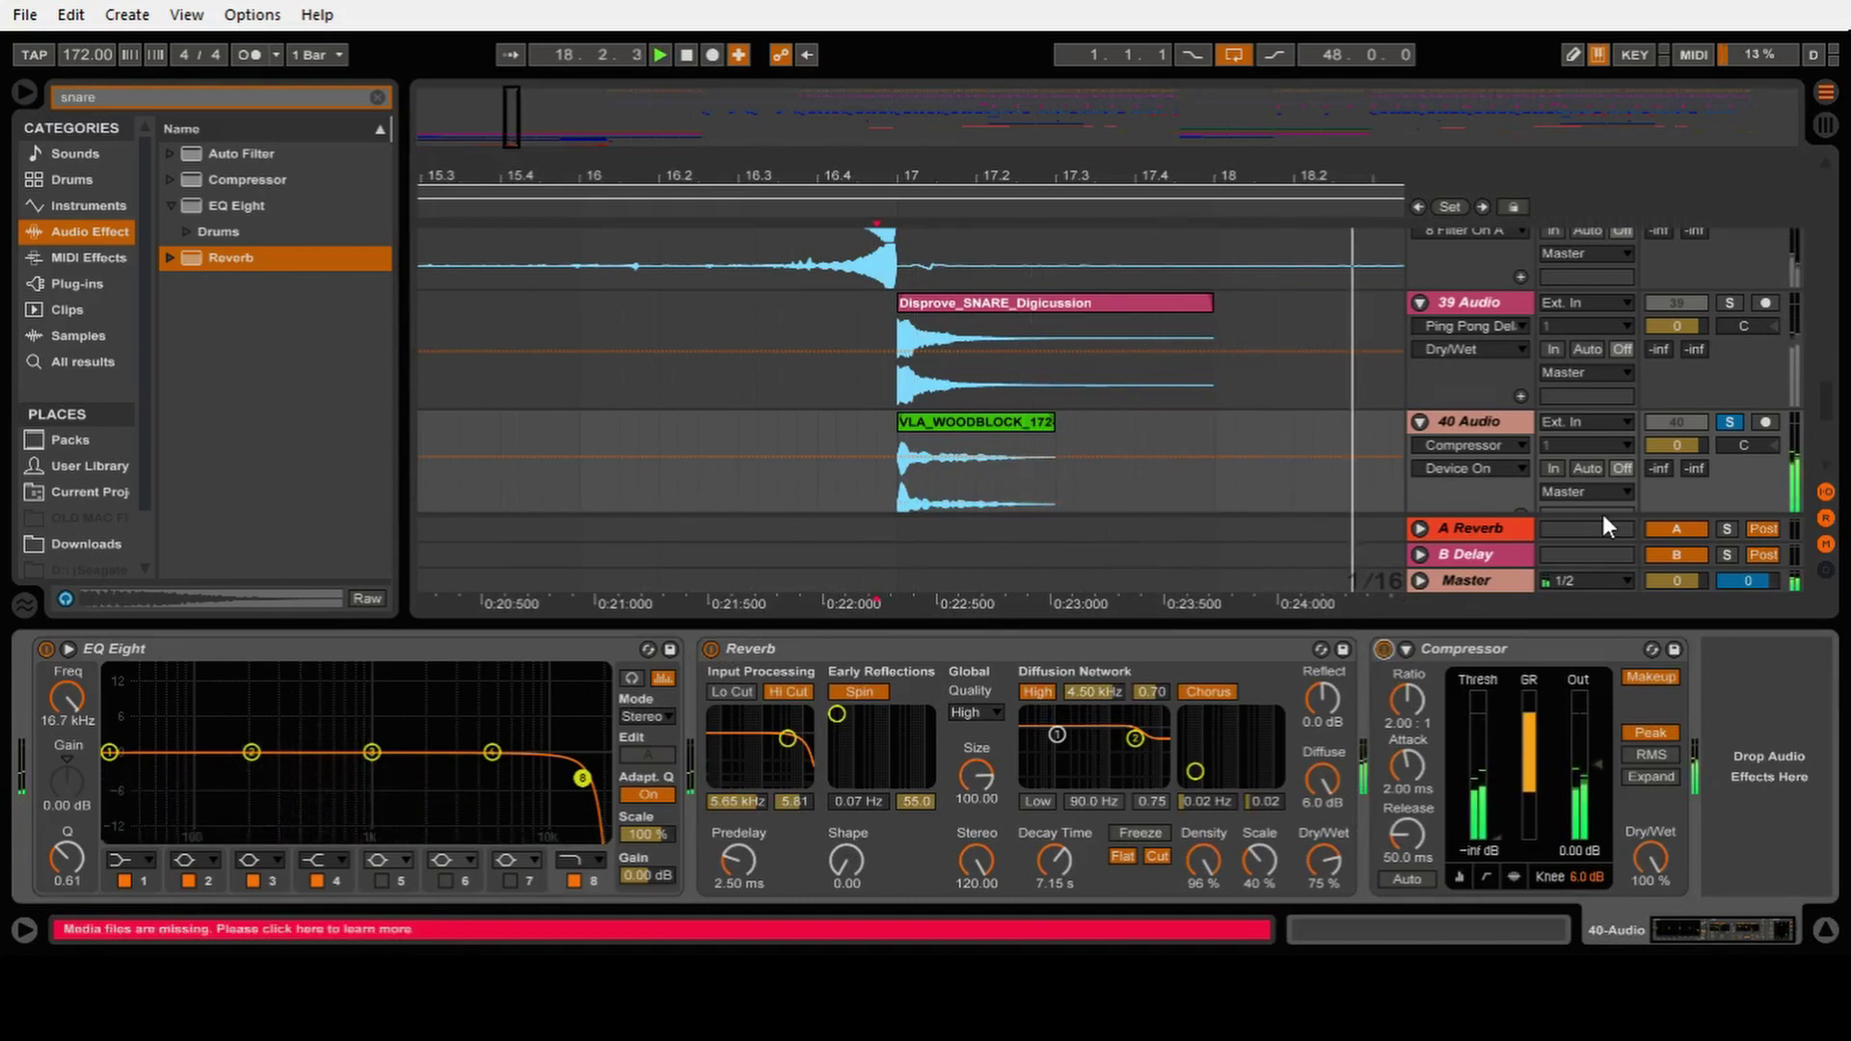
key(minus)
key(minus)
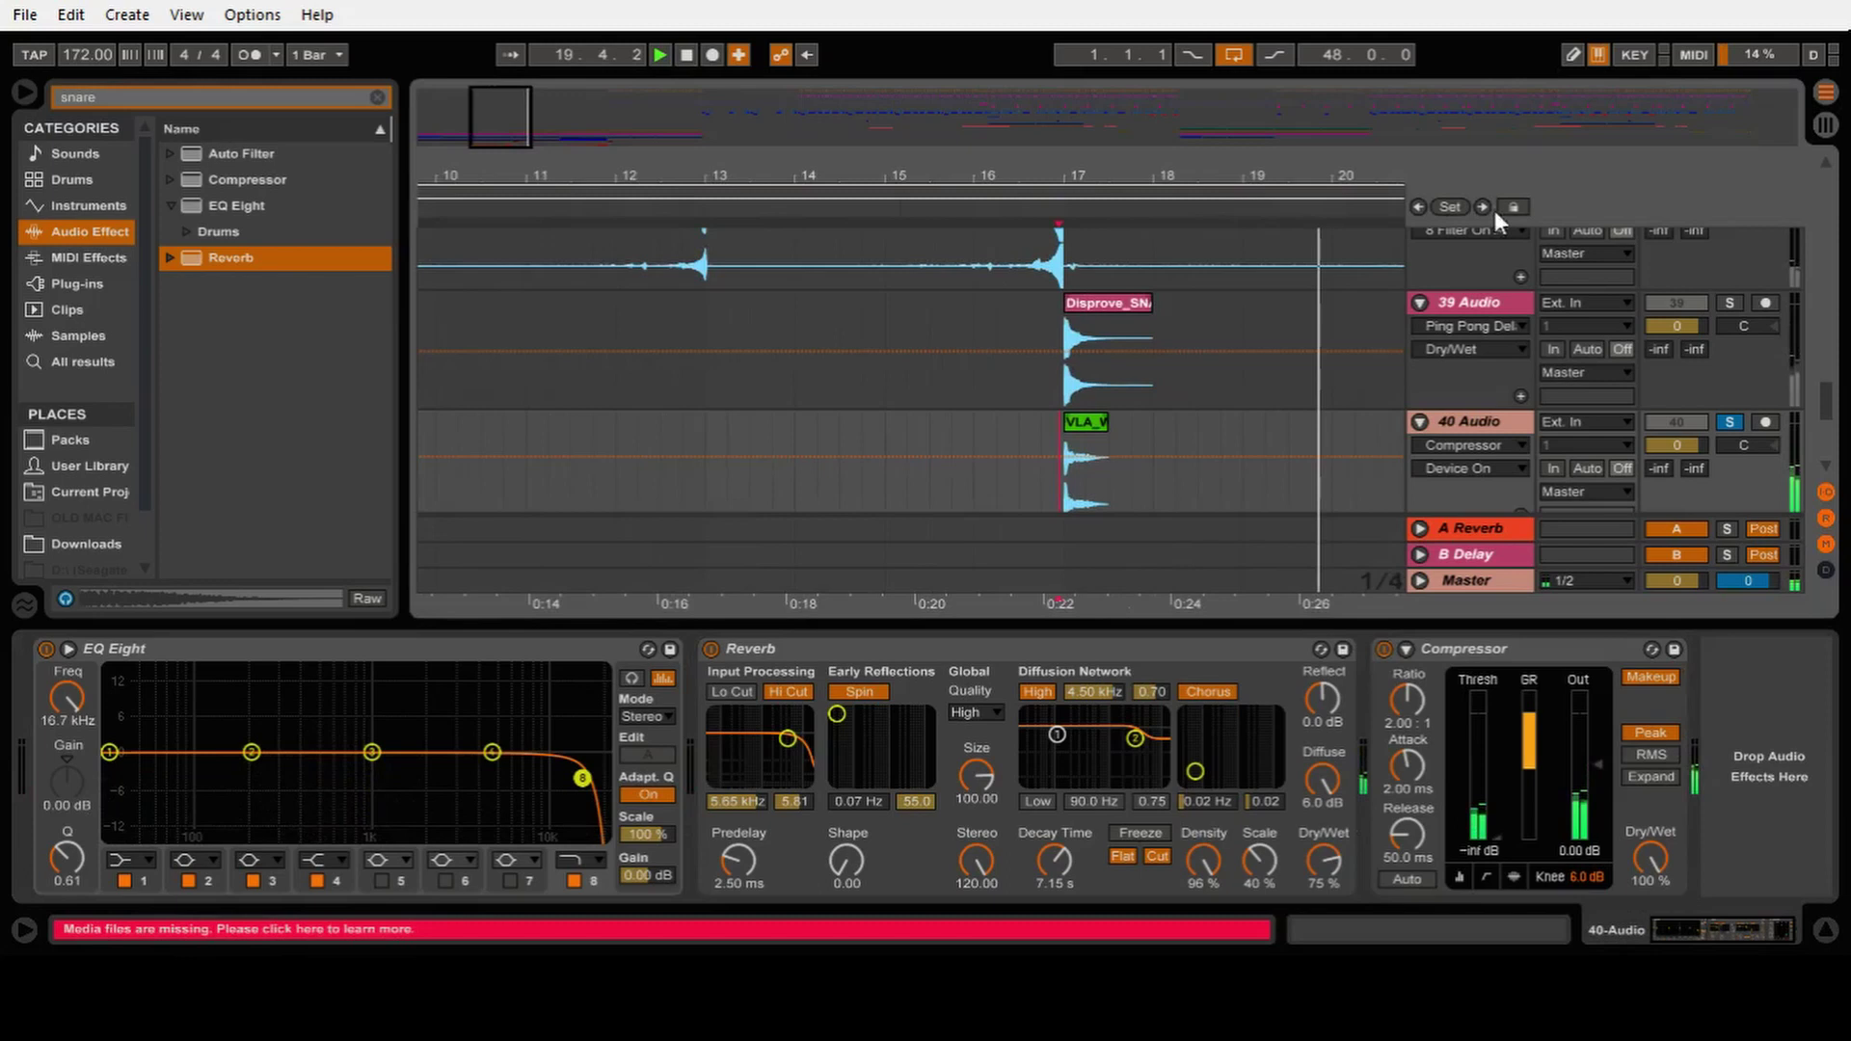
Step: Play snare track 39 and woodblock track 40 soloed together, then unsolo them
click(1730, 422)
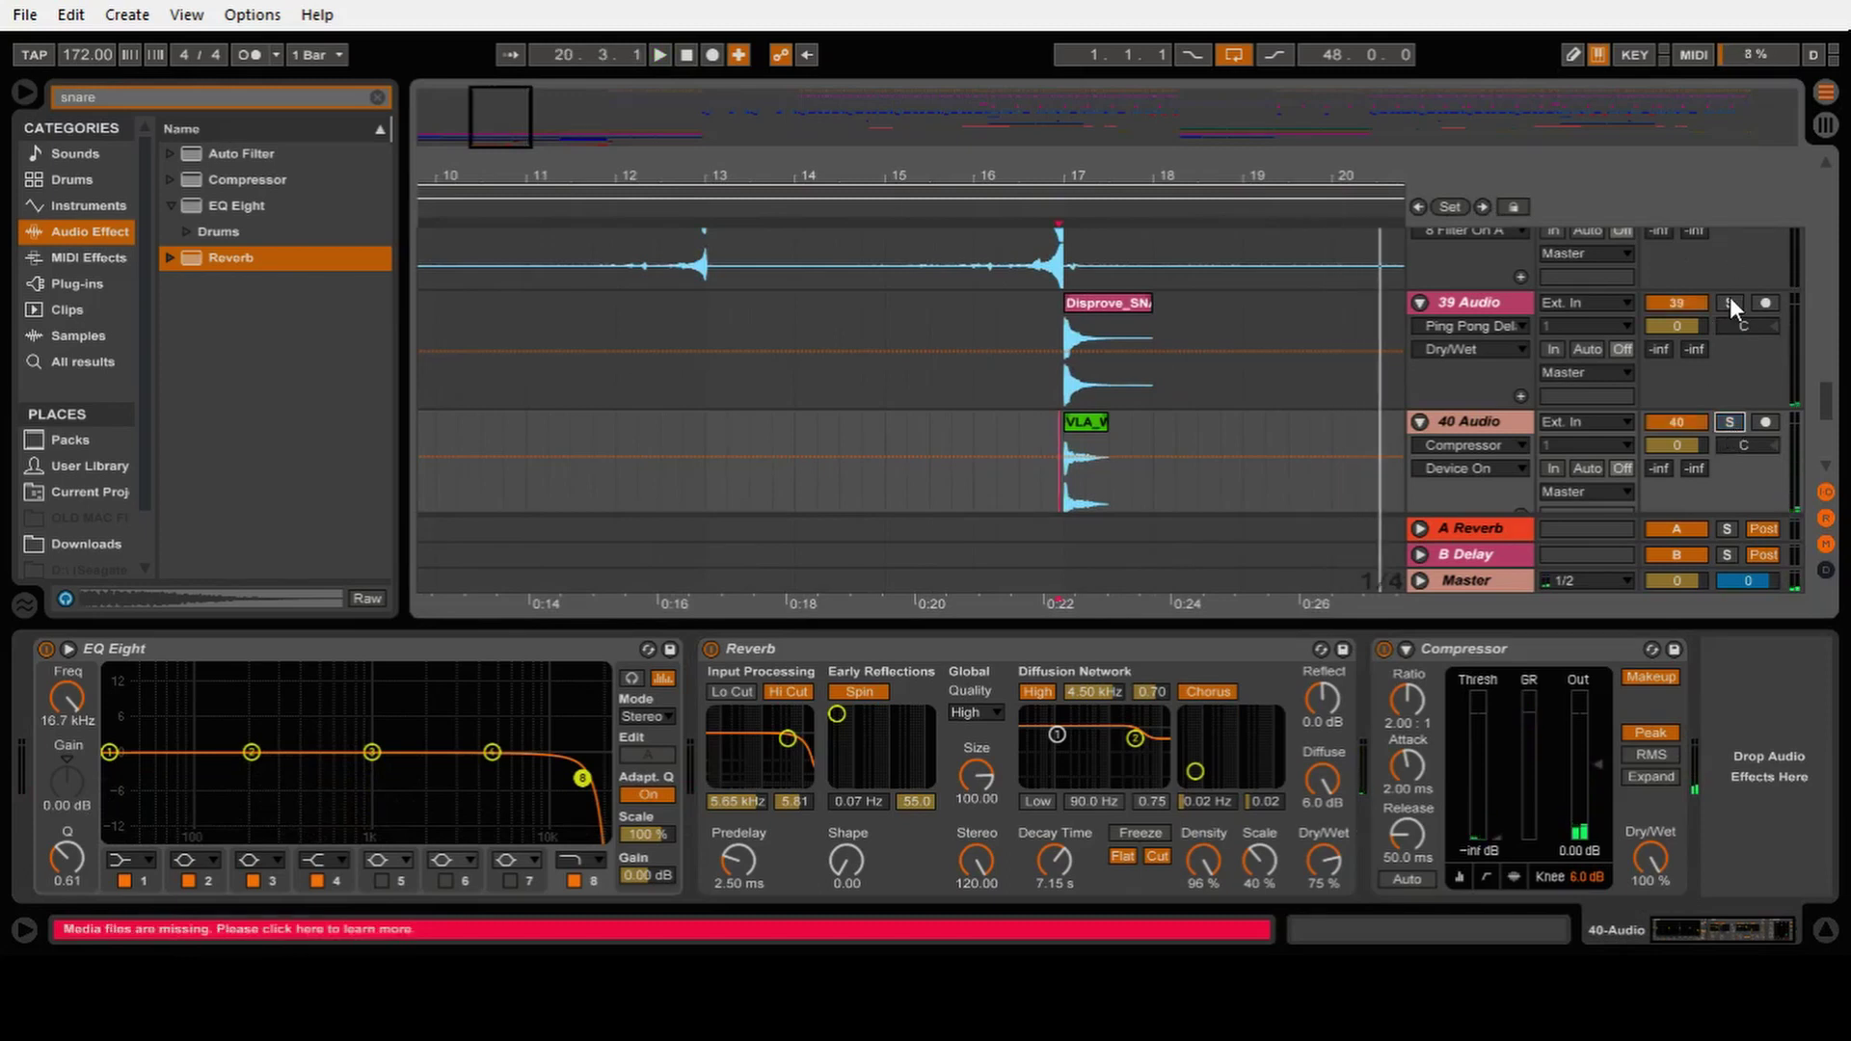
click(1730, 303)
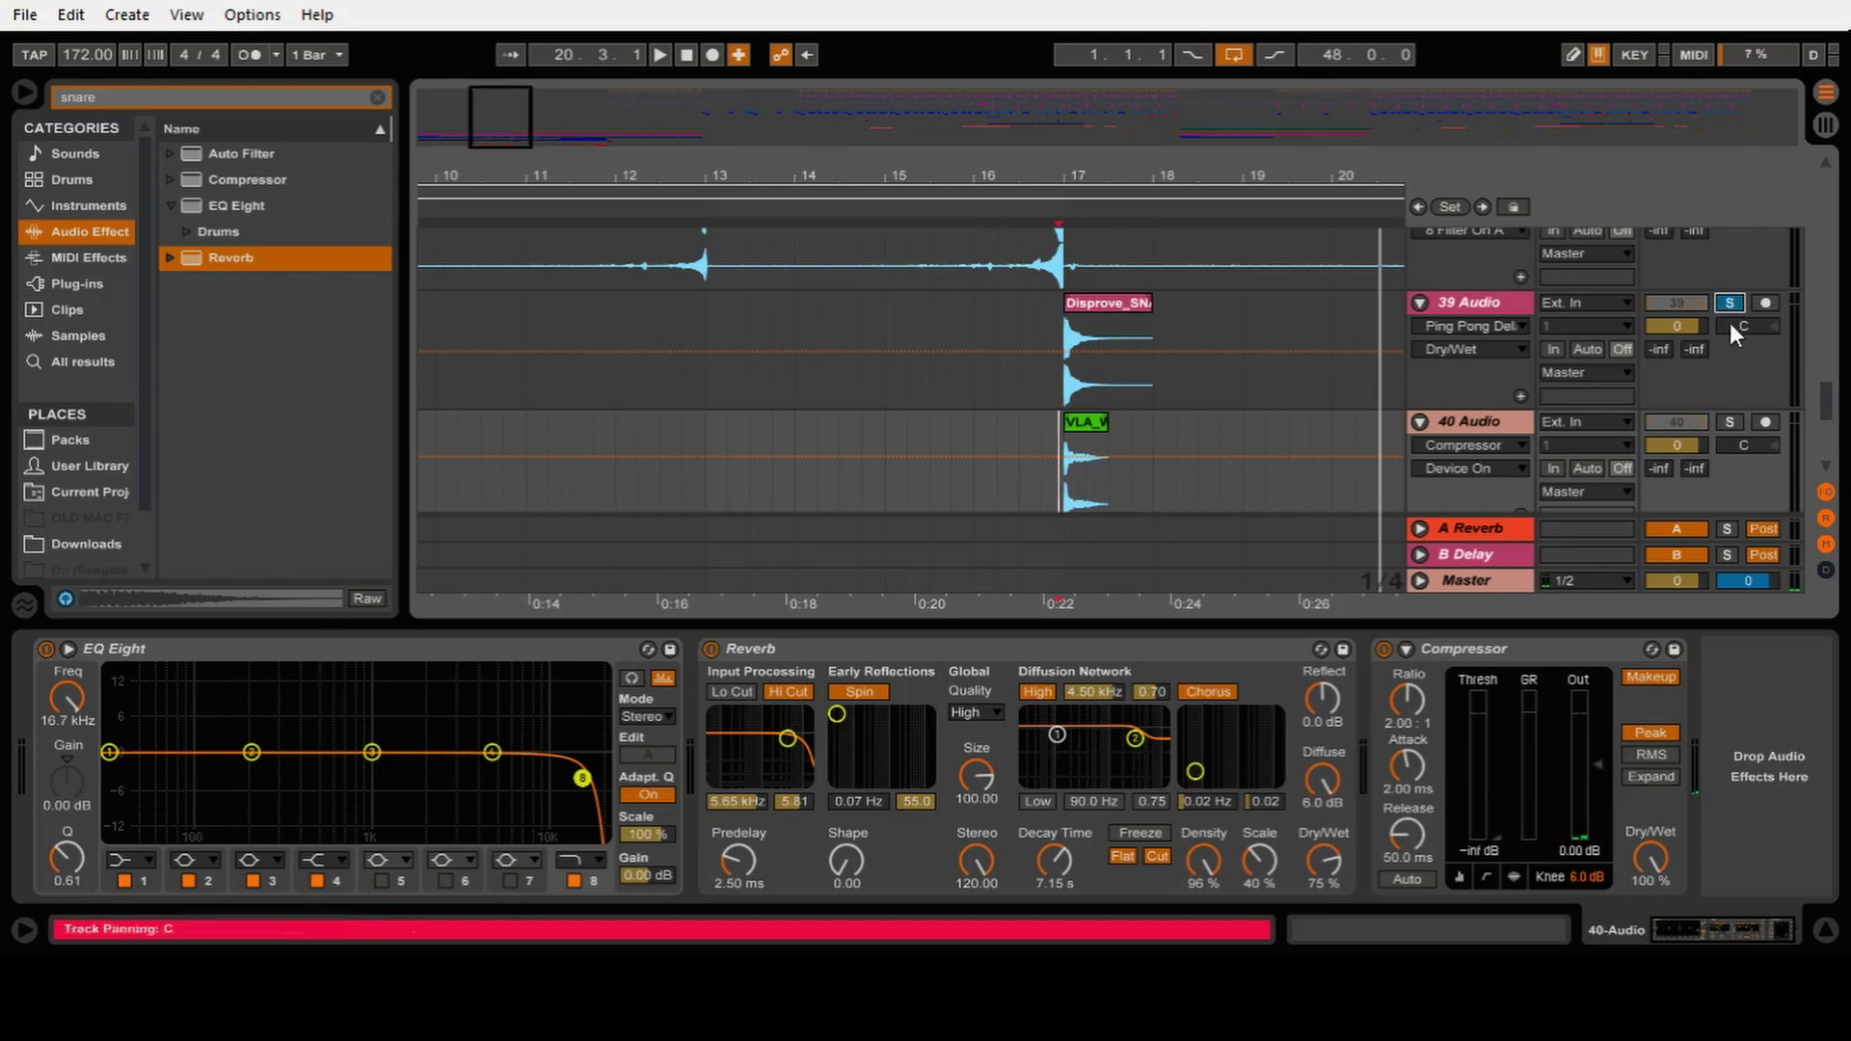
click(1732, 421)
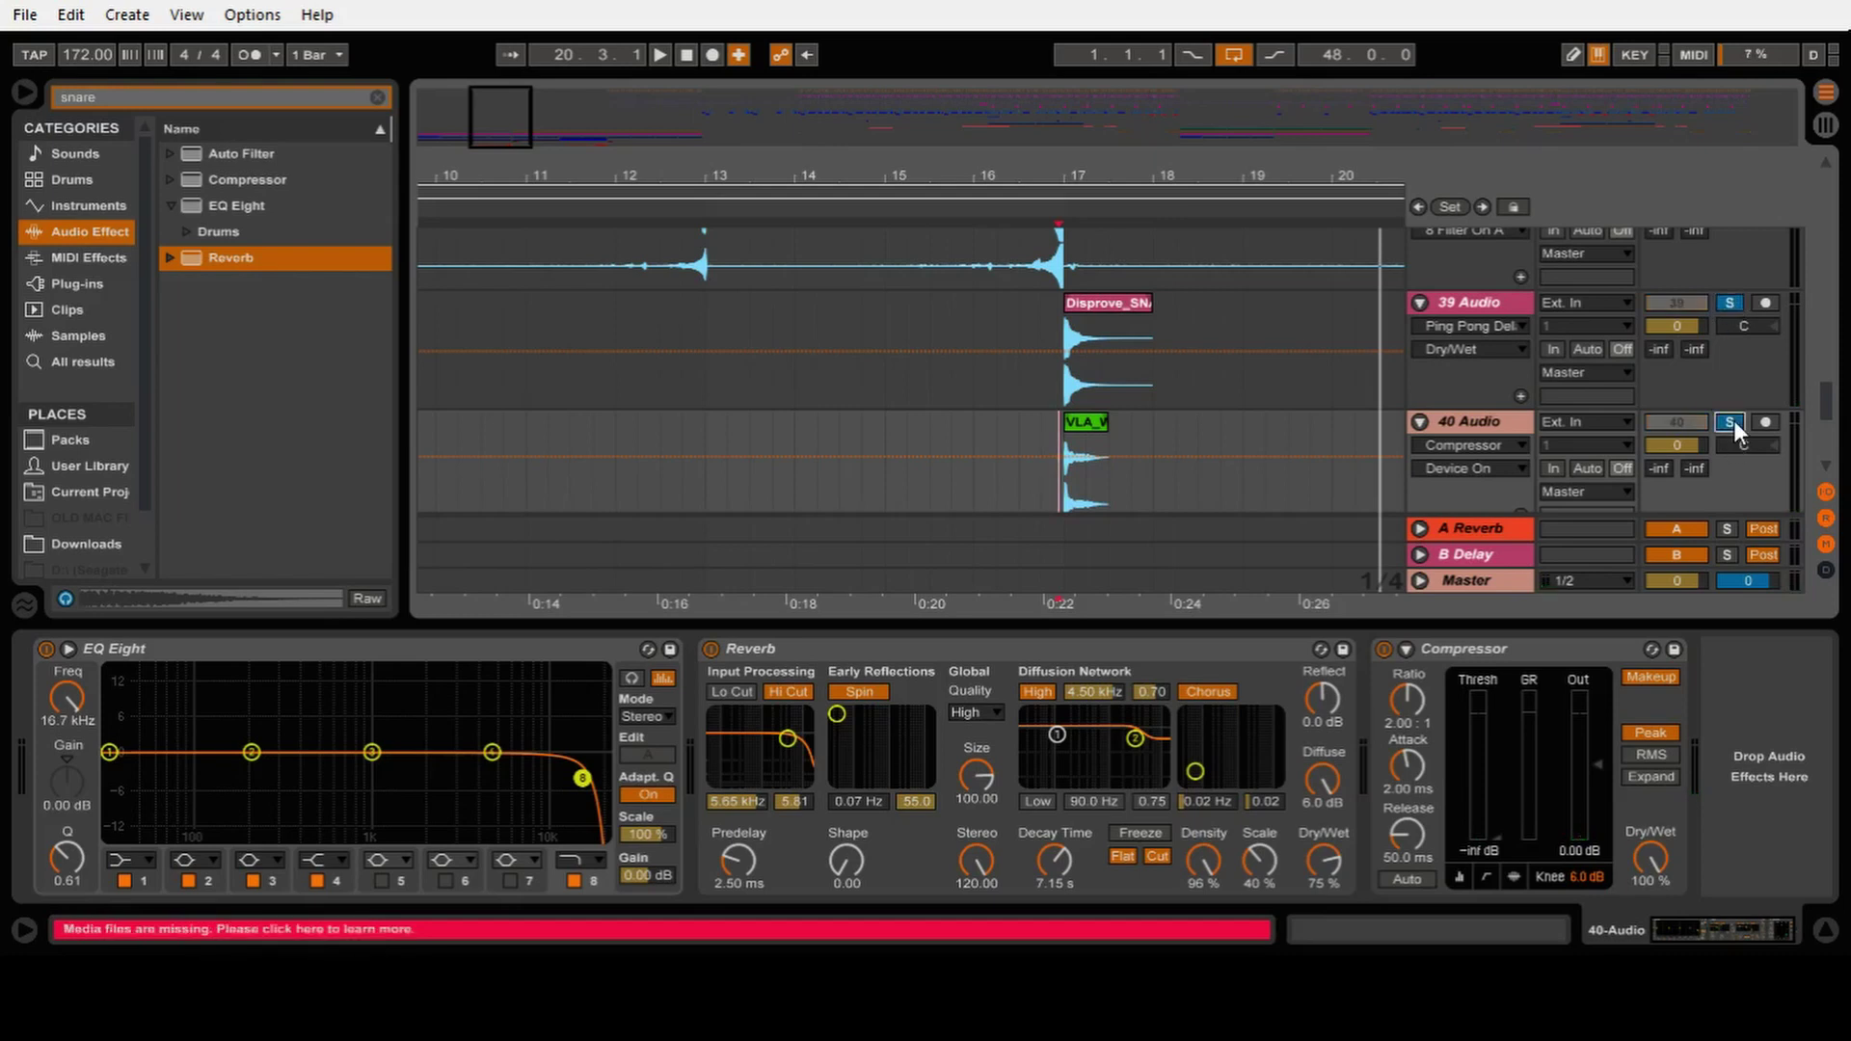
key(space)
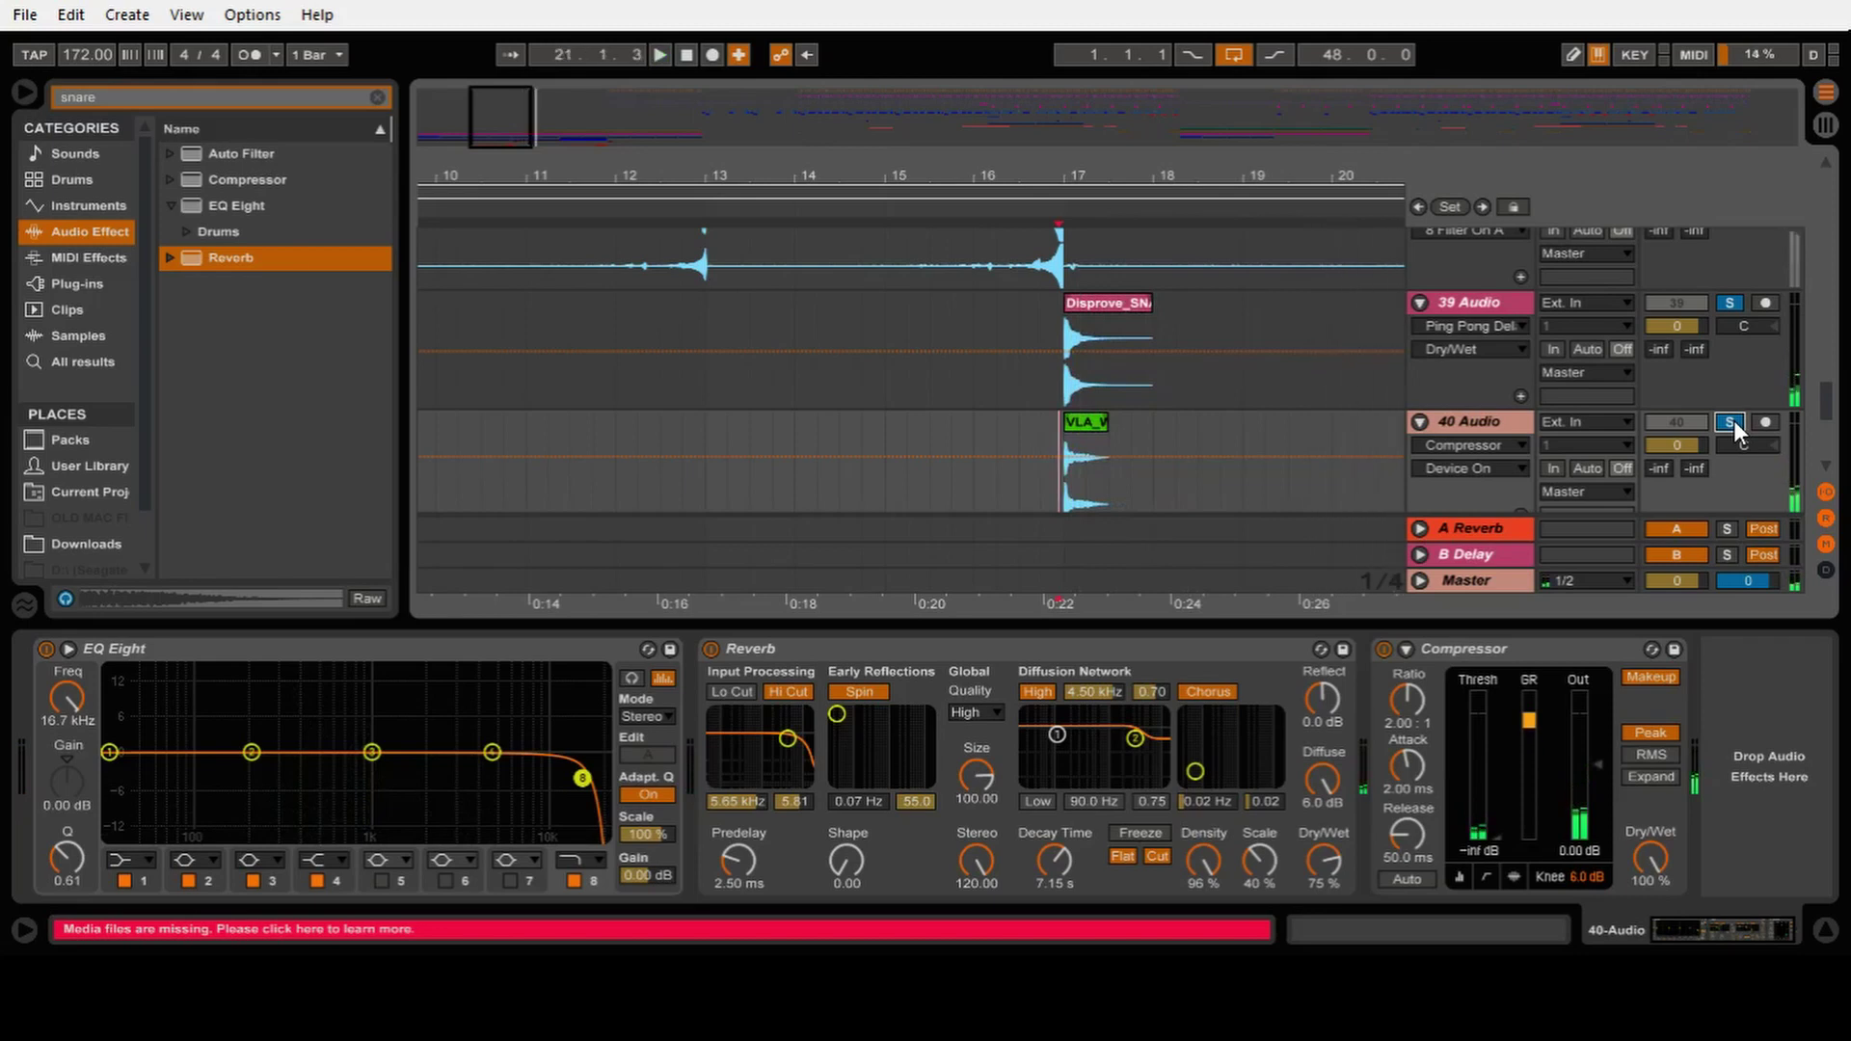
click(1731, 422)
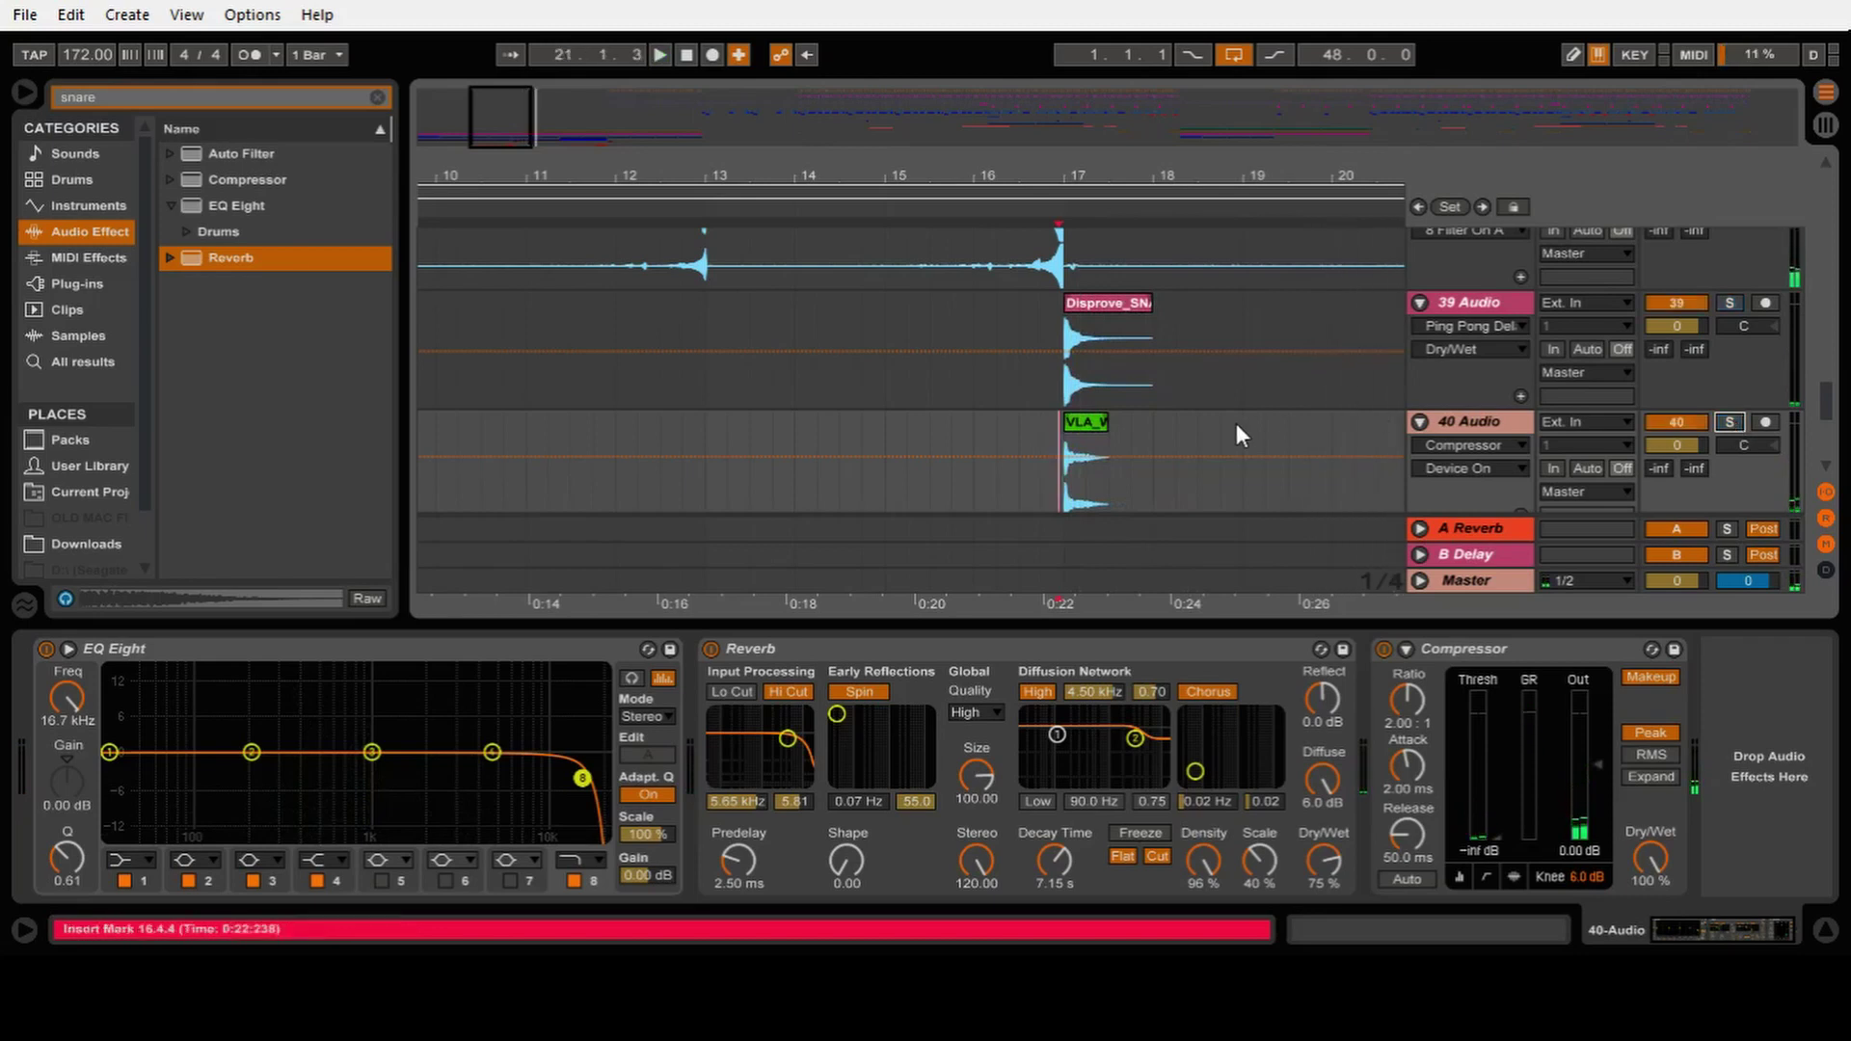
scroll(1235, 426, down, 4)
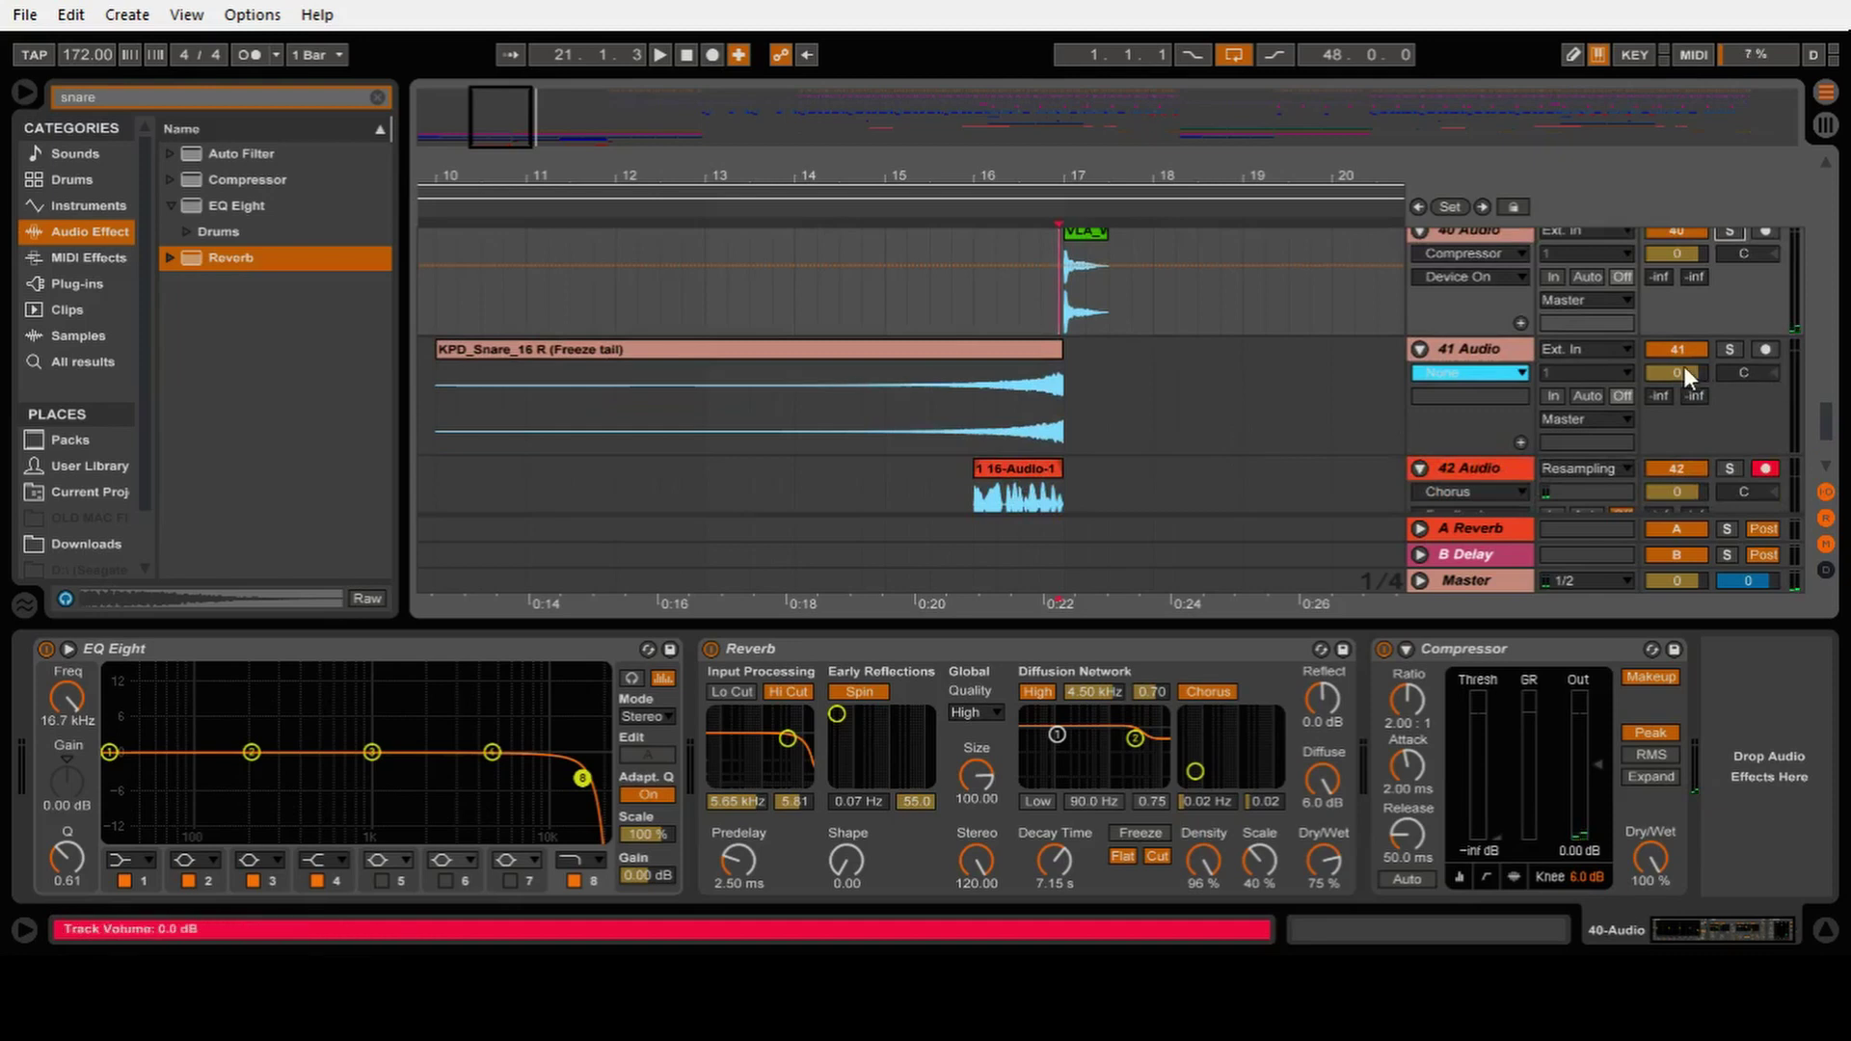
Step: Deactivate track 42, play from 15.4.1, and scroll to its EQ Eight Frequency automation lane
click(1689, 470)
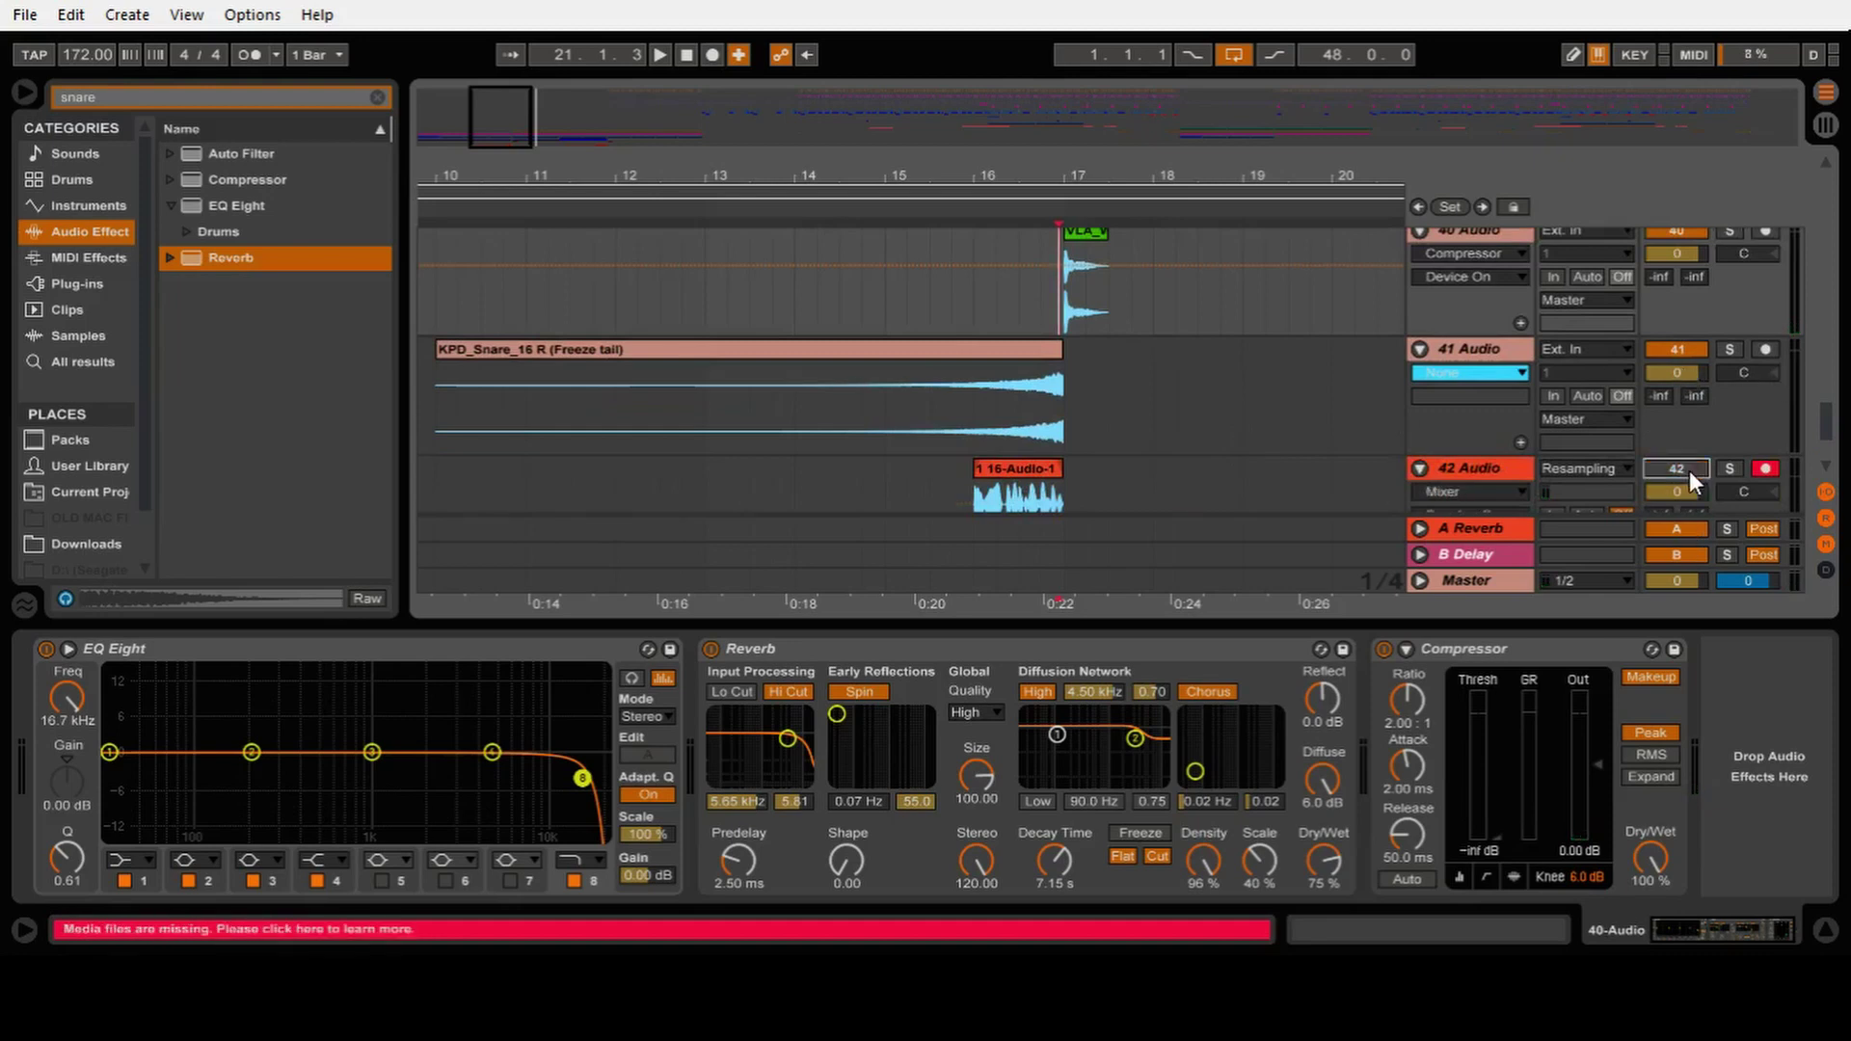
click(955, 323)
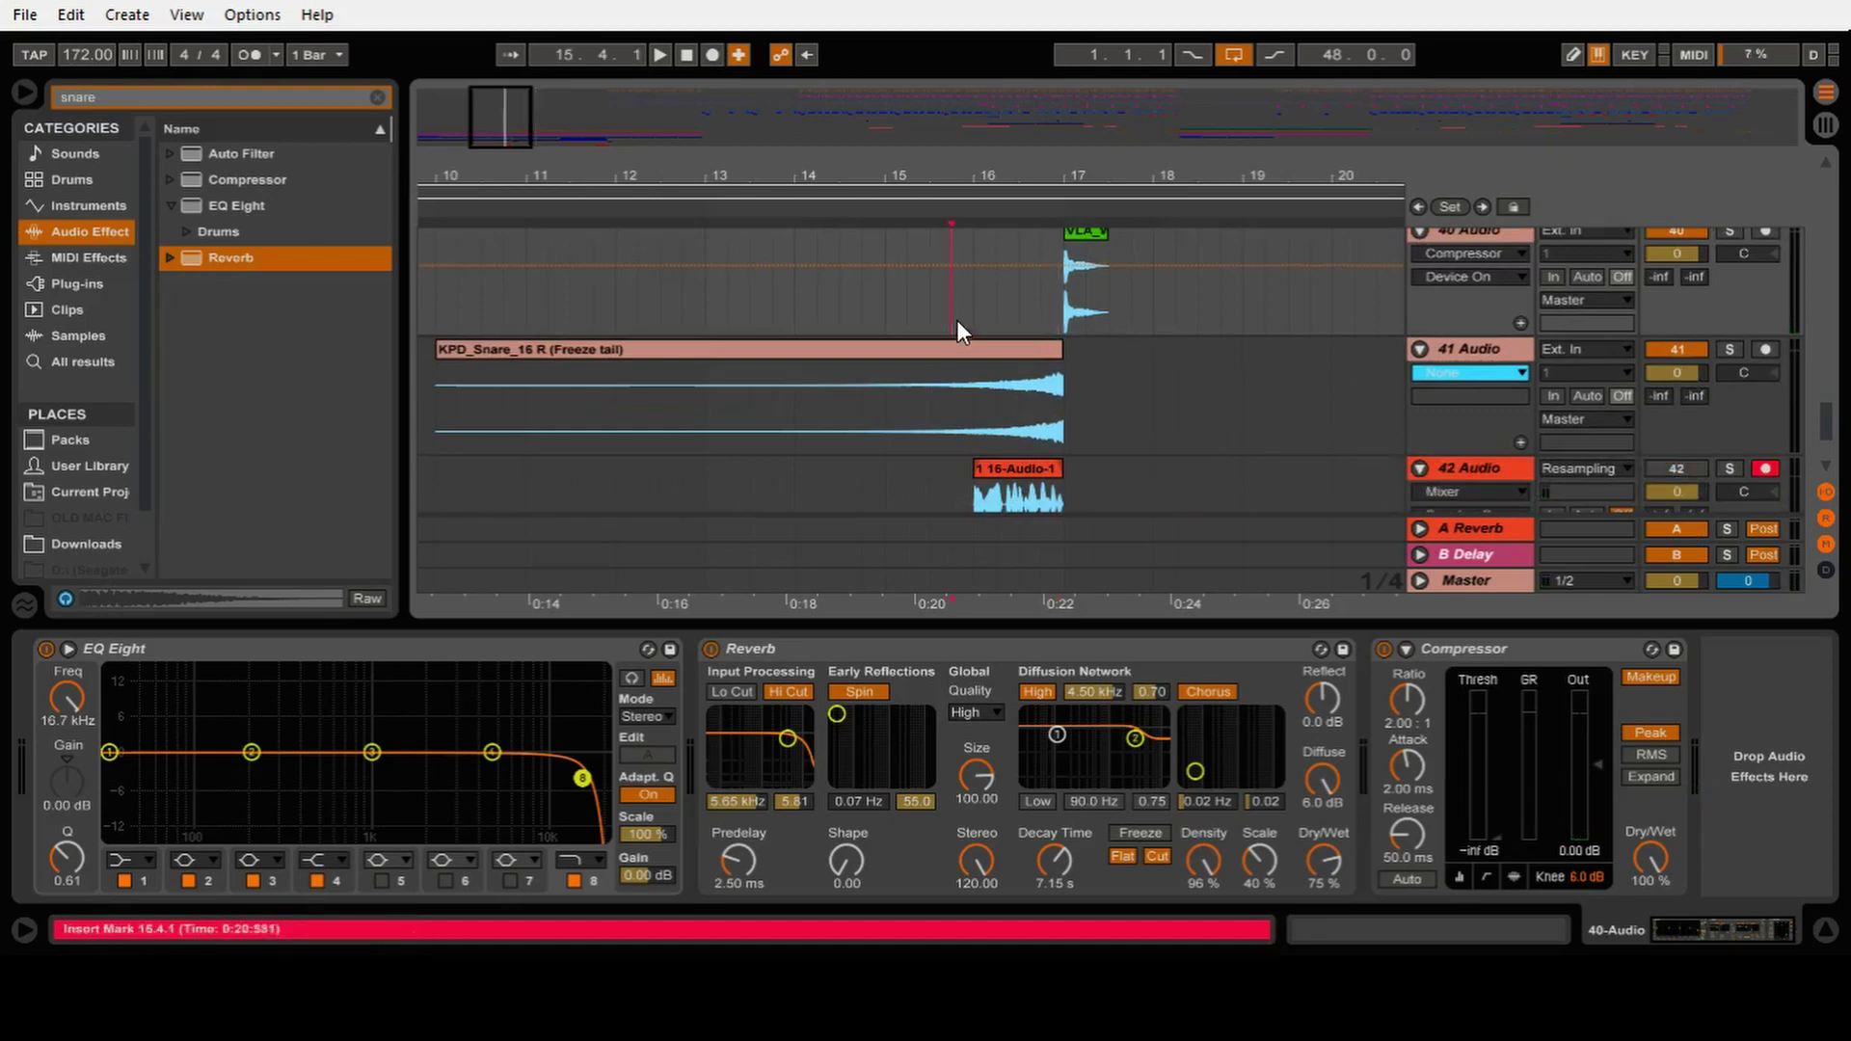
key(space)
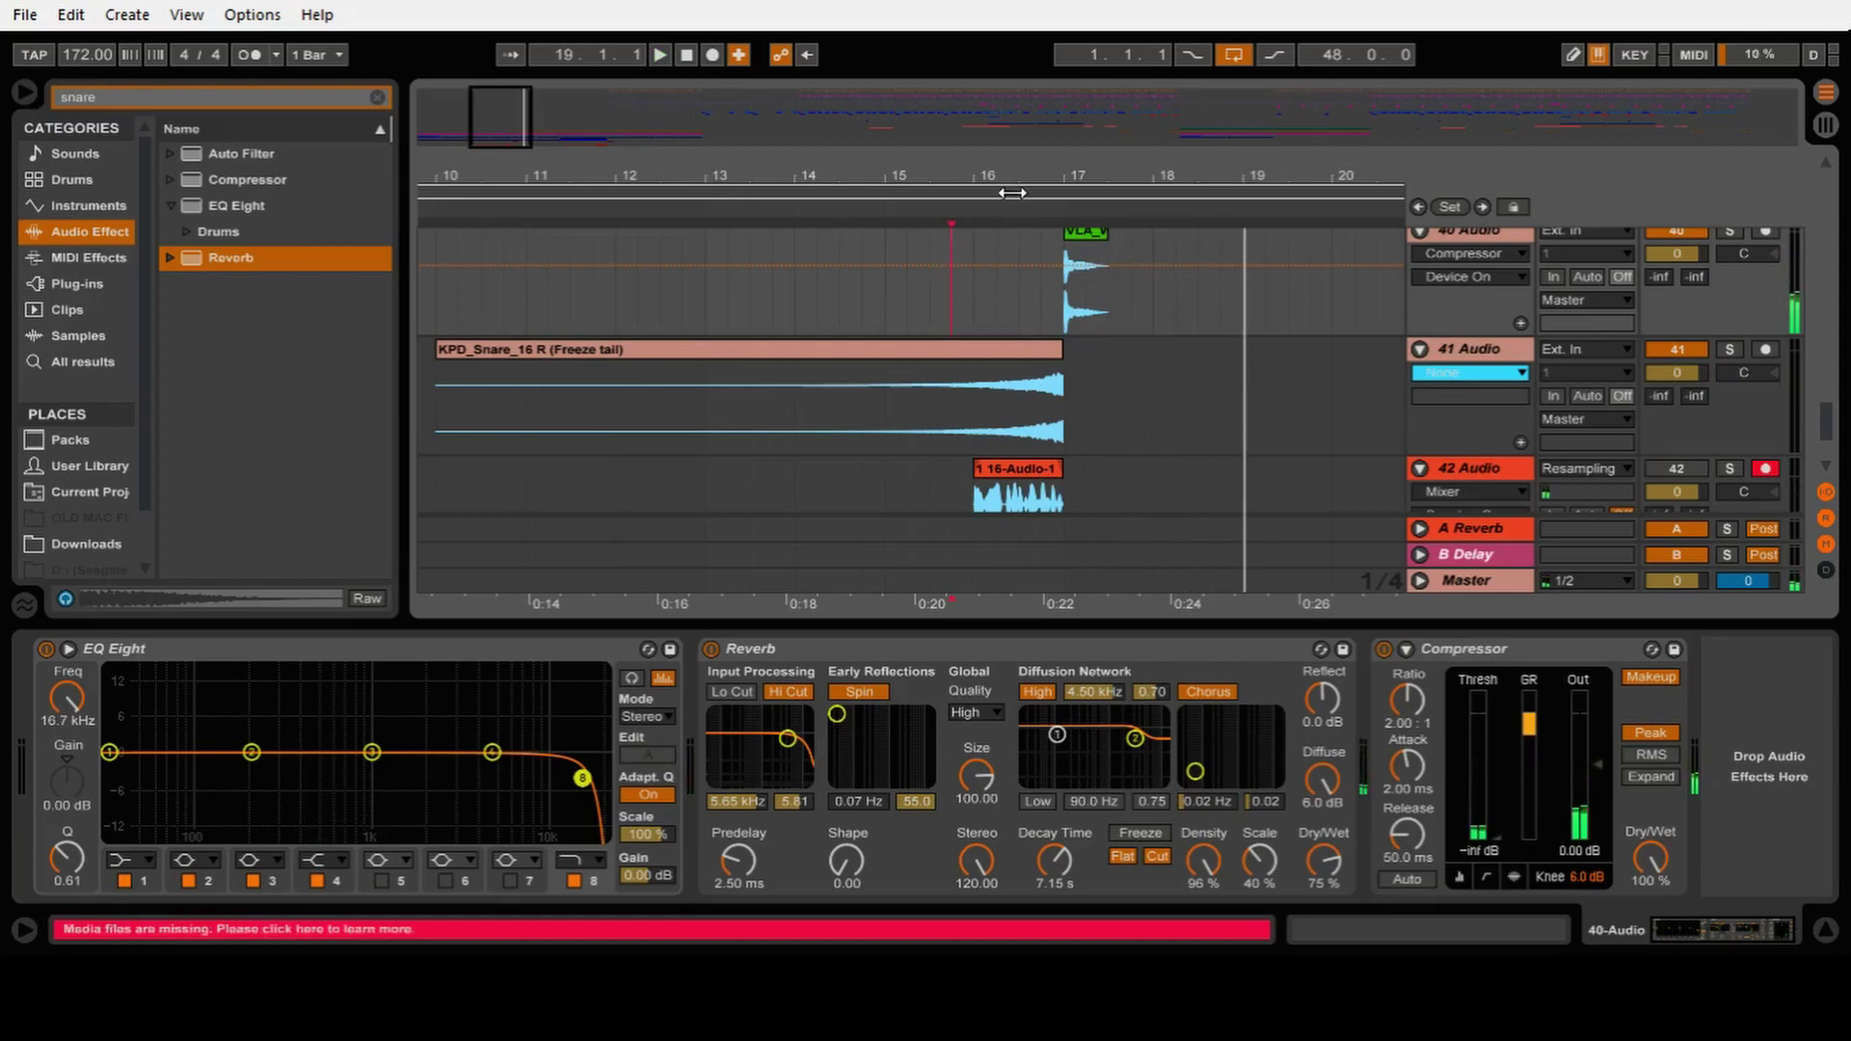
scroll(1219, 376, down, 3)
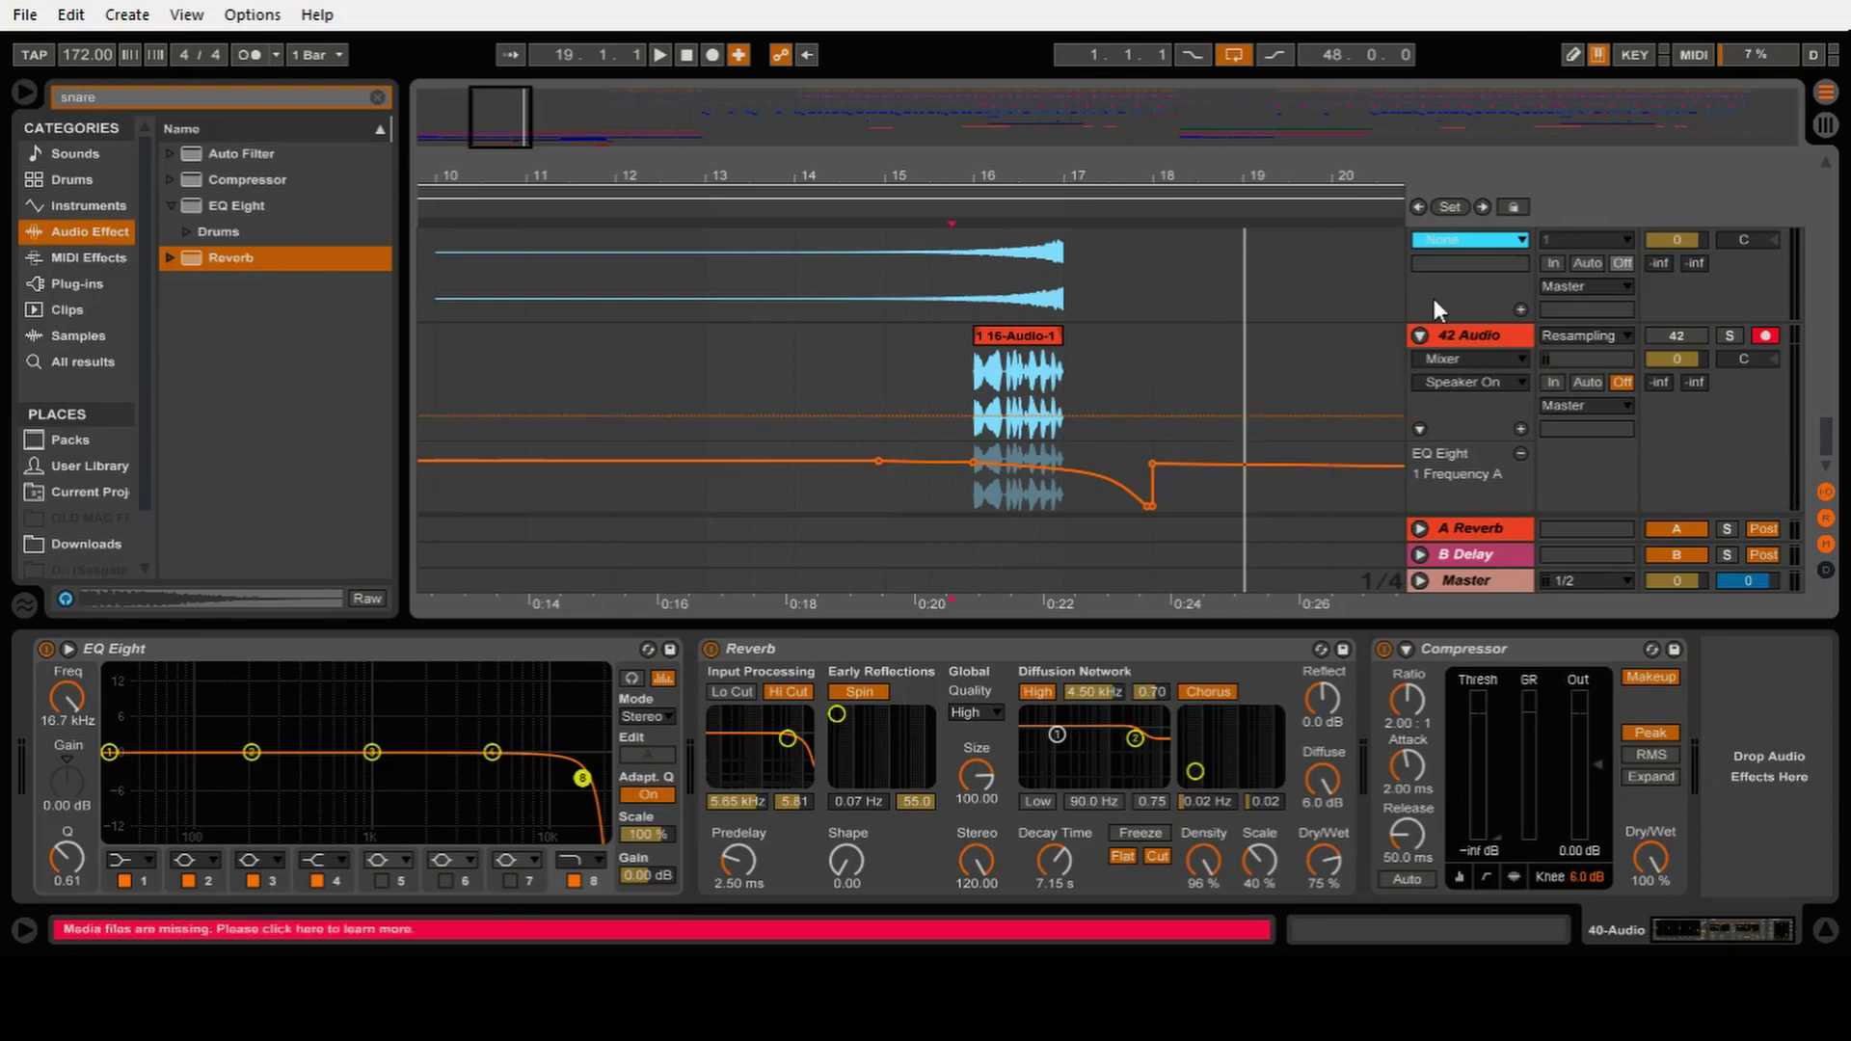
Step: Reactivate track 42, then solo it briefly during playback and unsolo it
click(1473, 334)
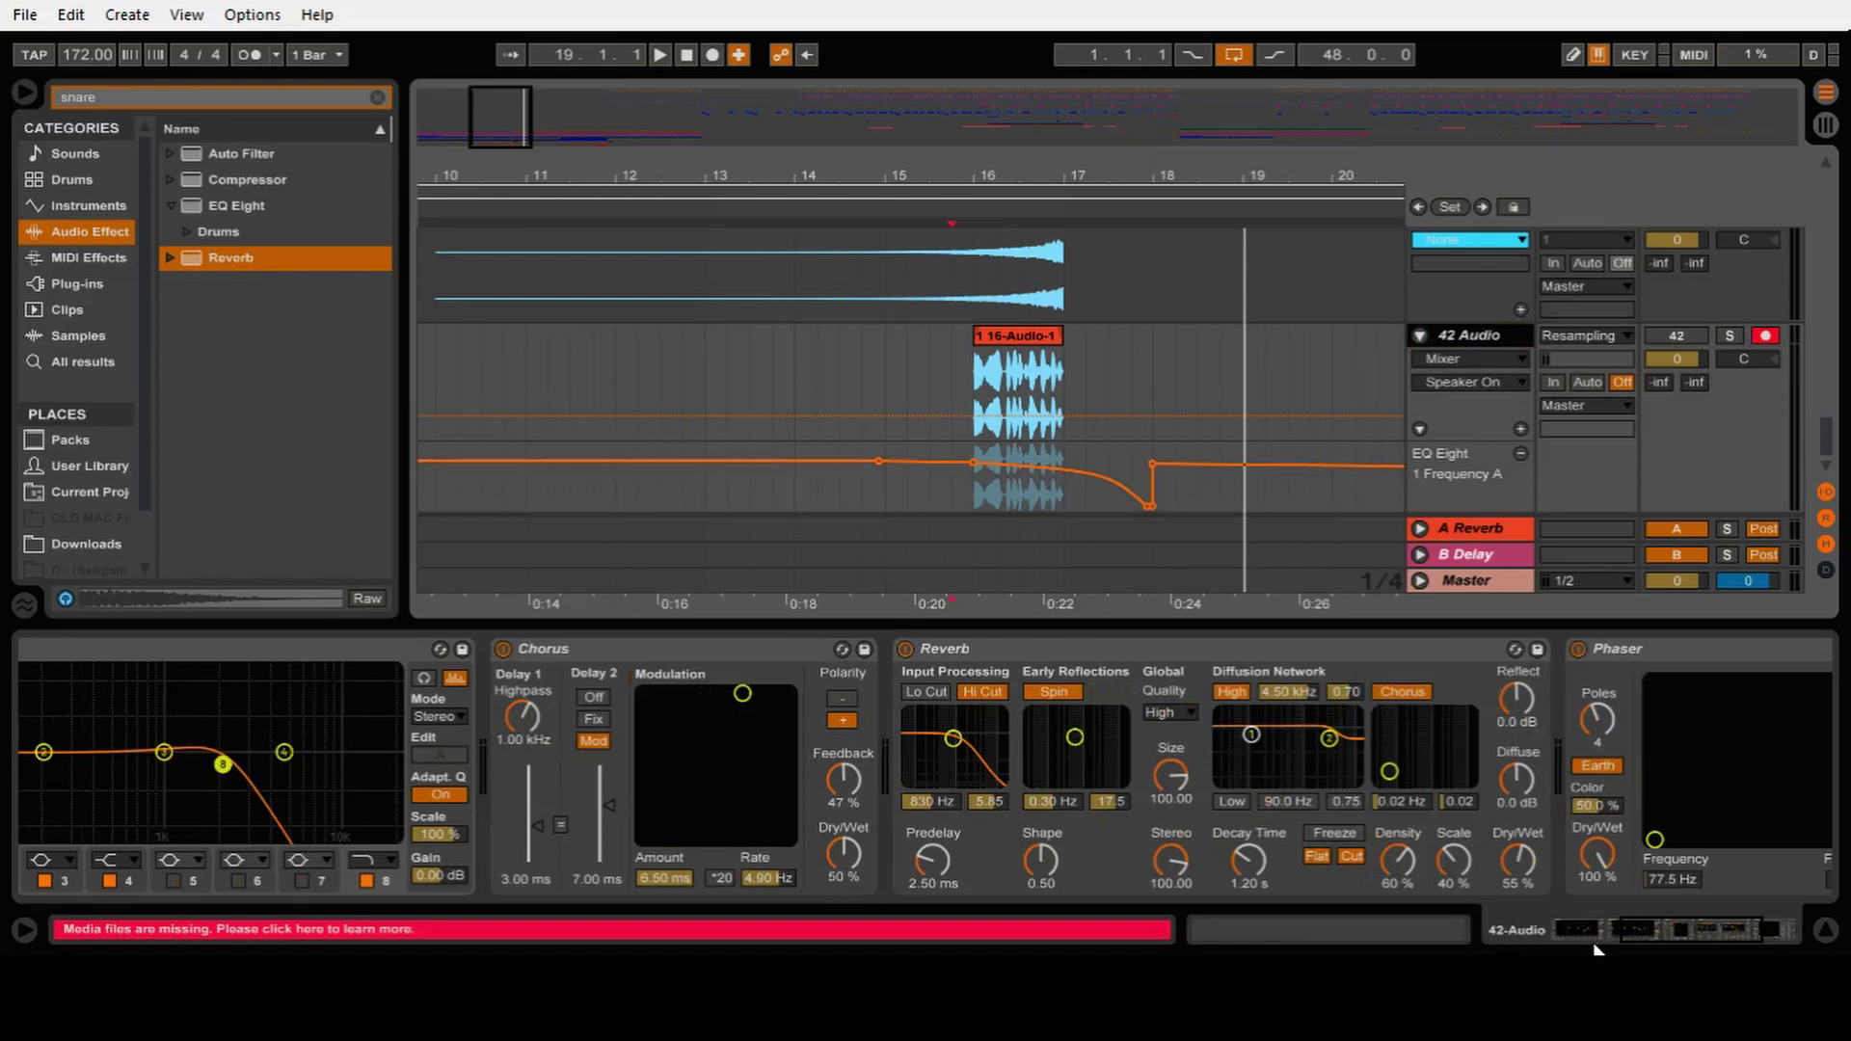
drag(1639, 933, 1562, 930)
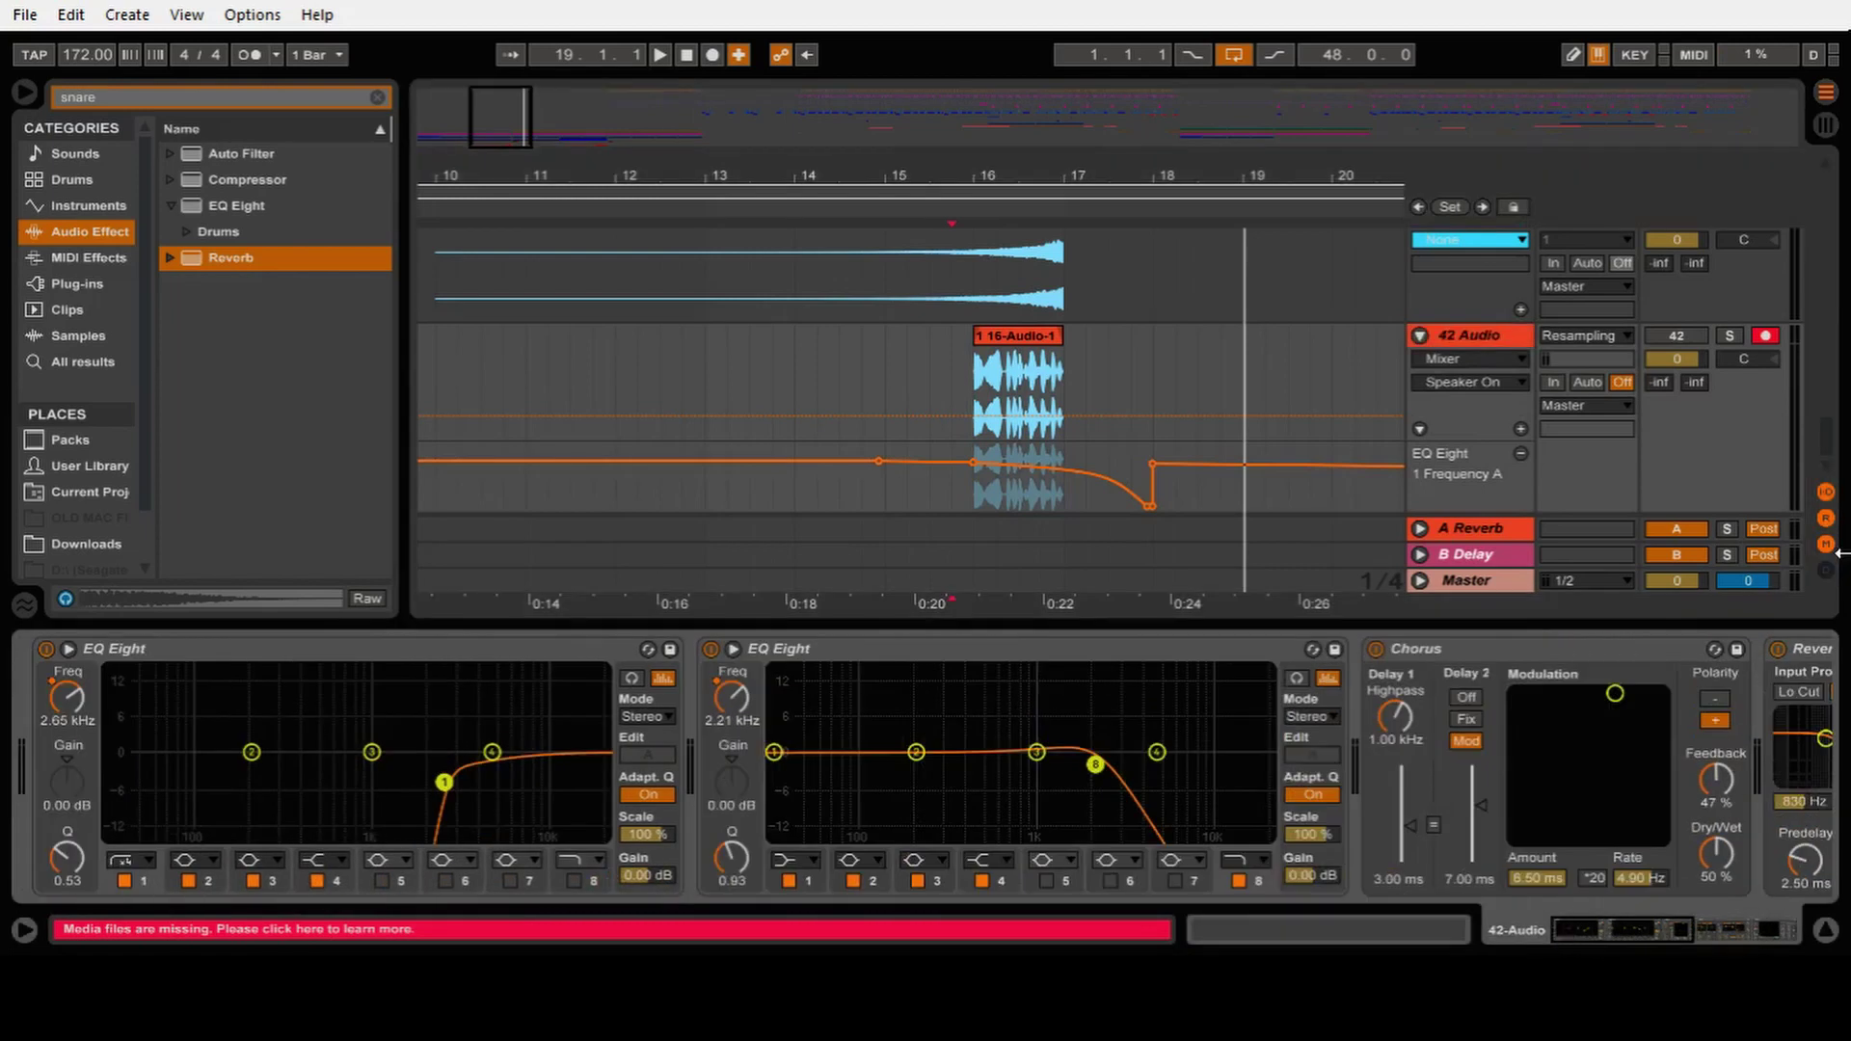
click(1673, 333)
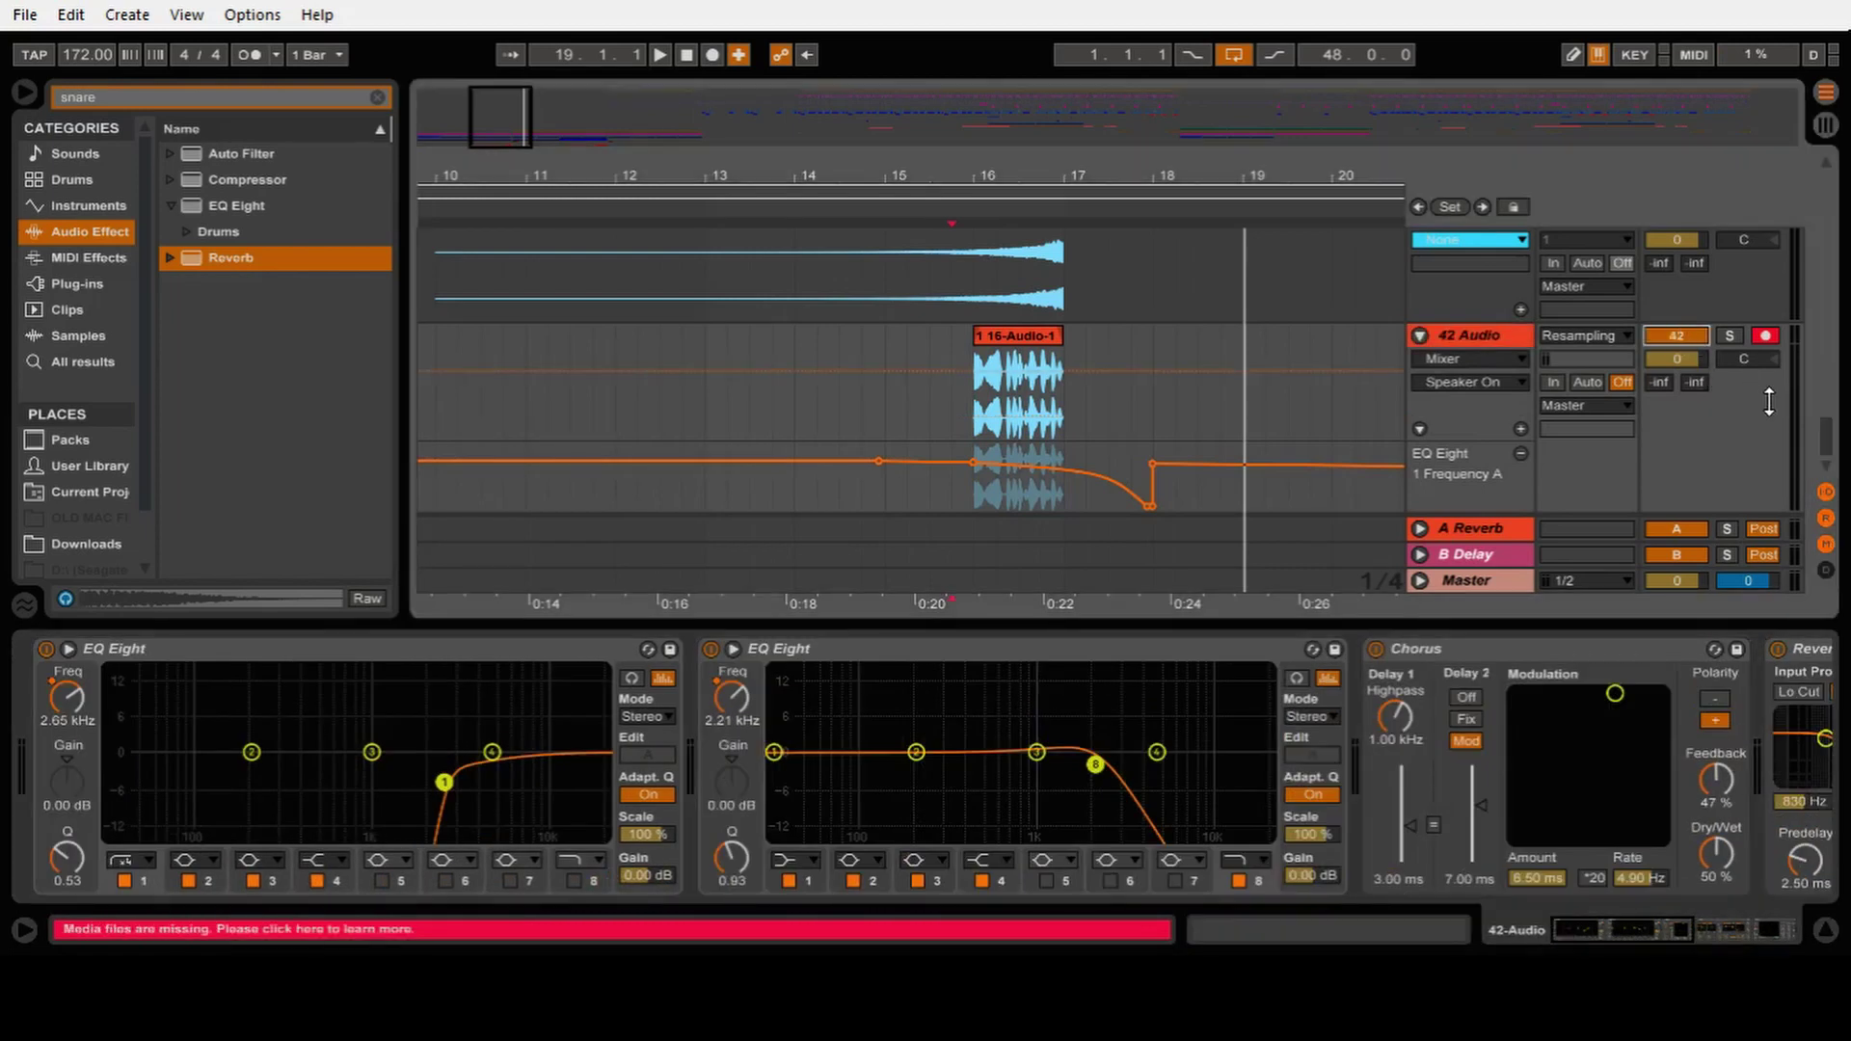
click(1730, 336)
key(space)
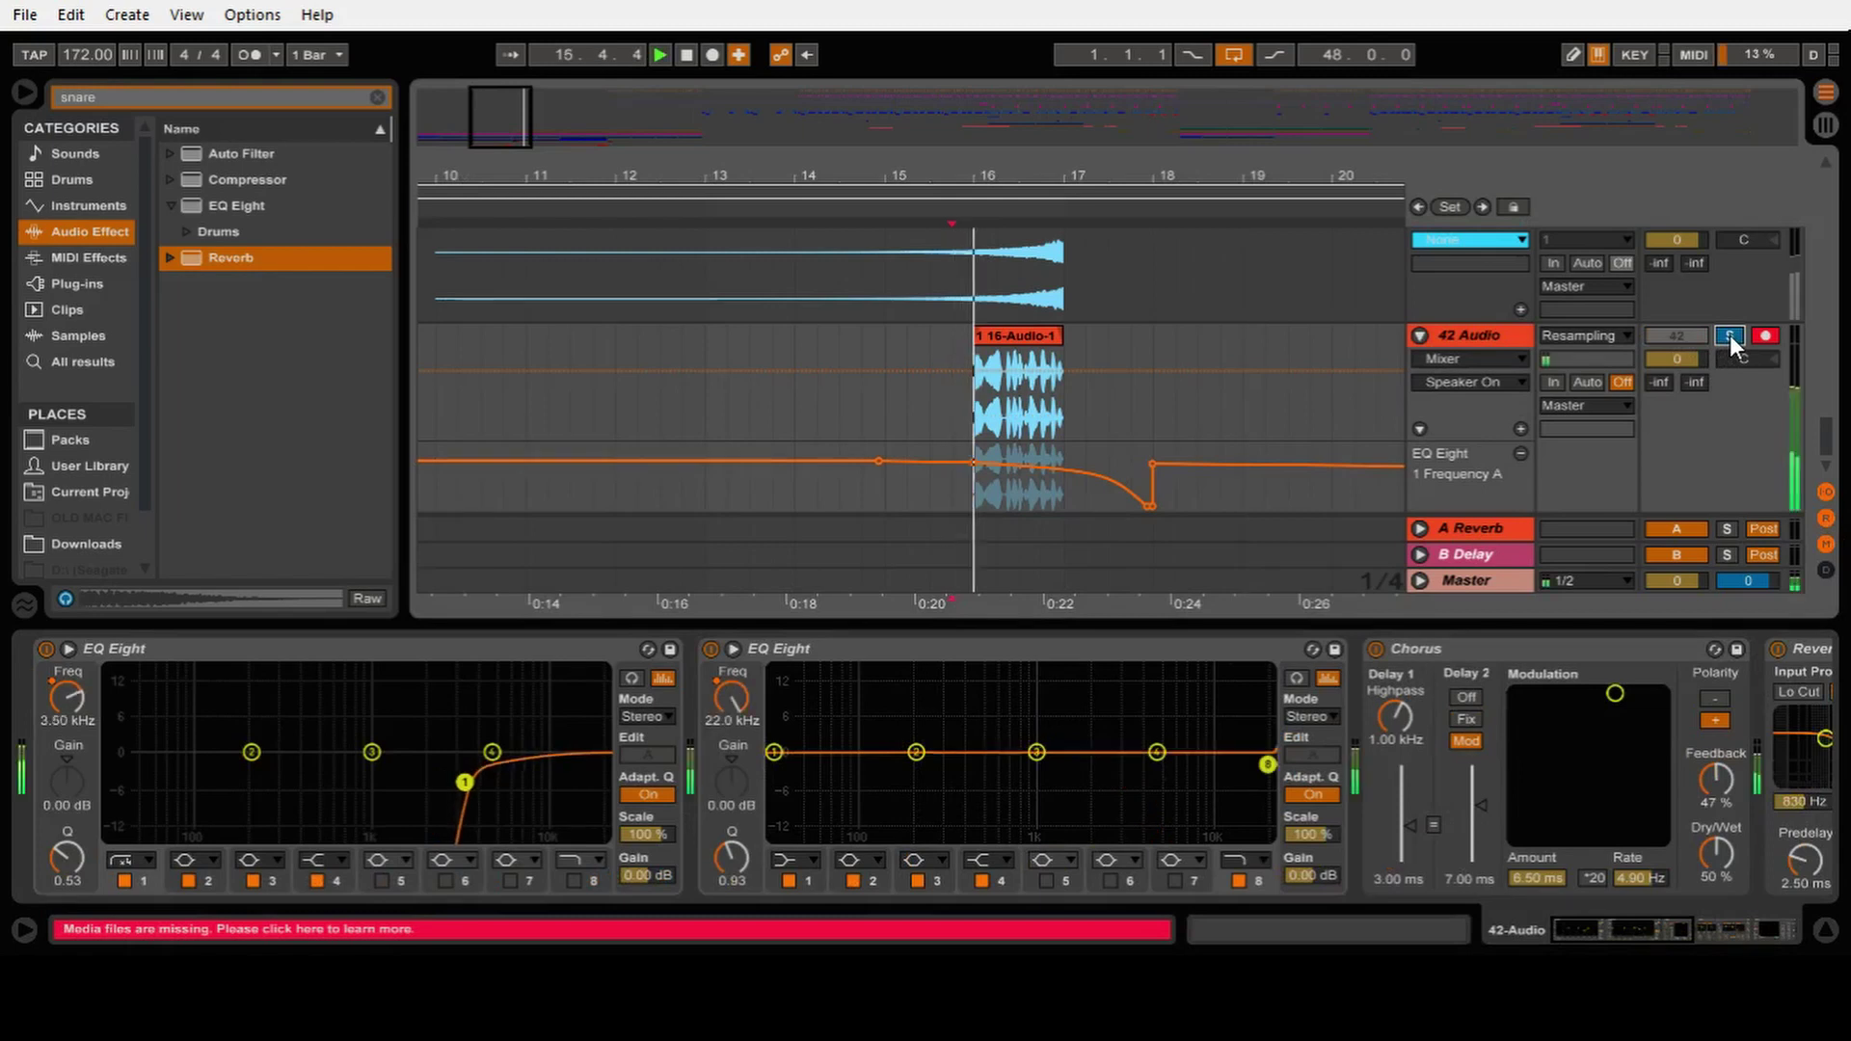
click(1730, 333)
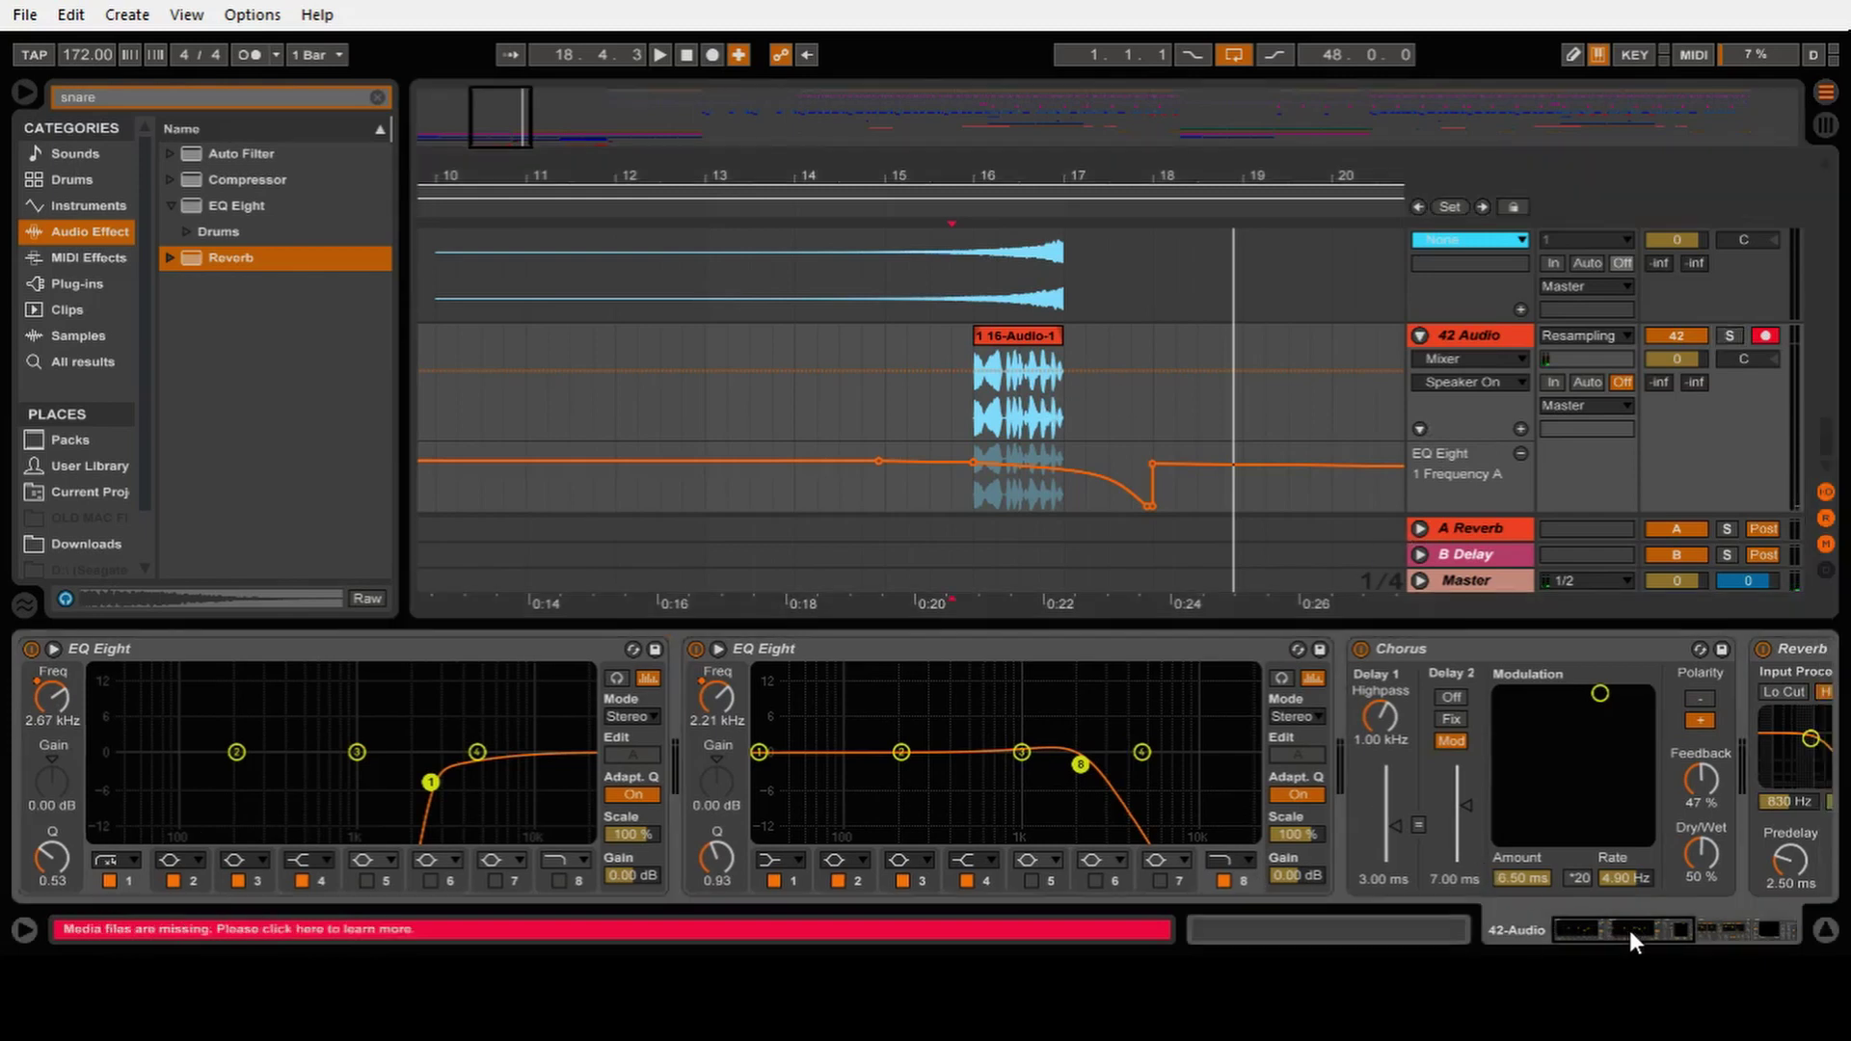
Step: Scroll through track 42's device chain: two EQ Eights, Chorus, Reverb and Phaser
drag(1628, 930, 1682, 931)
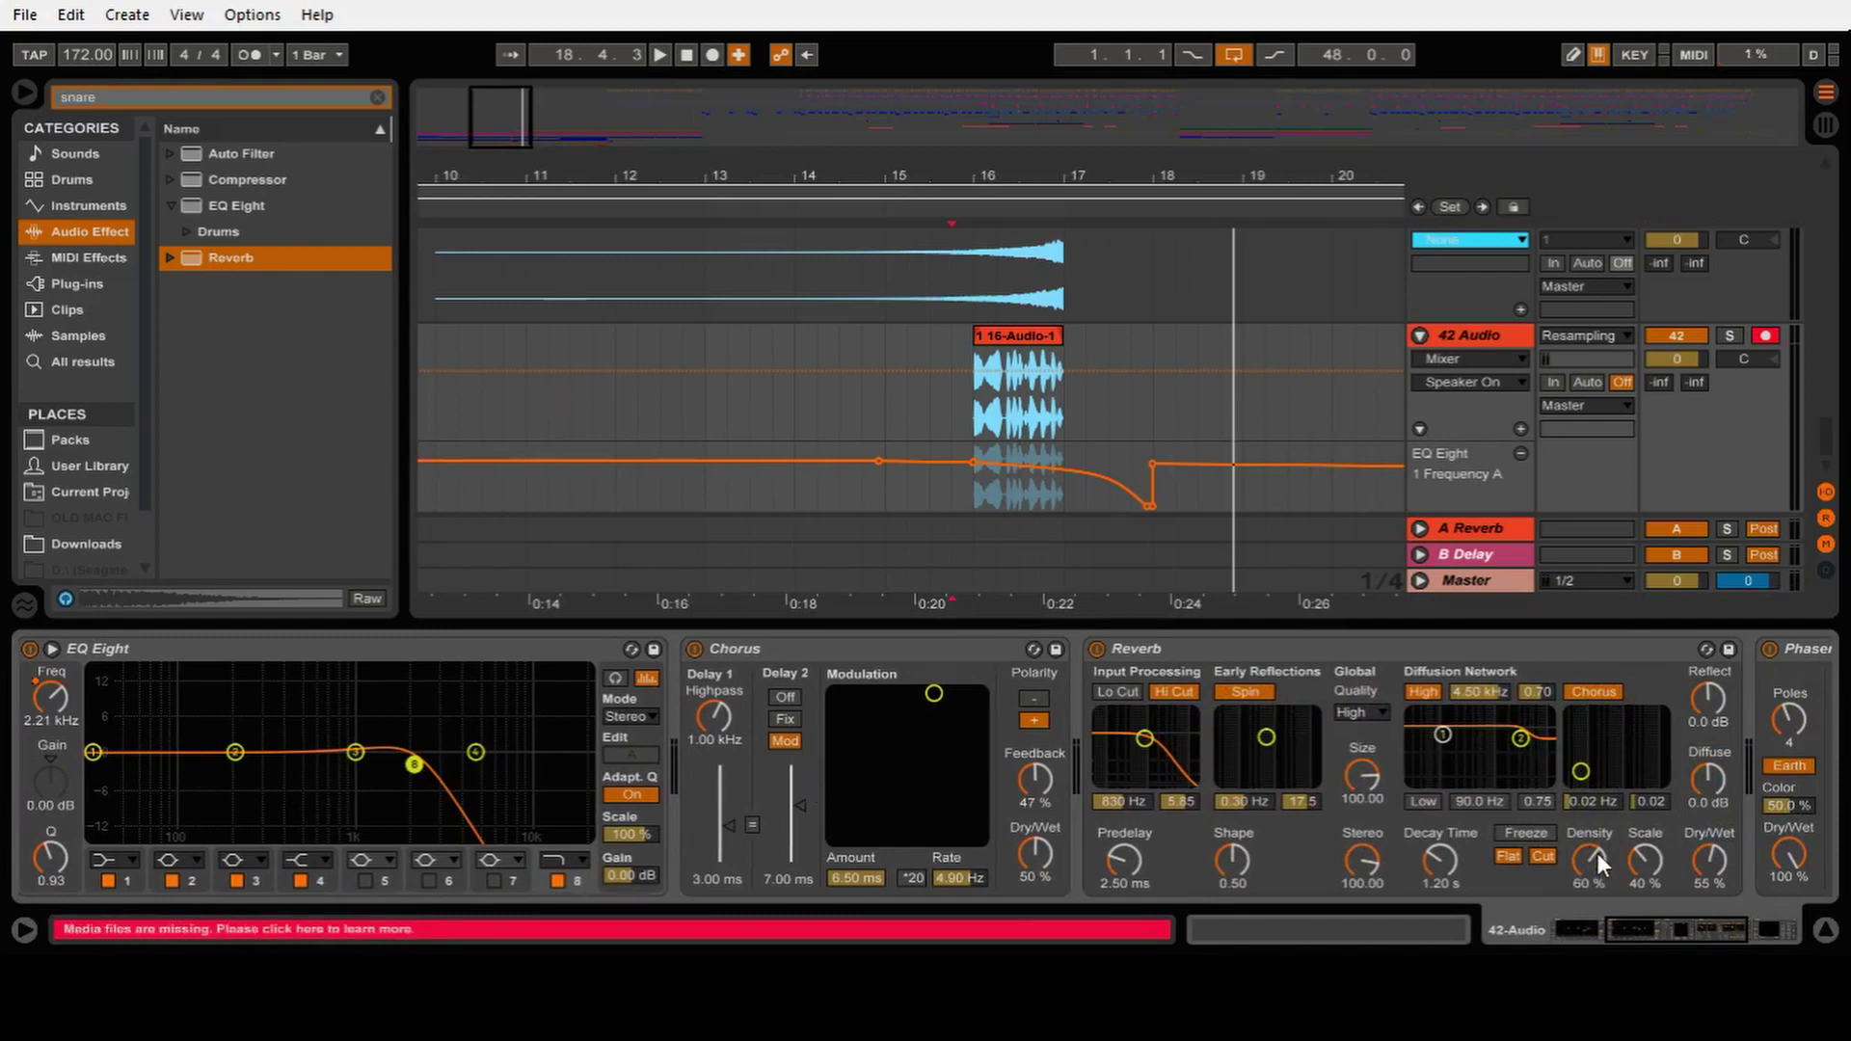
drag(1641, 929, 1691, 929)
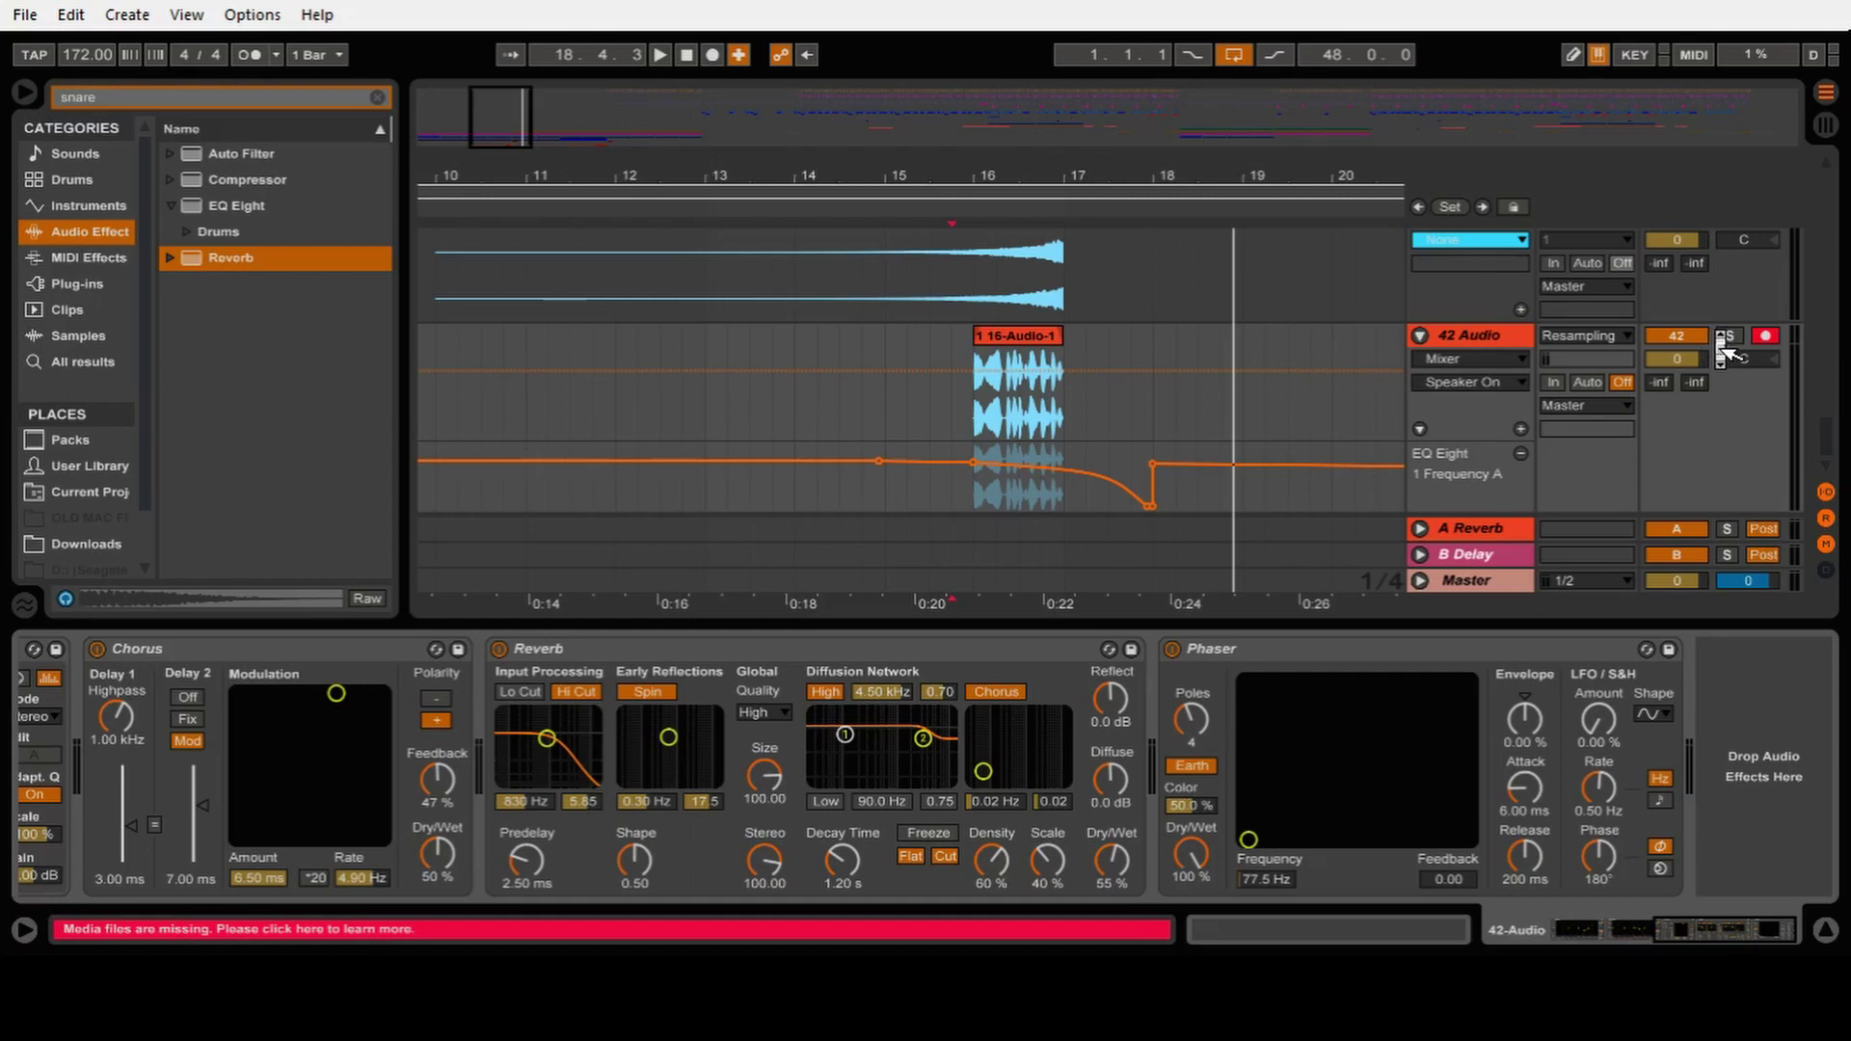
scroll(1717, 330, up, 1)
click(1731, 270)
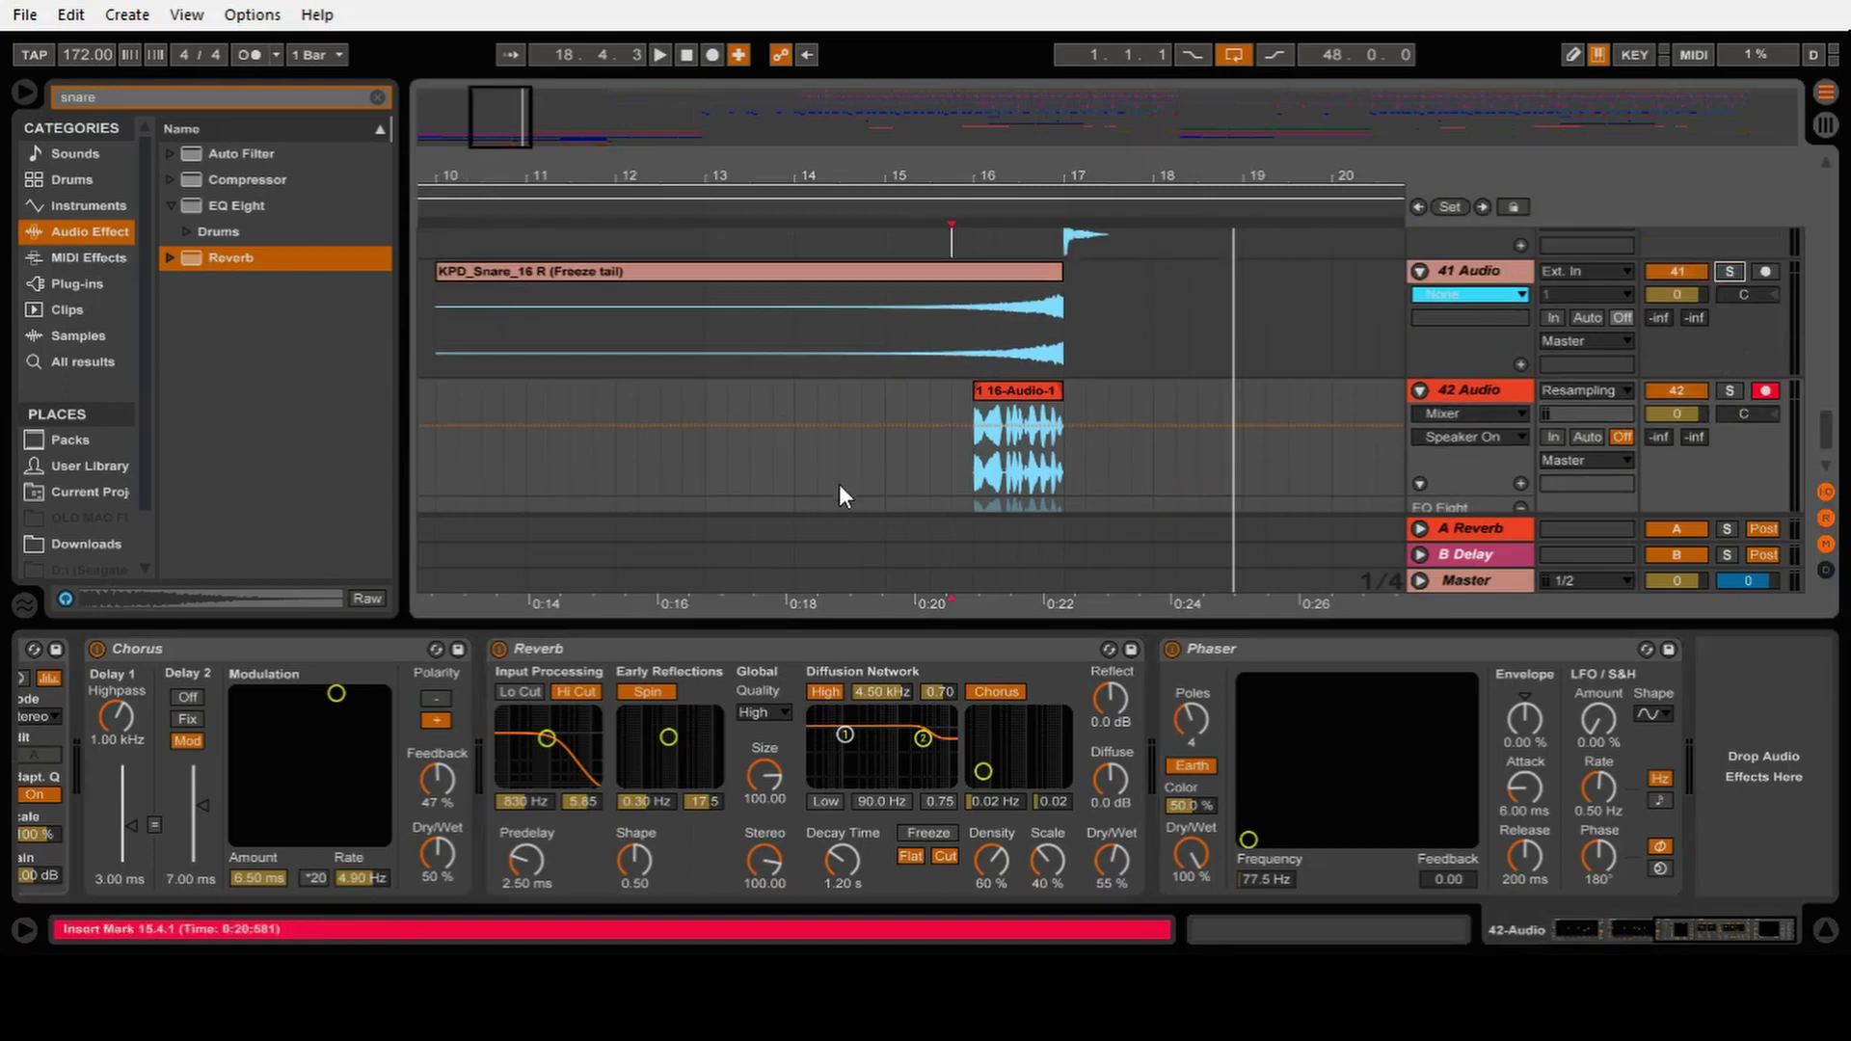
Step: Play the intro from around bar 14, zoomed out to bars 5–41 with the pad tracks in view
click(777, 449)
key(space)
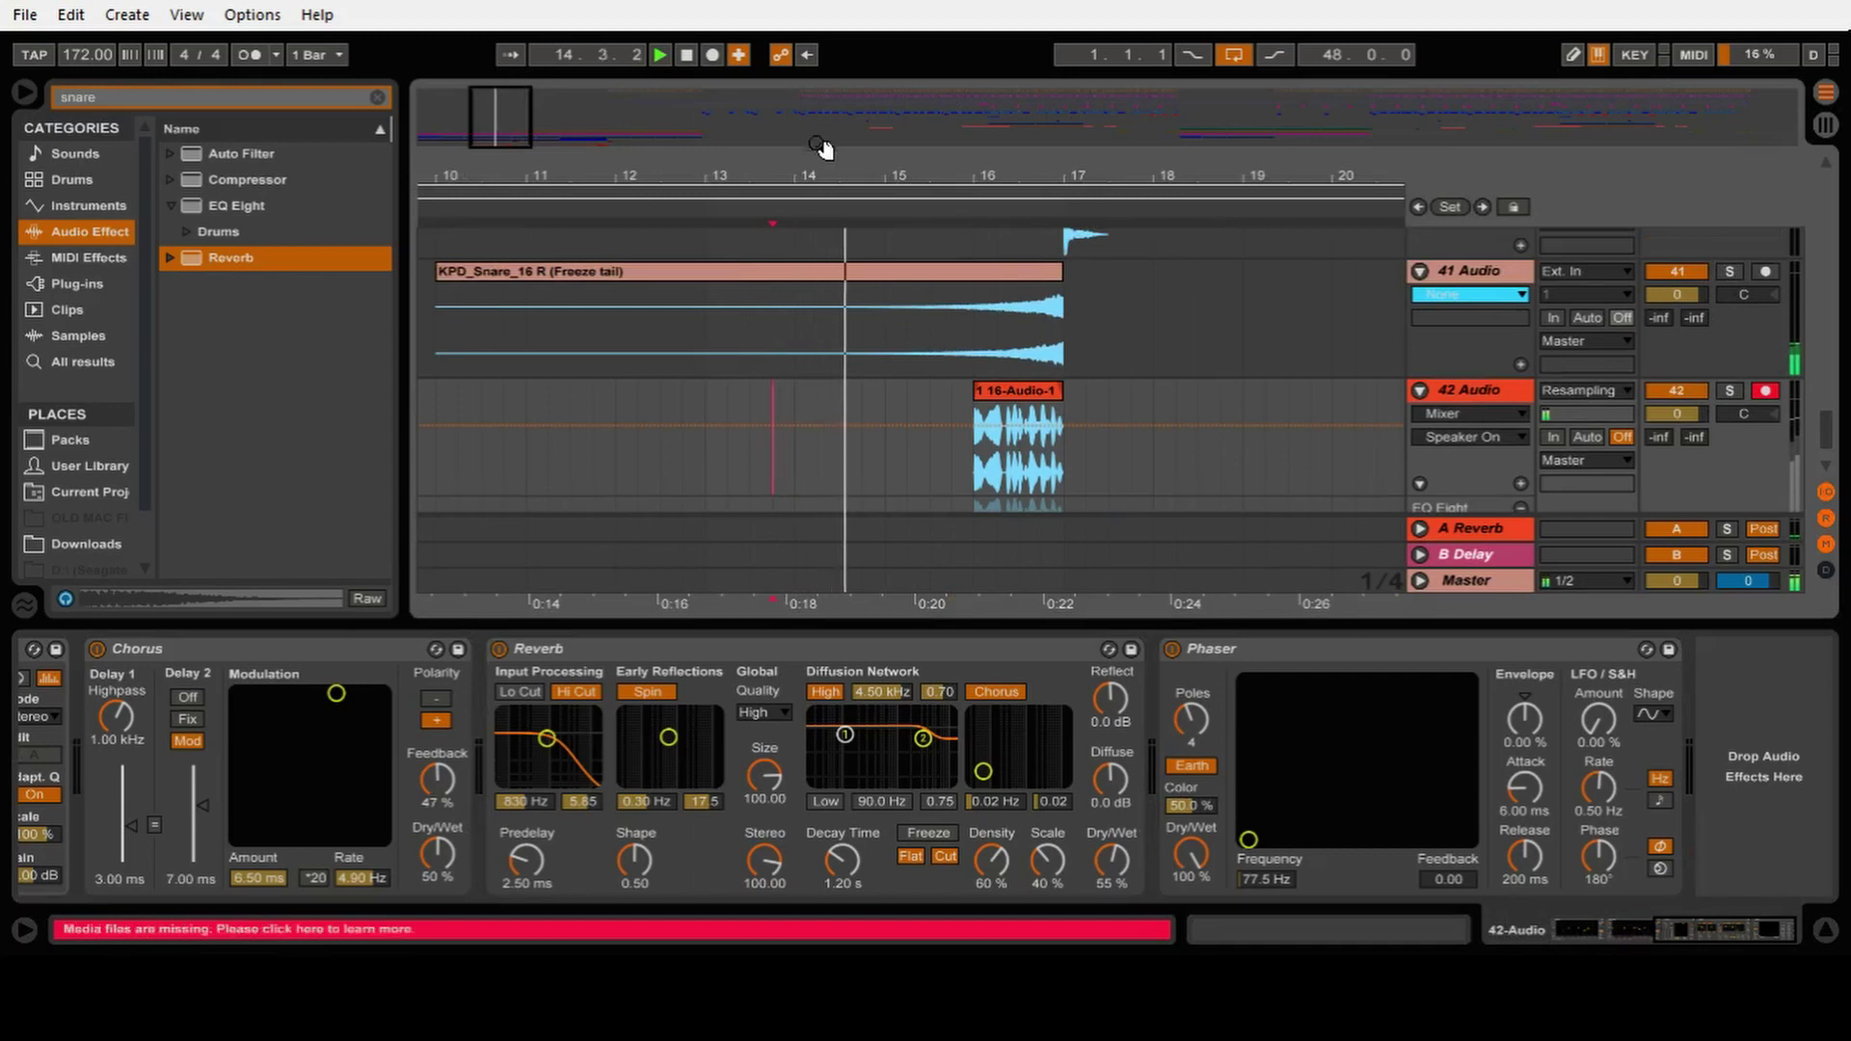
drag(821, 147, 820, 106)
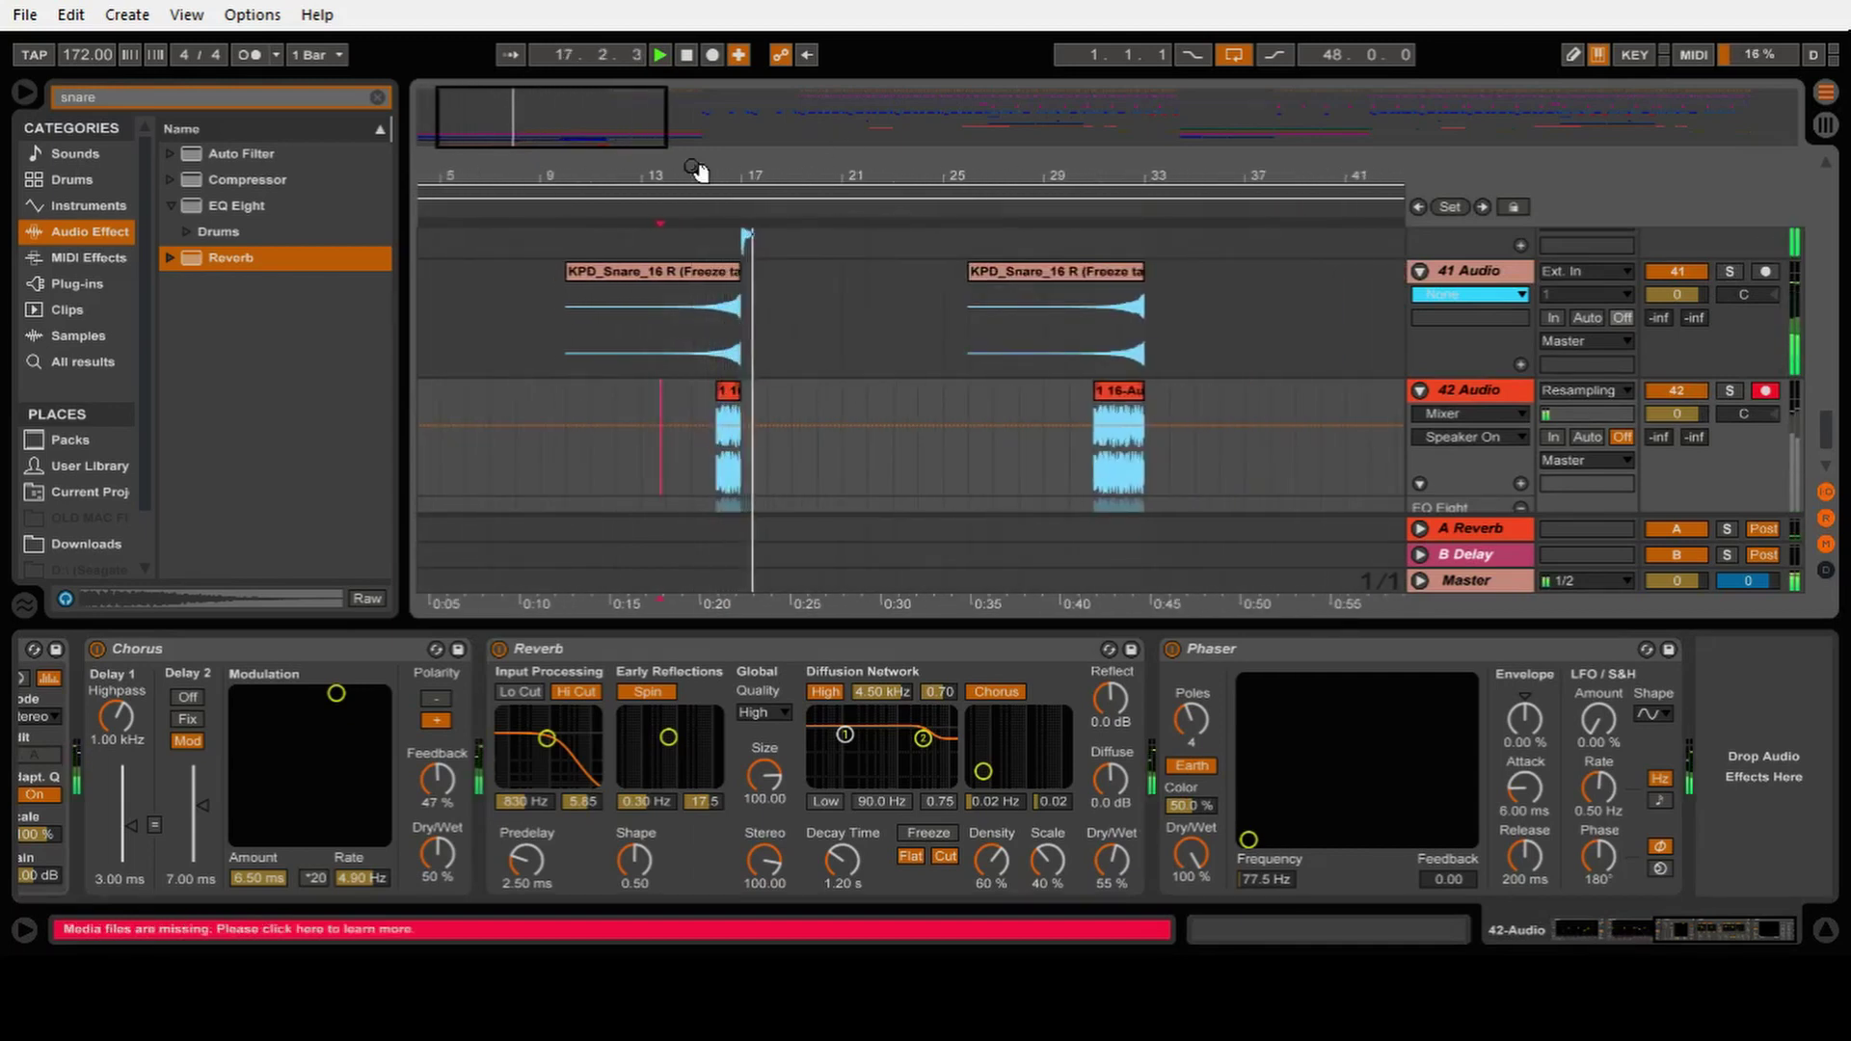
scroll(1827, 436, up, 1)
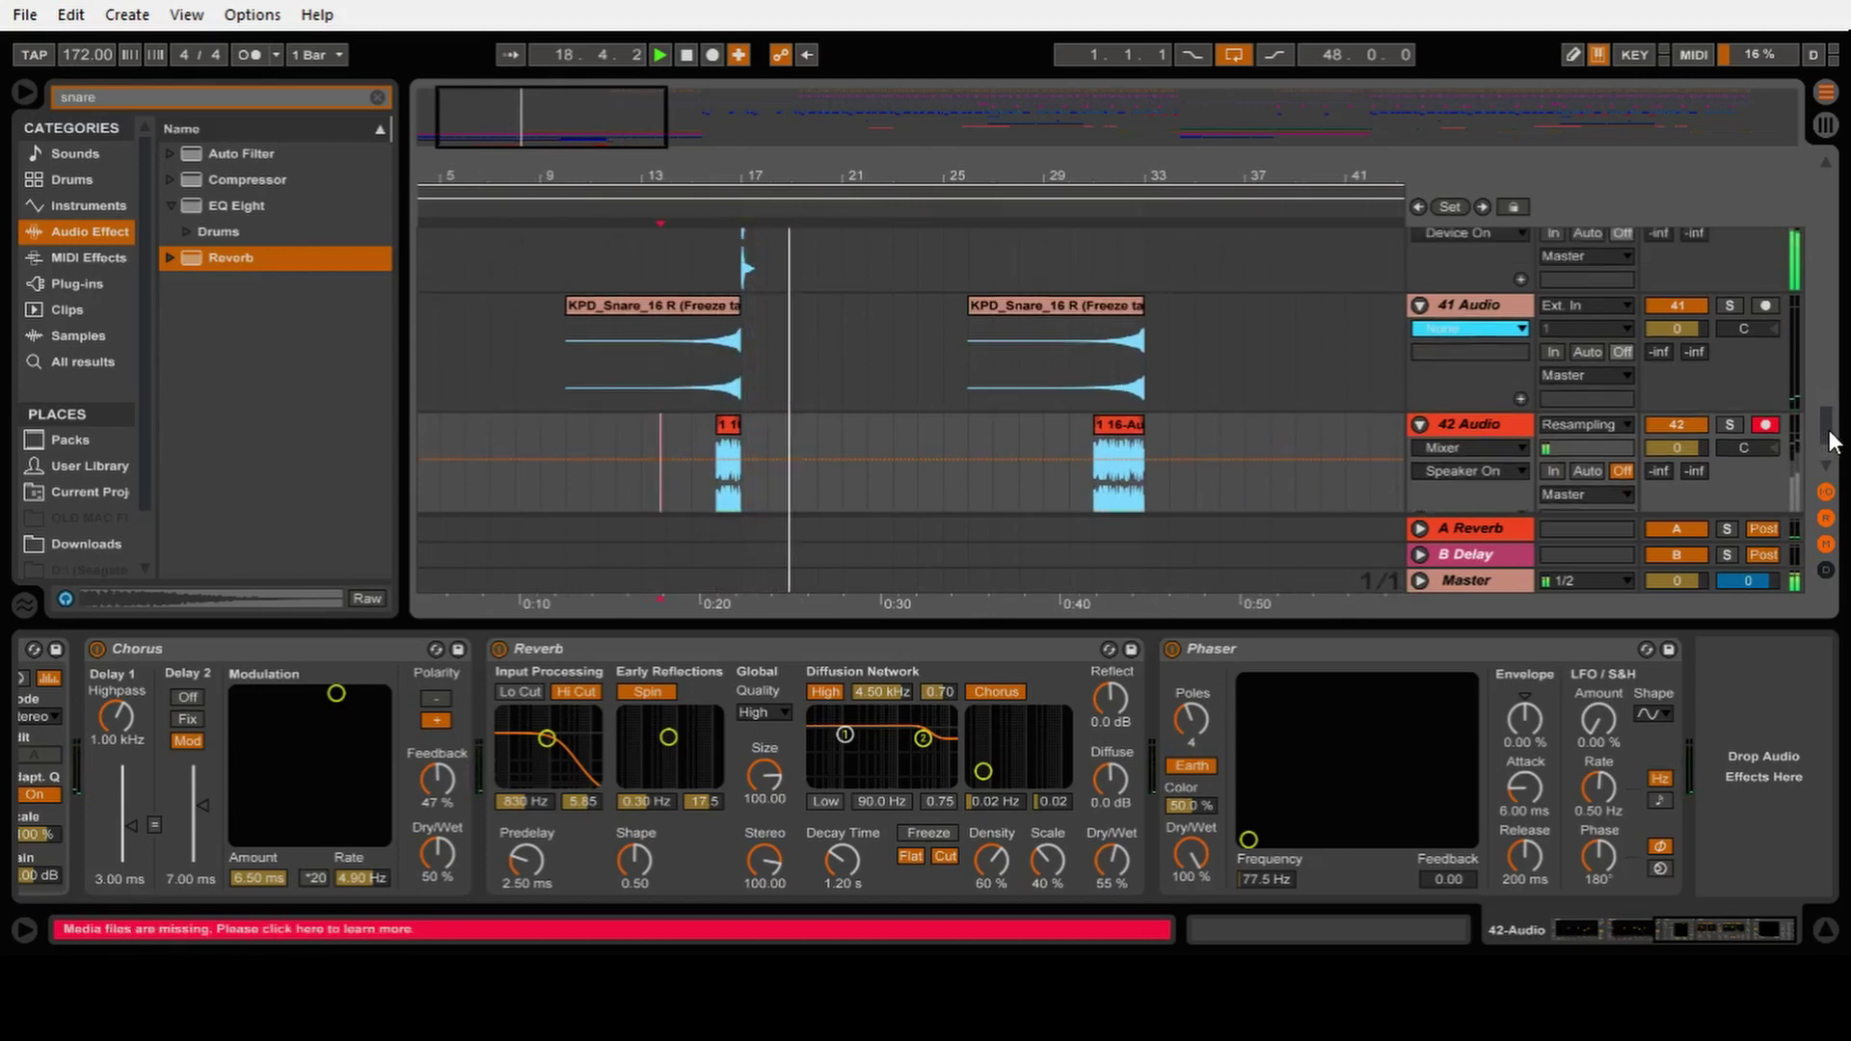
drag(1832, 440, 1844, 347)
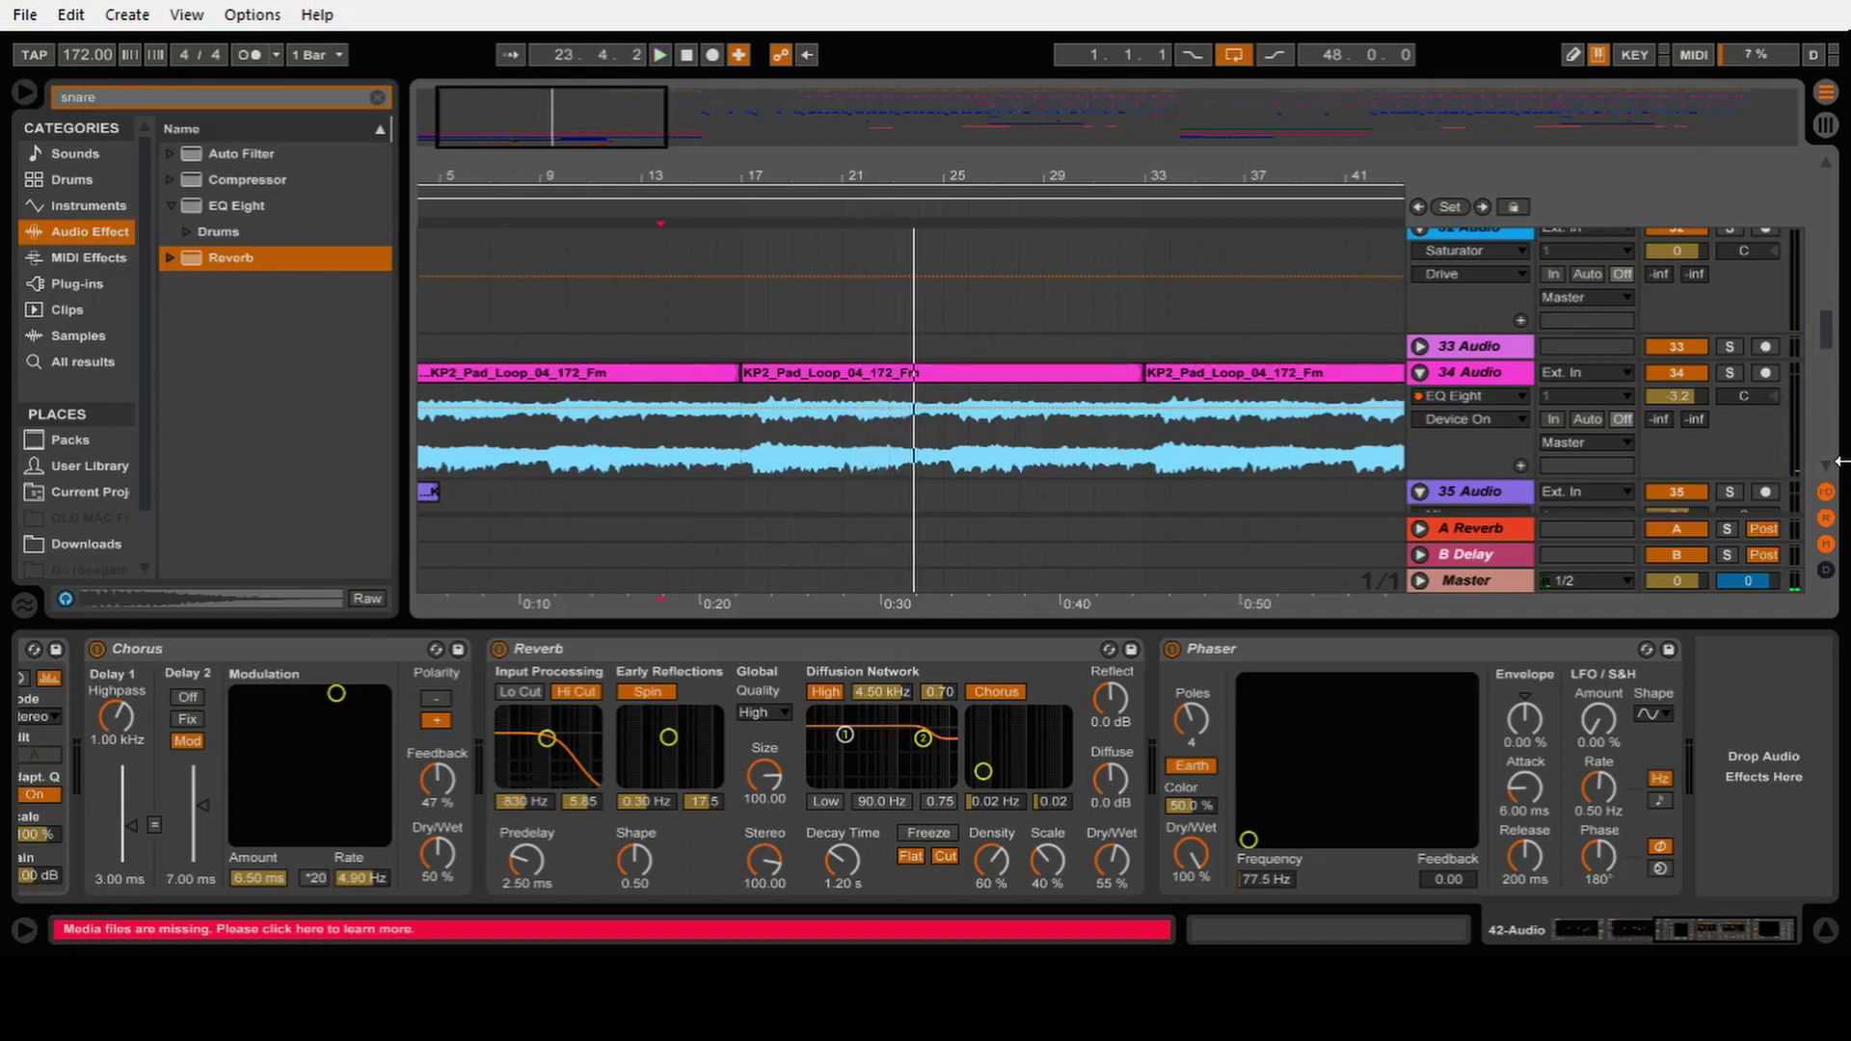
Step: Show track 31's EQ Eight and play the KP2 pad from bar 17 as its cutoff sweeps to 1.64 kHz
drag(1825, 333, 1832, 307)
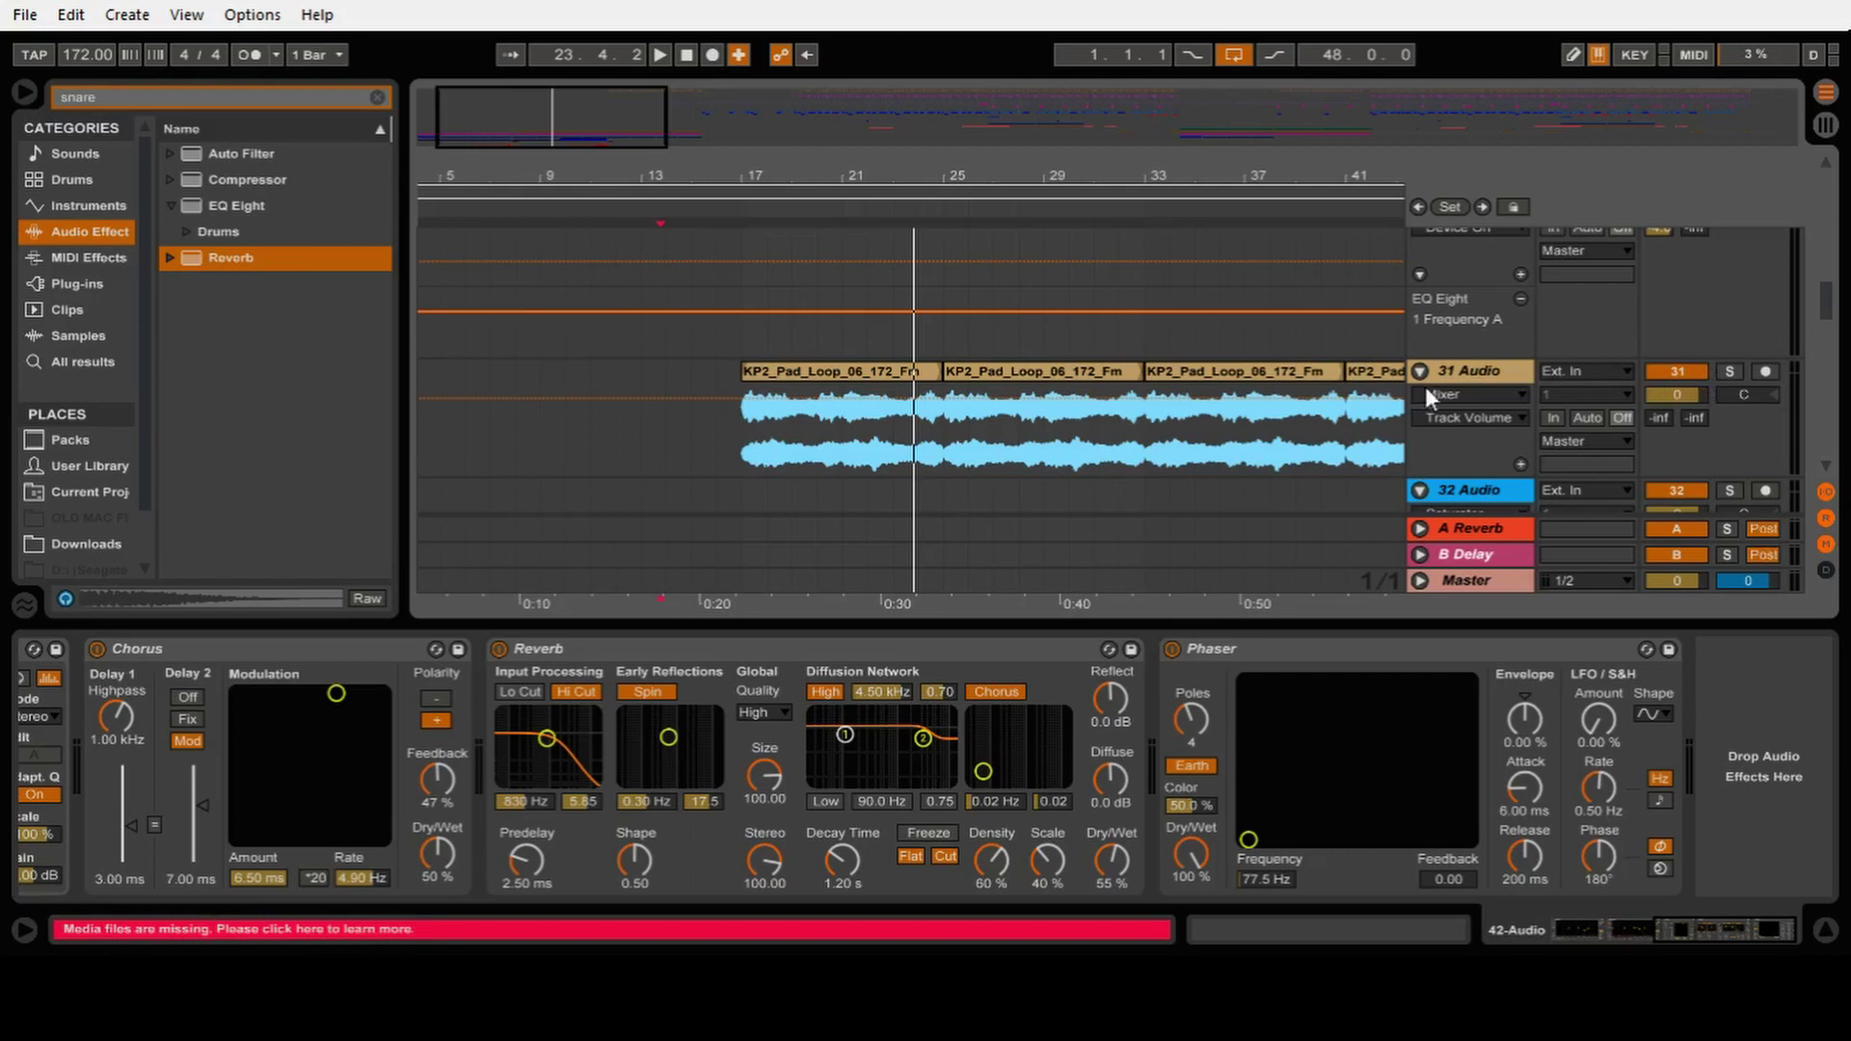
click(1480, 372)
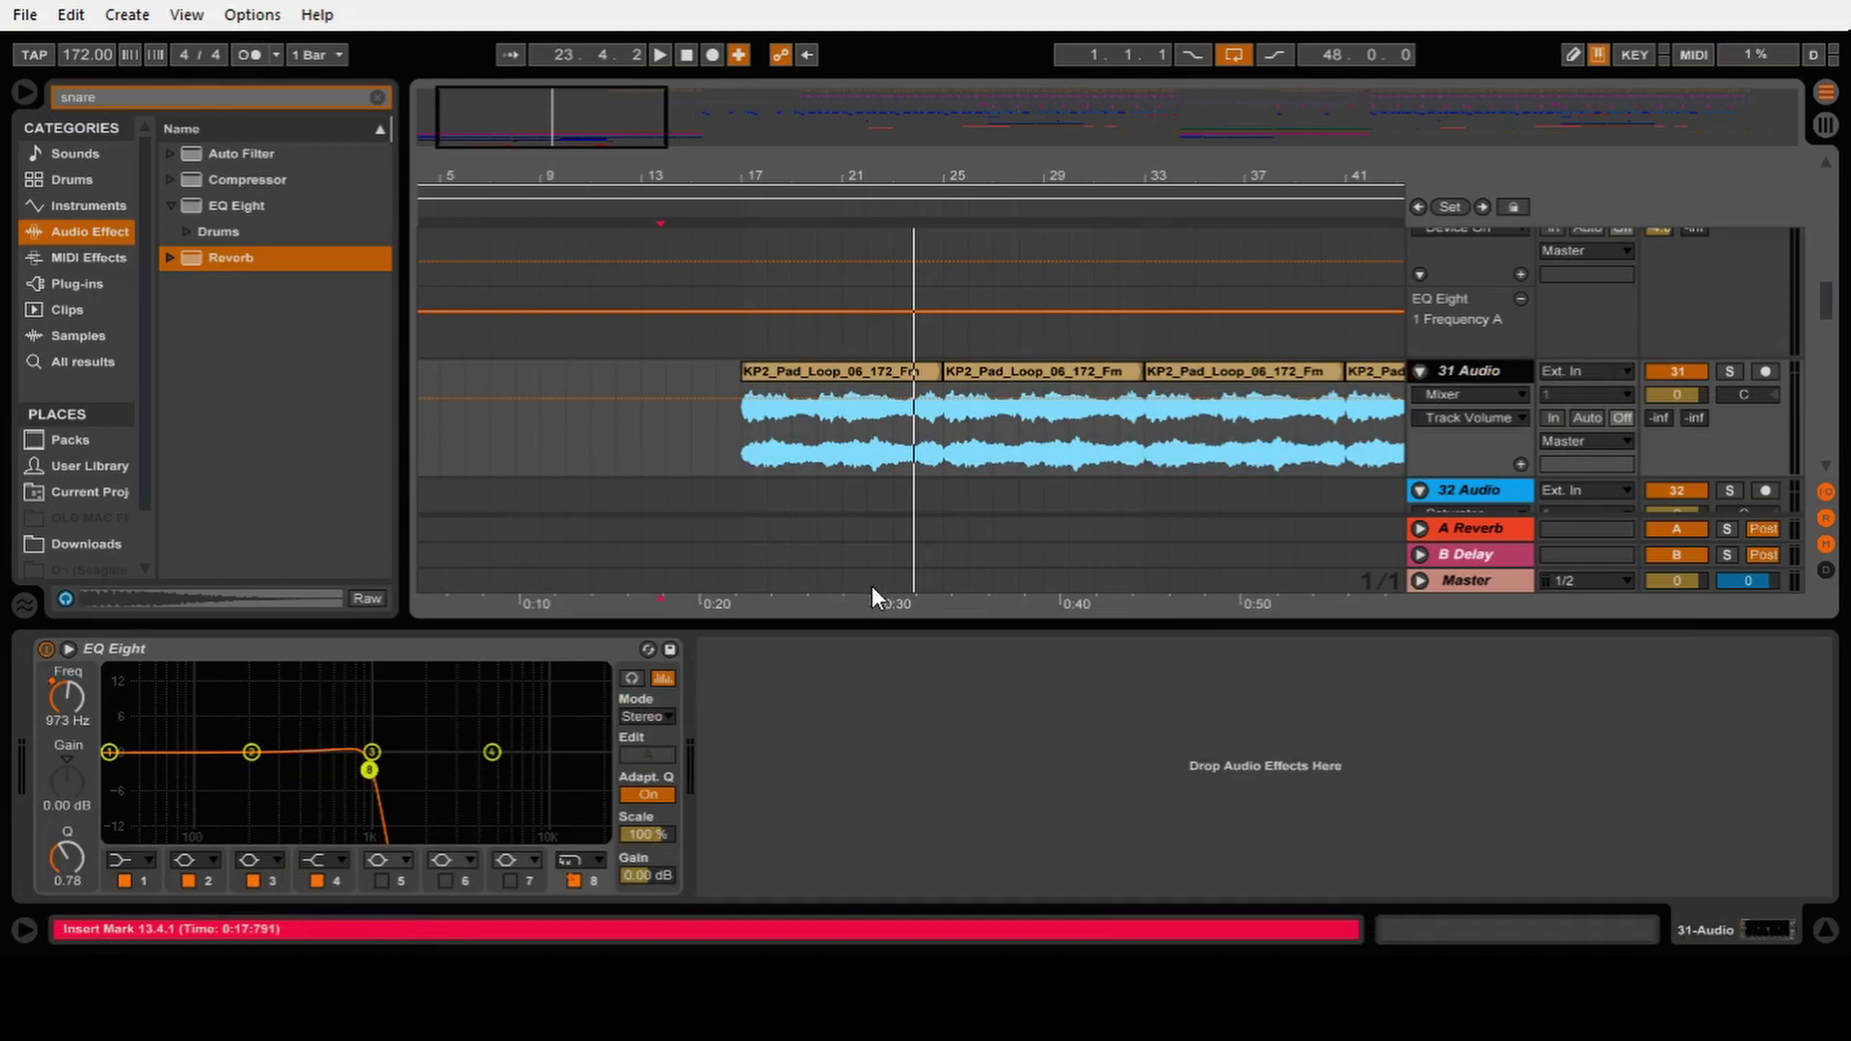
click(744, 443)
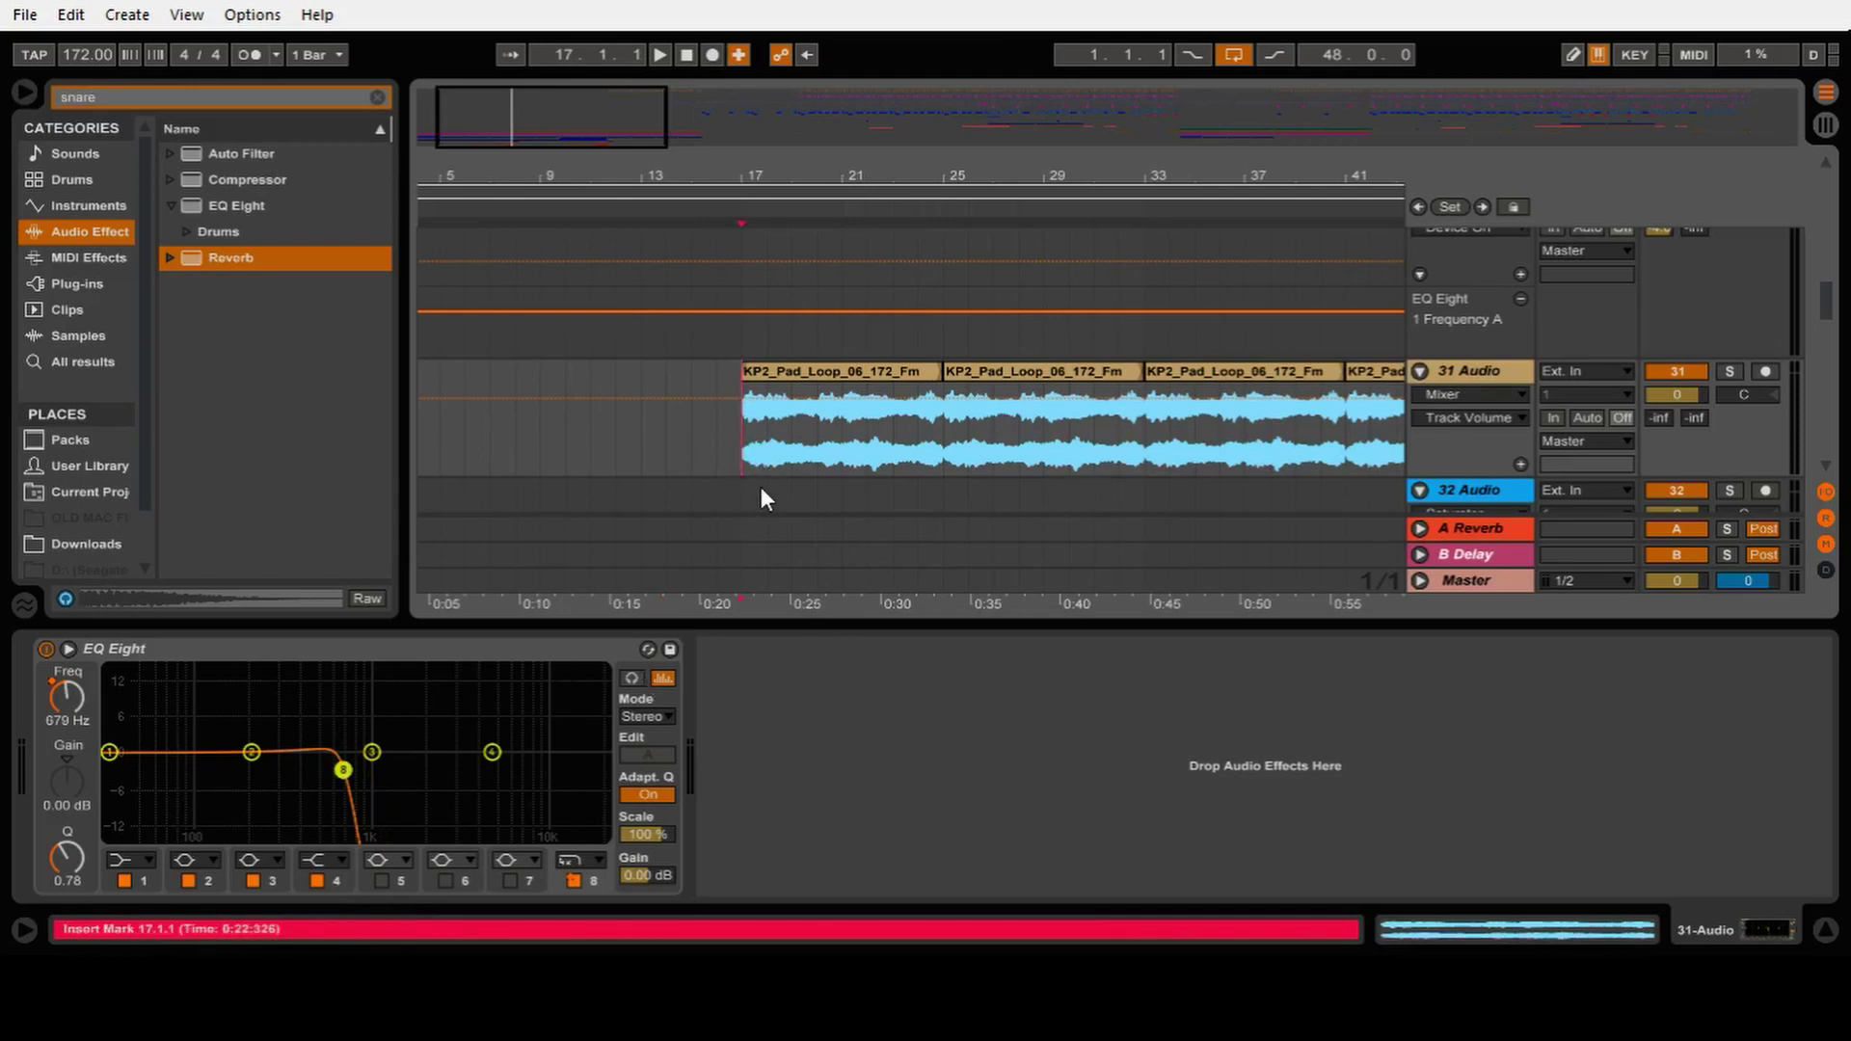
key(space)
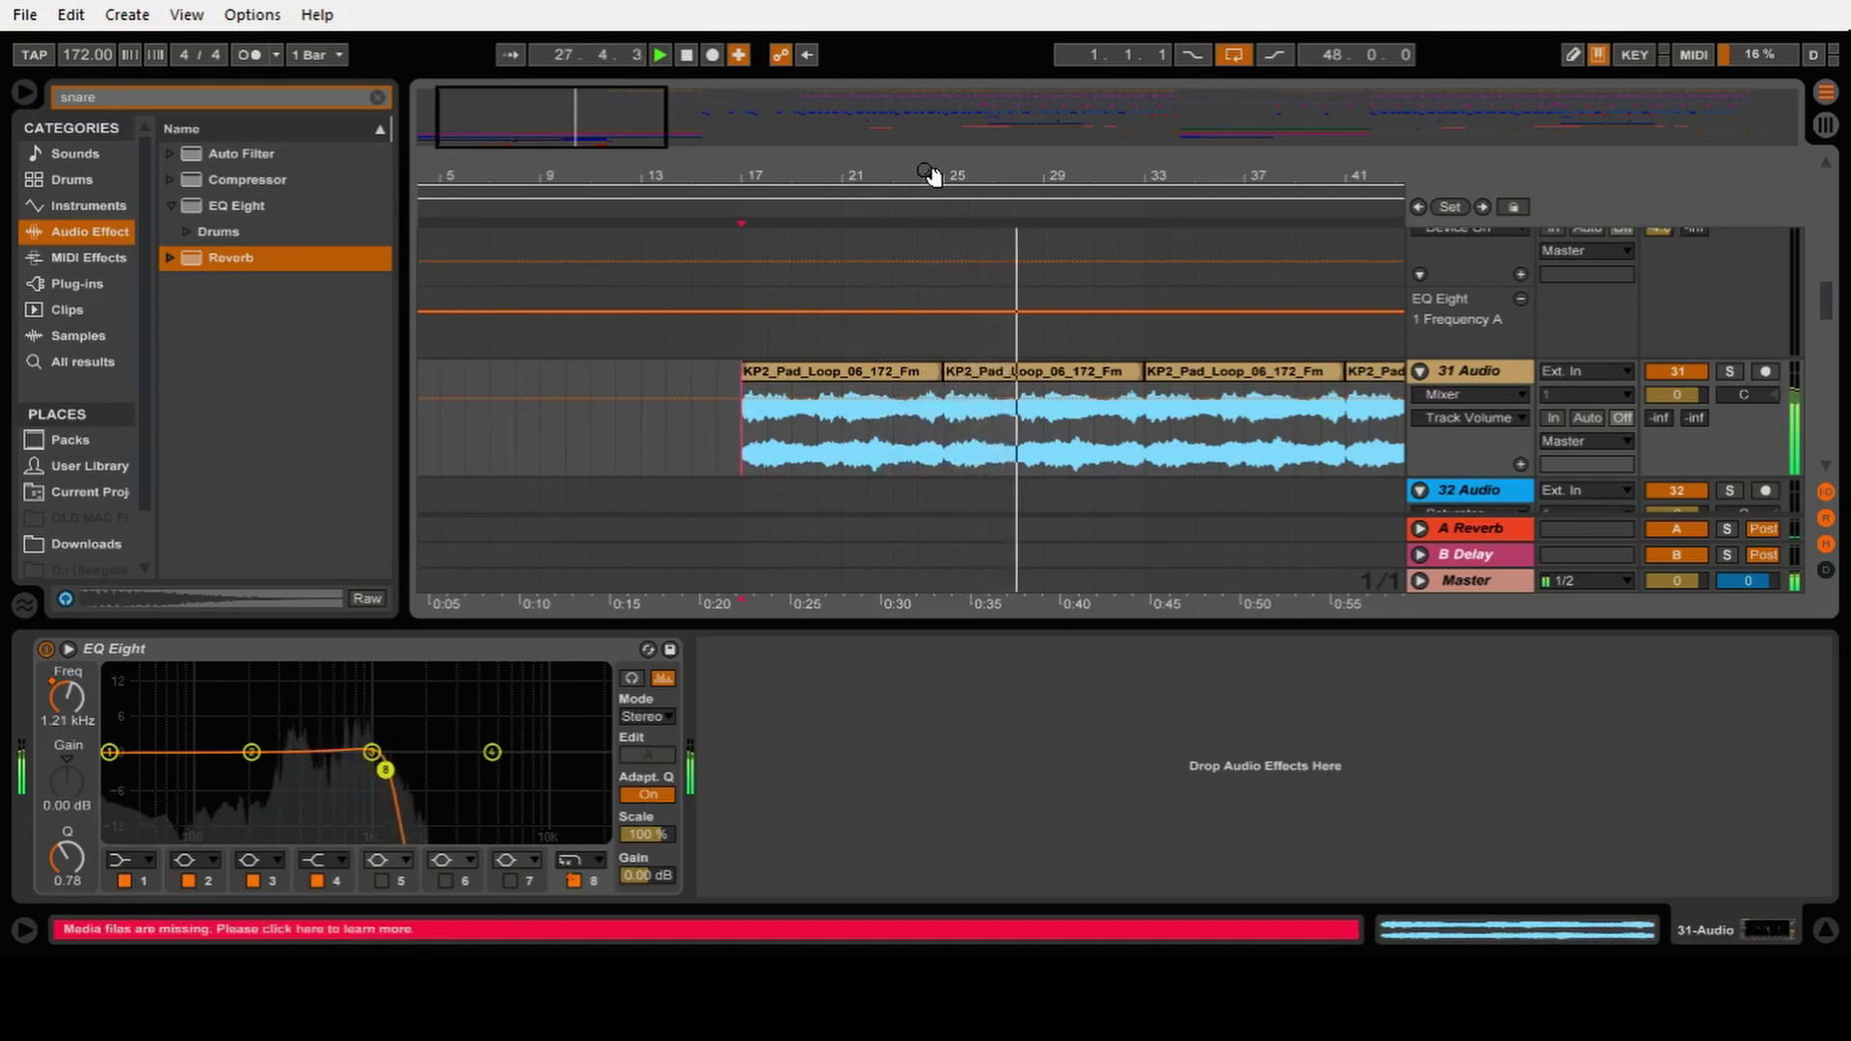
drag(928, 174, 929, 144)
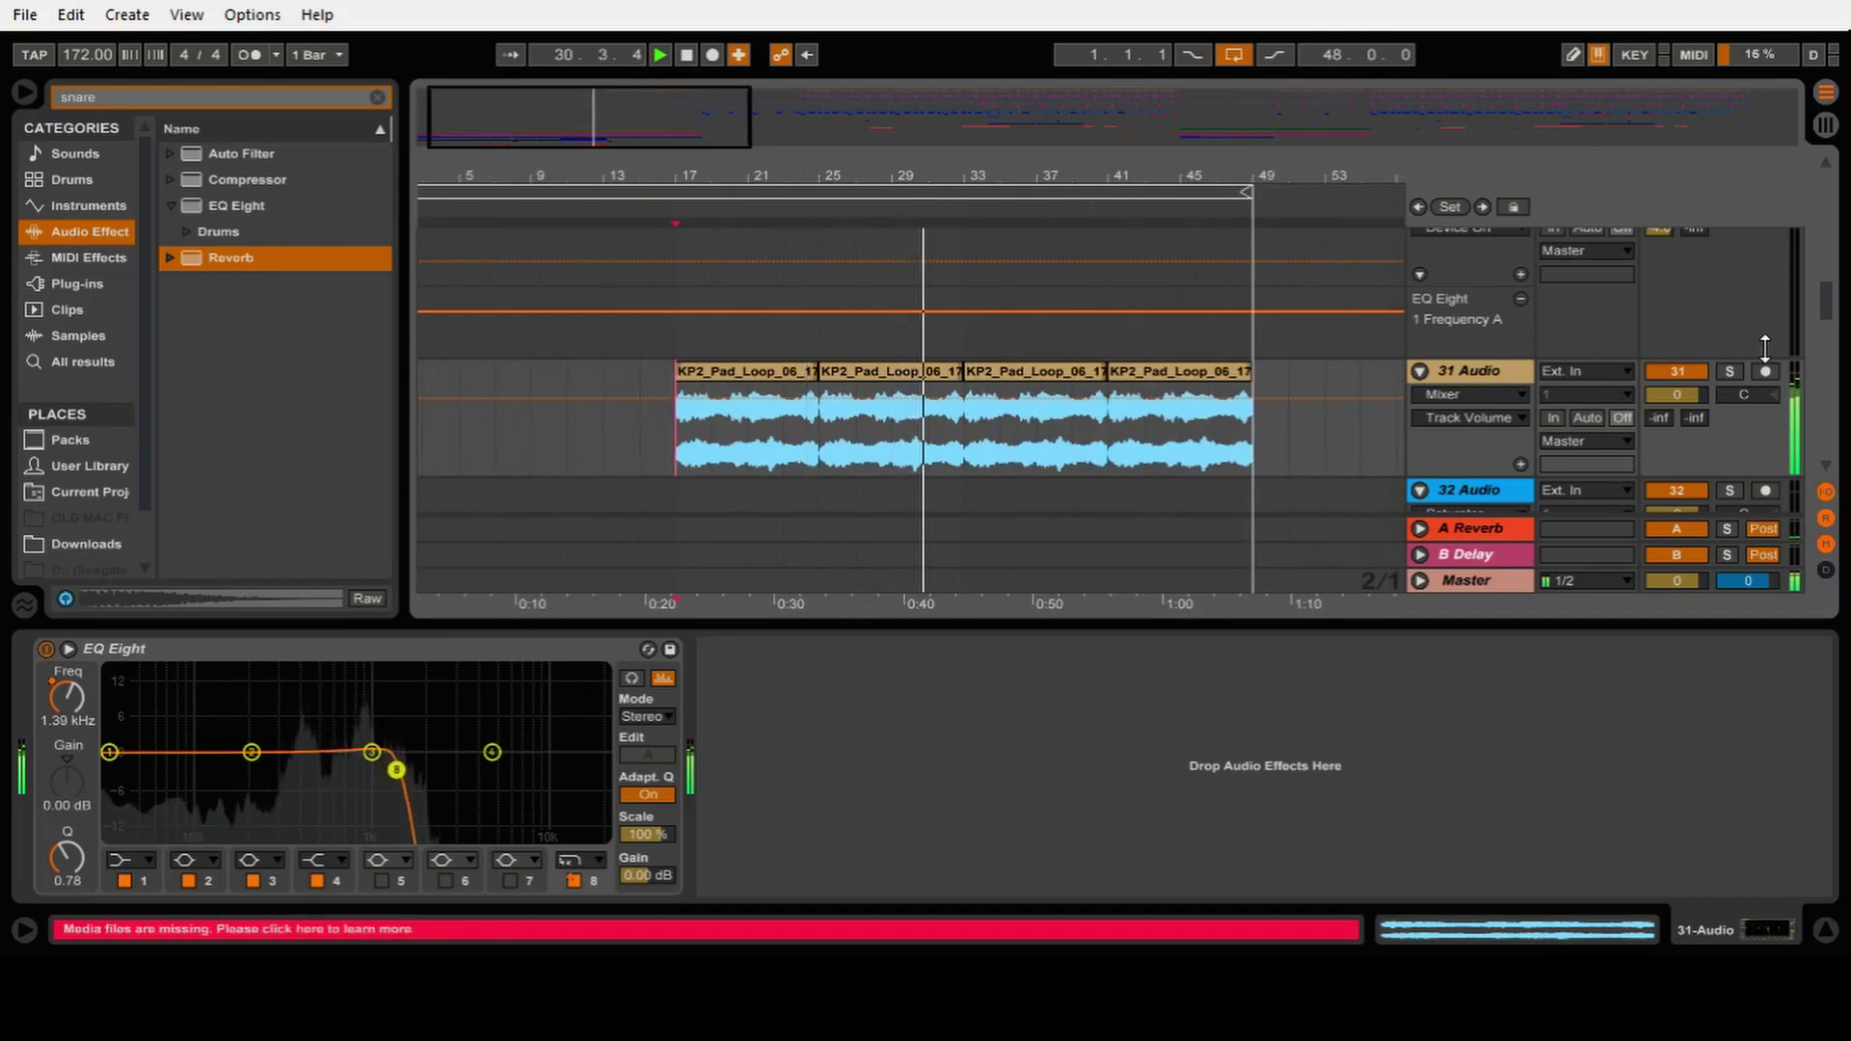
drag(1830, 318, 1826, 341)
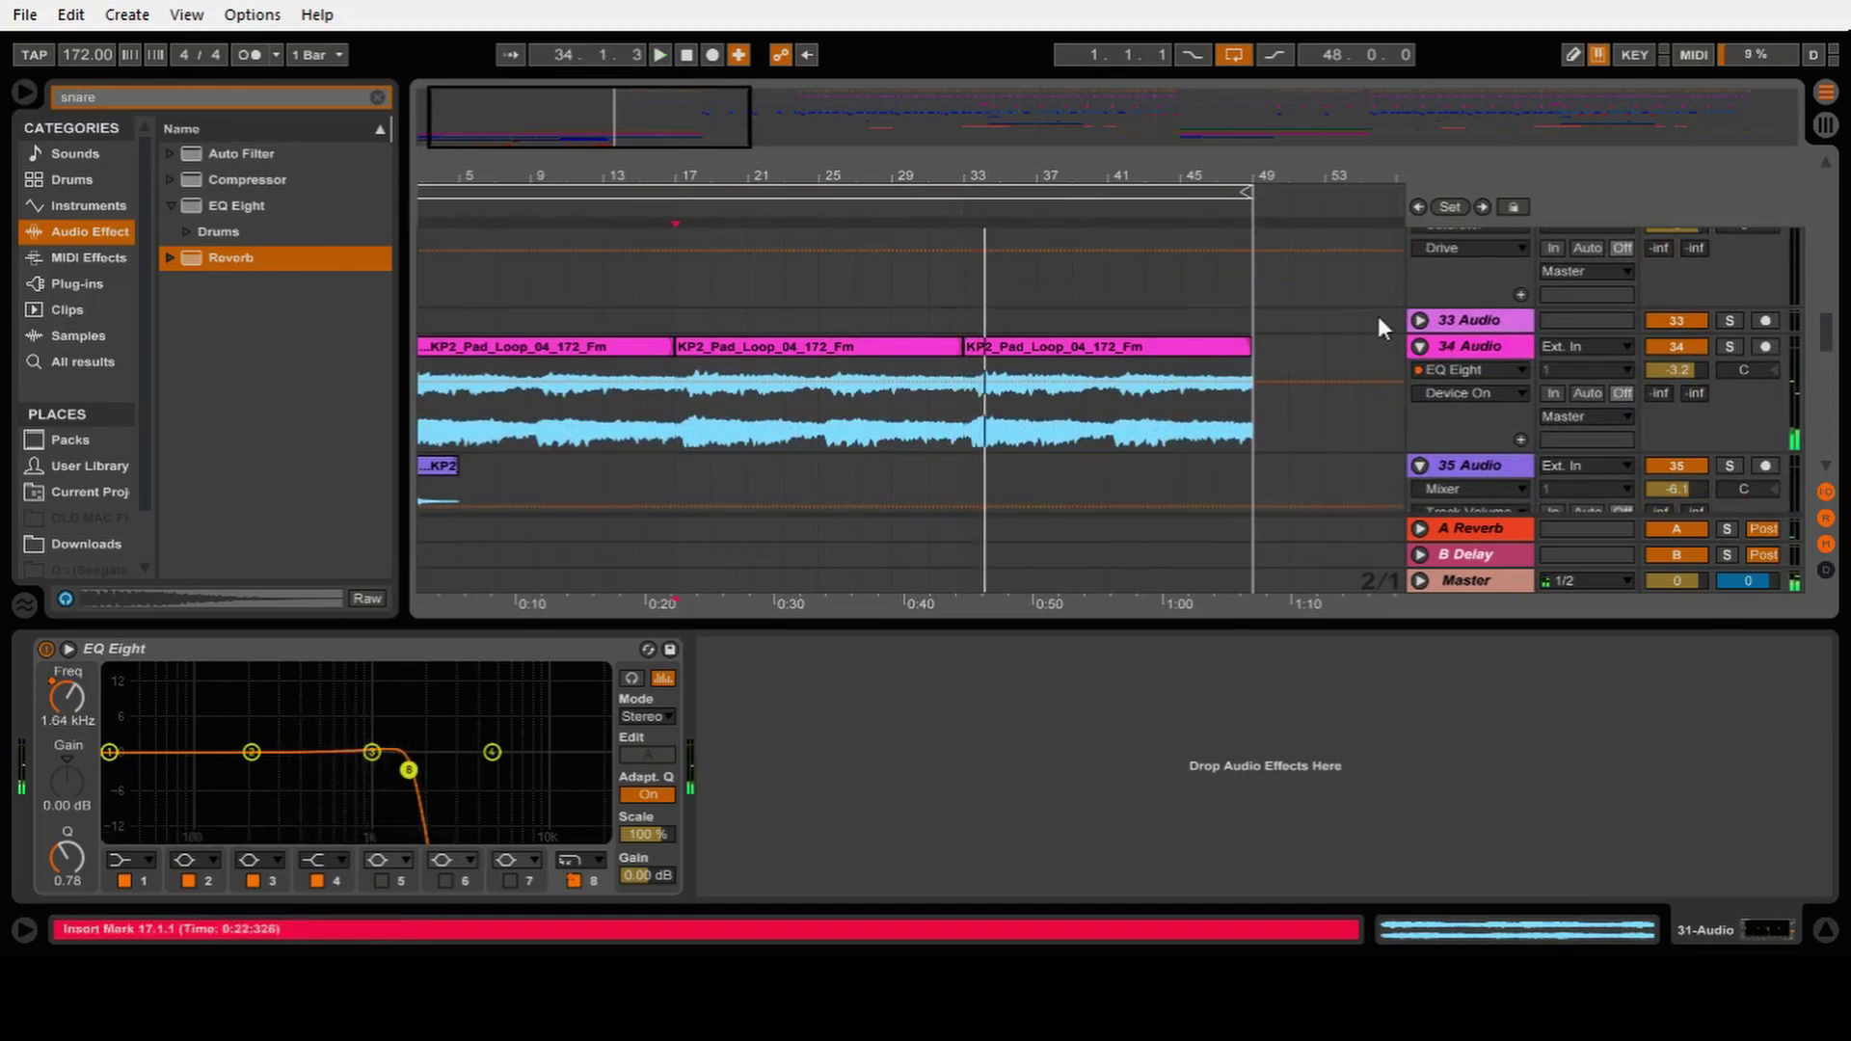
drag(1823, 338, 1830, 441)
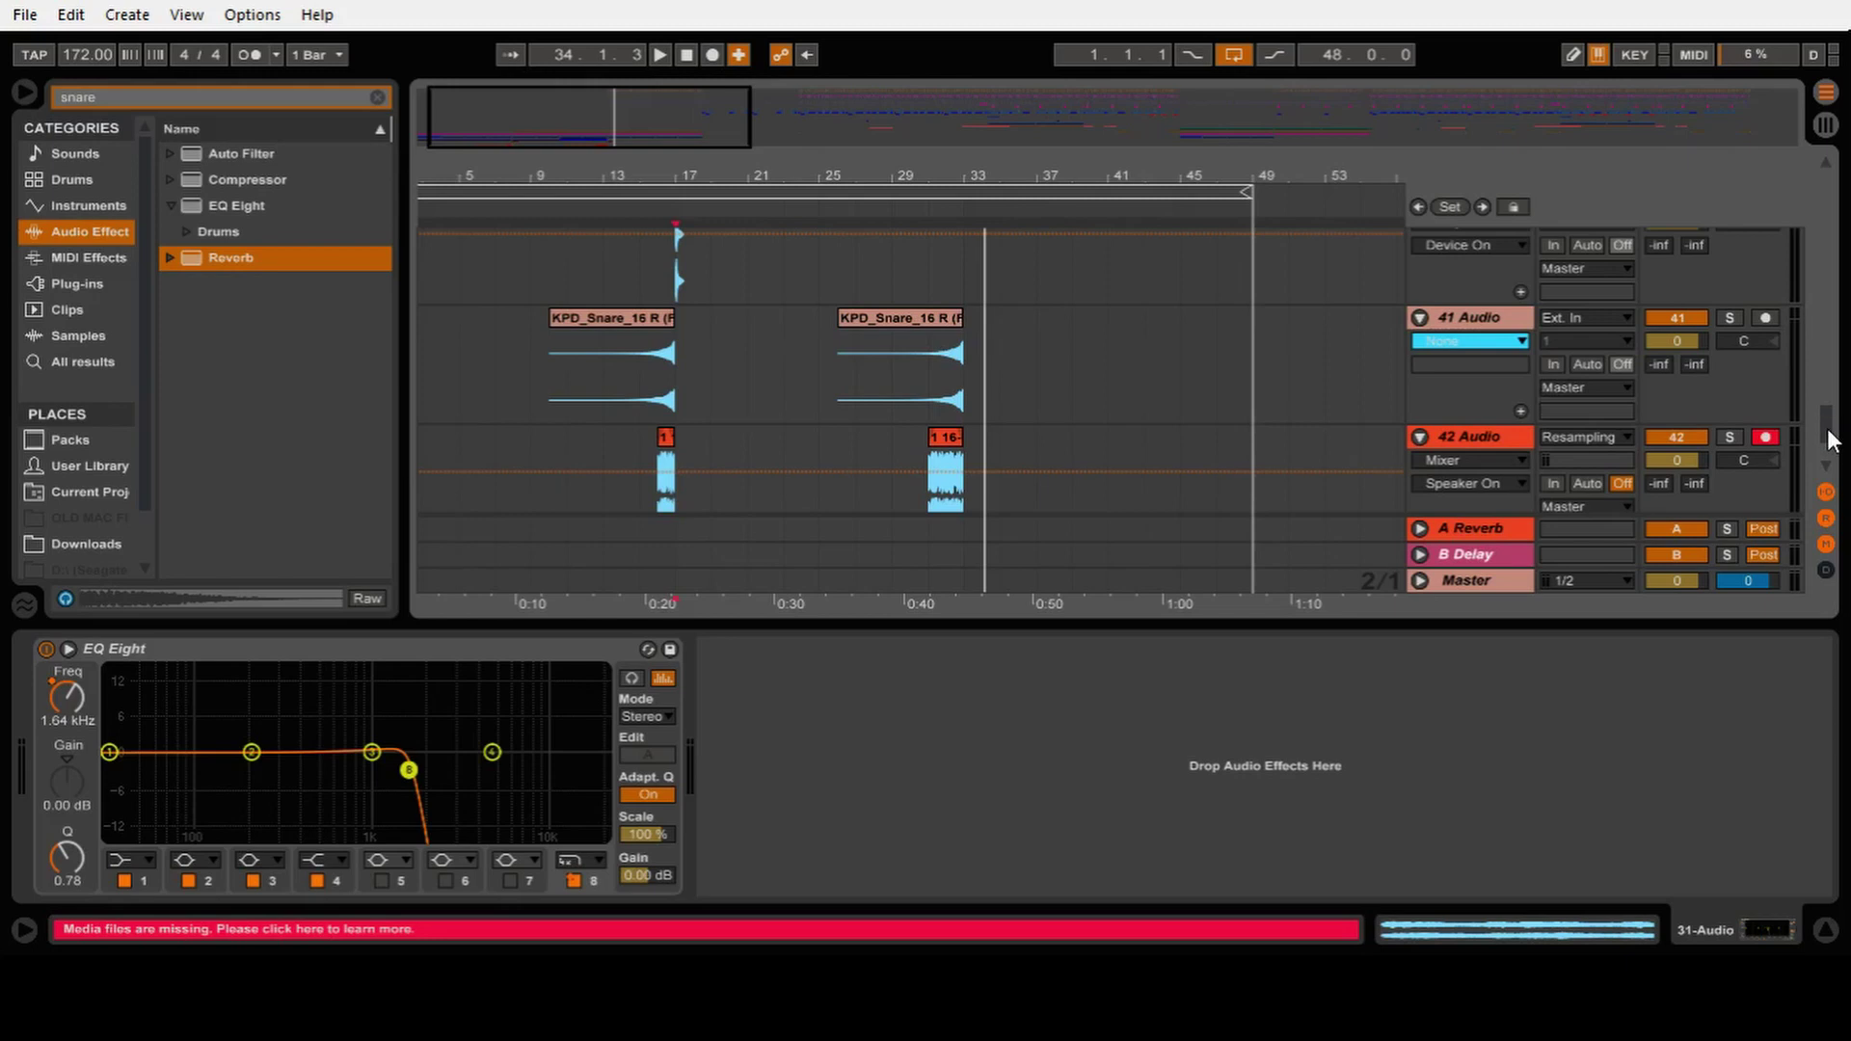
drag(1834, 413, 1827, 475)
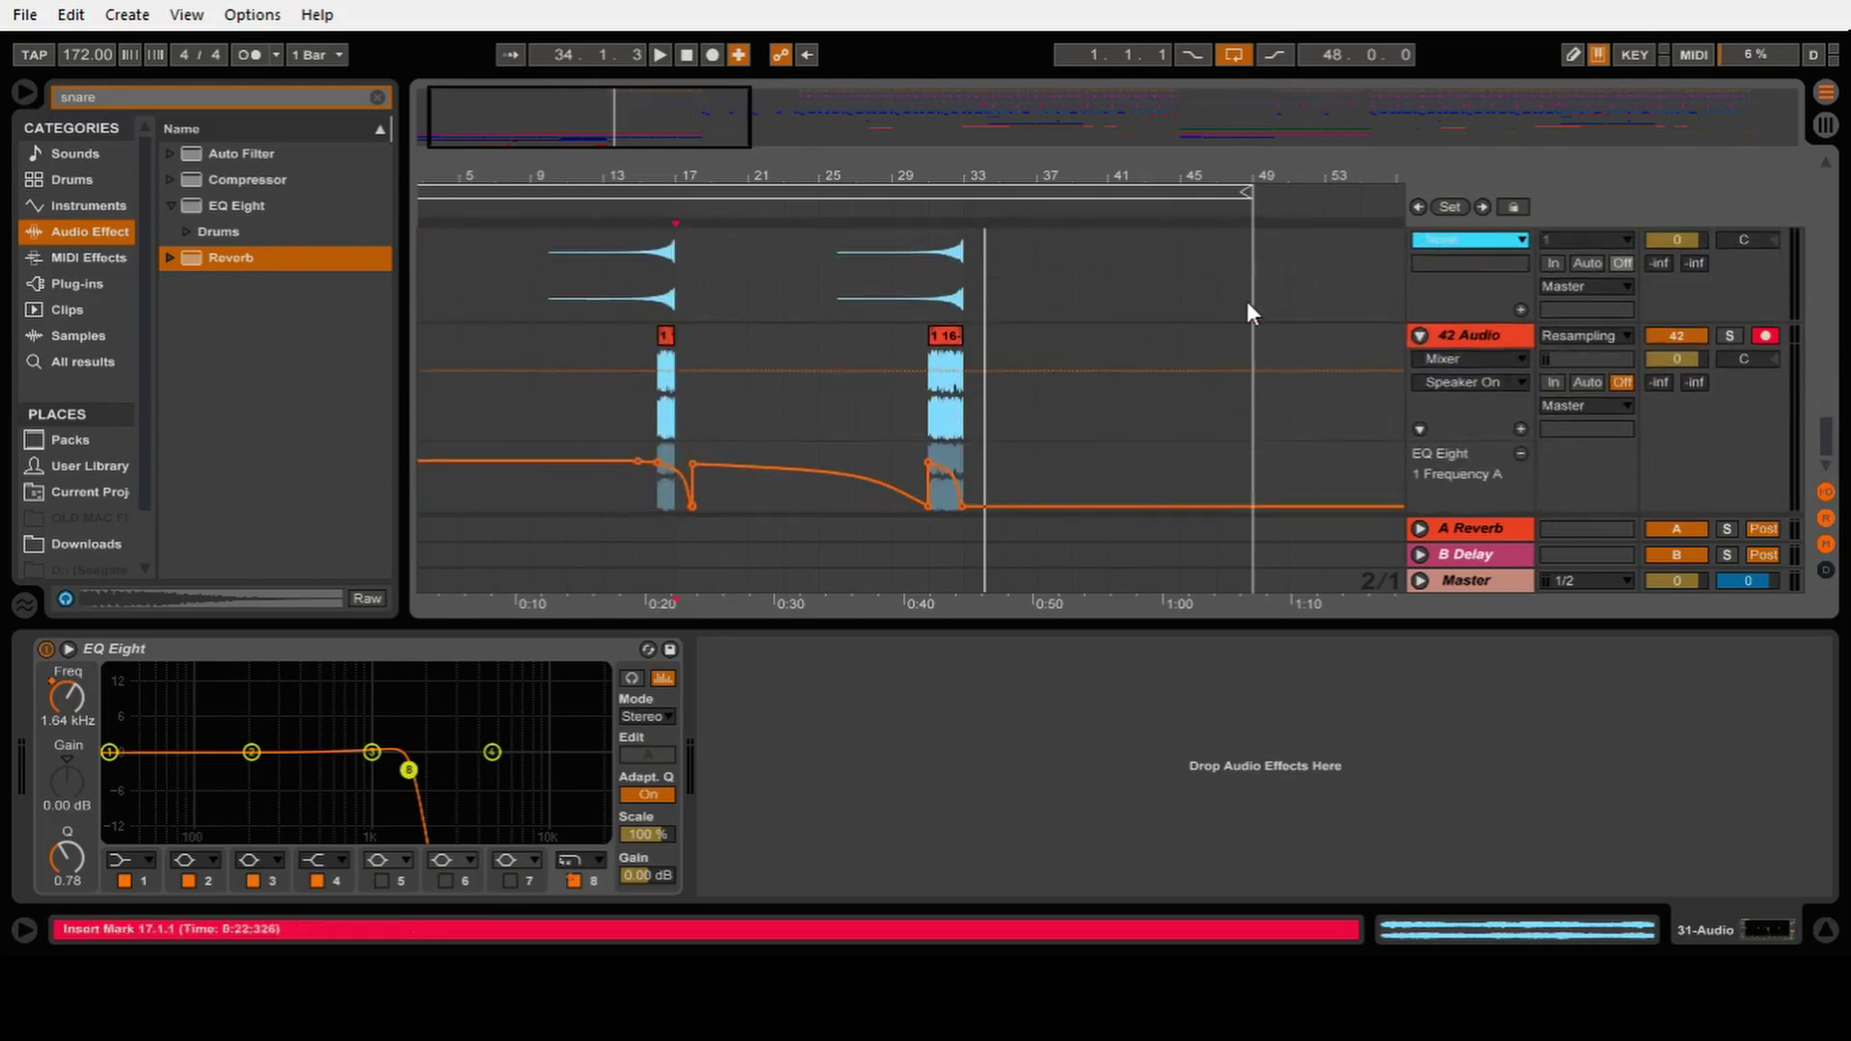
mouse_move(959, 174)
mouse_down()
mouse_move(959, 294)
mouse_move(933, 173)
mouse_up()
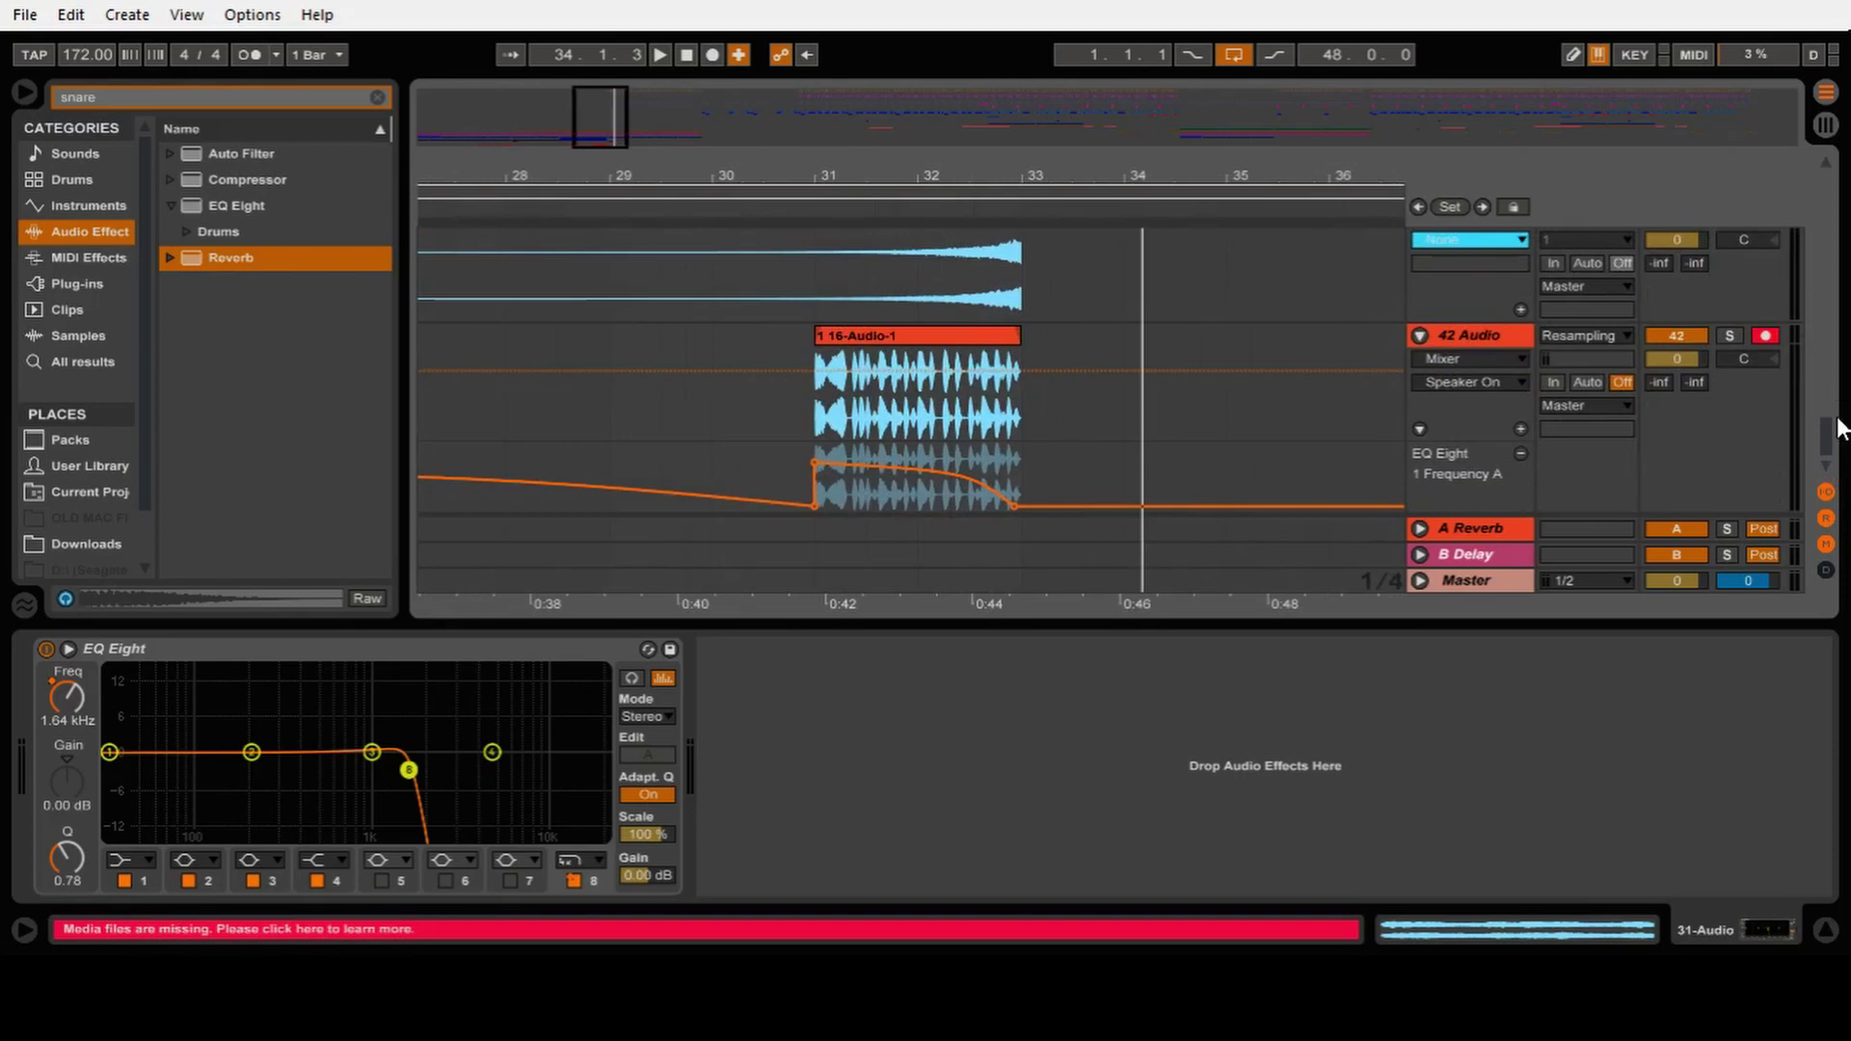
drag(1838, 425, 1832, 384)
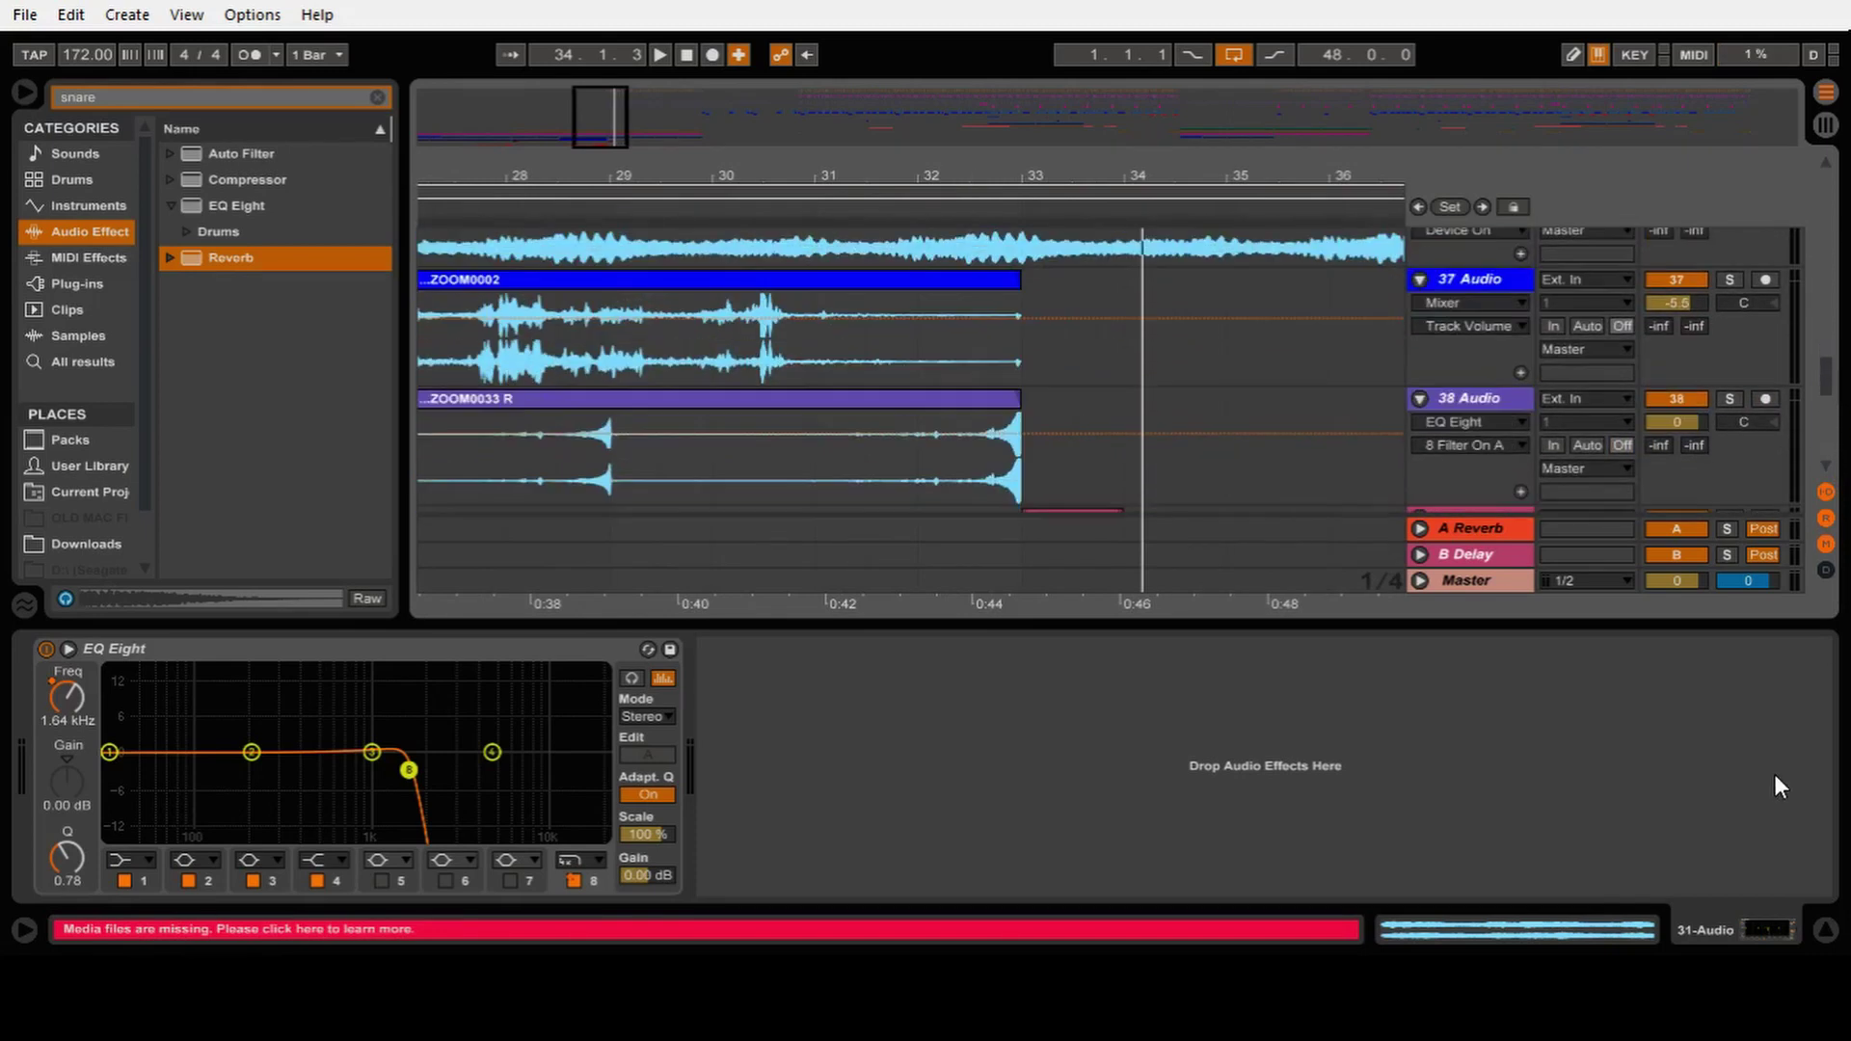
mouse_move(728, 168)
mouse_down()
mouse_move(728, 135)
mouse_move(868, 257)
mouse_up()
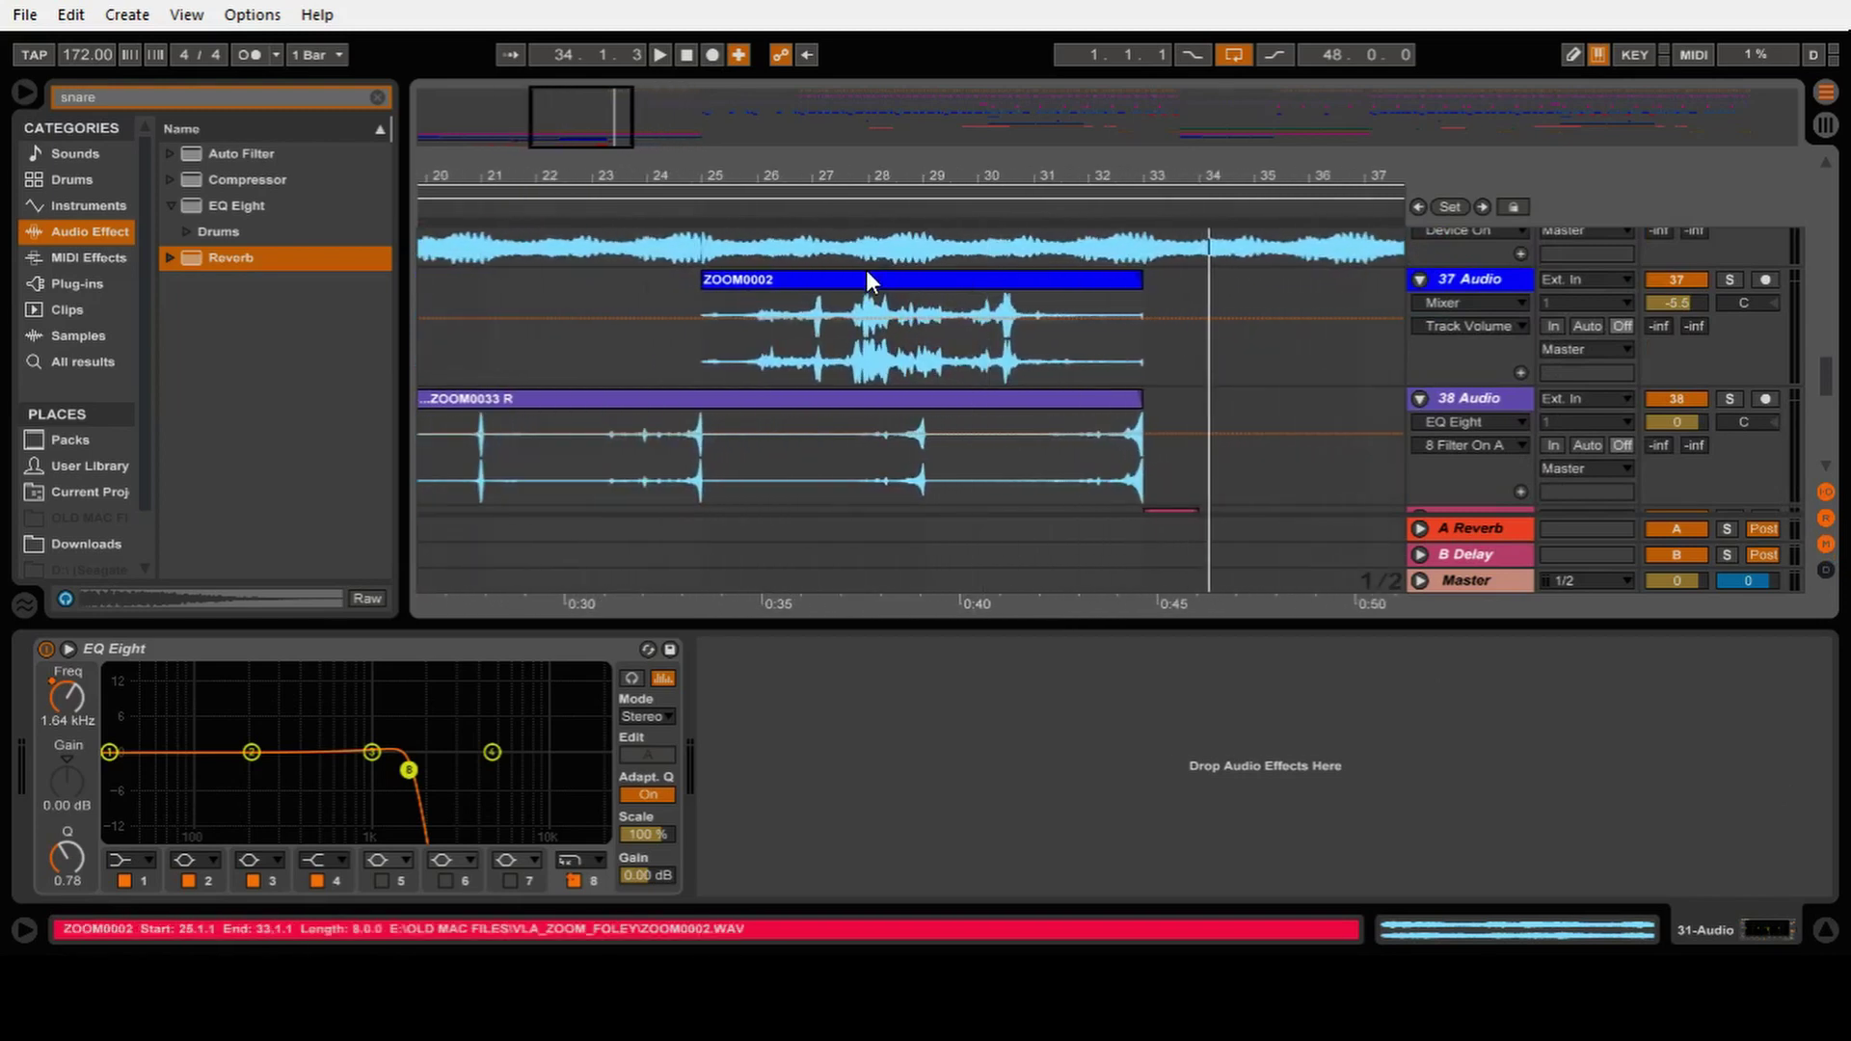
Step: Solo the ZOOM0002 foley on track 37 and play it through EQ Eight and Filter Delay from bar 25
click(867, 273)
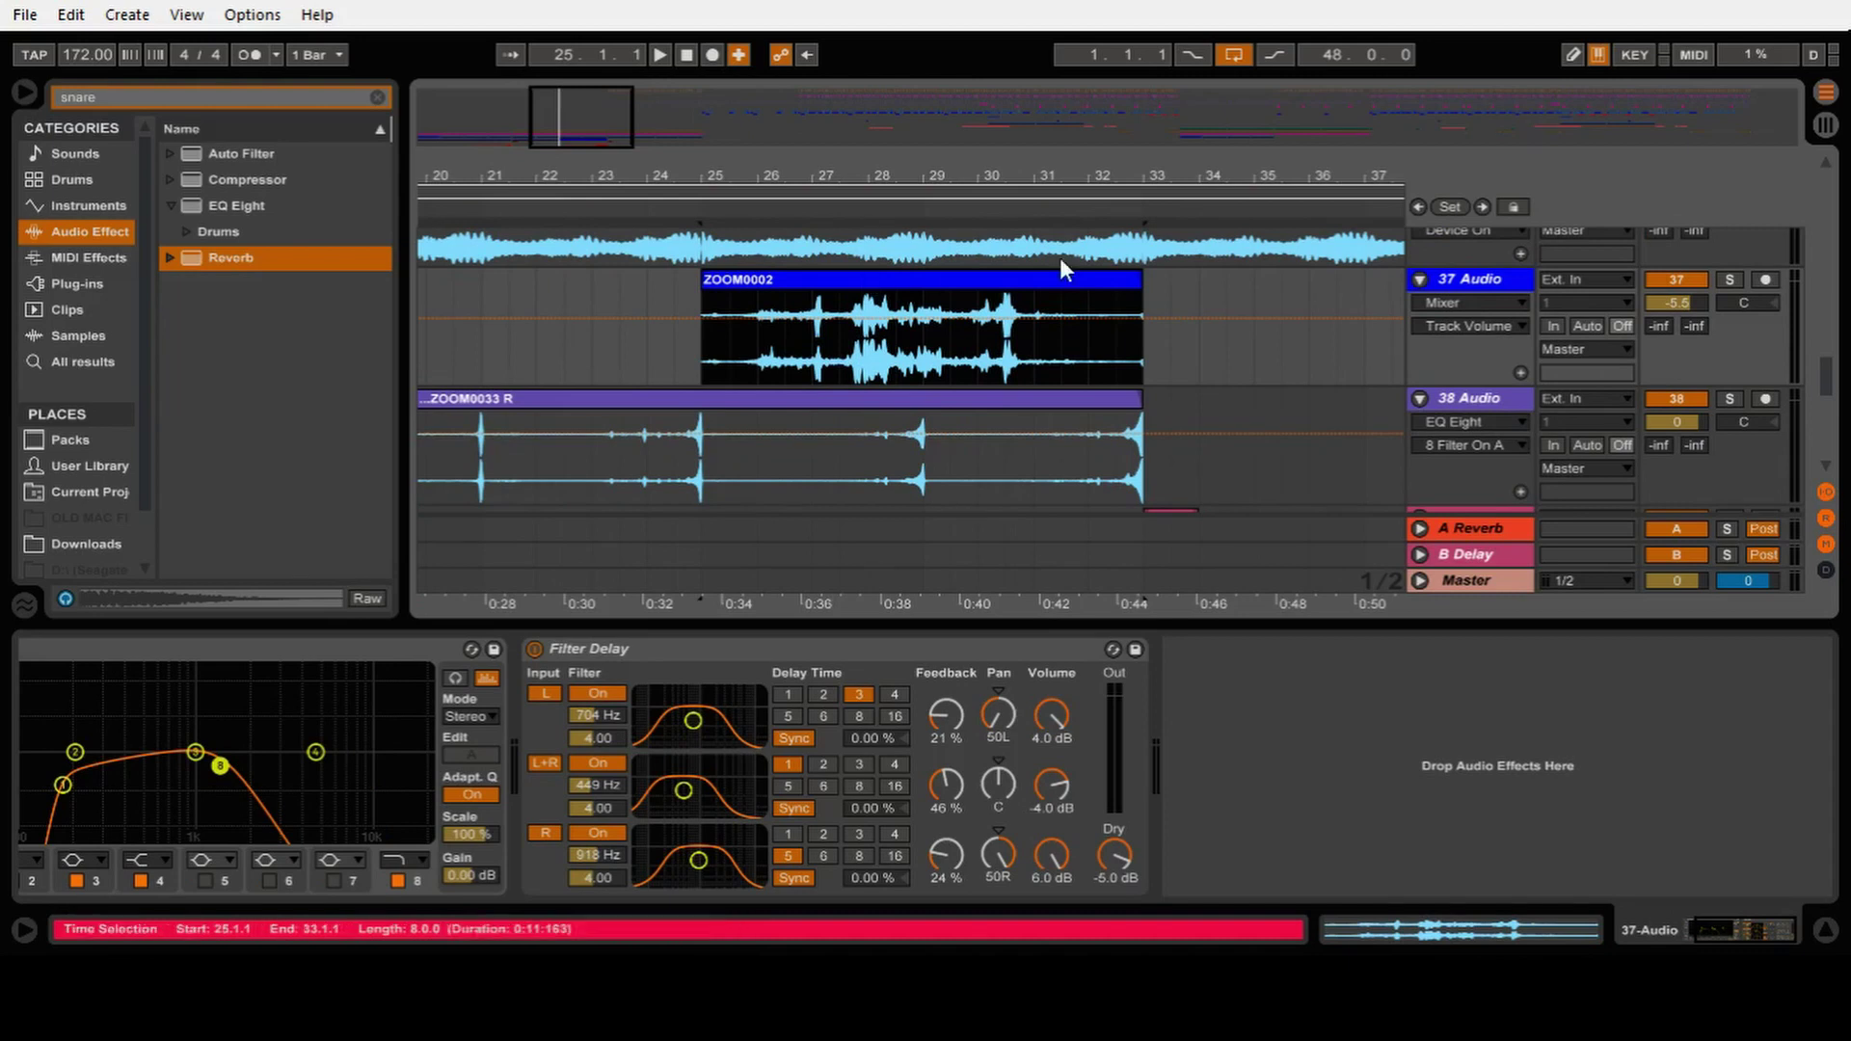
click(1731, 281)
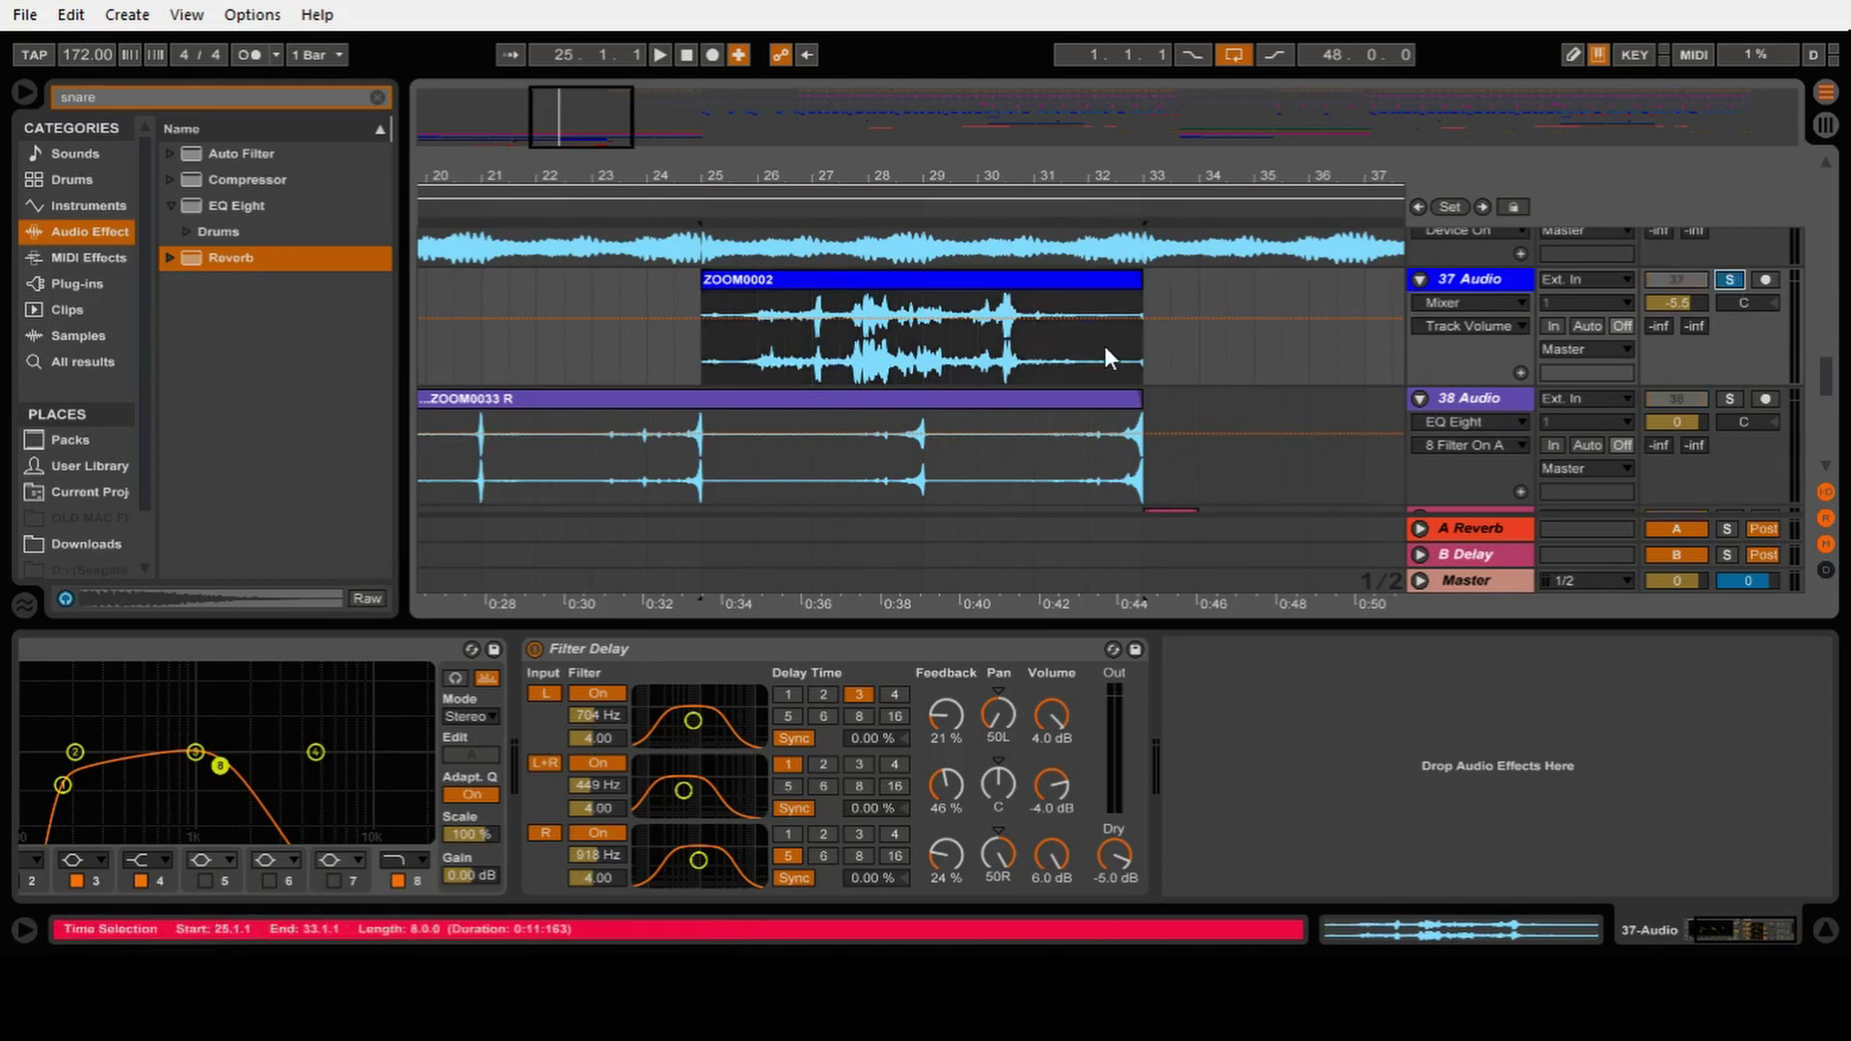
click(712, 341)
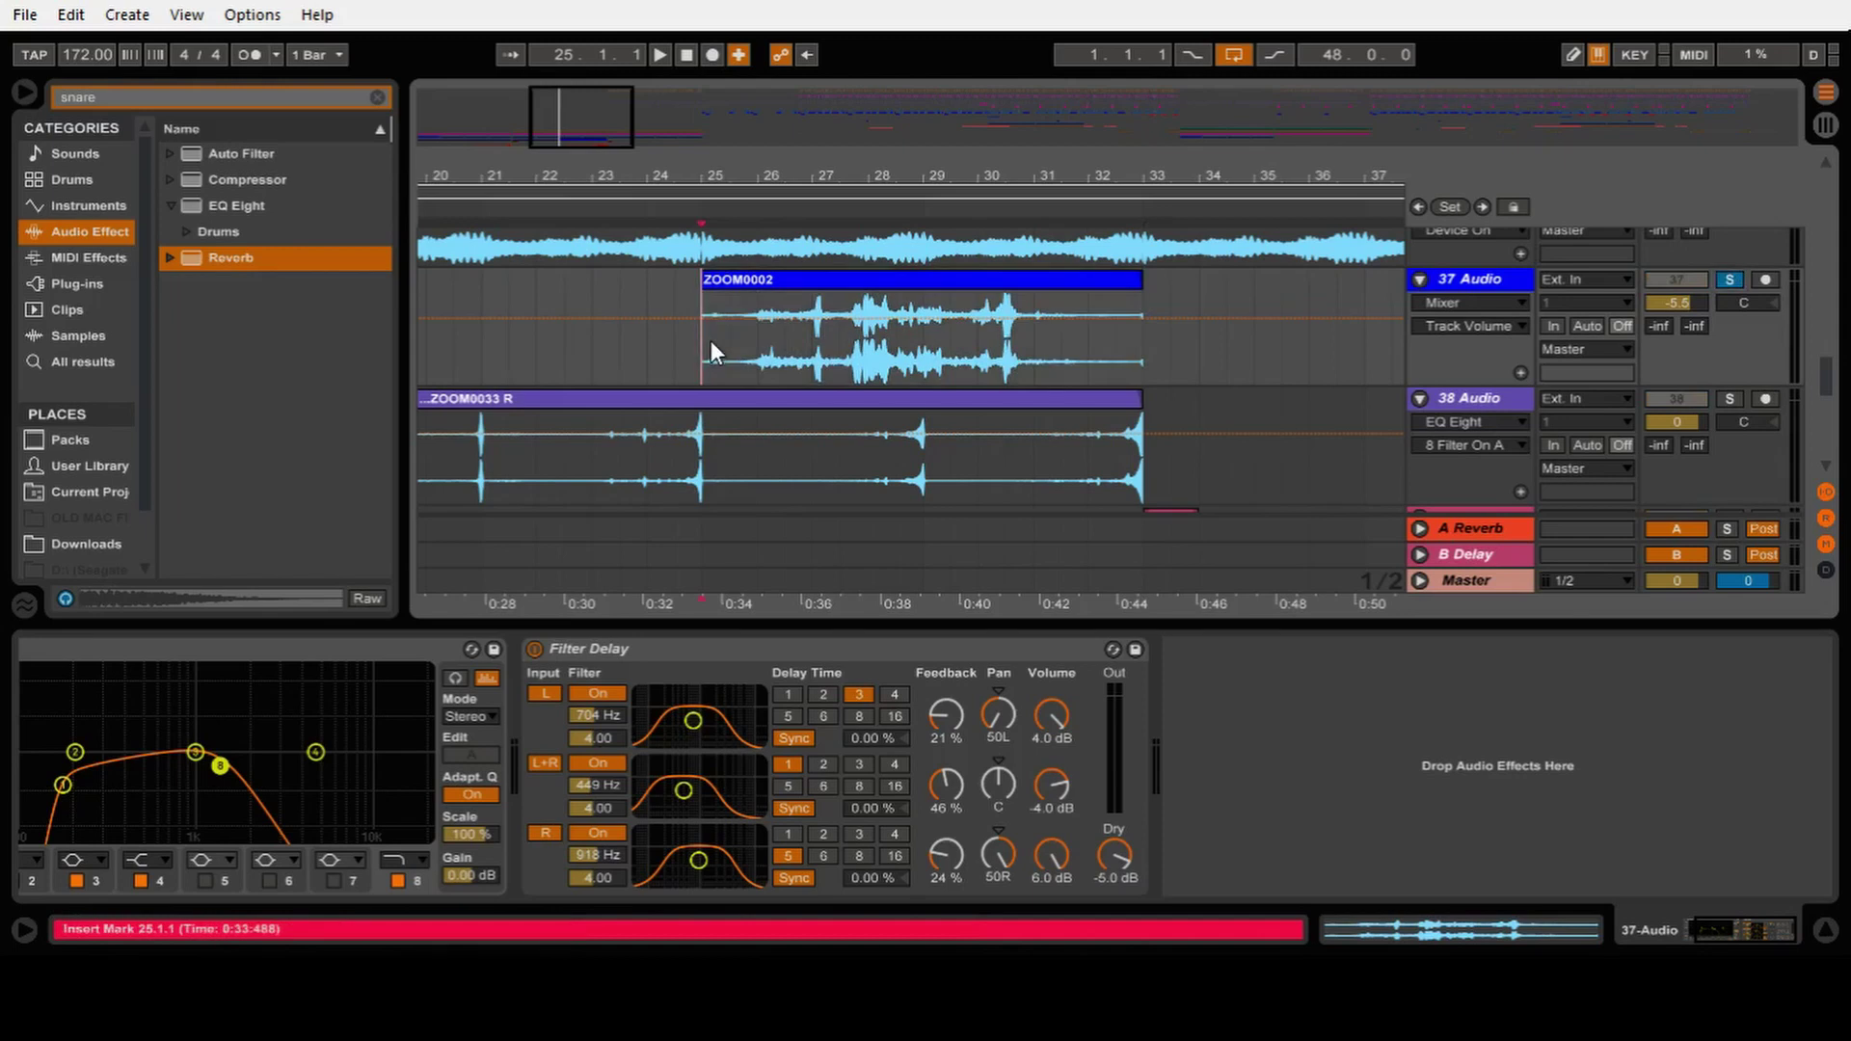
click(1732, 907)
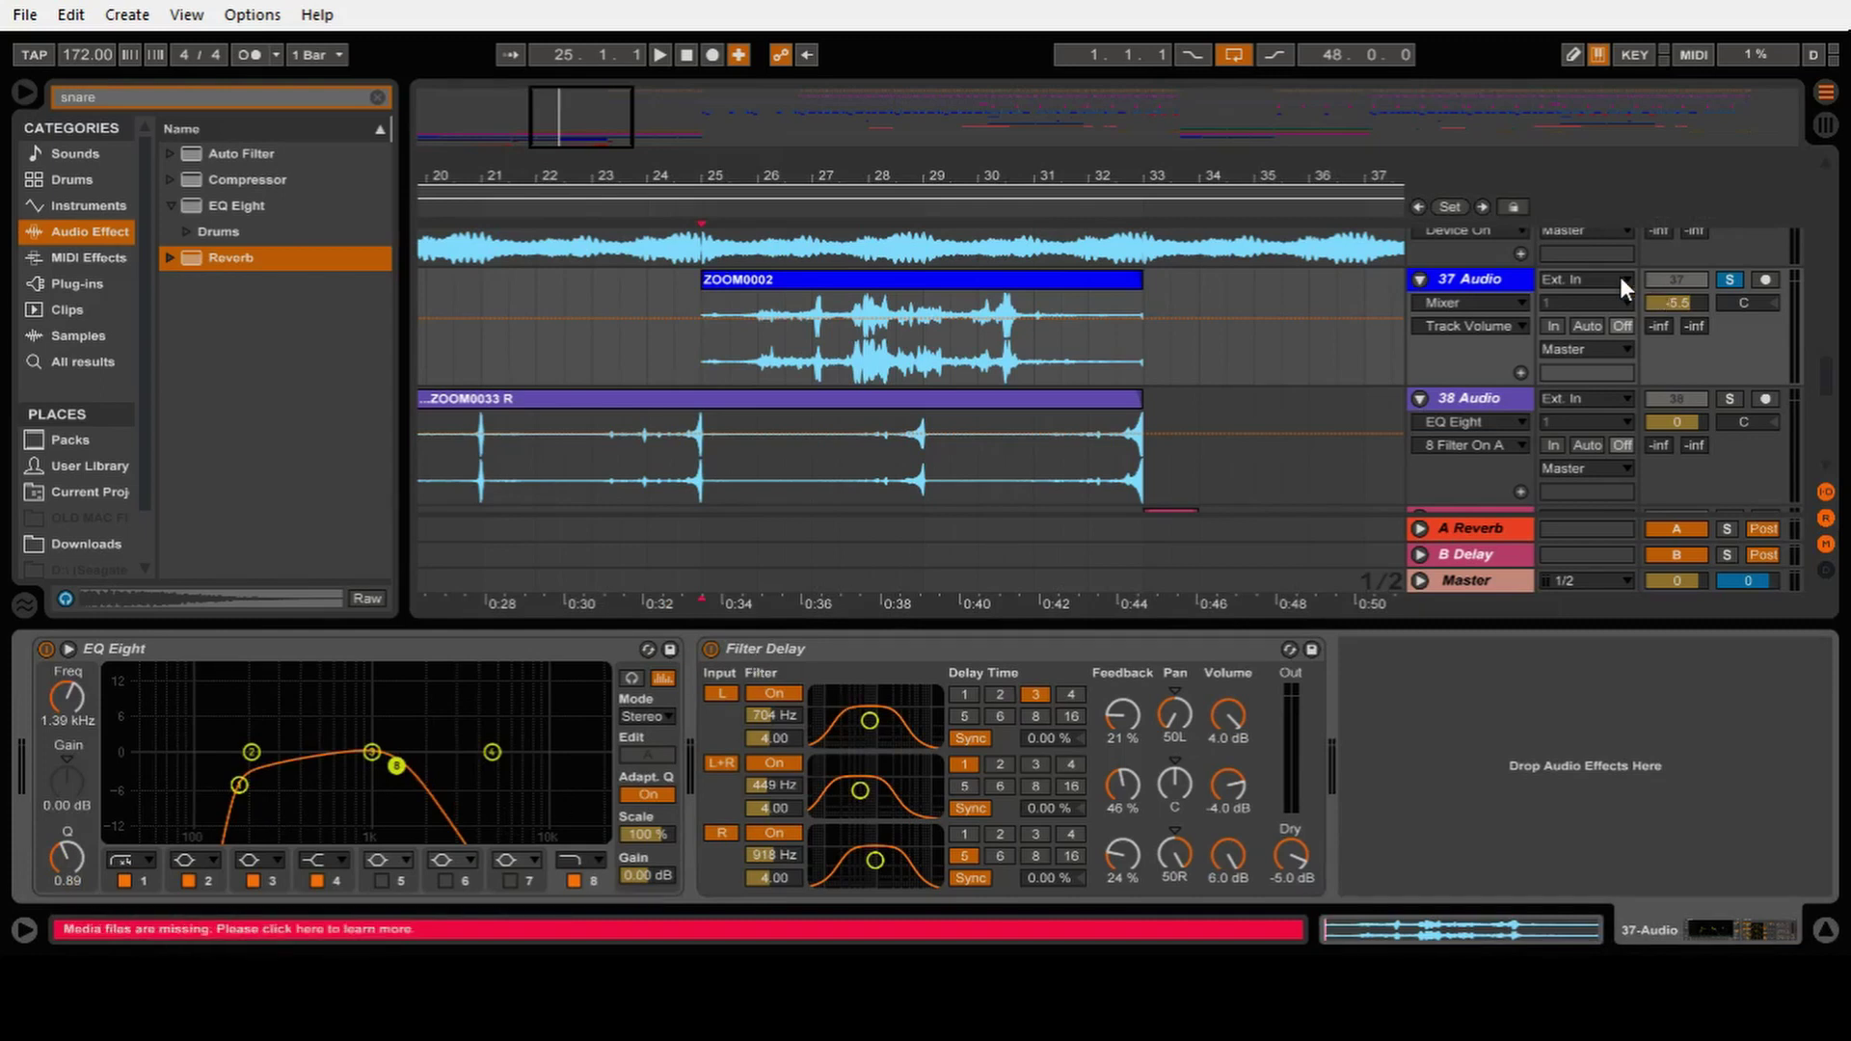
key(space)
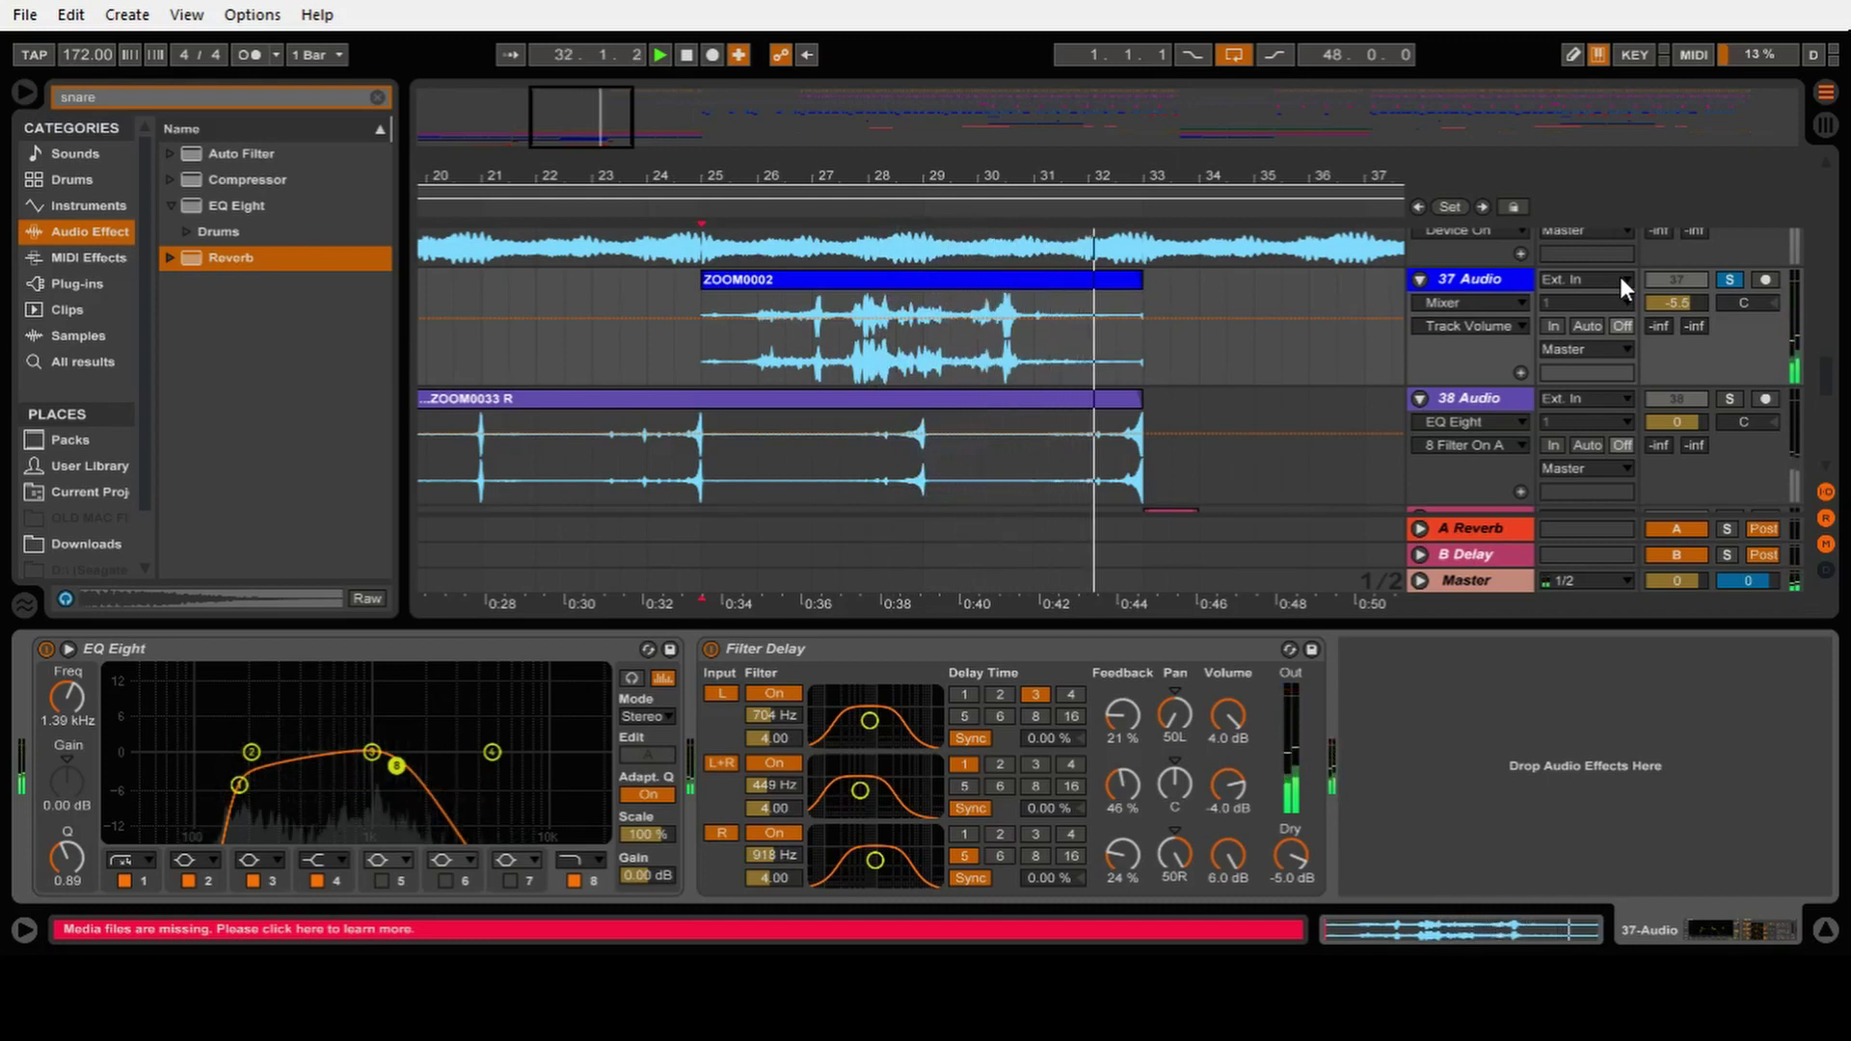
key(space)
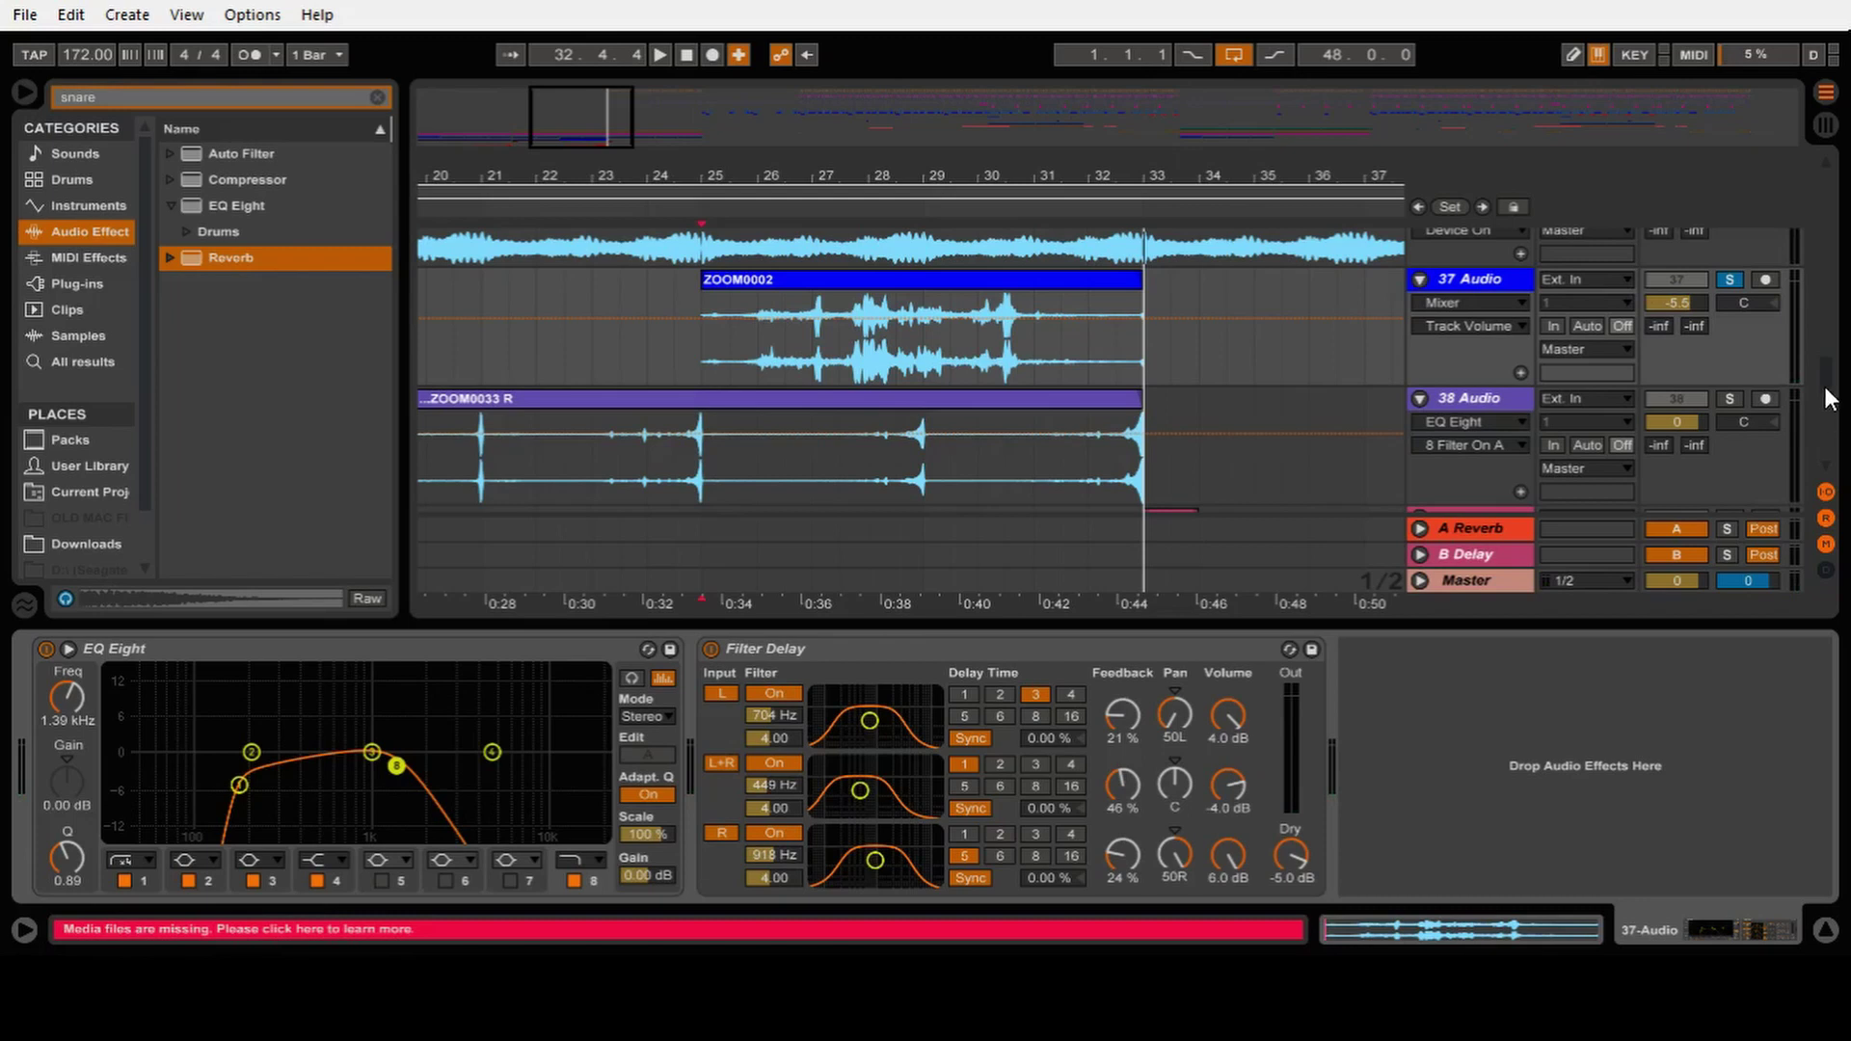
Step: Replay from bar 22.3.1 with track 37 unsoloed, zoomed out to bars 13–39, and hide the devices
scroll(1825, 398, down, 3)
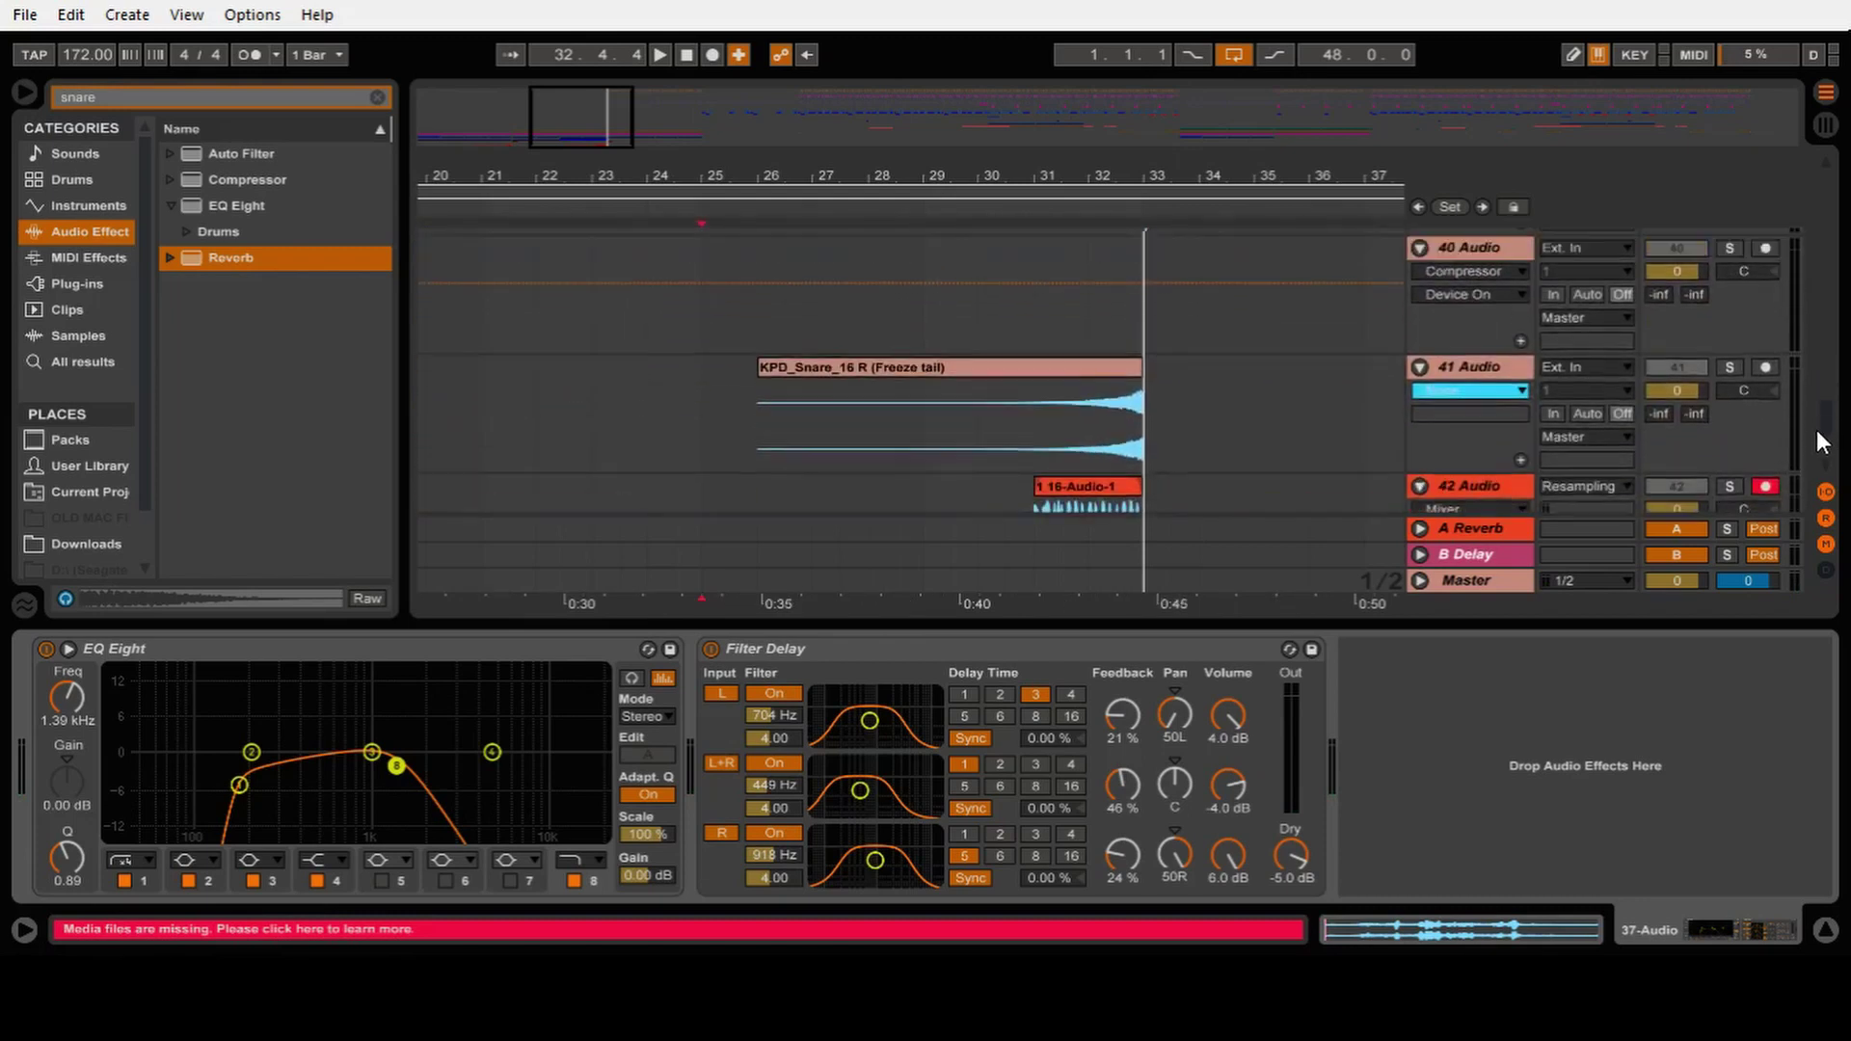
scroll(1819, 396, up, 5)
click(565, 487)
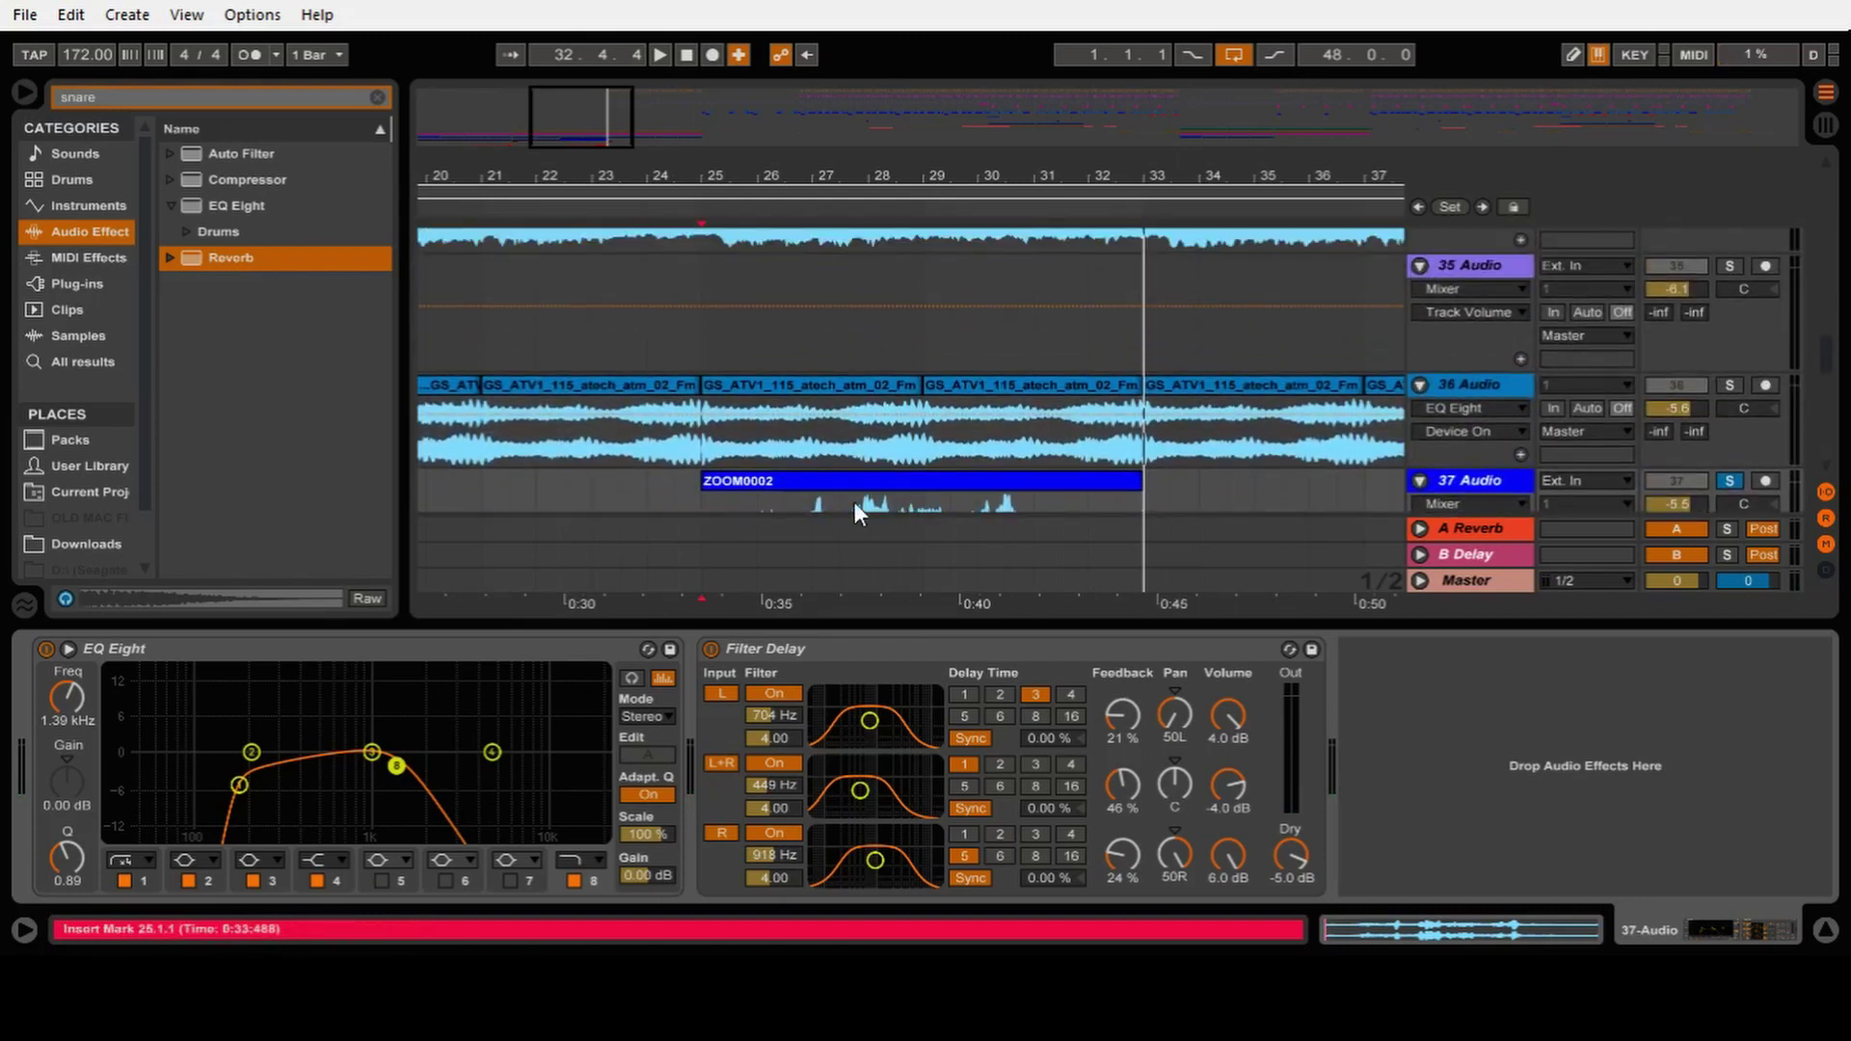
key(space)
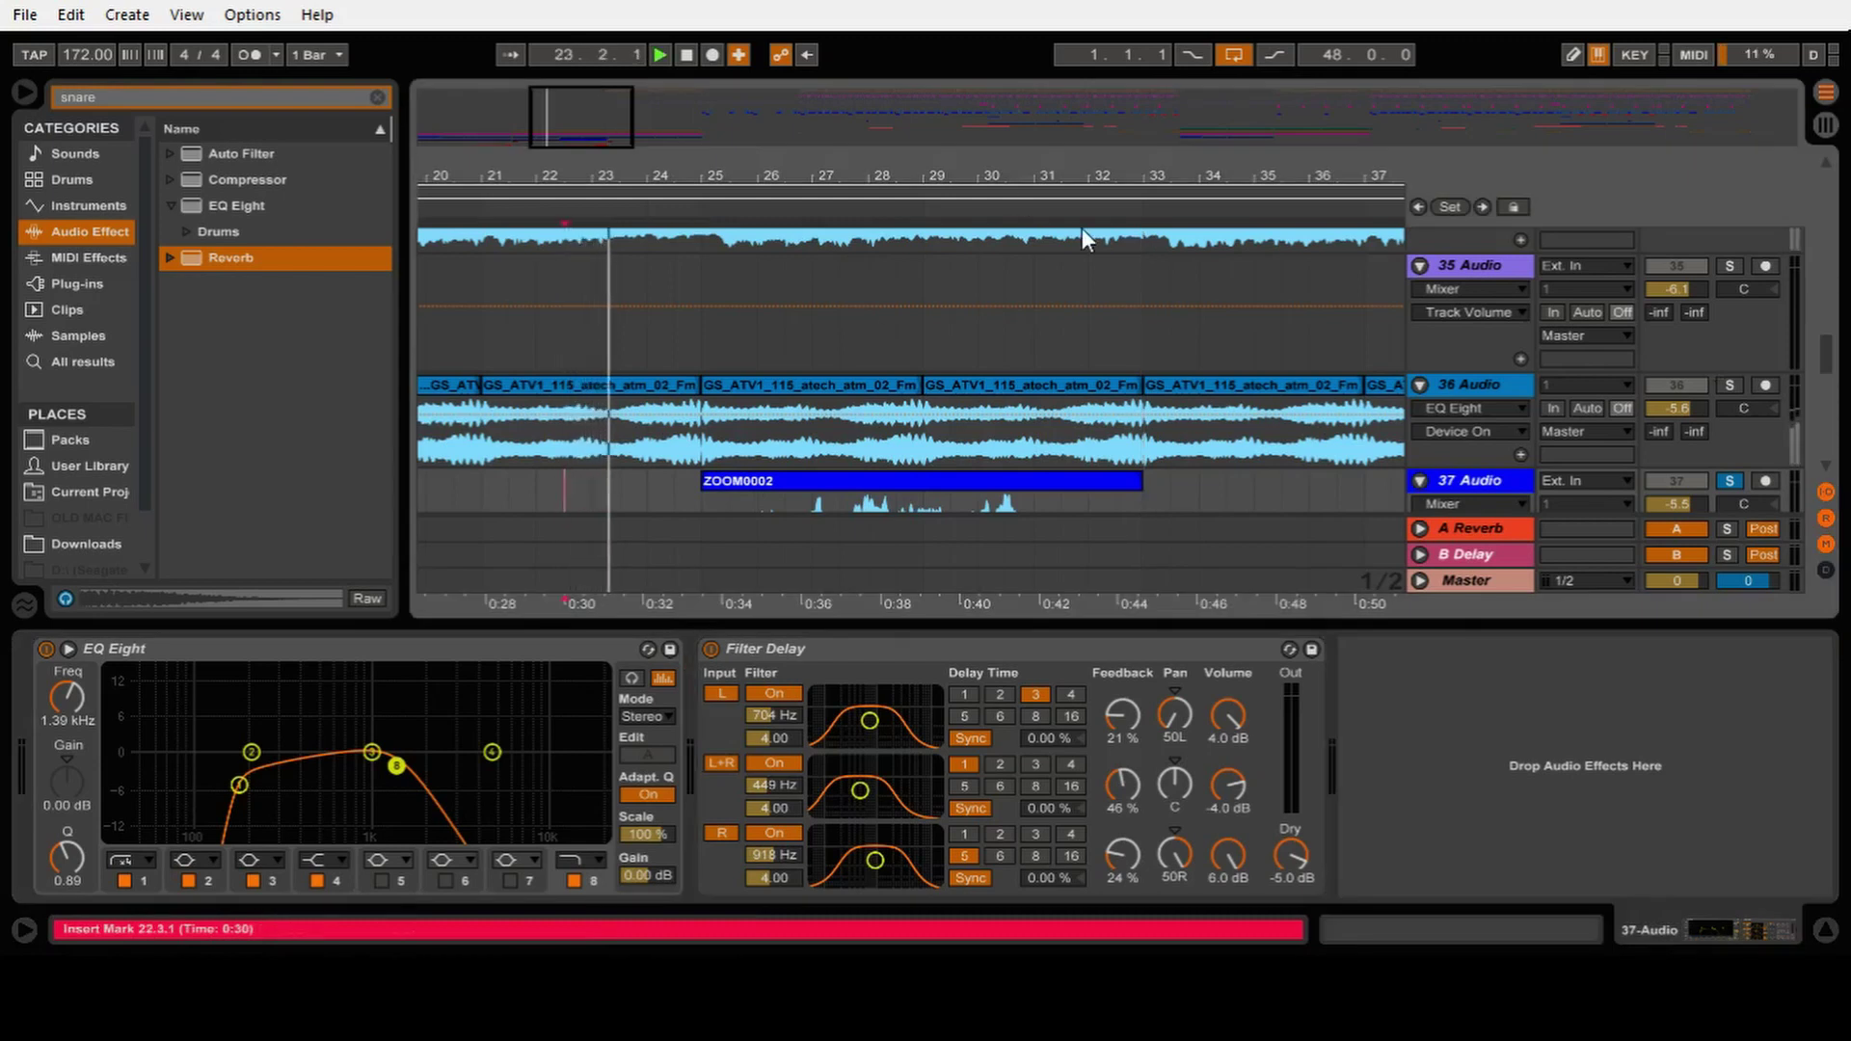
click(1730, 480)
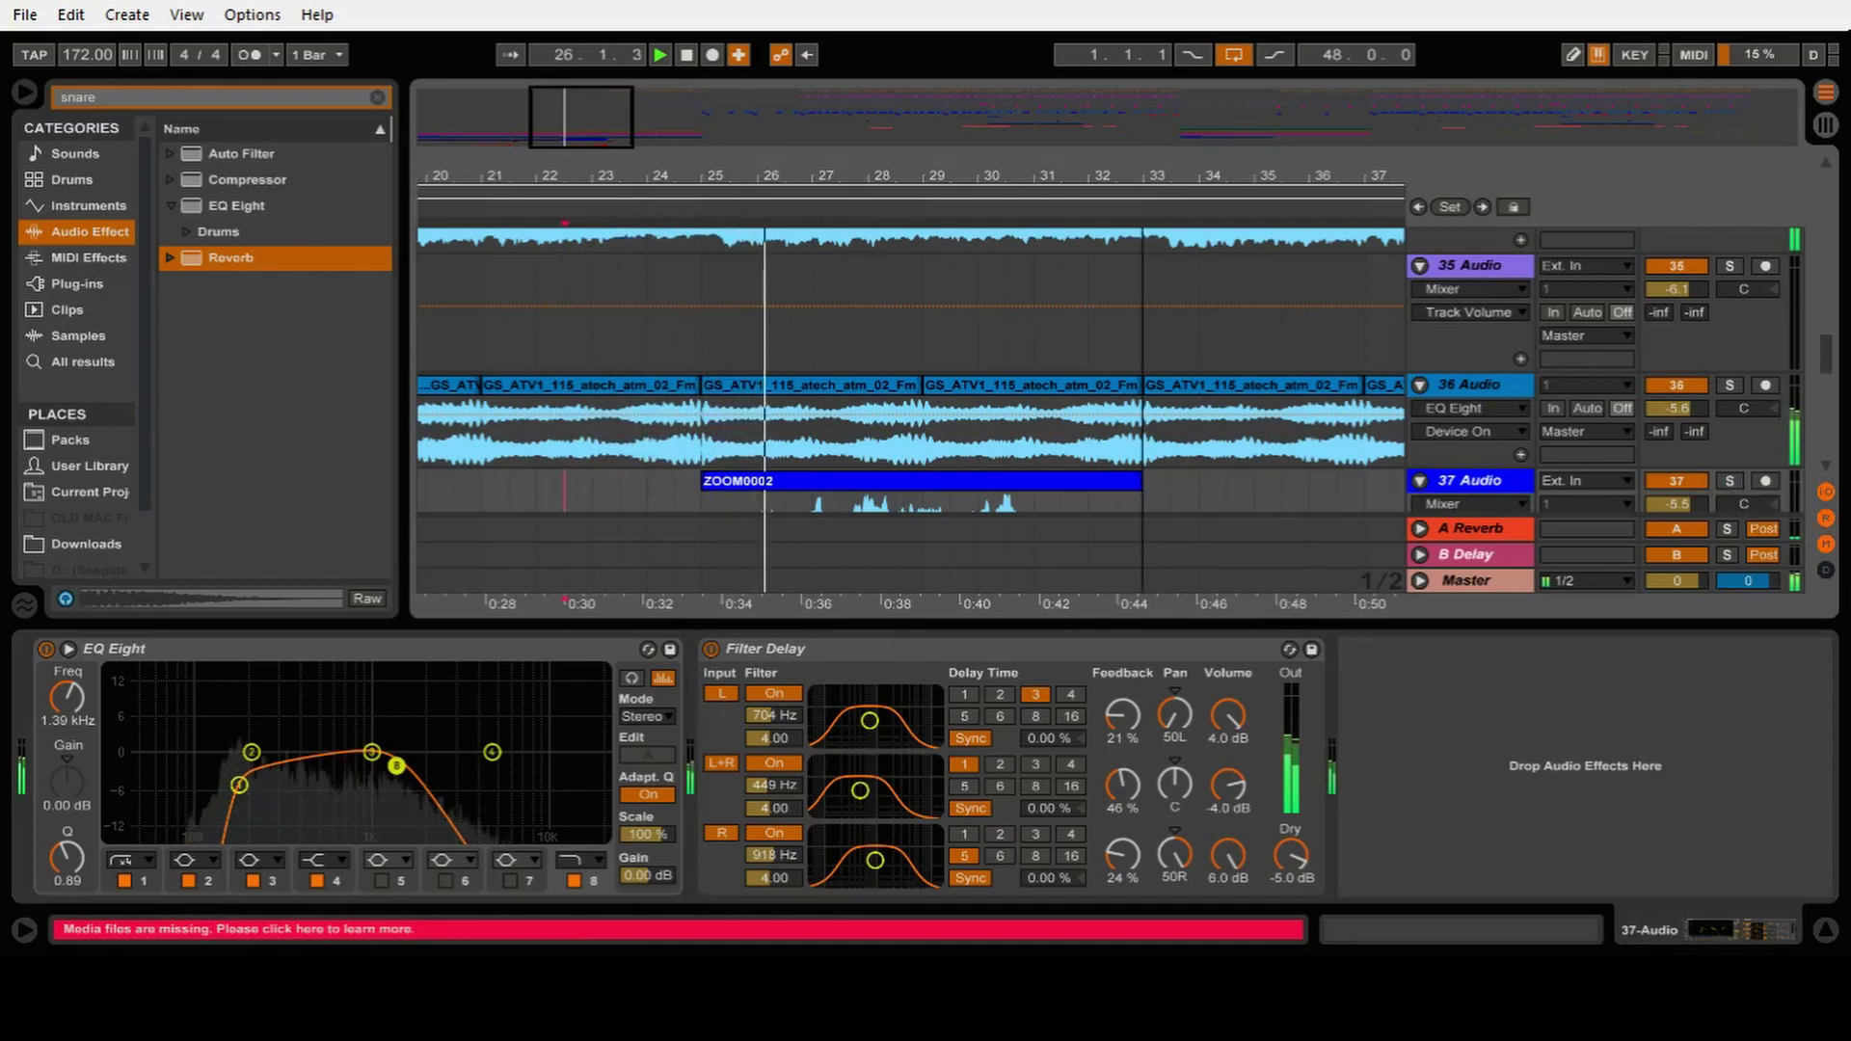
drag(1182, 187, 1182, 122)
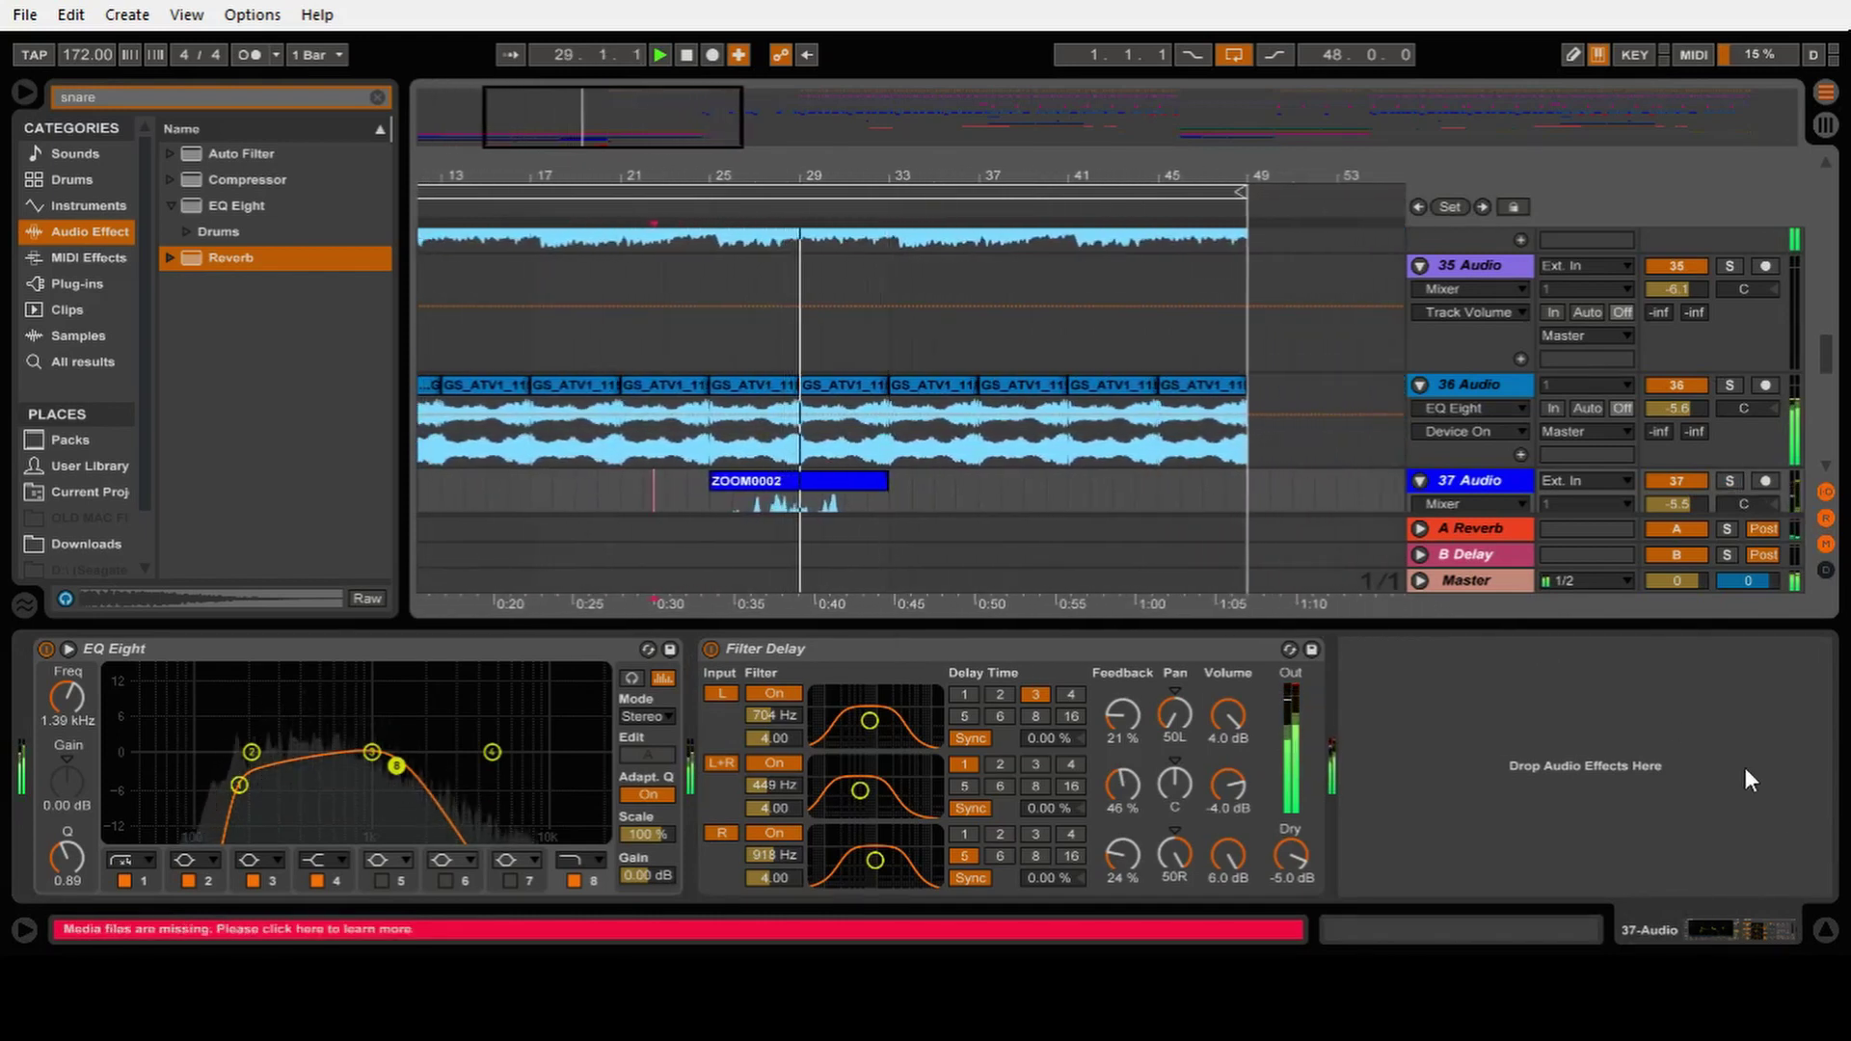
click(1826, 932)
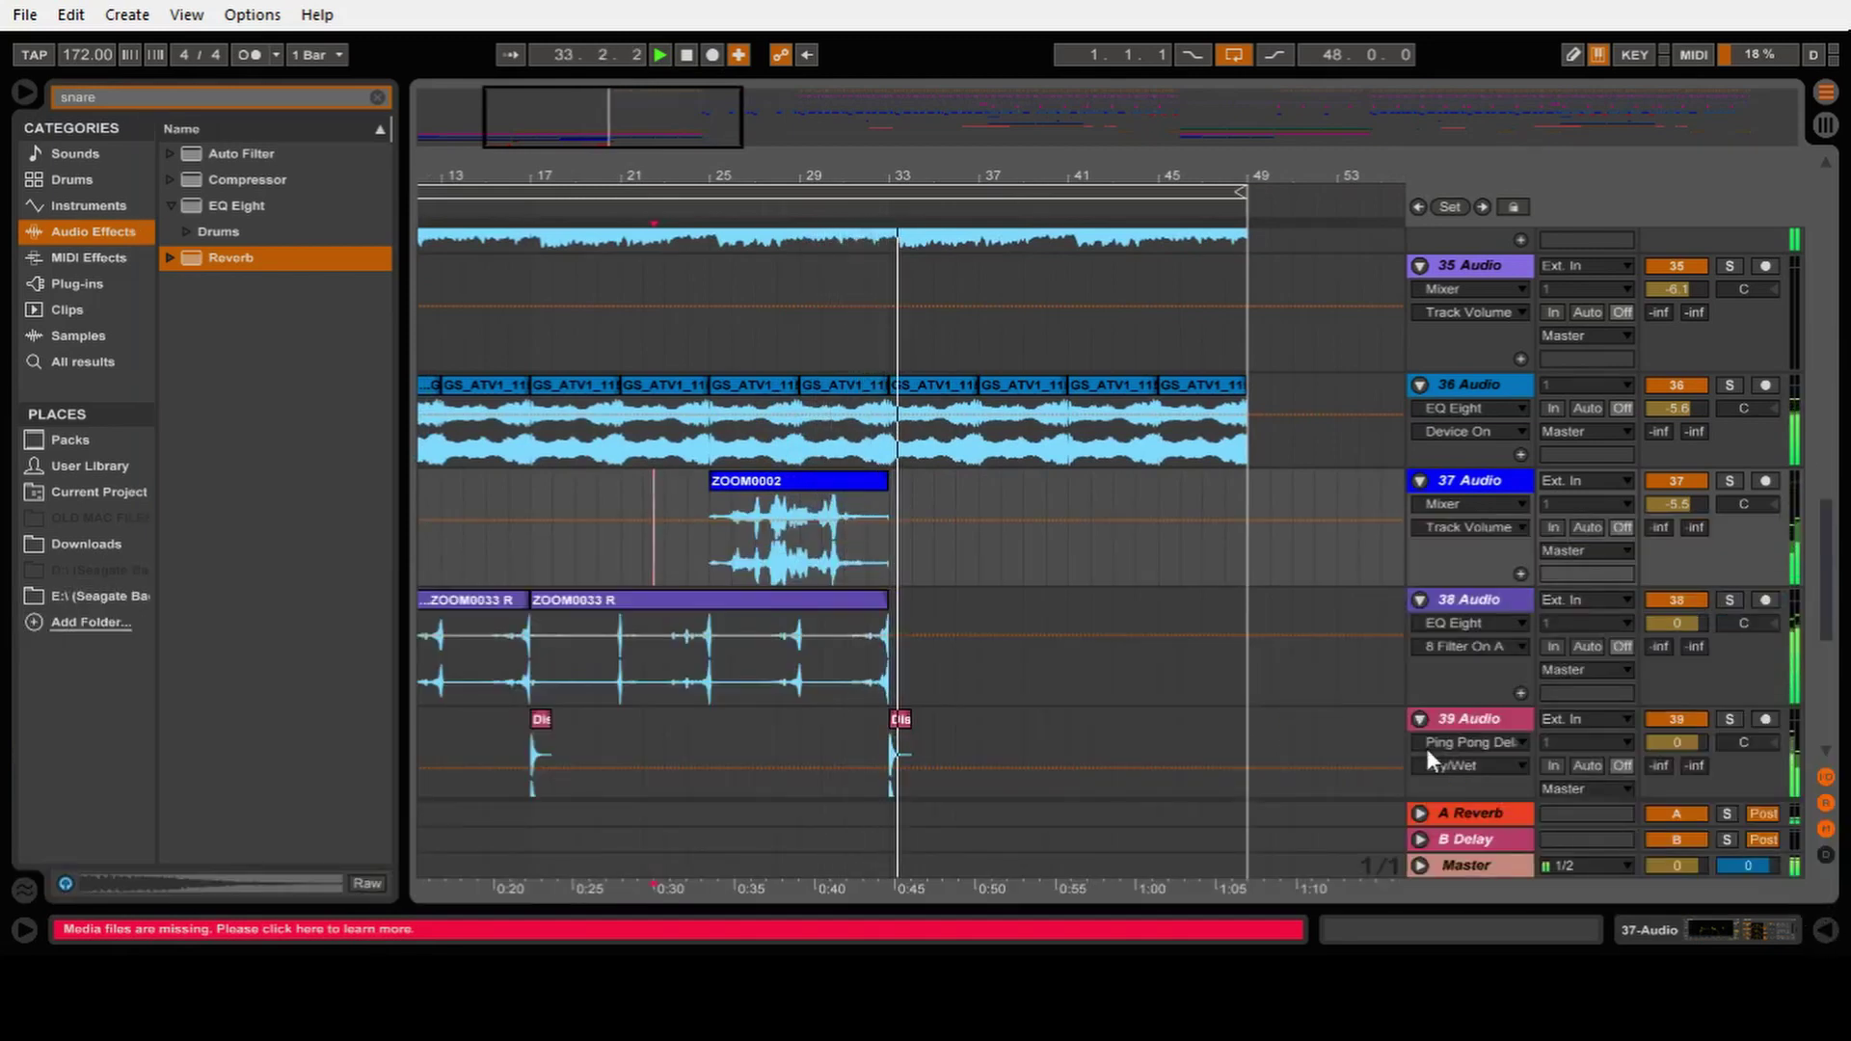
drag(1027, 166, 858, 273)
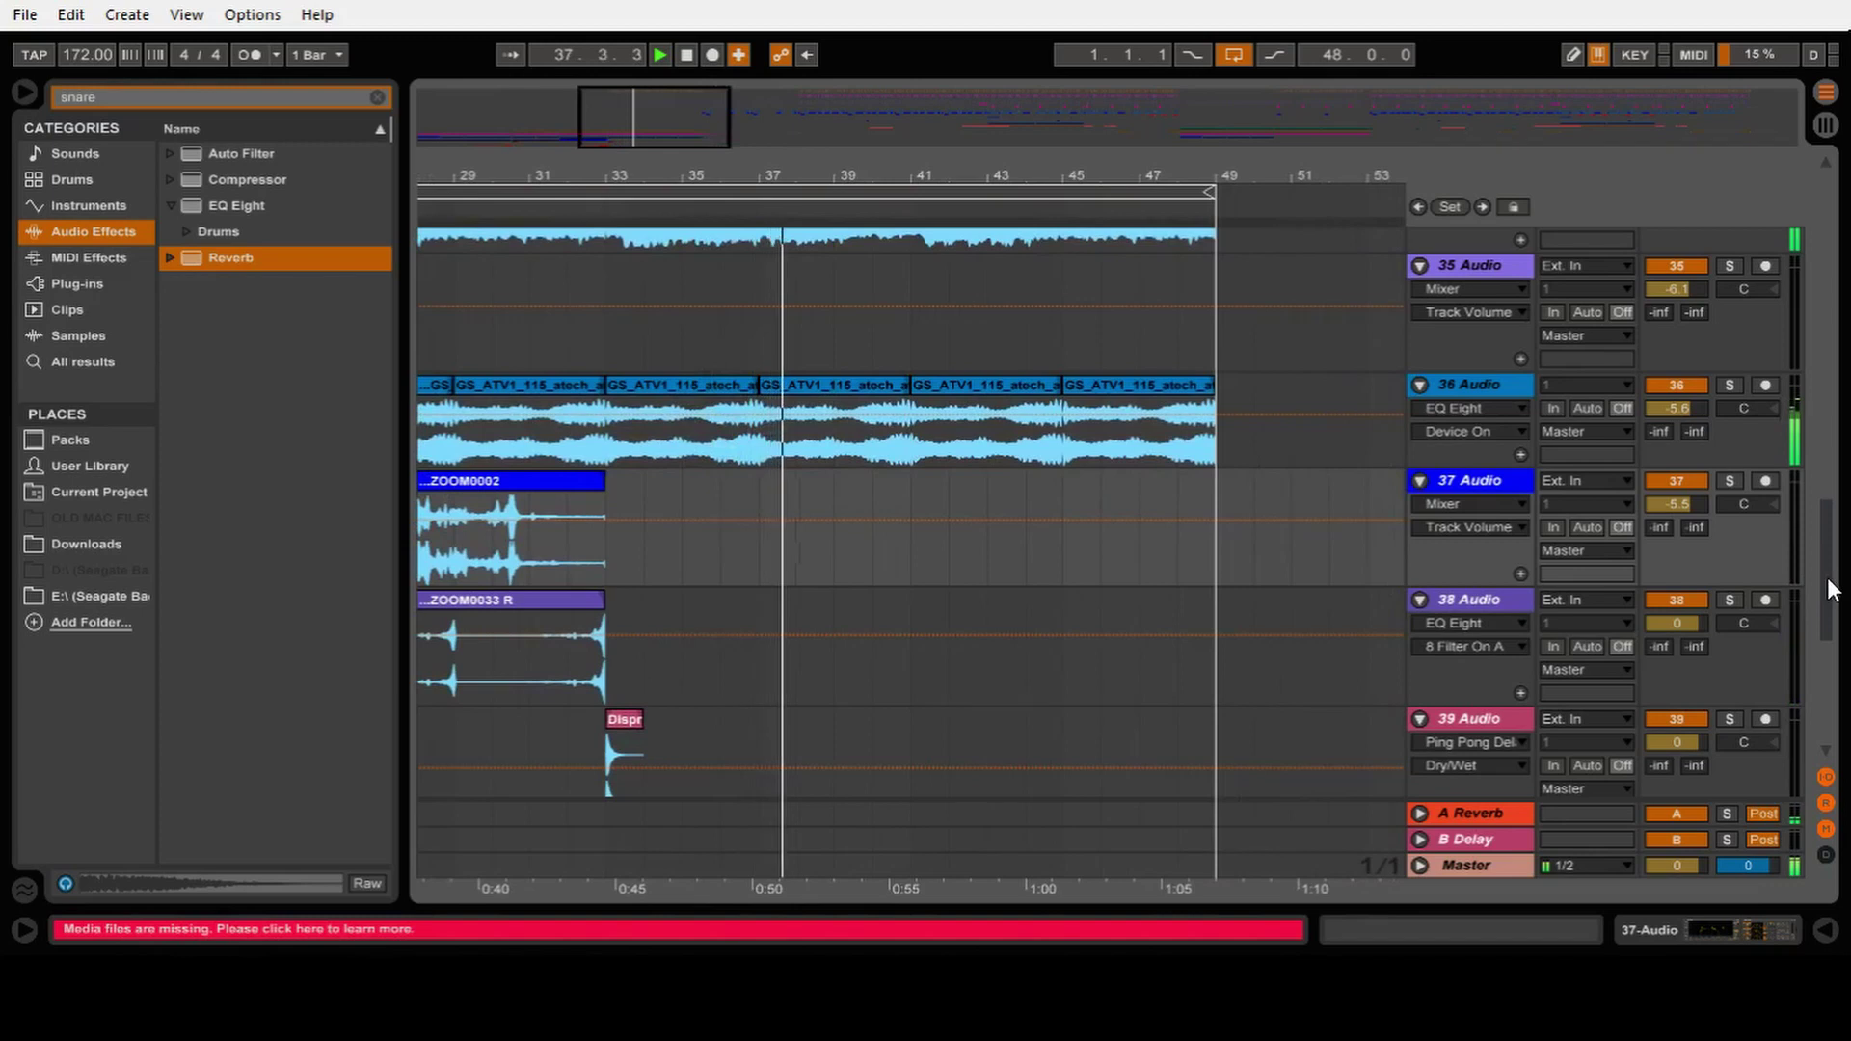
drag(1827, 576, 1786, 204)
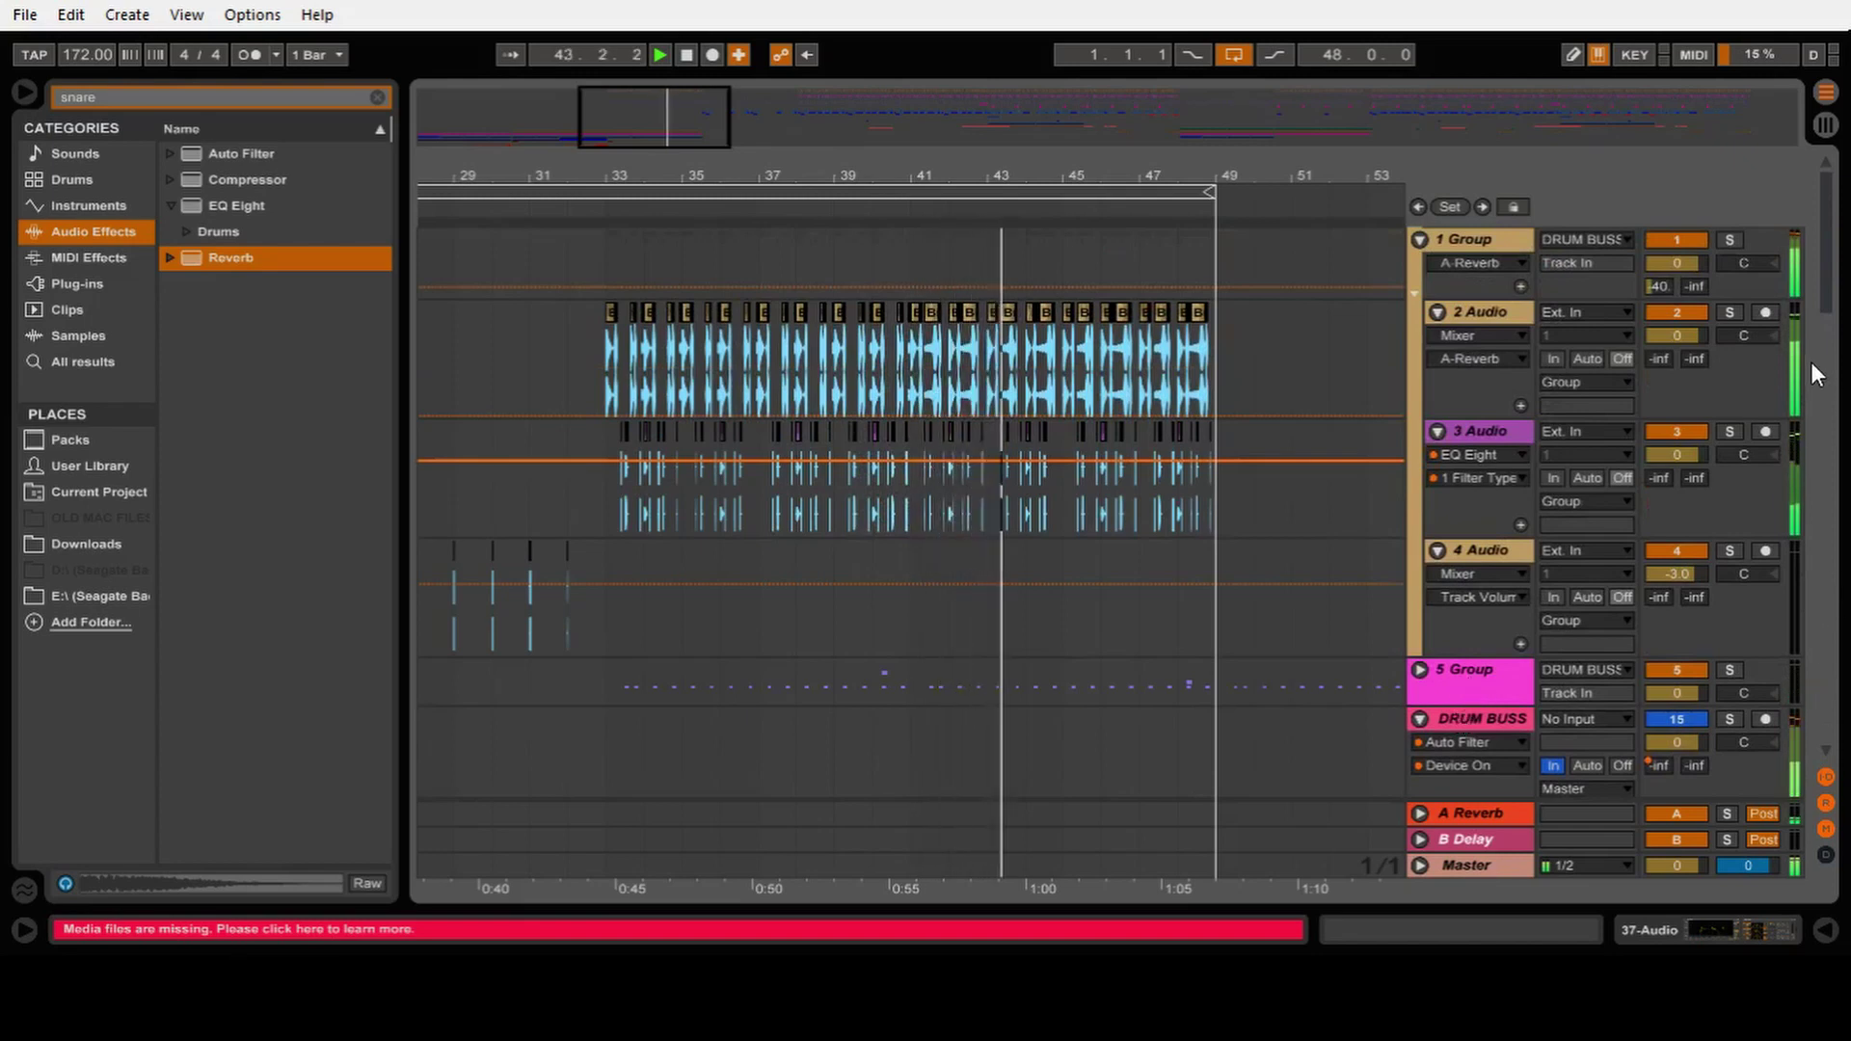
Step: Stop playback and unfold the 5 Group to reveal its drum tracks, including DRUM BUSS
key(space)
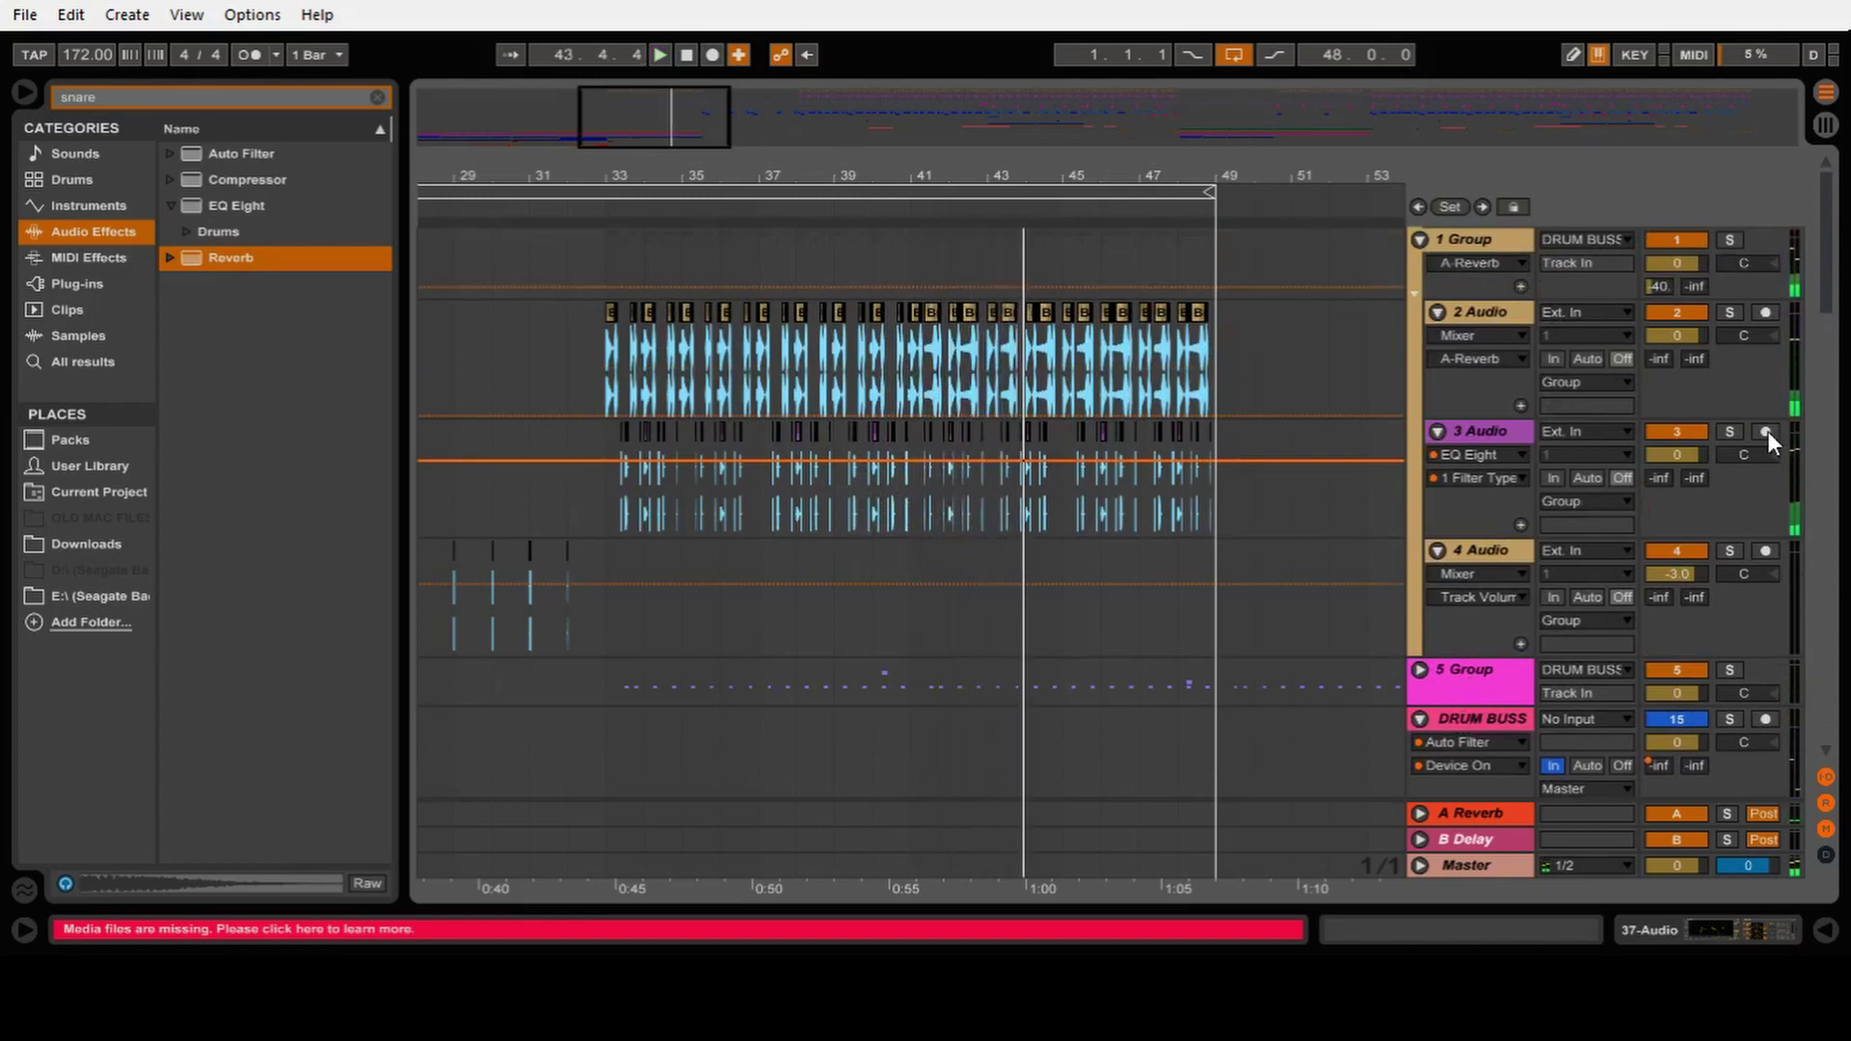
mouse_move(1830, 296)
mouse_down()
mouse_move(1822, 343)
mouse_move(1830, 294)
mouse_up()
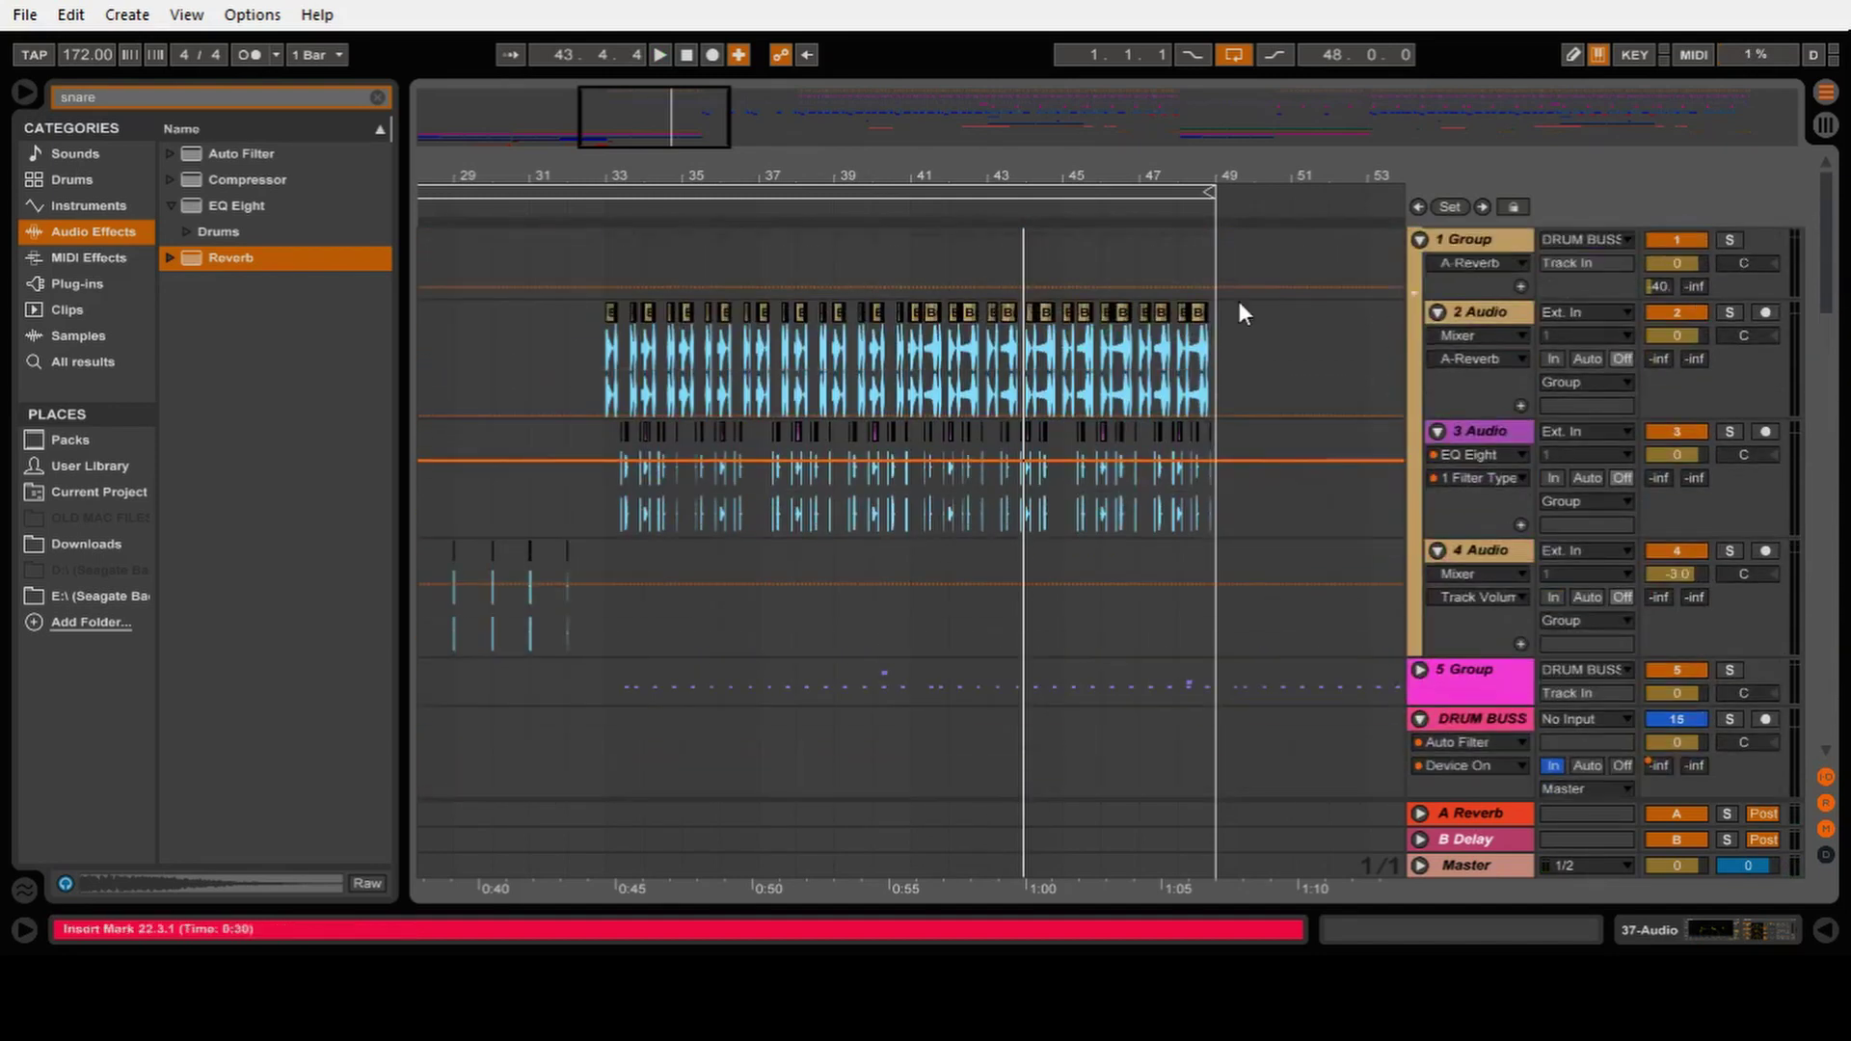
drag(665, 169, 622, 181)
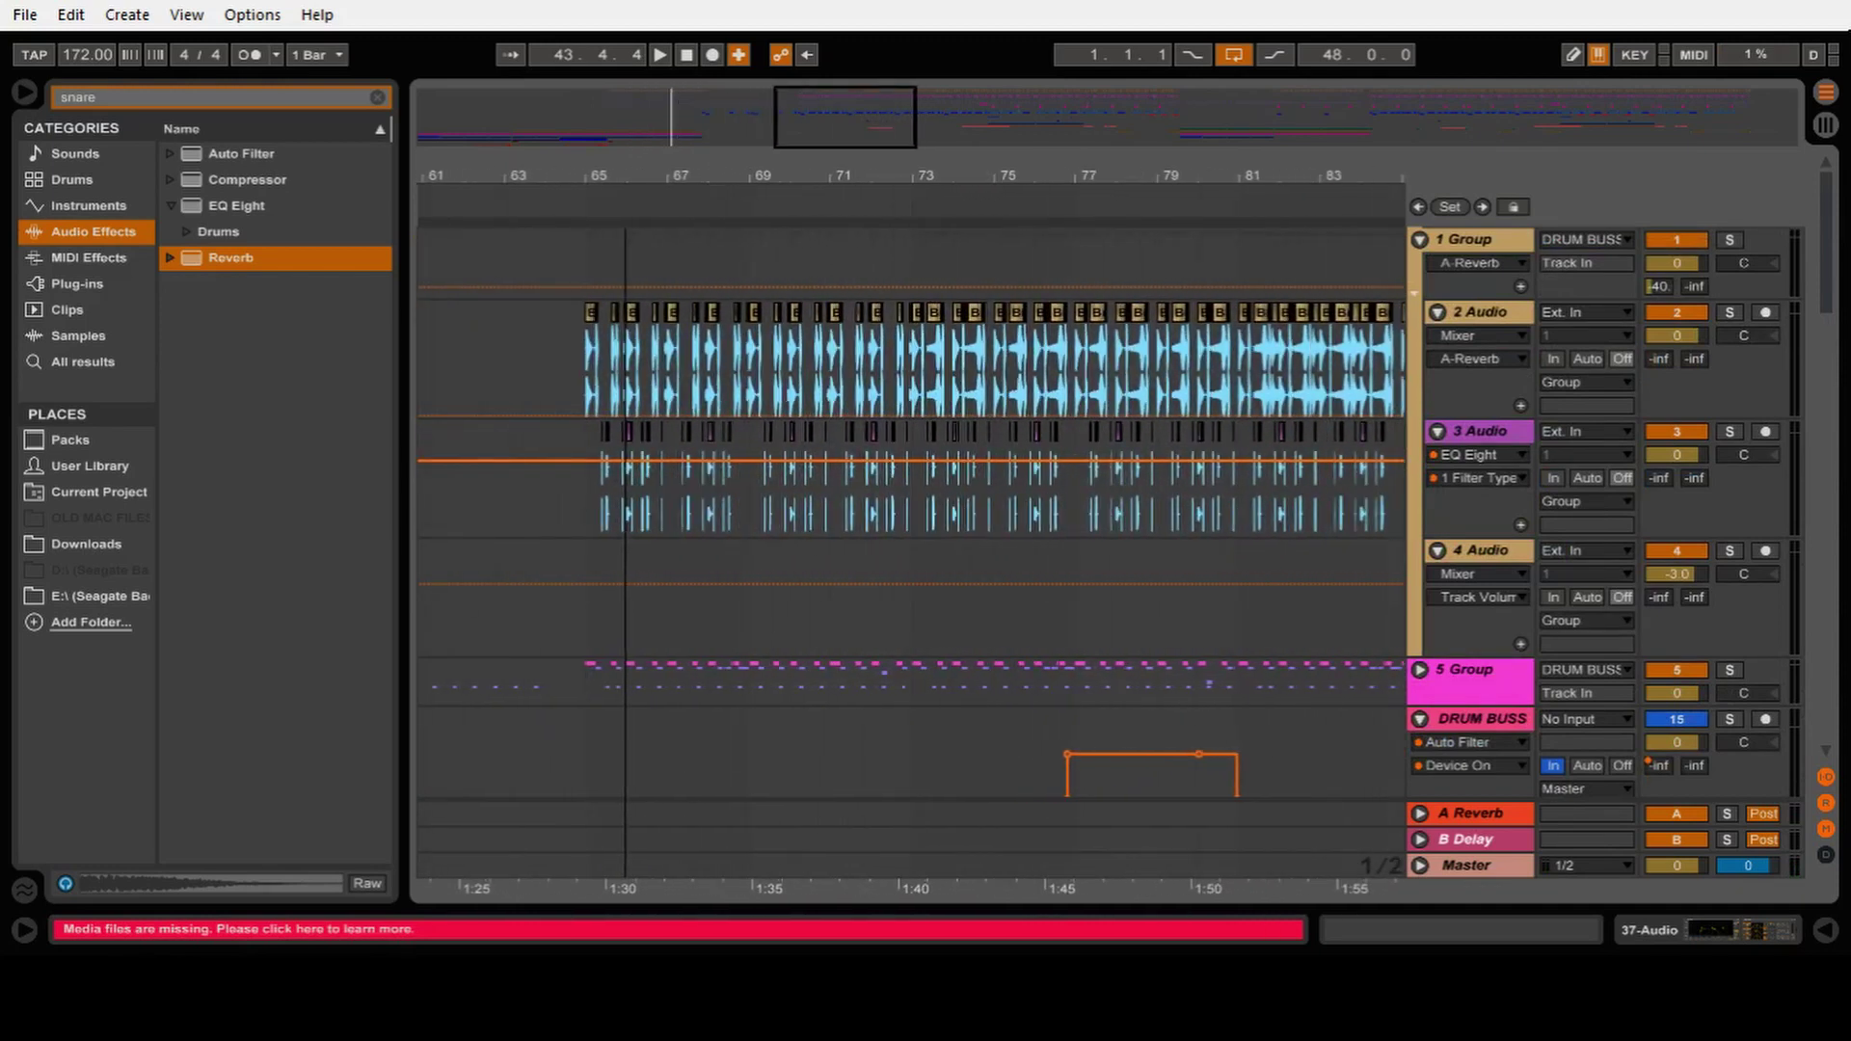
click(1420, 671)
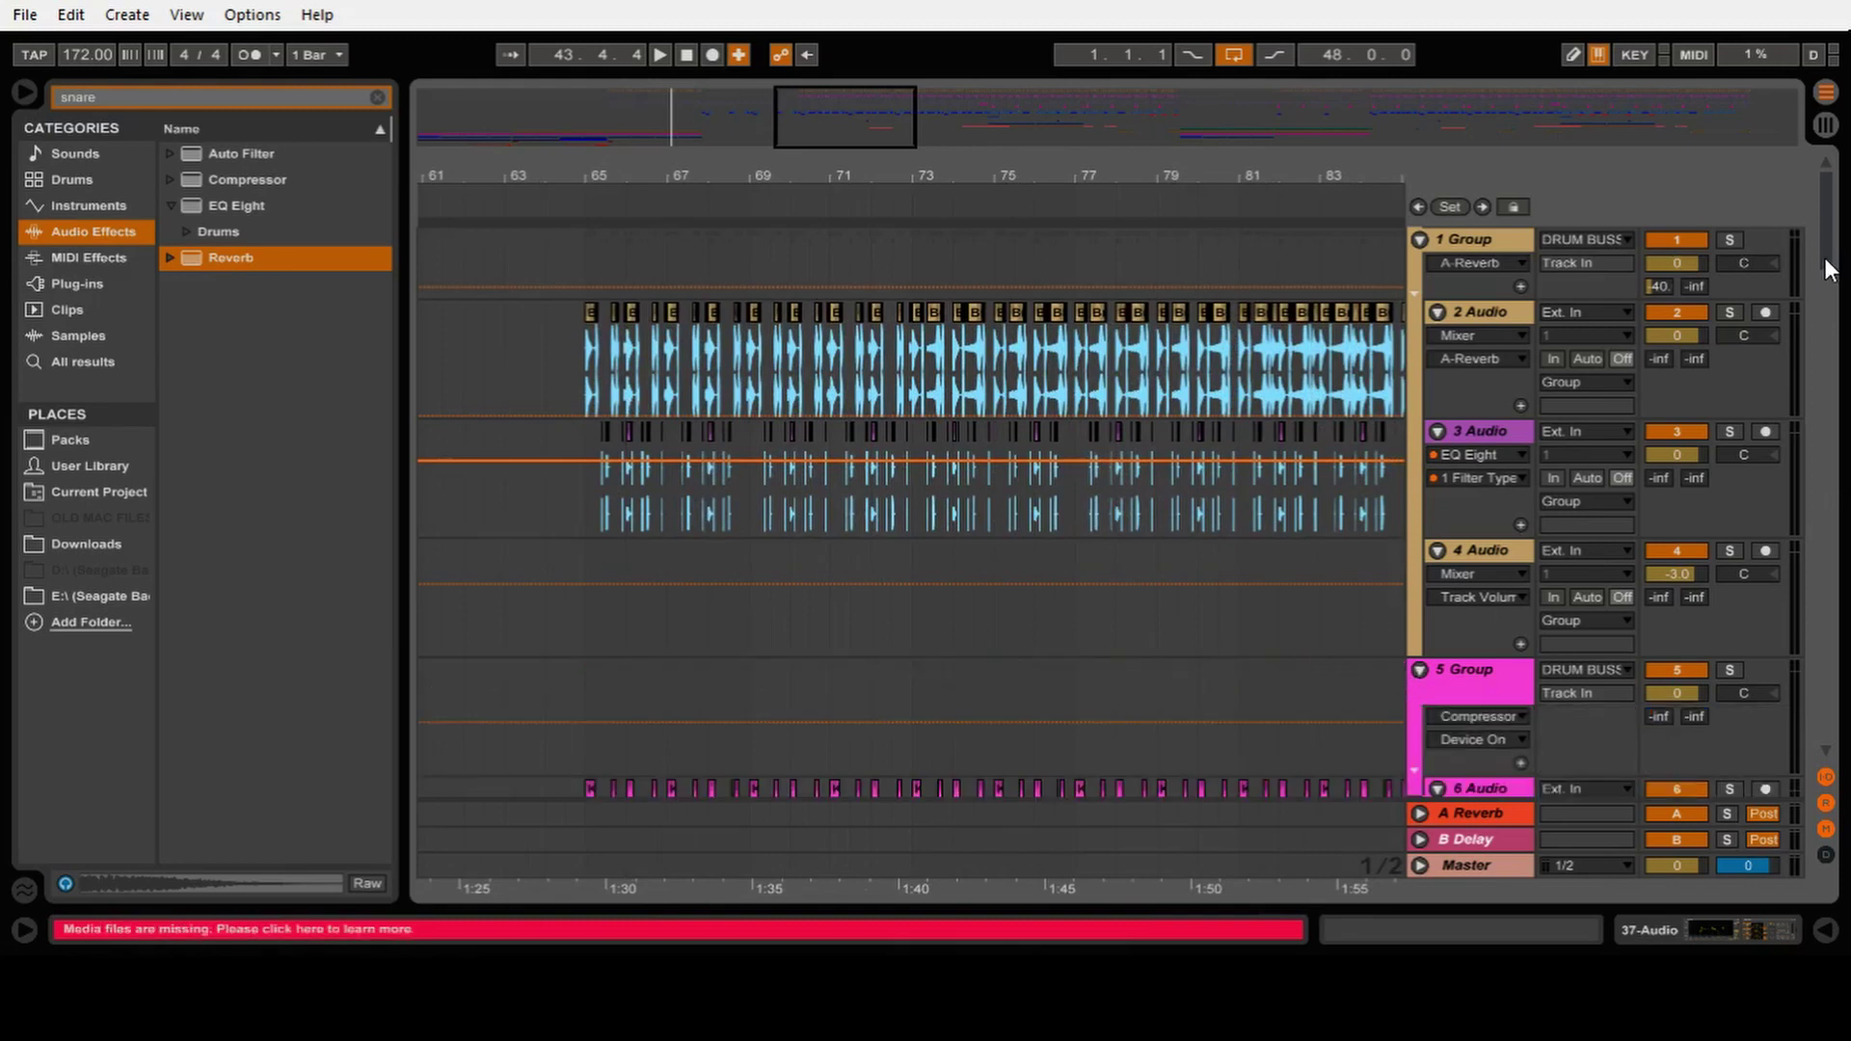
drag(1825, 257, 1819, 468)
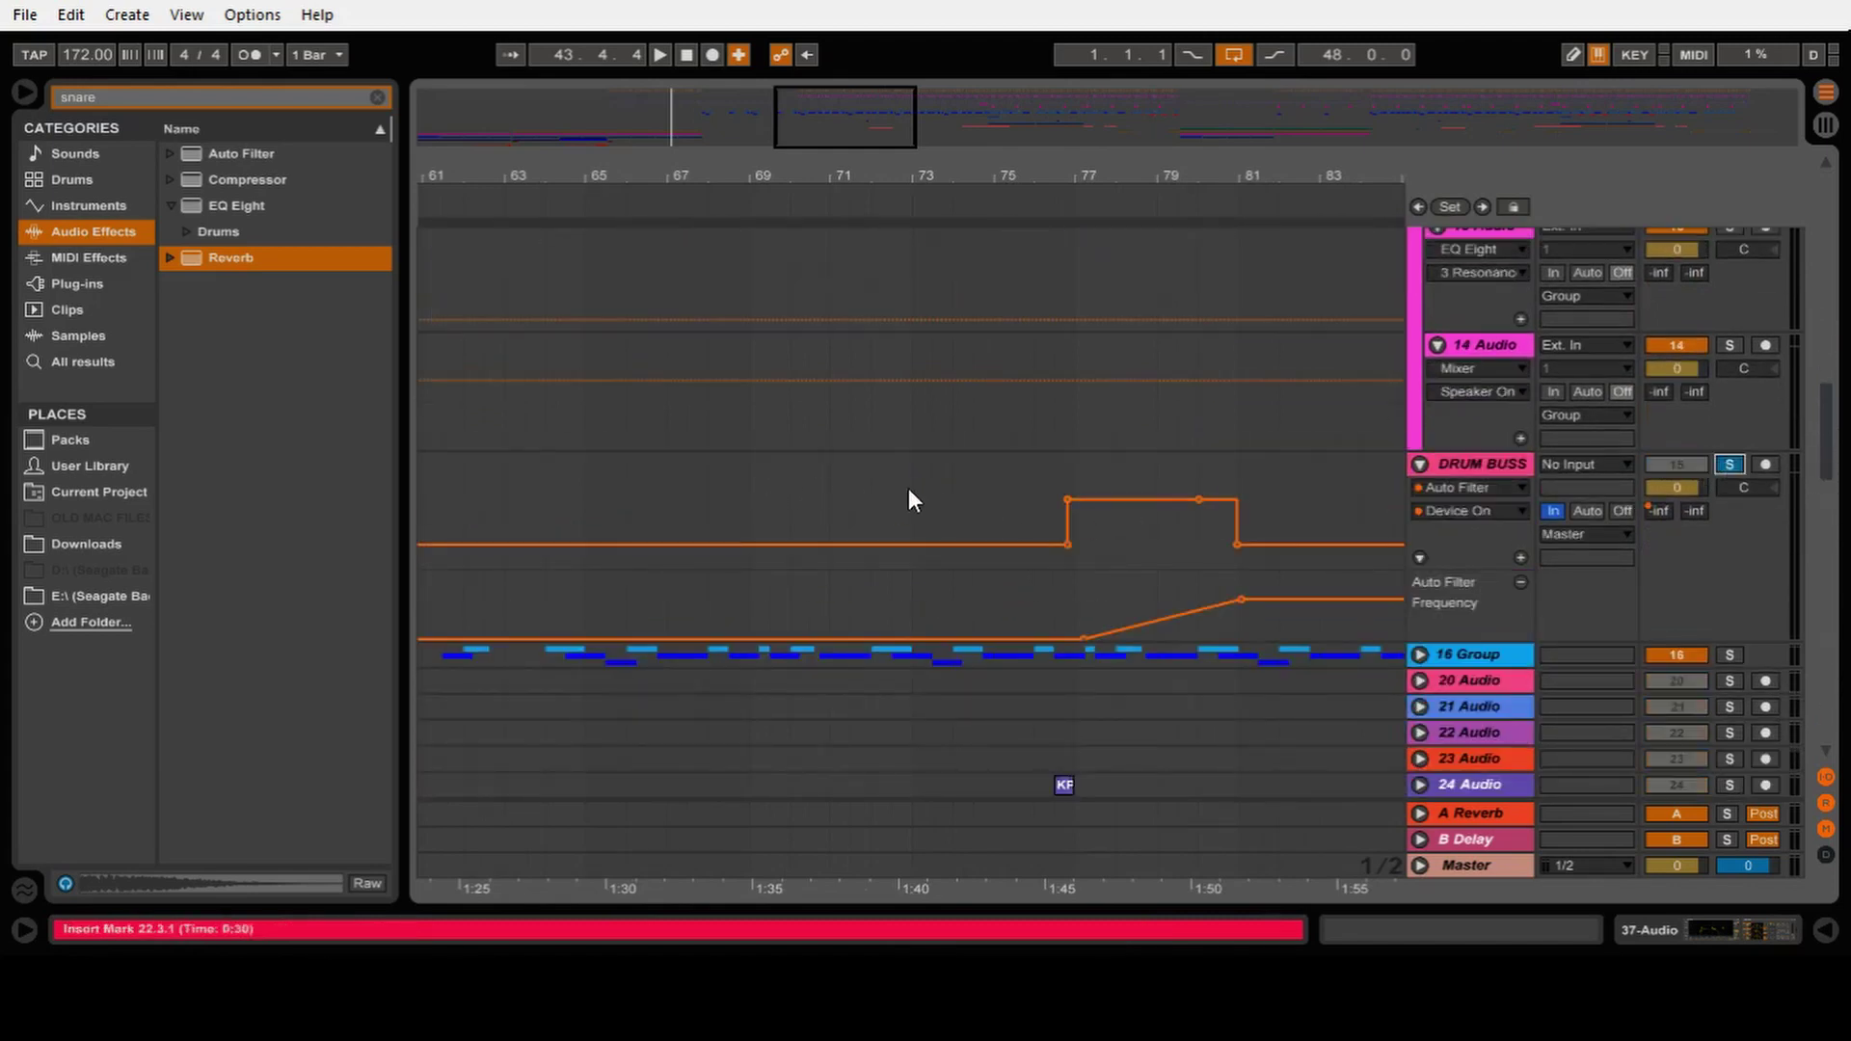
Step: Play DRUM BUSS from bar 65 to hear the Auto Filter automation, then zoom out fully
click(588, 521)
key(space)
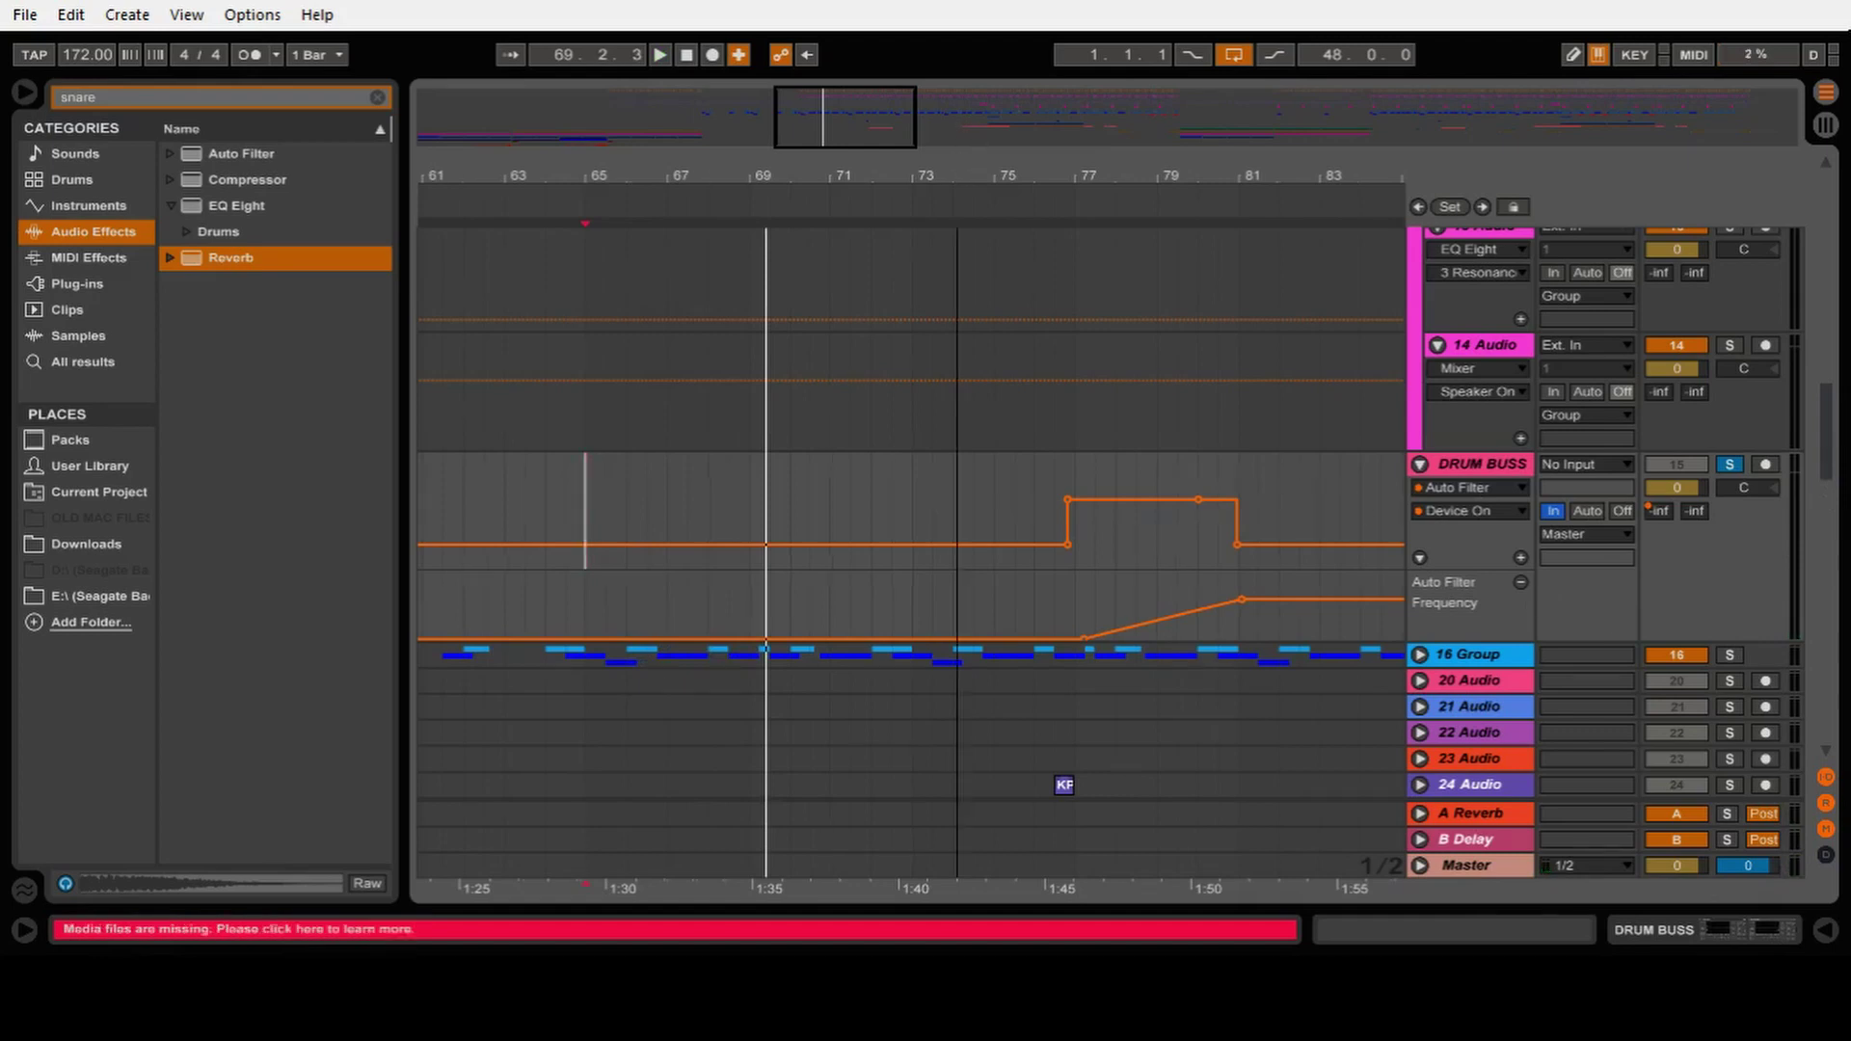
key(minus)
key(minus)
key(minus)
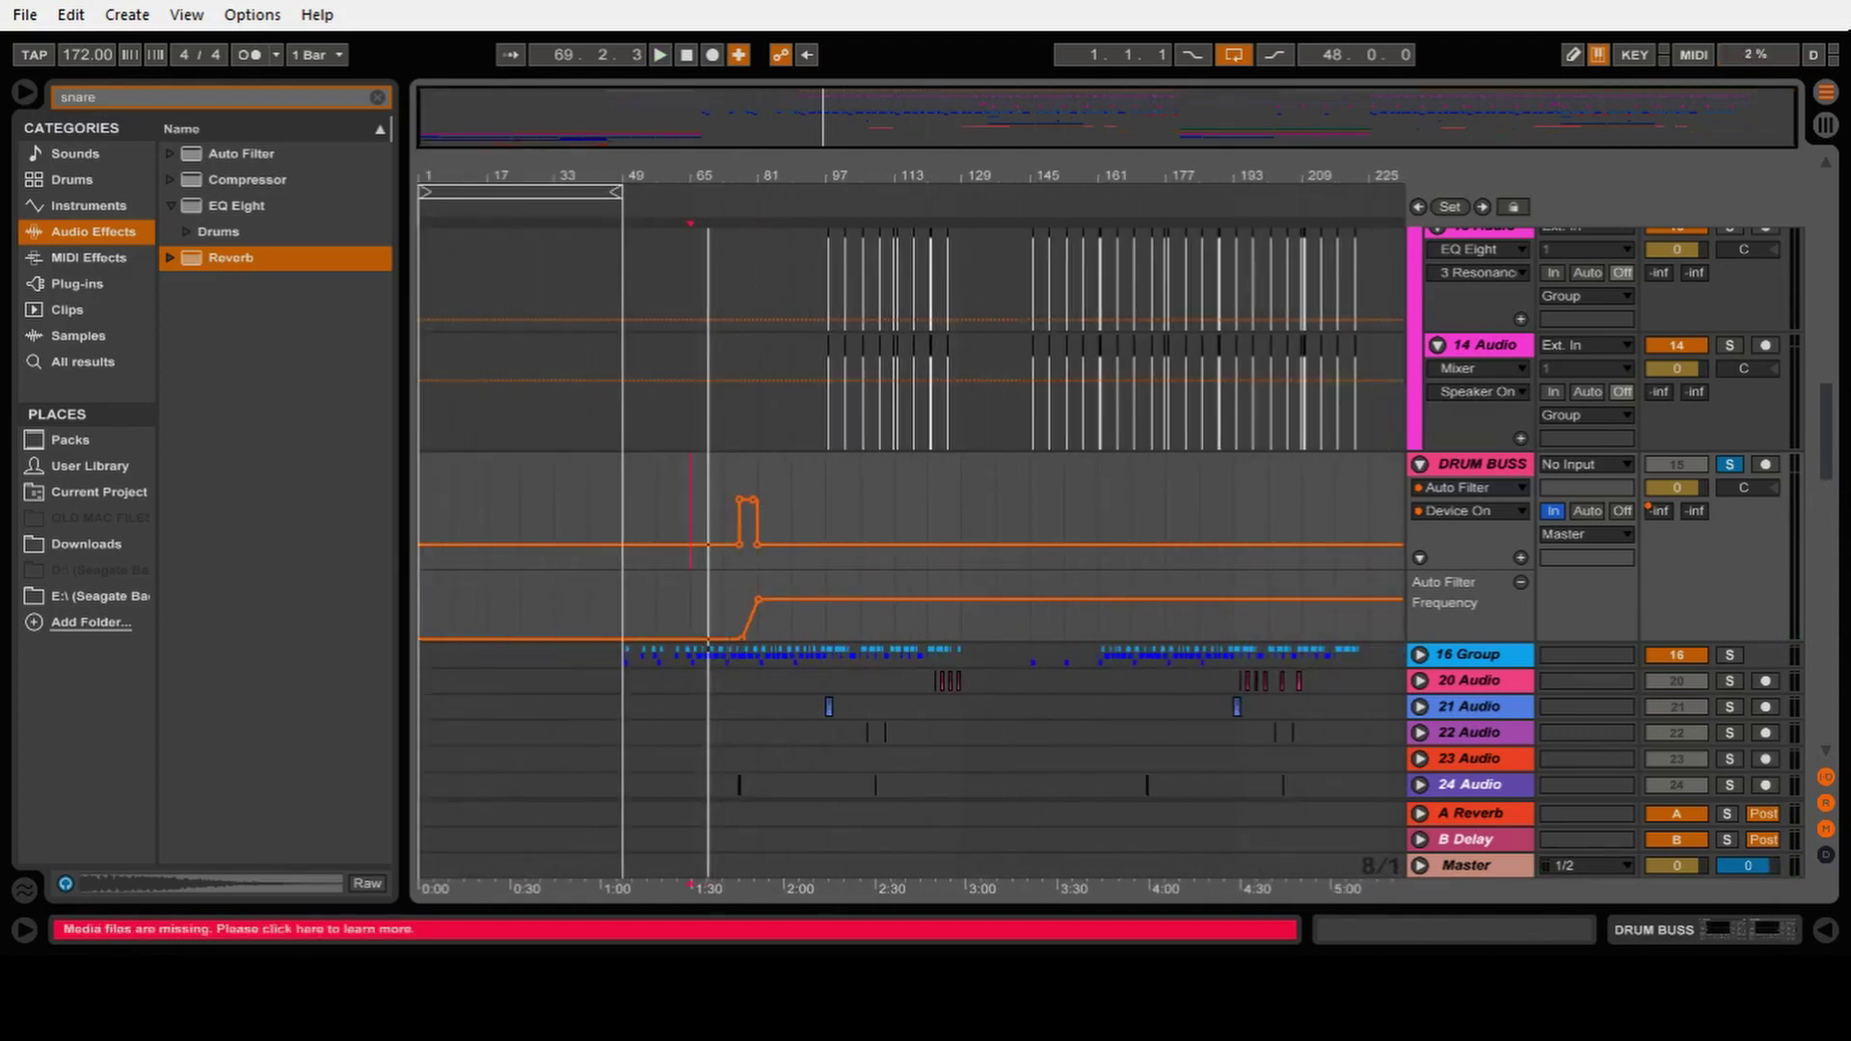